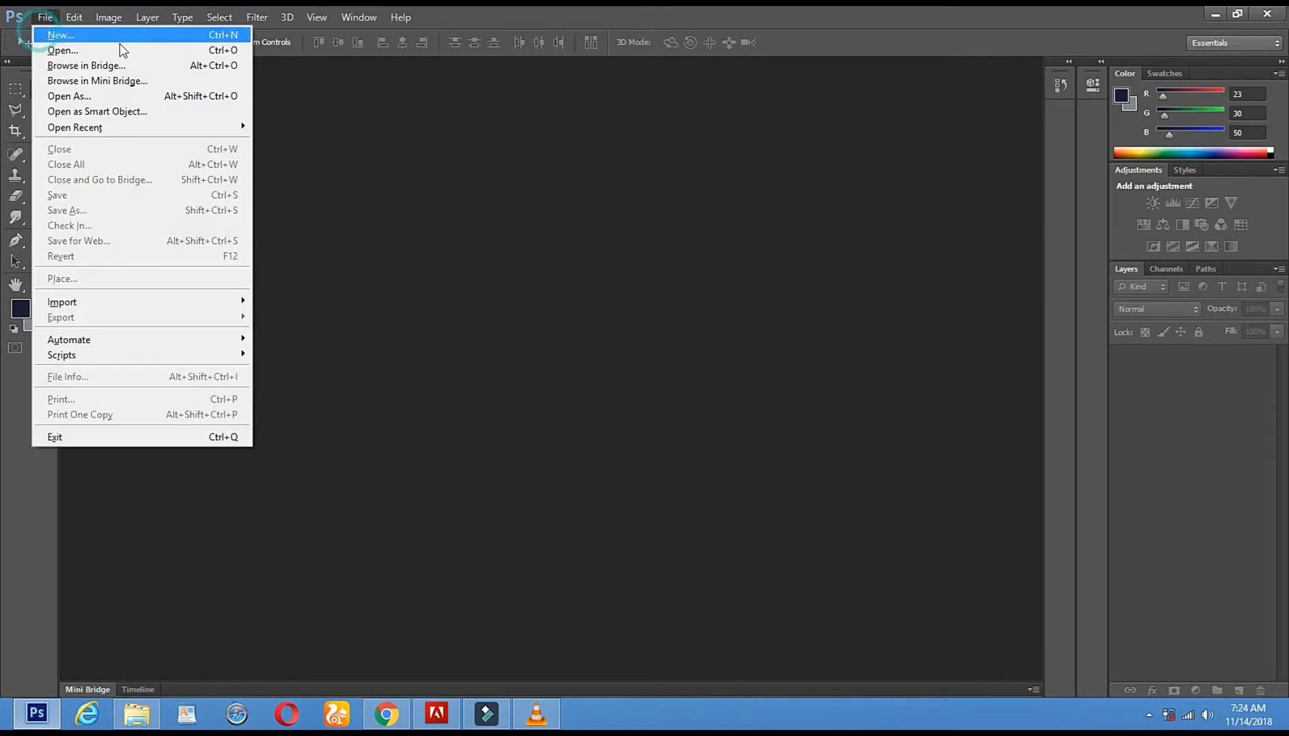
Open the laptop image hp-na-laptop-original-imaff7augnvgmznw.jpeg from the Desktop.
left_click(188, 52)
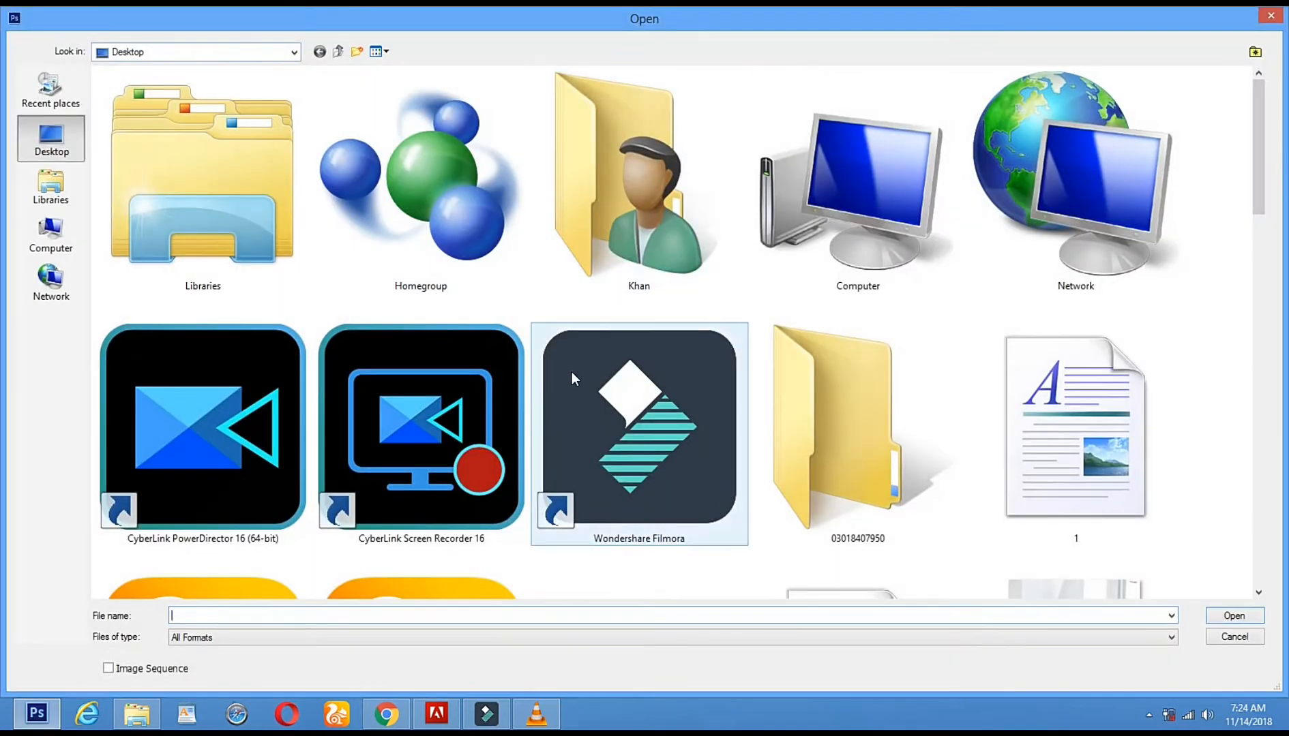
left_click(574, 372)
scroll(576, 374, "down", 3)
scroll(576, 374, "up", 2)
scroll(576, 379, "down", 5)
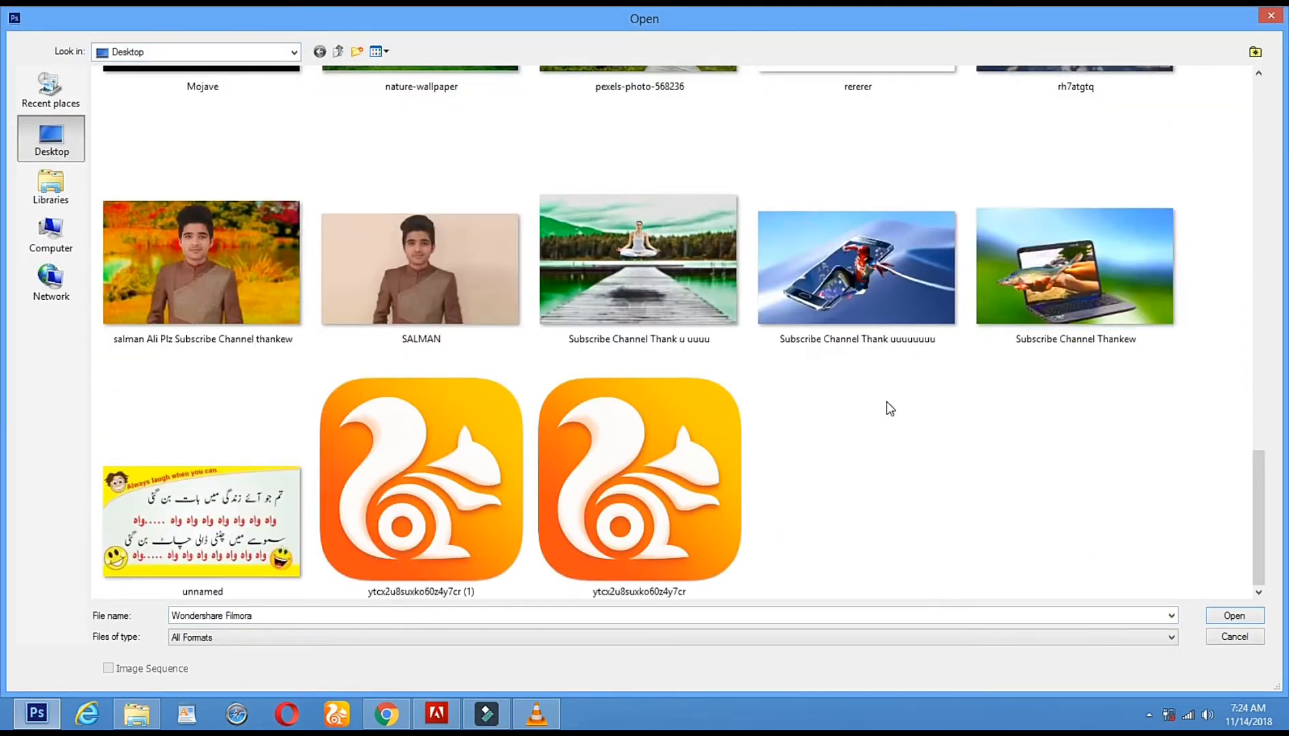
scroll(886, 401, "up", 2)
double_click(159, 162)
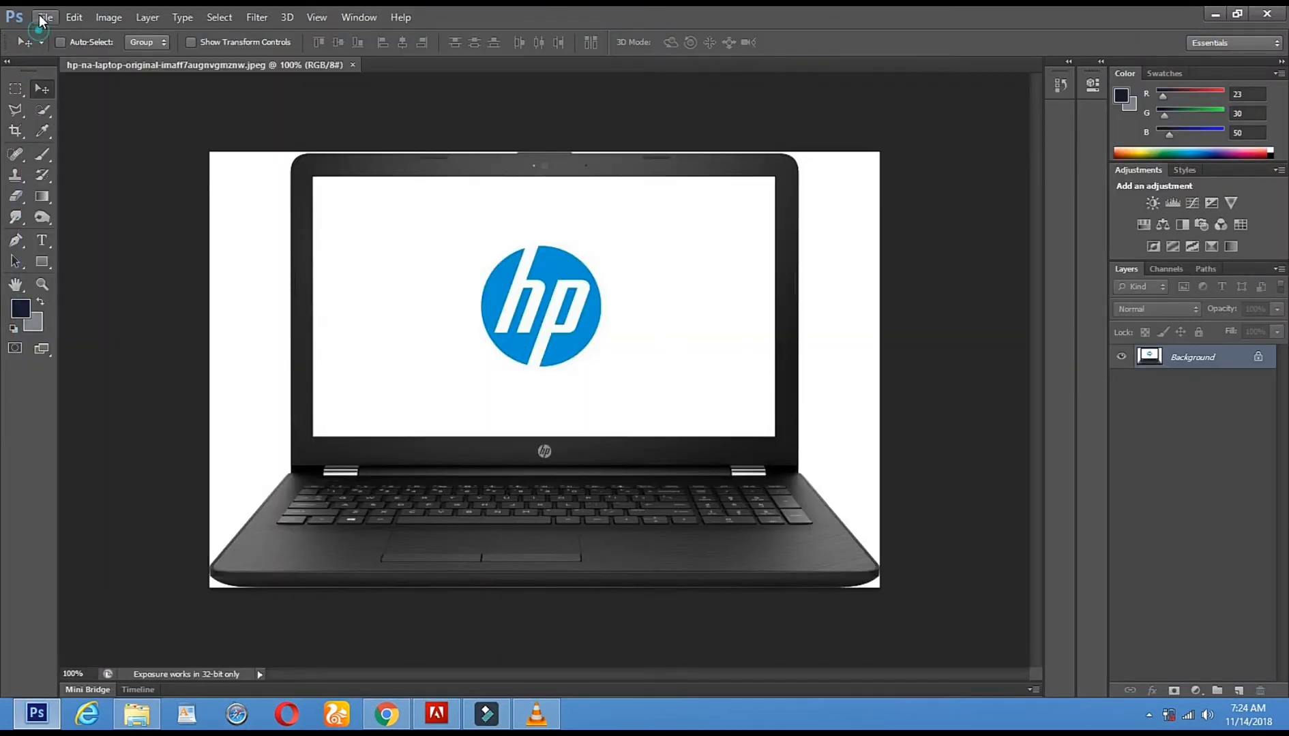
Open the fishing photo whose file name ends in YNSL_FISH_TALES.jpg from the Desktop as a second document.
left_click(43, 17)
left_click(86, 51)
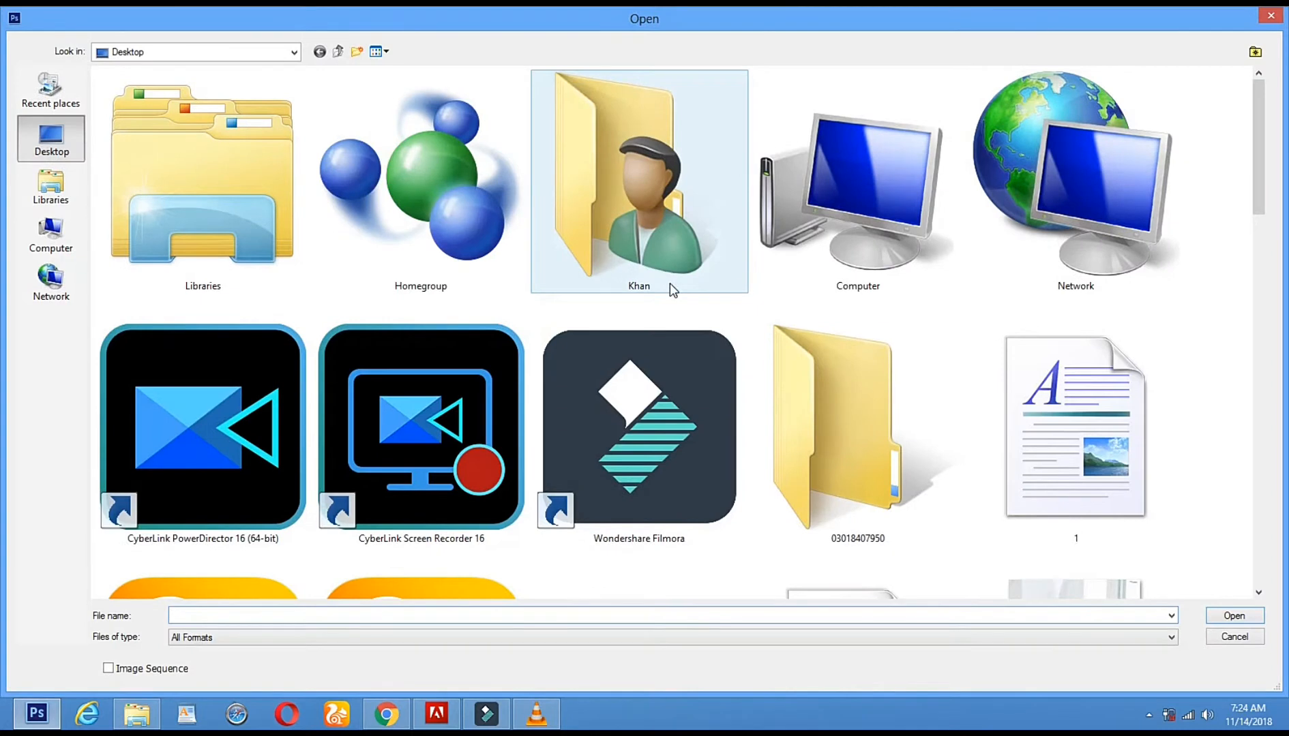
left_click(665, 391)
scroll(675, 393, "down", 3)
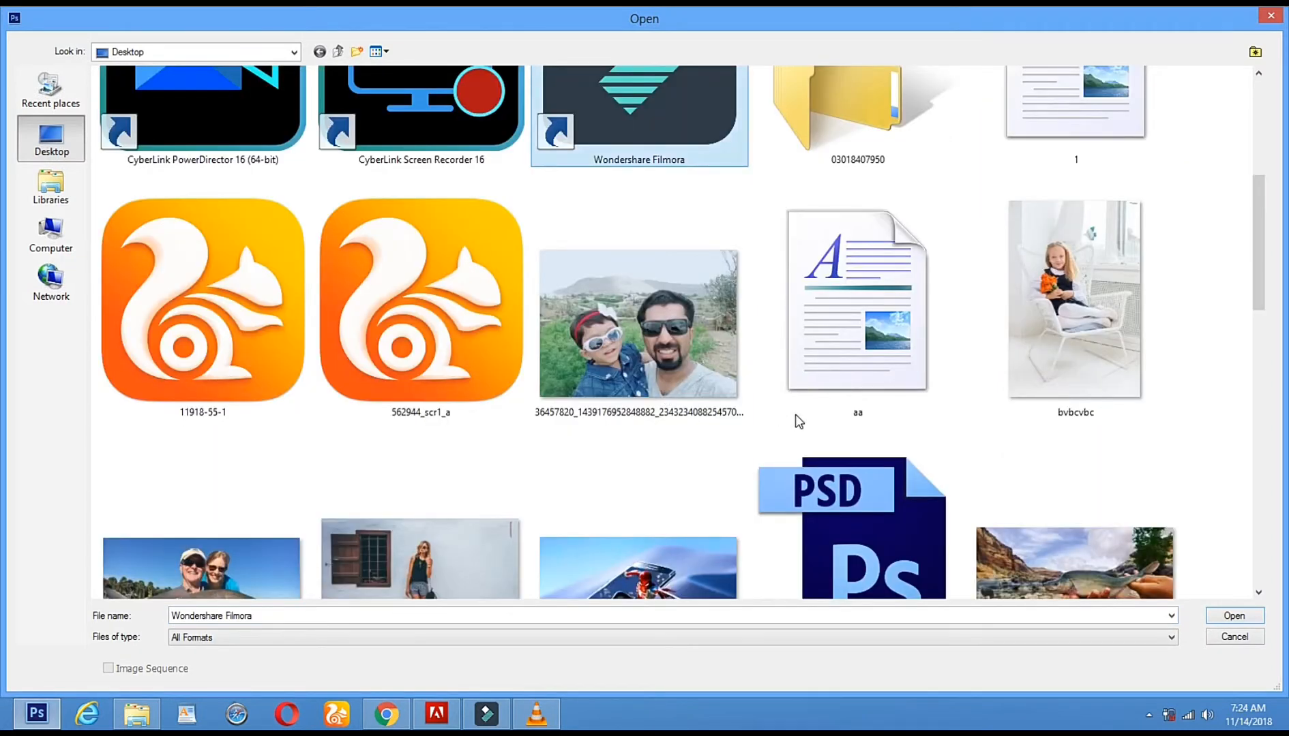
scroll(795, 414, "down", 3)
left_click(182, 216)
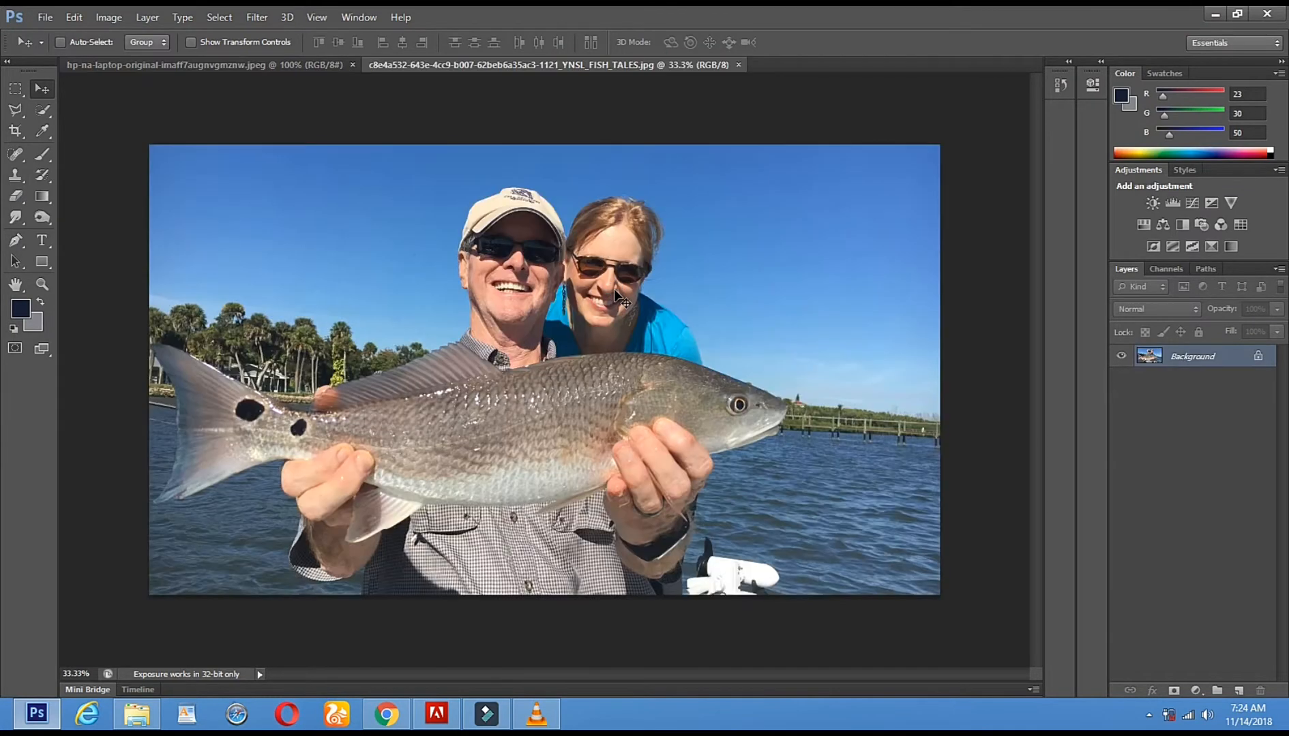
Extend the laptop image's canvas beyond its edges on all sides with the Crop tool and apply the crop.
left_click(194, 64)
left_click(21, 135)
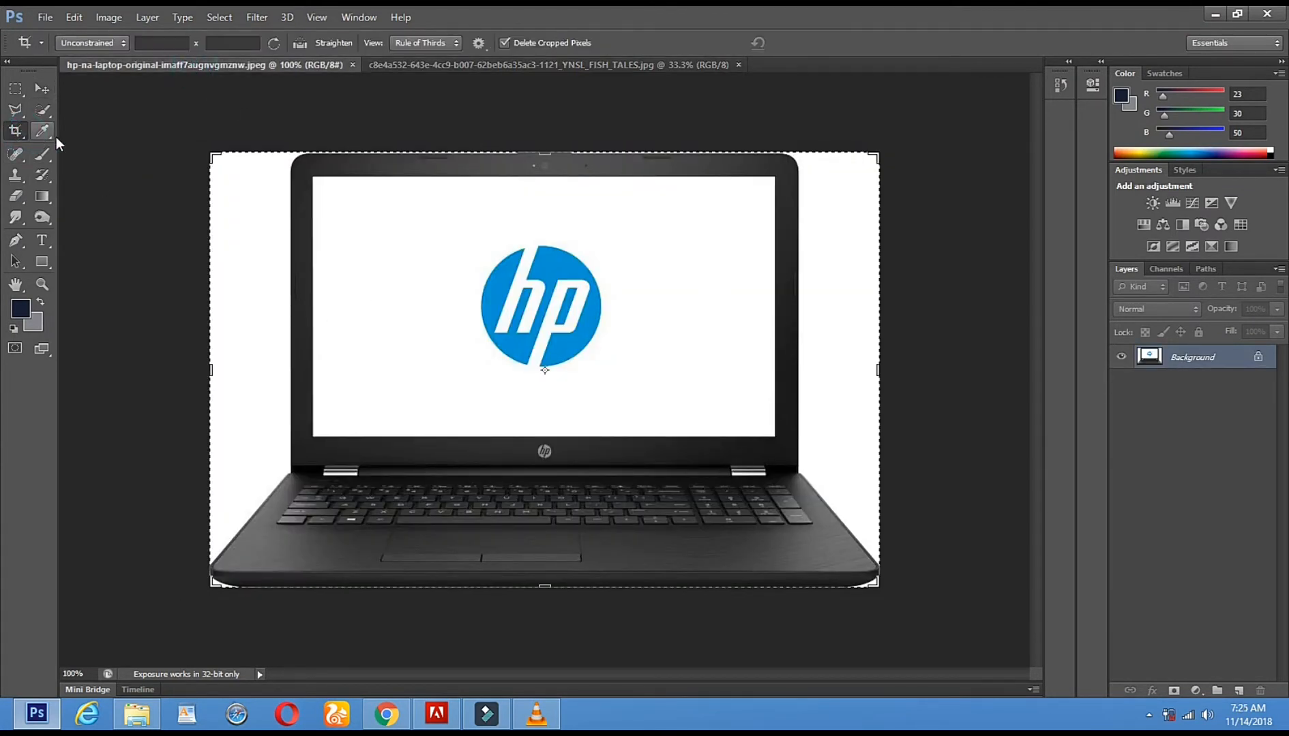
left_click_drag(215, 160, 126, 107)
left_click_drag(961, 108, 1125, 75)
left_click(52, 286)
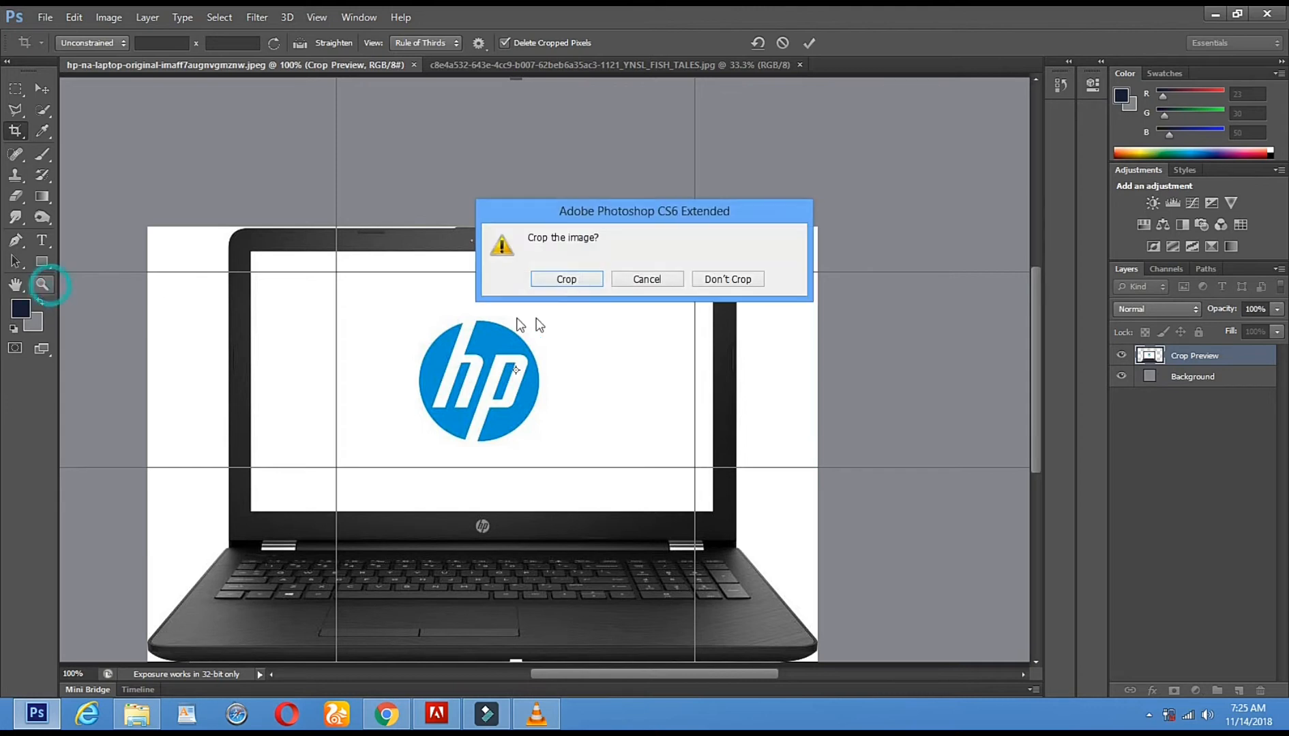
left_click(572, 279)
Erase the white areas beside the laptop, its white screen and the grey canvas margin with the Magic Eraser tool.
left_click(516, 298)
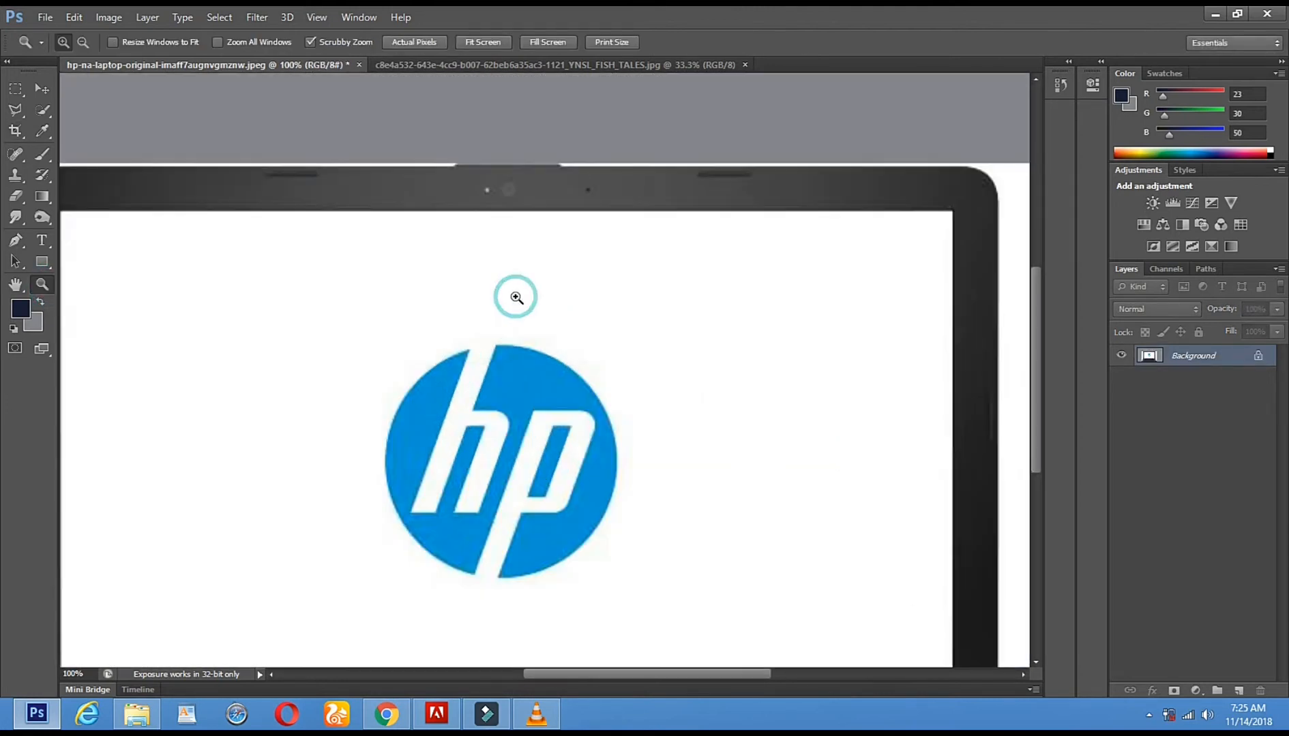
left_click(517, 298, "alt")
left_click(516, 298, "alt")
left_click(472, 349)
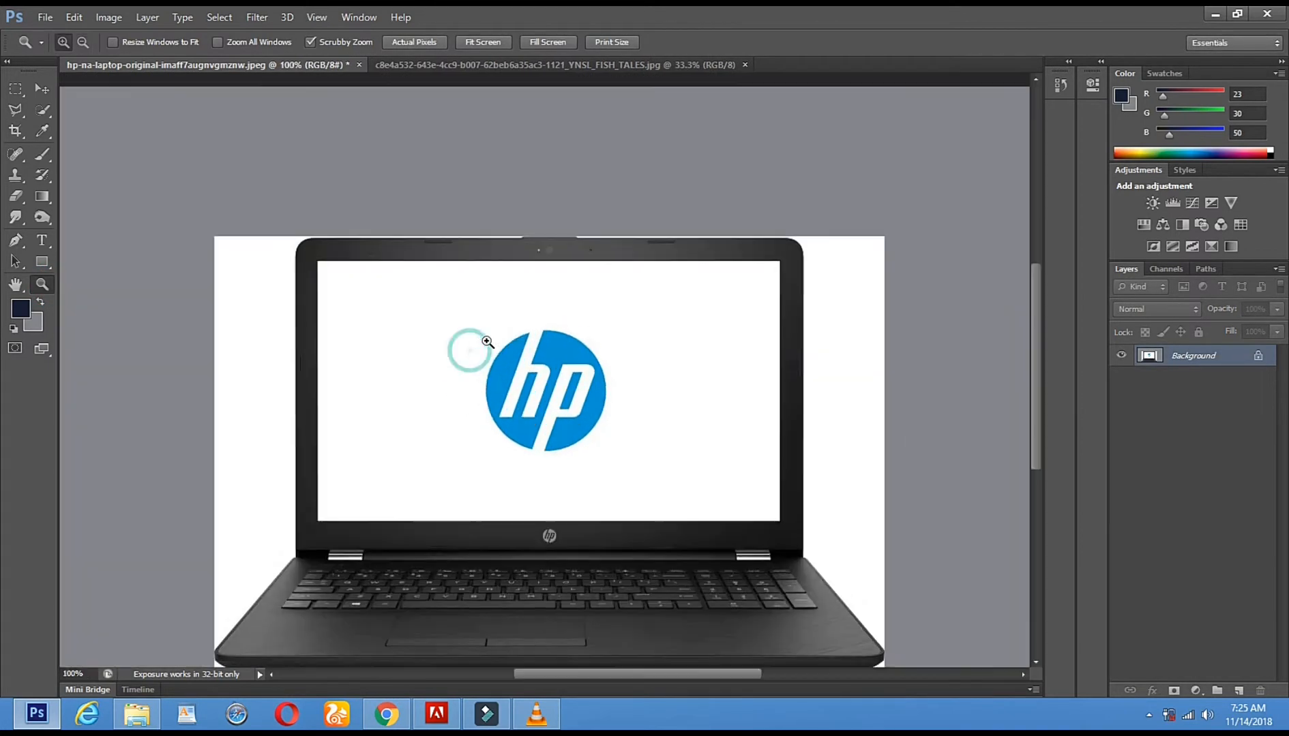
mouse_move(15, 196)
left_mouse_down()
mouse_move(82, 227)
mouse_move(131, 227)
left_mouse_up()
left_click(252, 384)
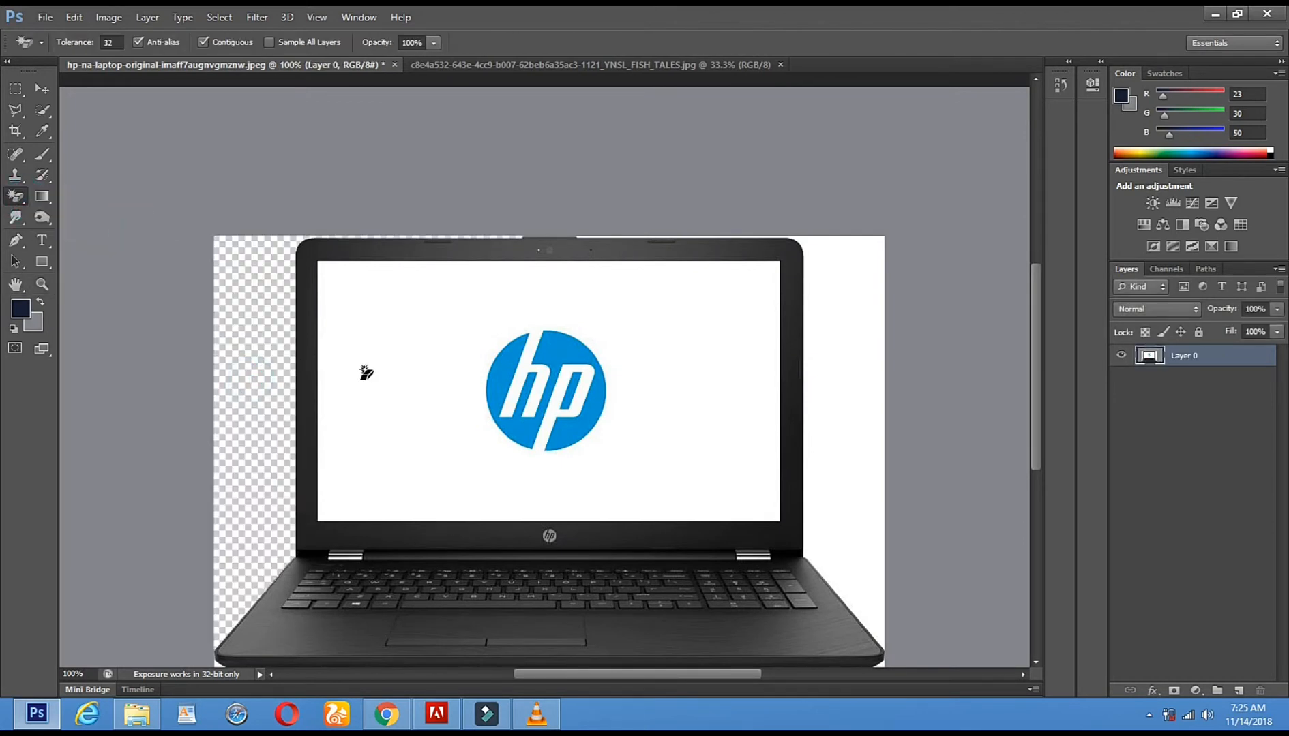
left_click(361, 372)
left_click(855, 396)
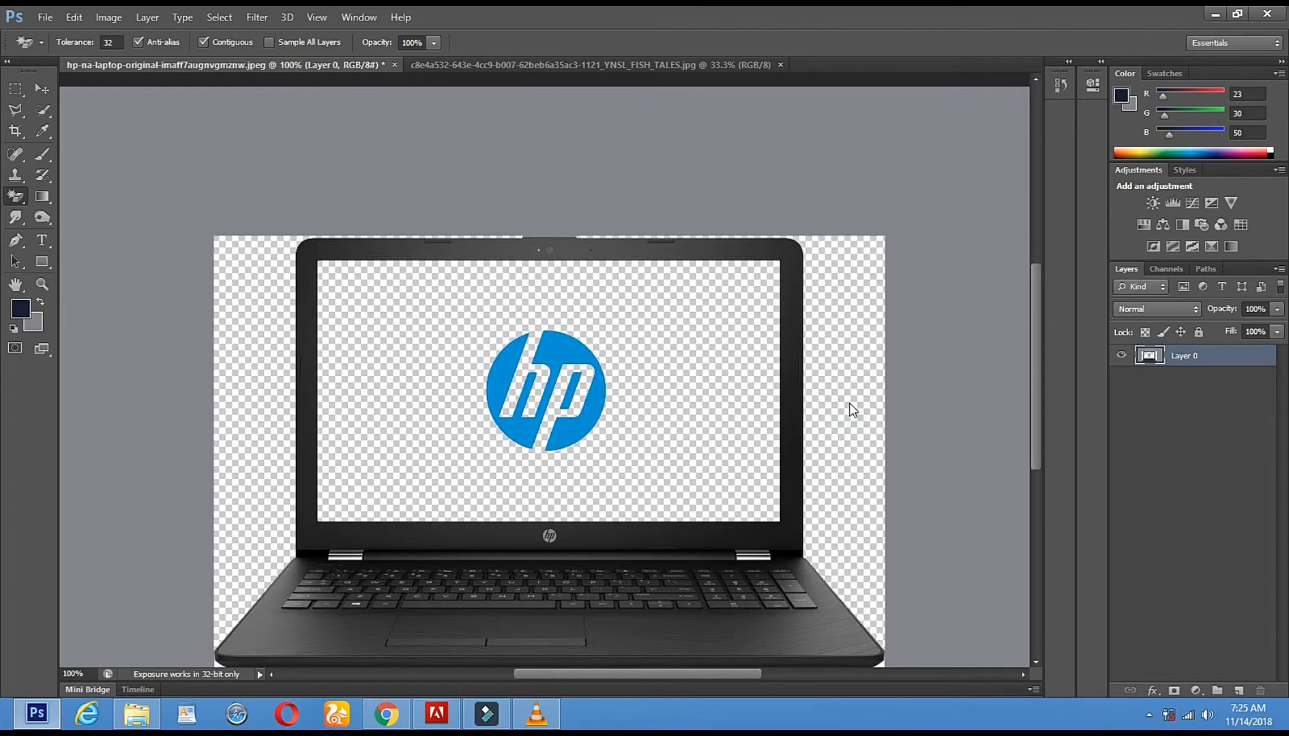
left_click(489, 160)
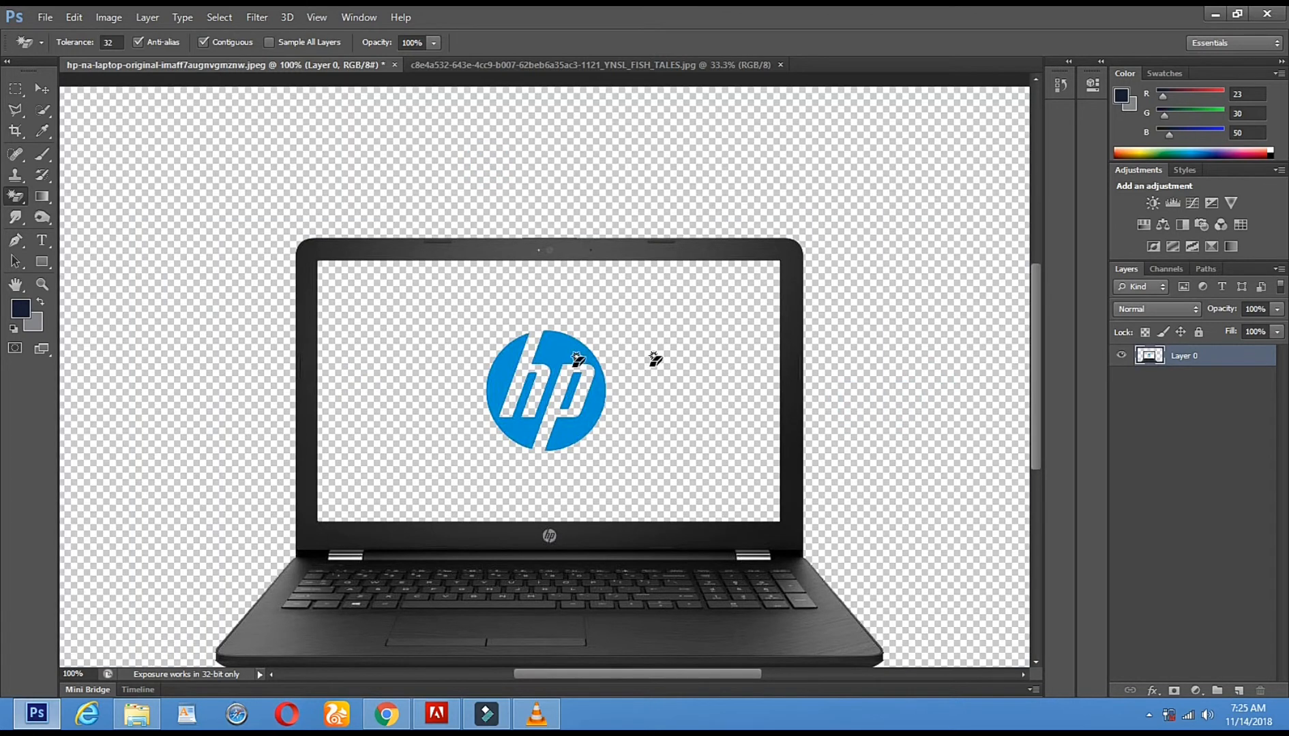
Erase the blue HP logo from the laptop's screen with the Eraser tool.
right_click(15, 197)
left_click(75, 191)
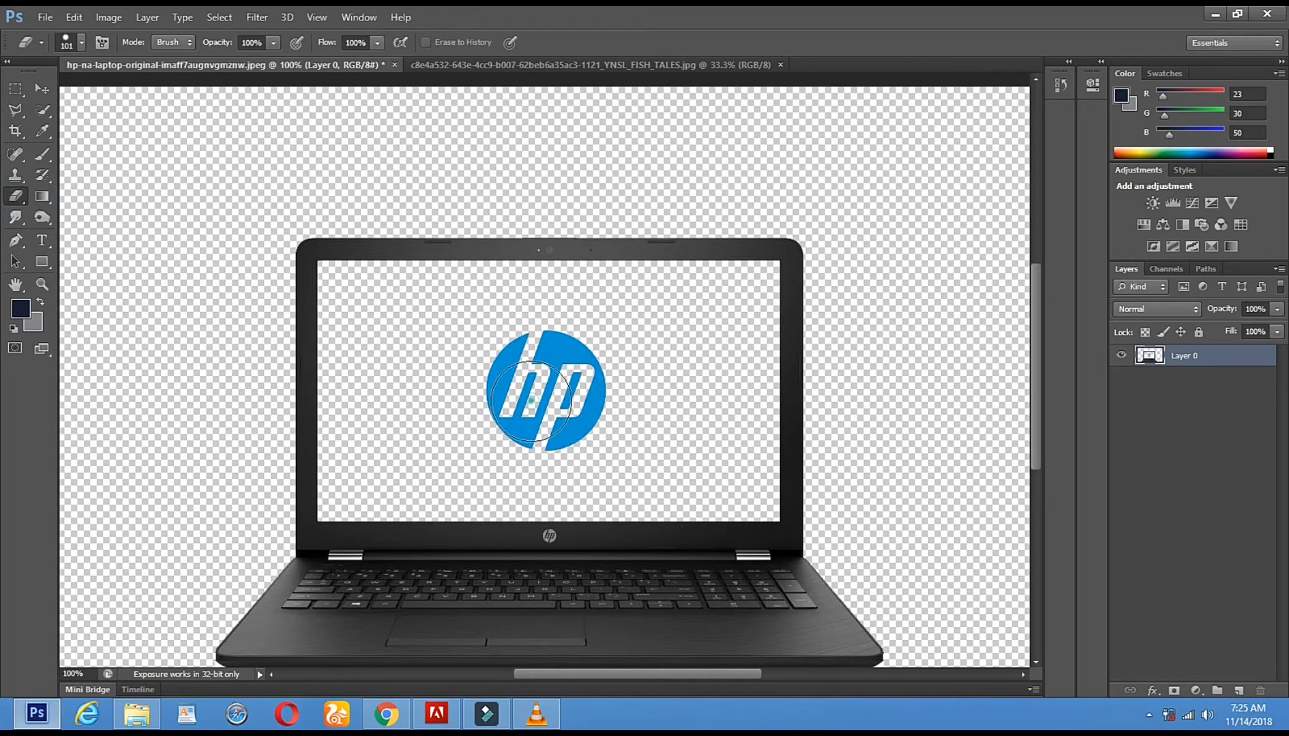
mouse_move(495, 347)
left_mouse_down()
mouse_move(546, 382)
mouse_move(625, 405)
left_mouse_up()
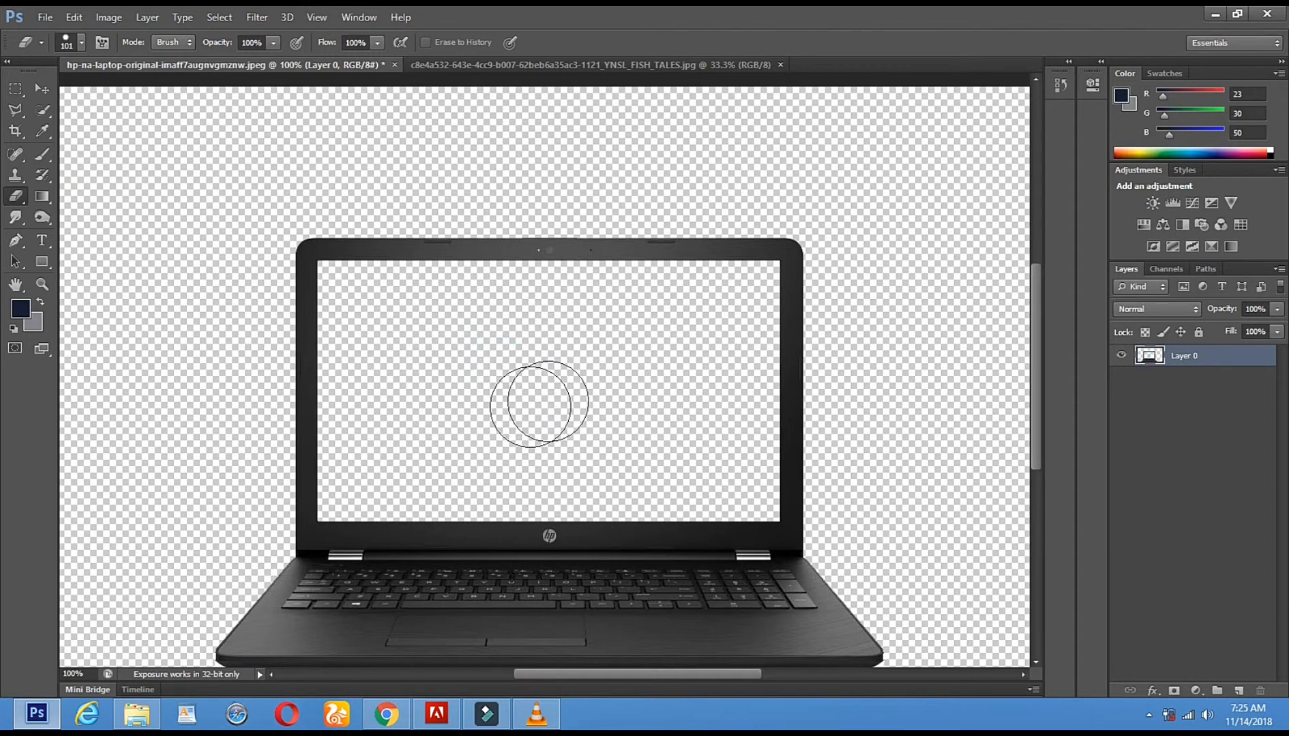
Select the entire fishing photo with a rectangular marquee and move it into the laptop document as a new layer.
left_click(436, 65)
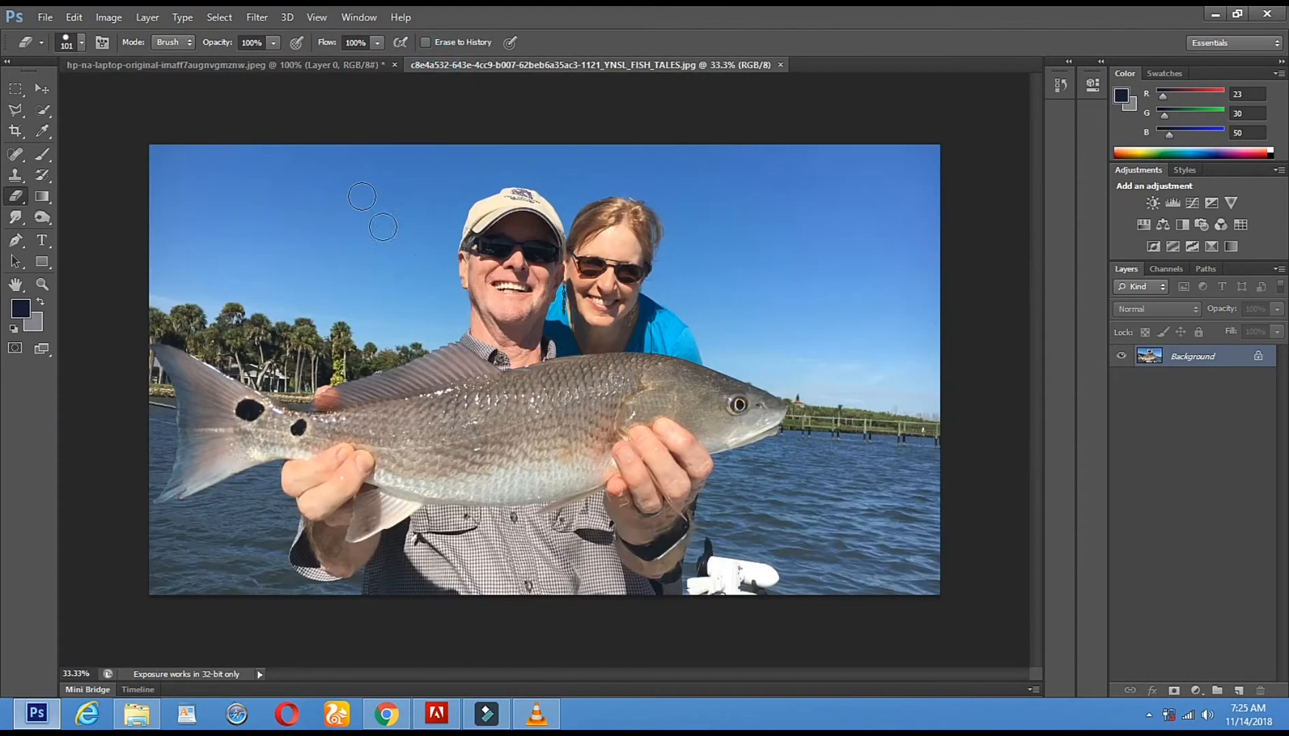
left_click(16, 89)
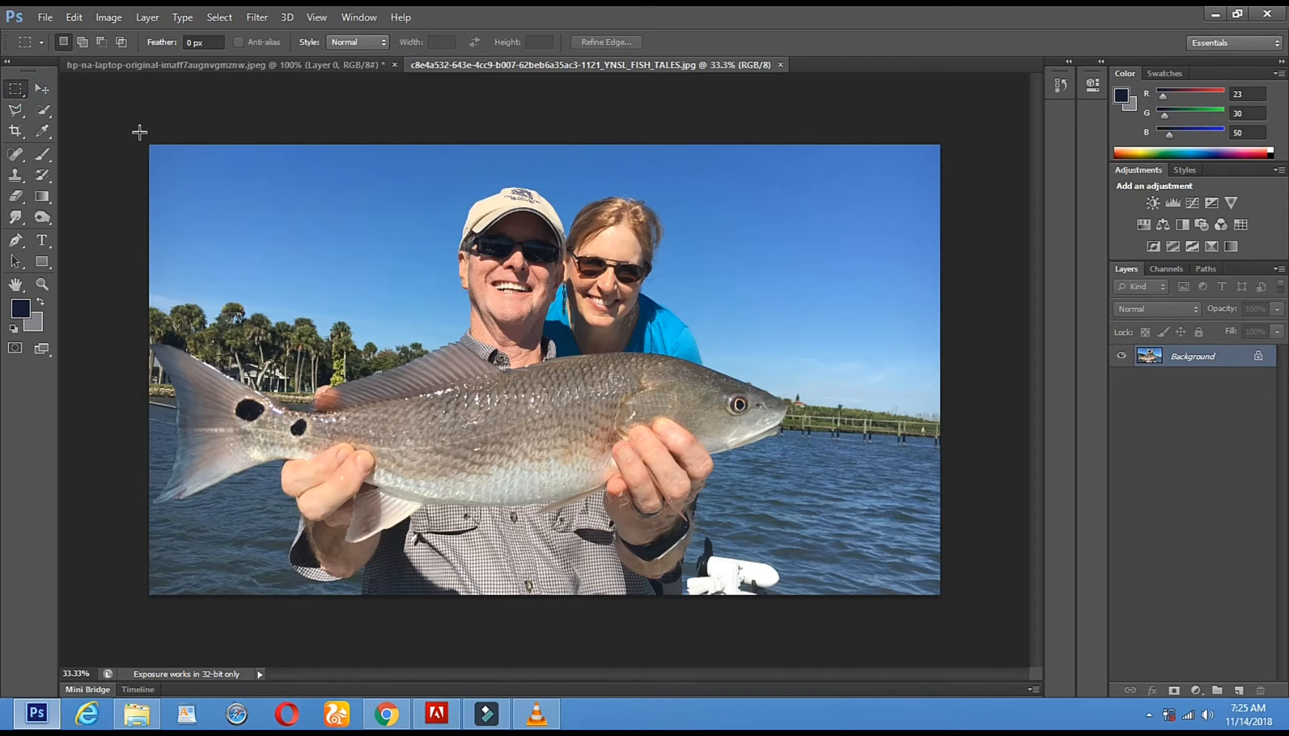
left_click_drag(492, 307, 910, 559)
left_click(463, 293)
left_click_drag(146, 141, 997, 597)
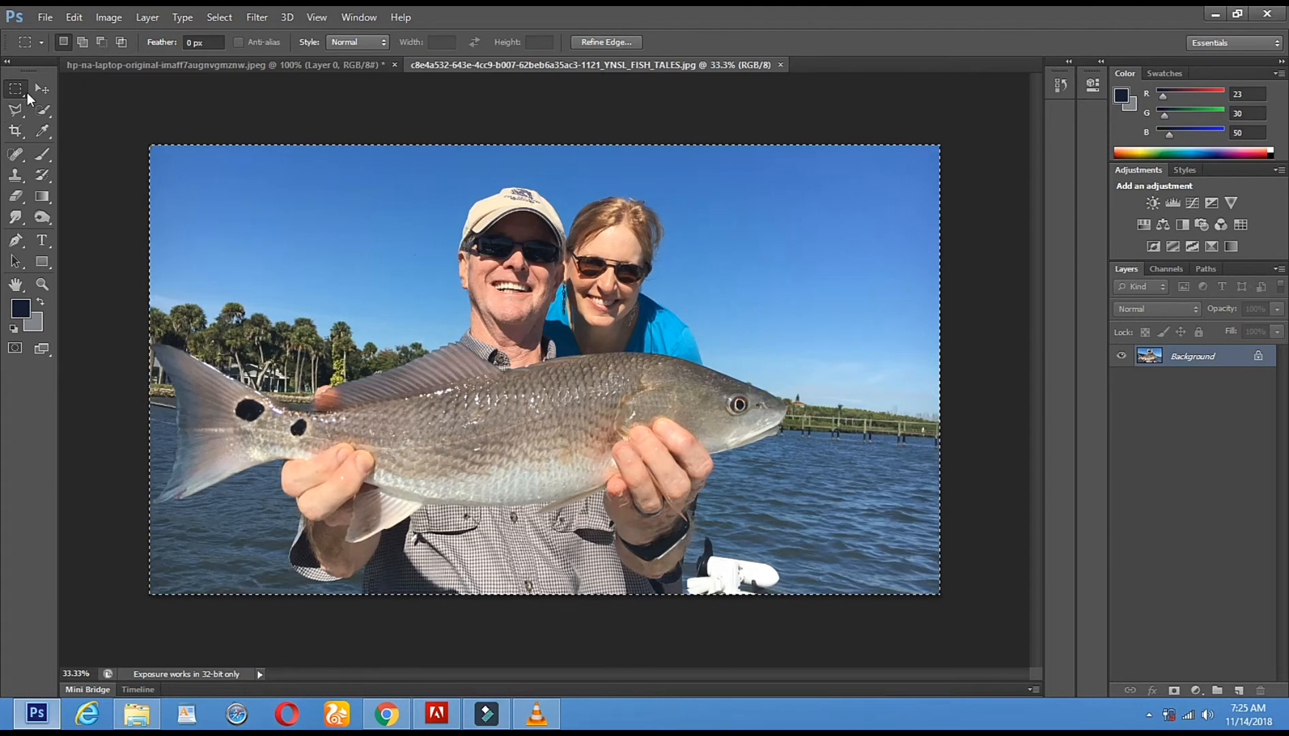
left_click(42, 89)
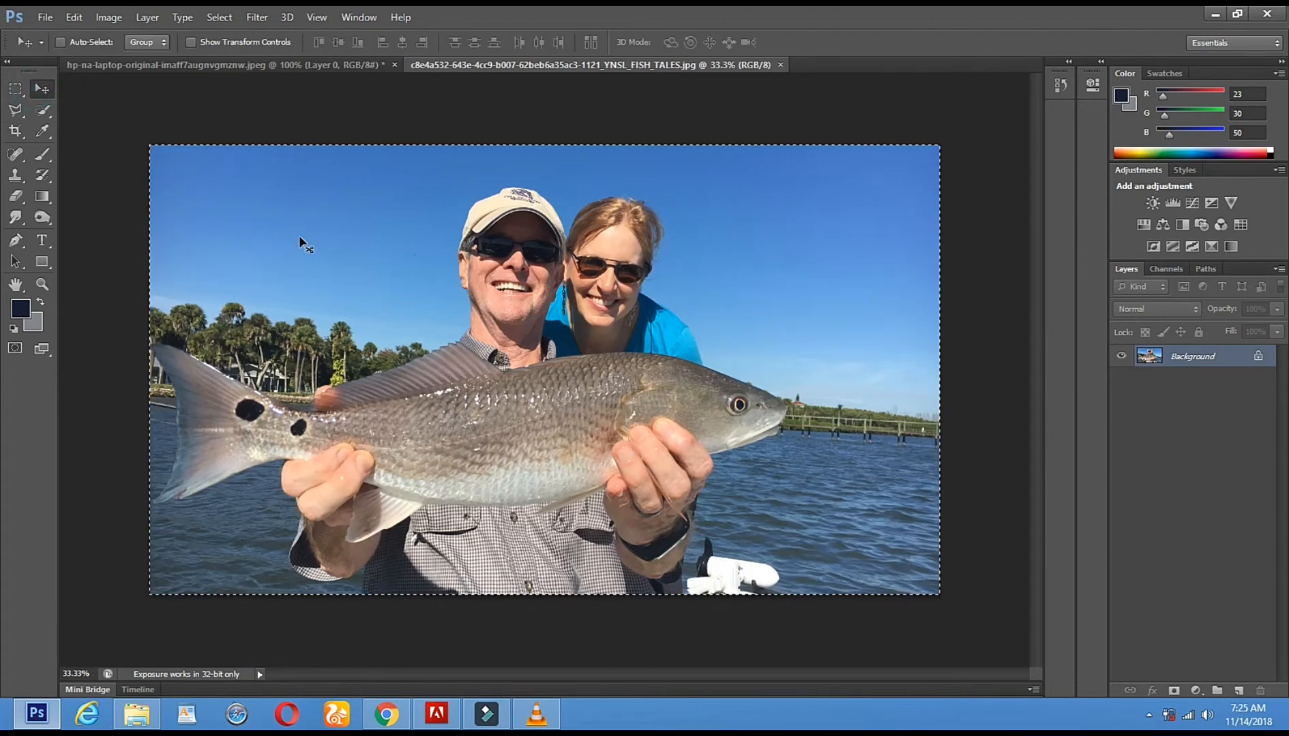
left_click_drag(444, 257, 491, 334)
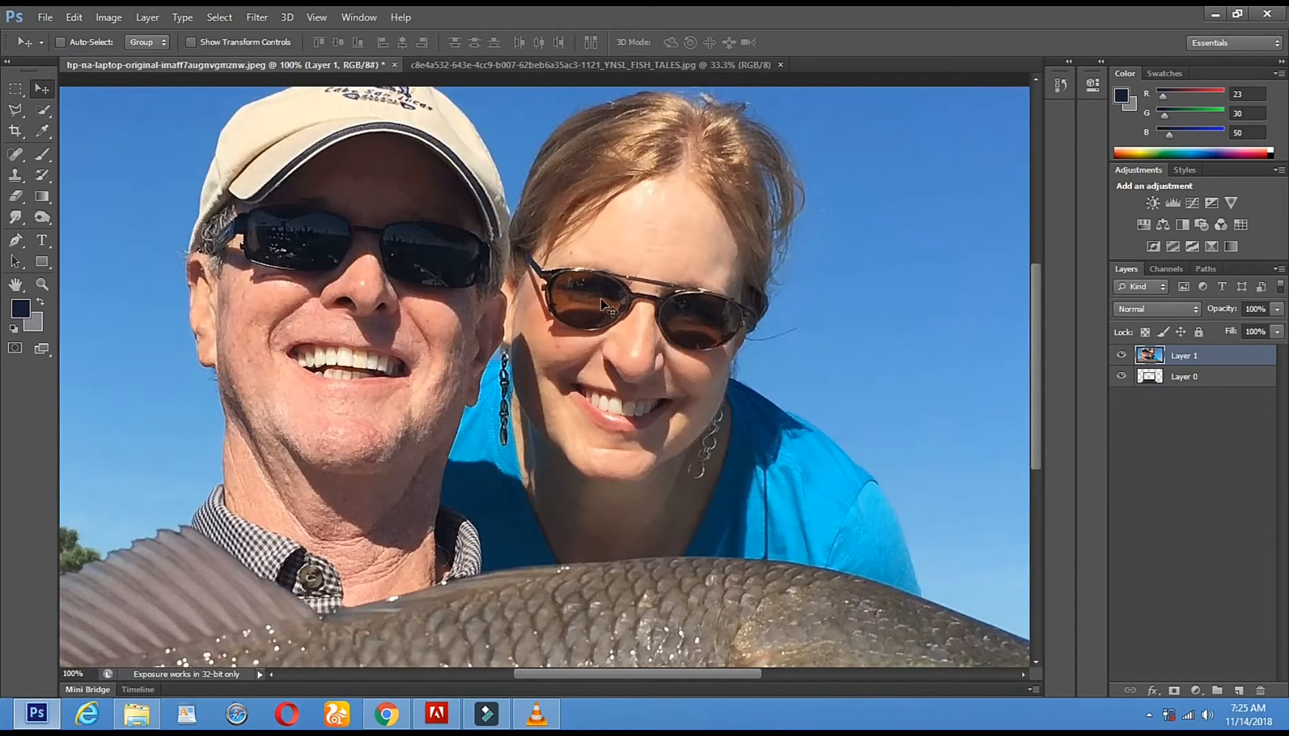
Show the transform controls and scale the fishing photo to about 32% width and 30% height over the laptop.
left_click_drag(603, 305, 269, 365)
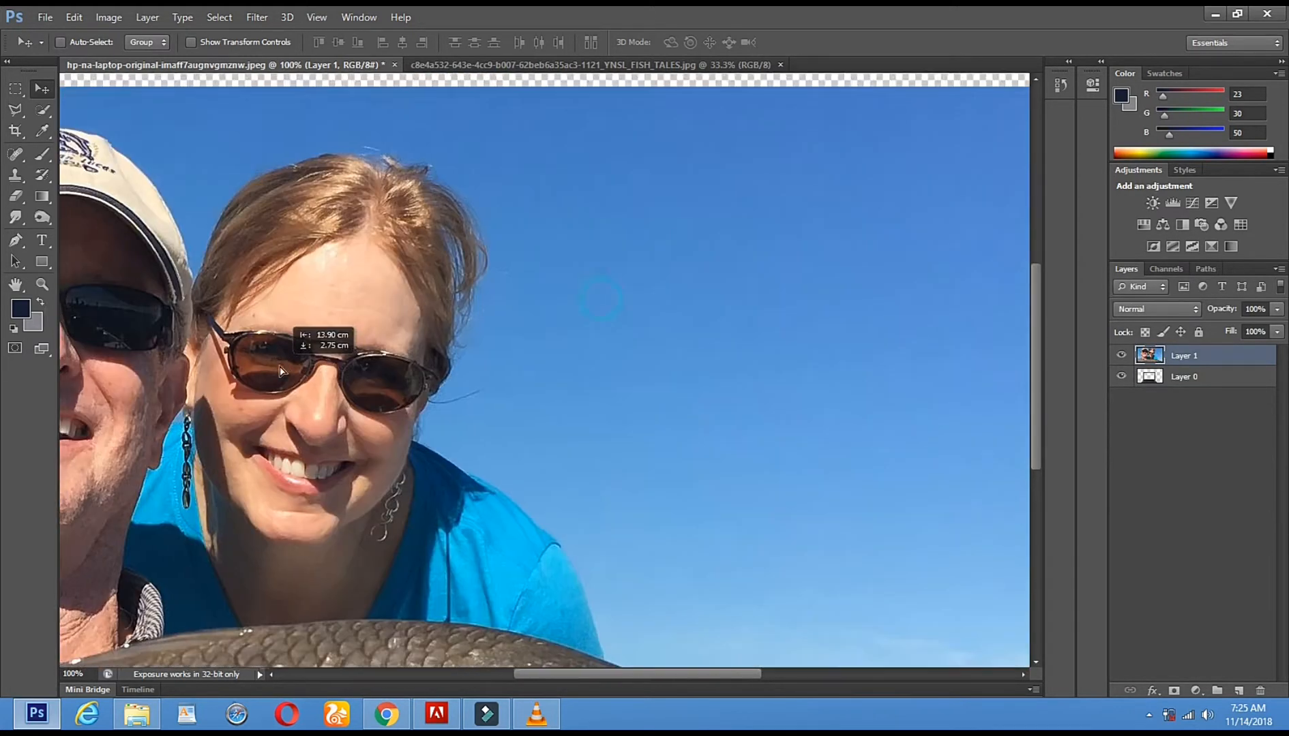
left_click_drag(555, 280, 353, 493)
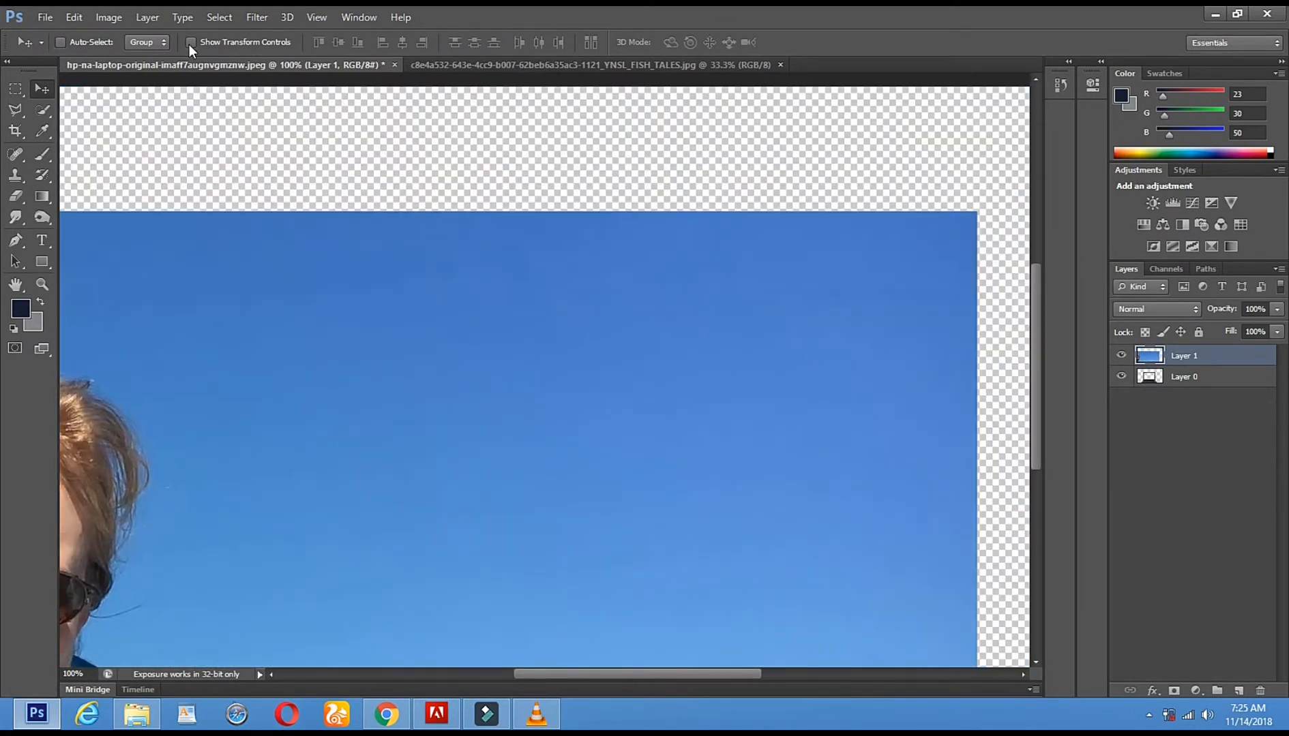
left_click_drag(950, 247, 888, 281)
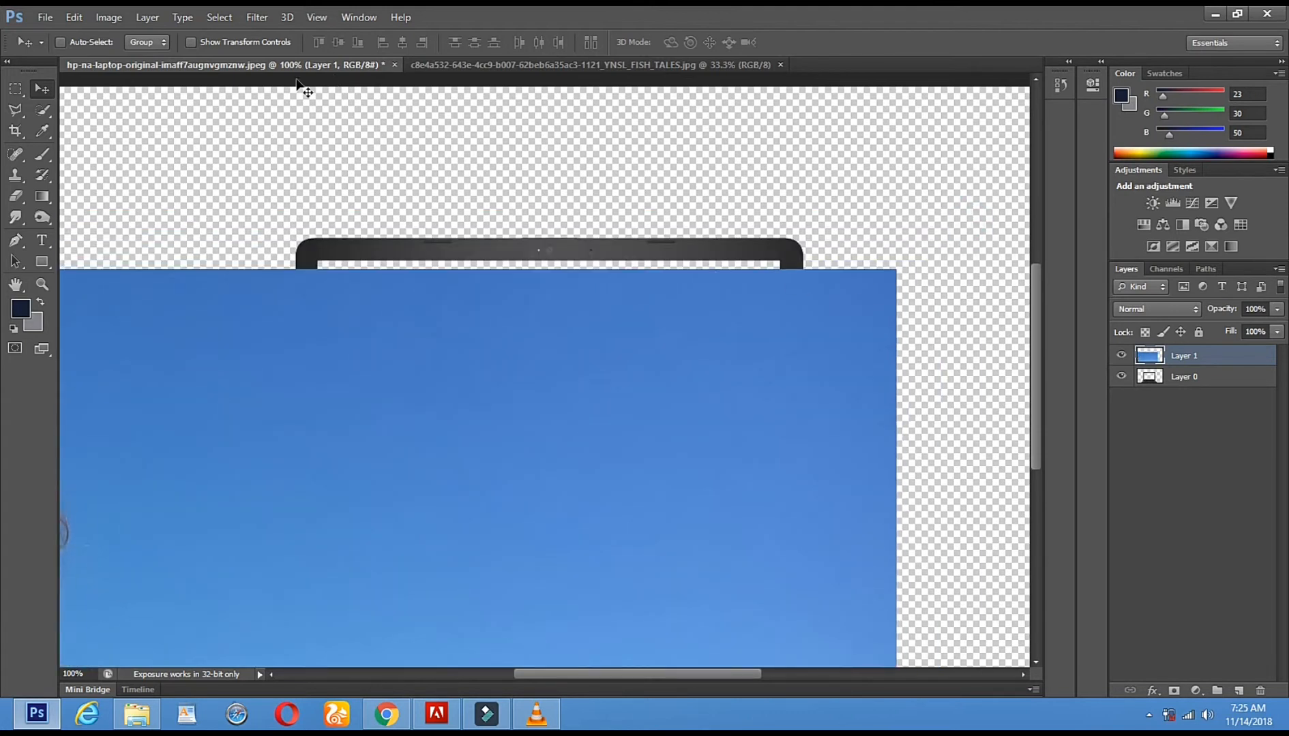
left_click(192, 43)
left_click_drag(447, 486, 724, 256)
left_click_drag(785, 217, 754, 310)
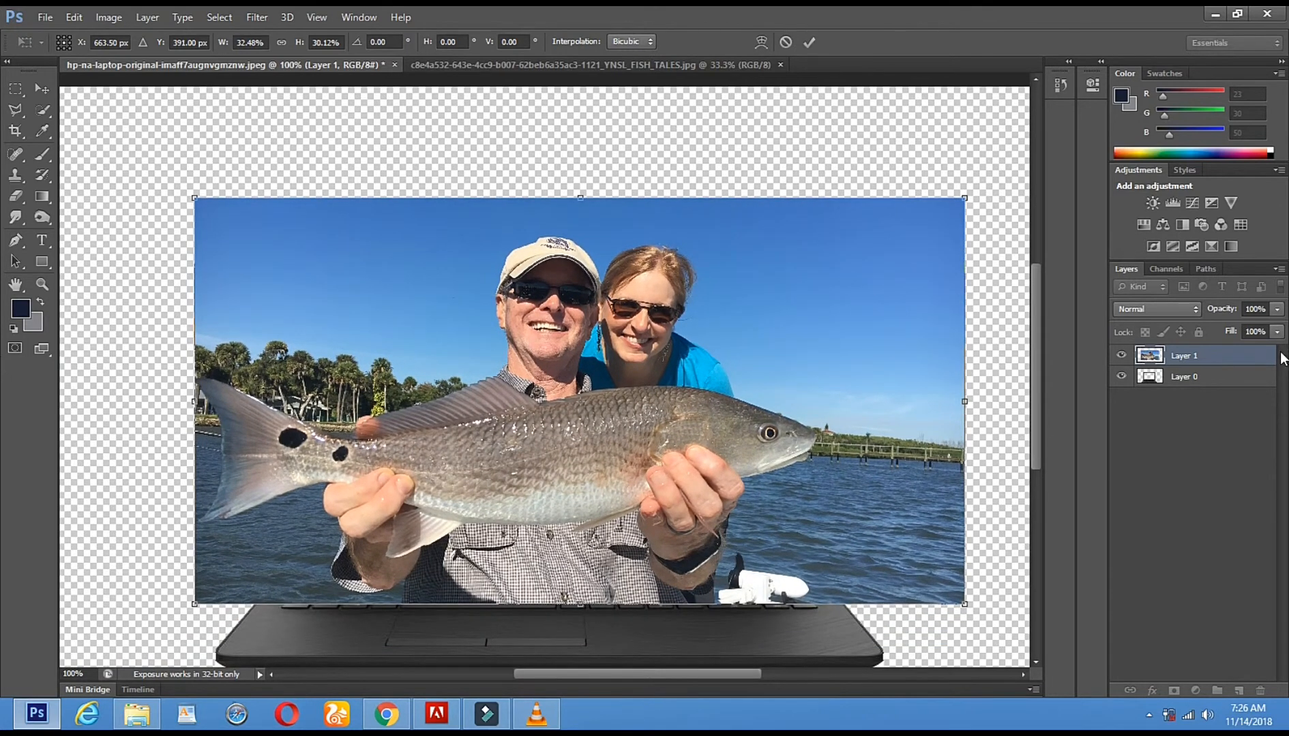
Lower the fishing photo layer's fill to 35% and apply its transformation.
left_click_drag(1278, 332, 1224, 352)
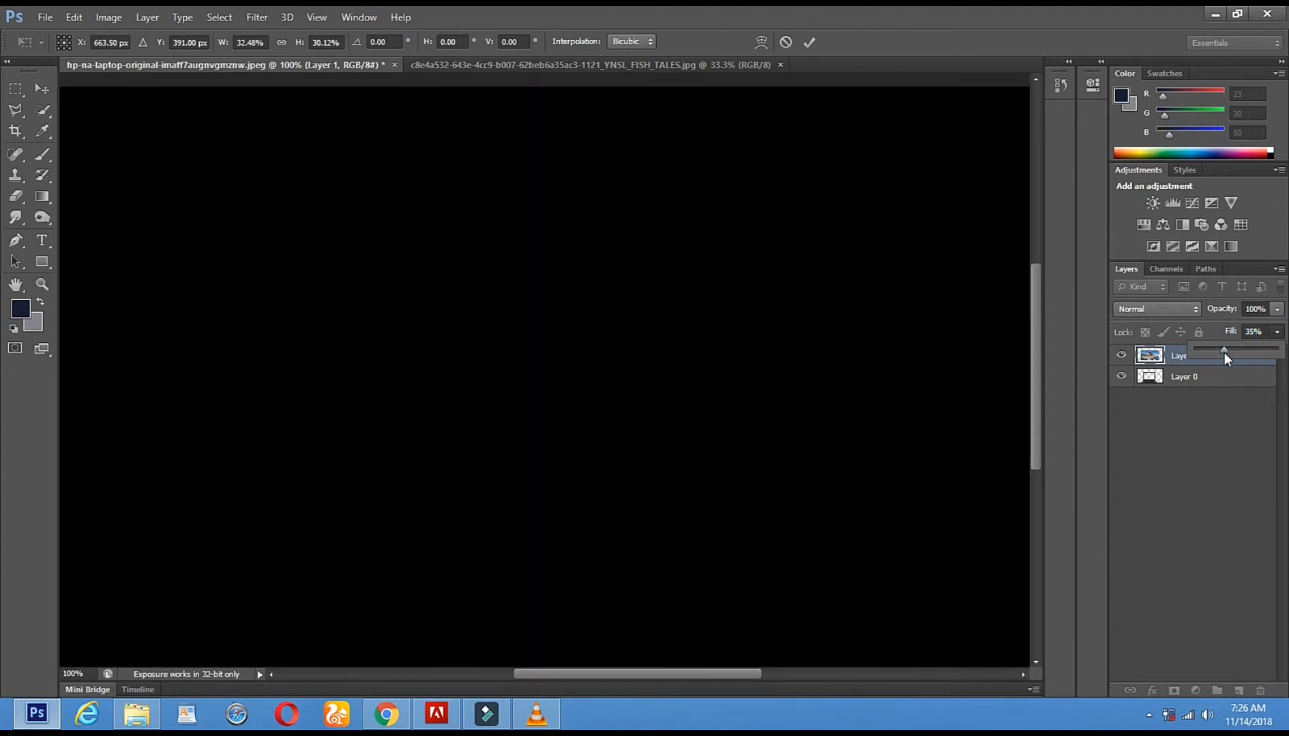
left_click(1204, 394)
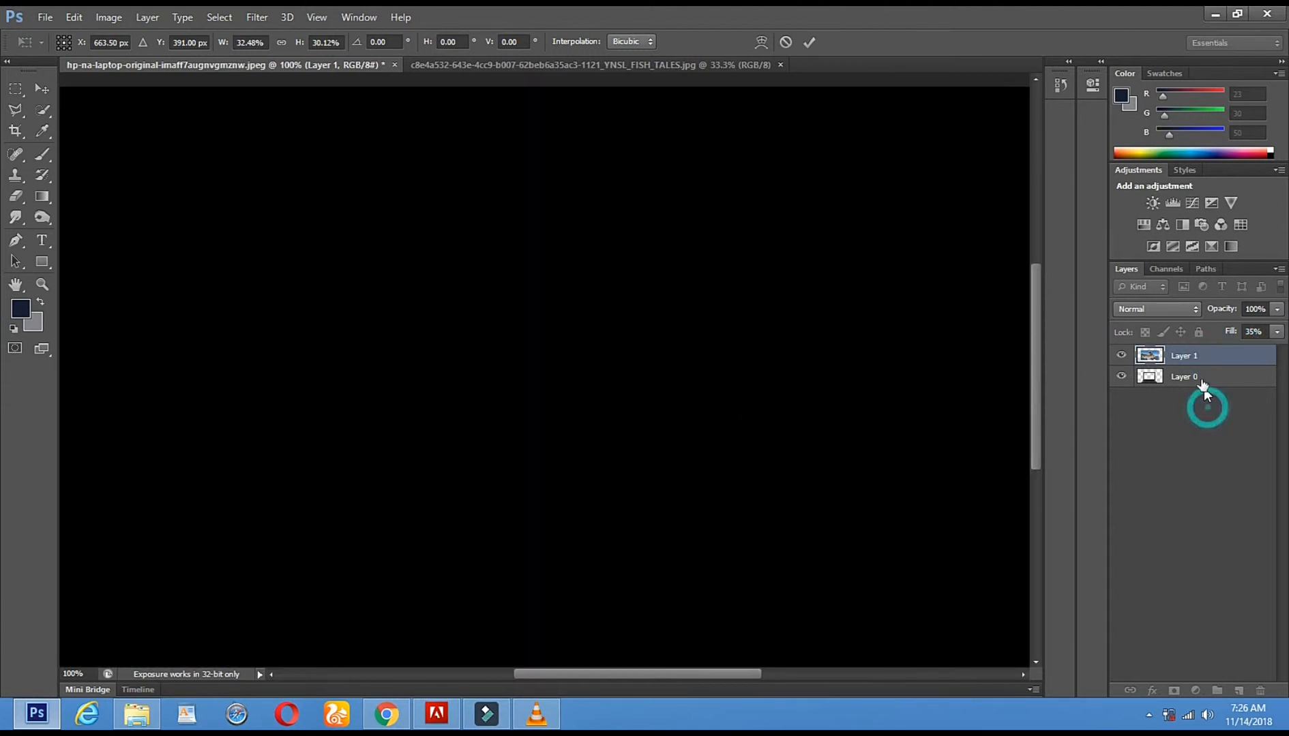
left_click(41, 89)
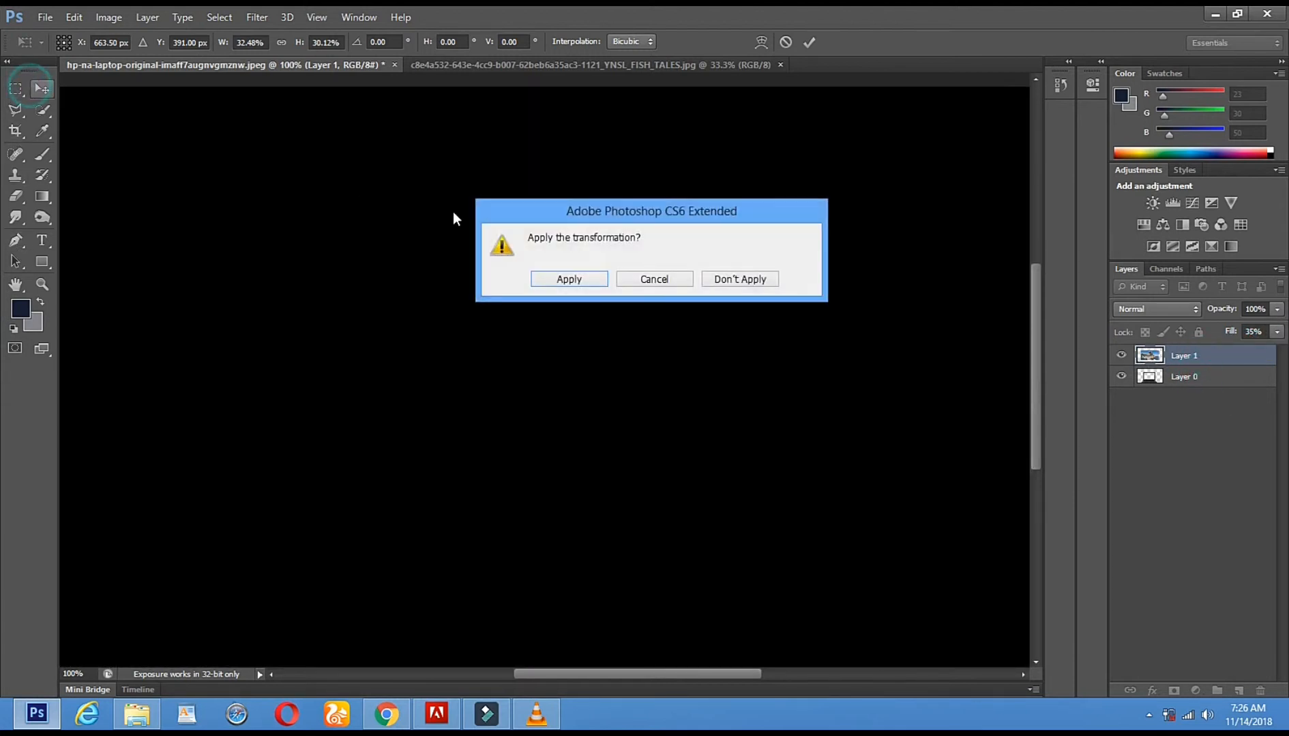
left_click(555, 278)
Reposition the translucent fishing photo over the laptop and scale it to about 106% width and 101% height.
mouse_move(571, 341)
left_mouse_down()
mouse_move(572, 363)
mouse_move(570, 348)
left_mouse_up()
left_click_drag(657, 331, 667, 269)
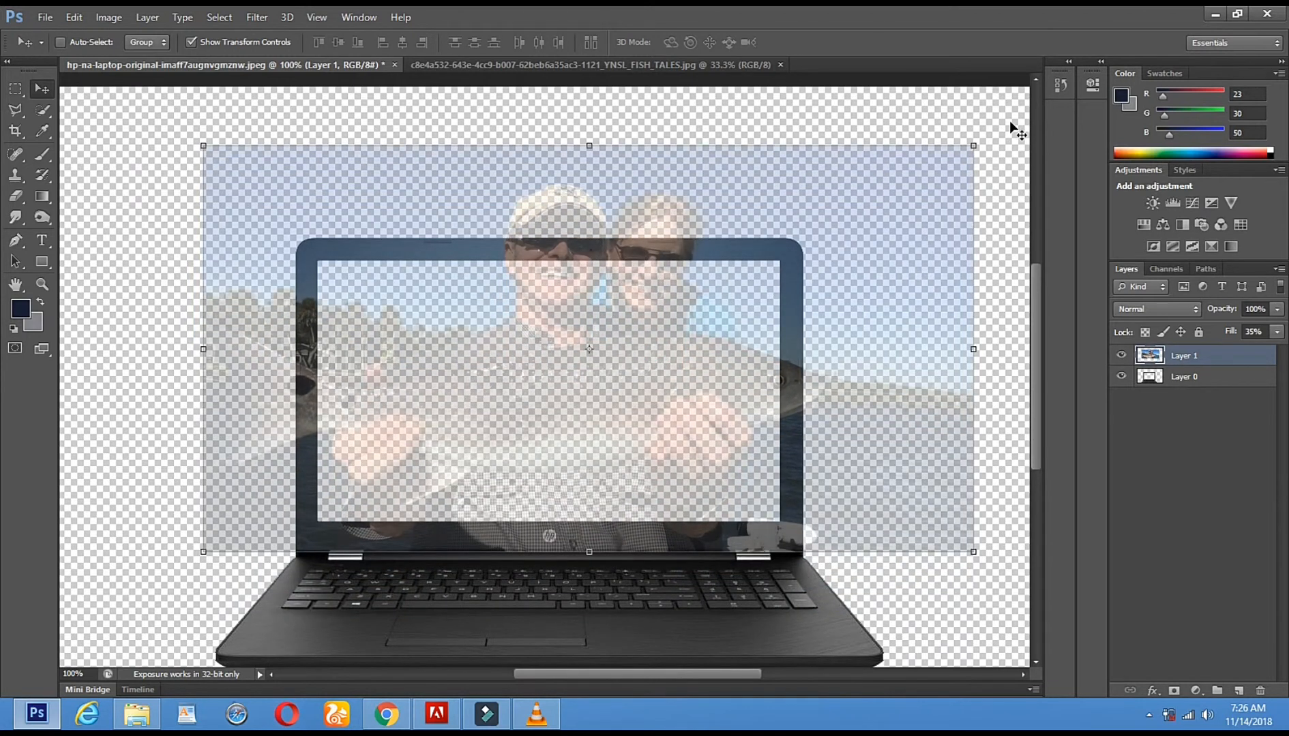
left_click(977, 145)
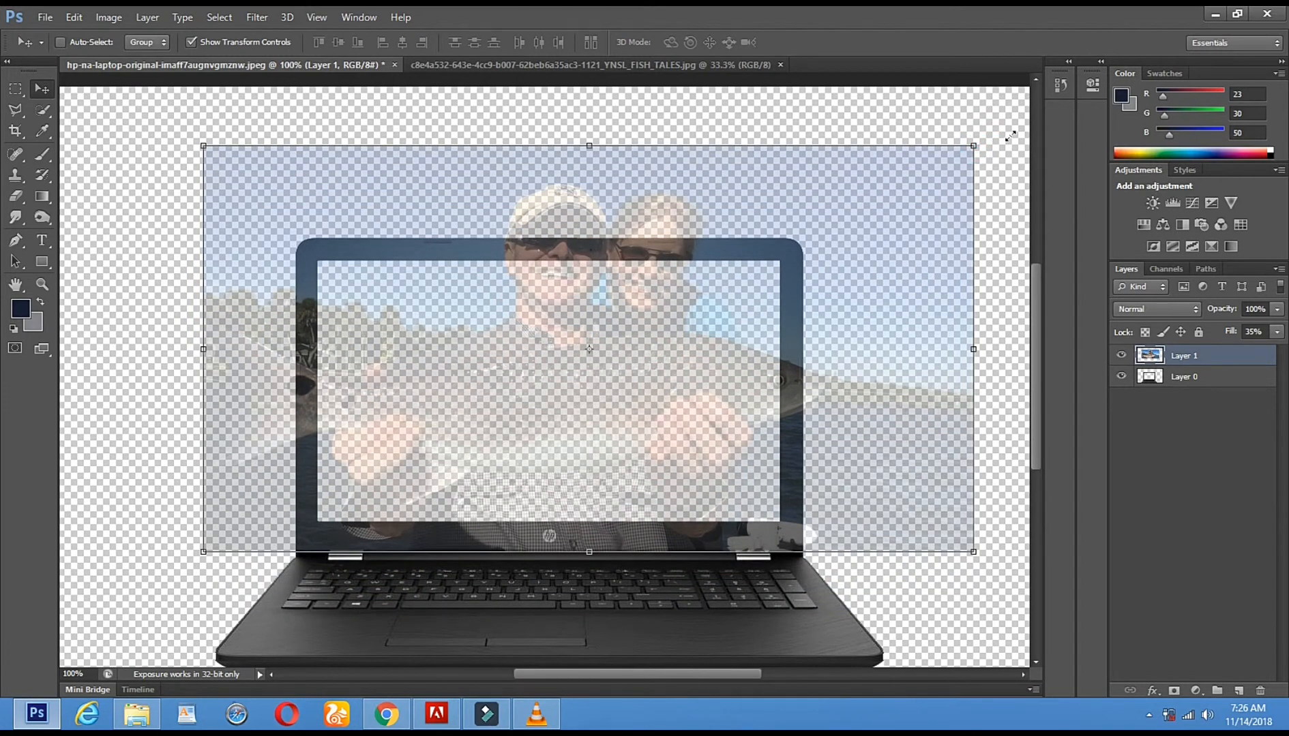
left_click_drag(1024, 126, 1028, 122)
left_click_drag(713, 258, 703, 258)
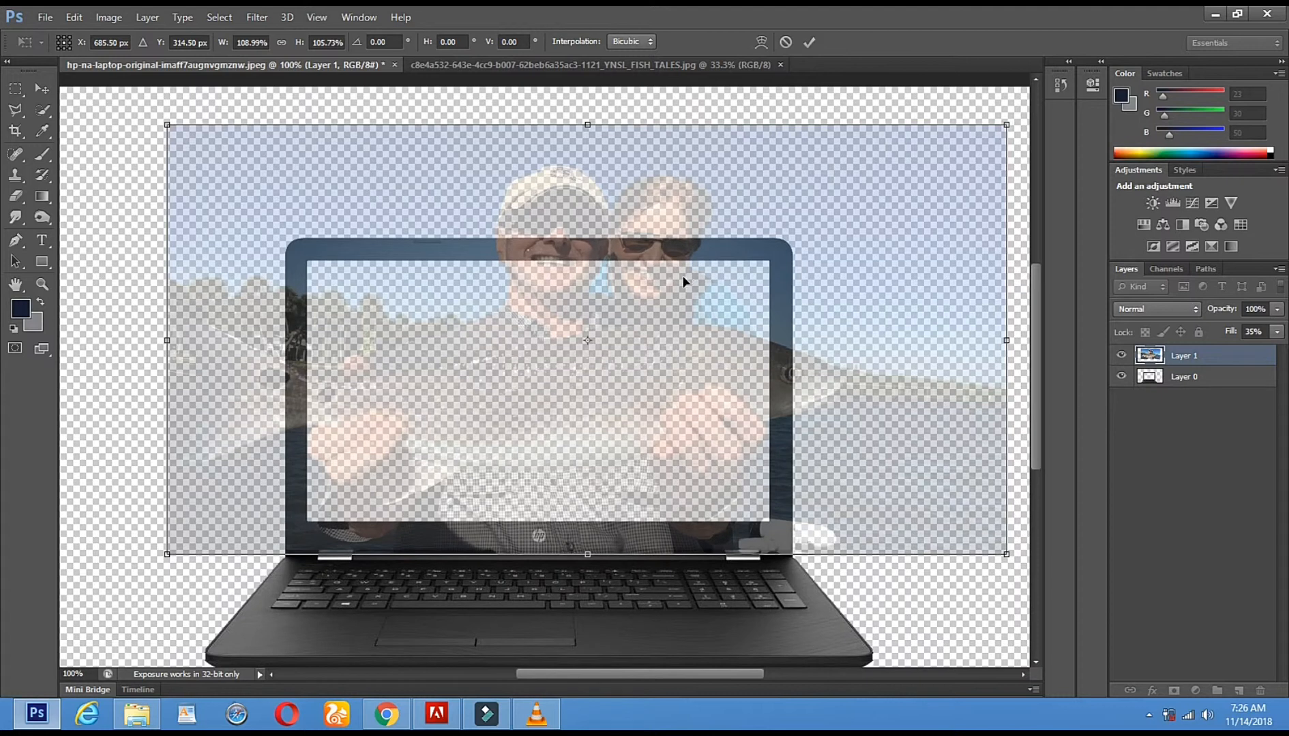
left_click_drag(1009, 128, 891, 240)
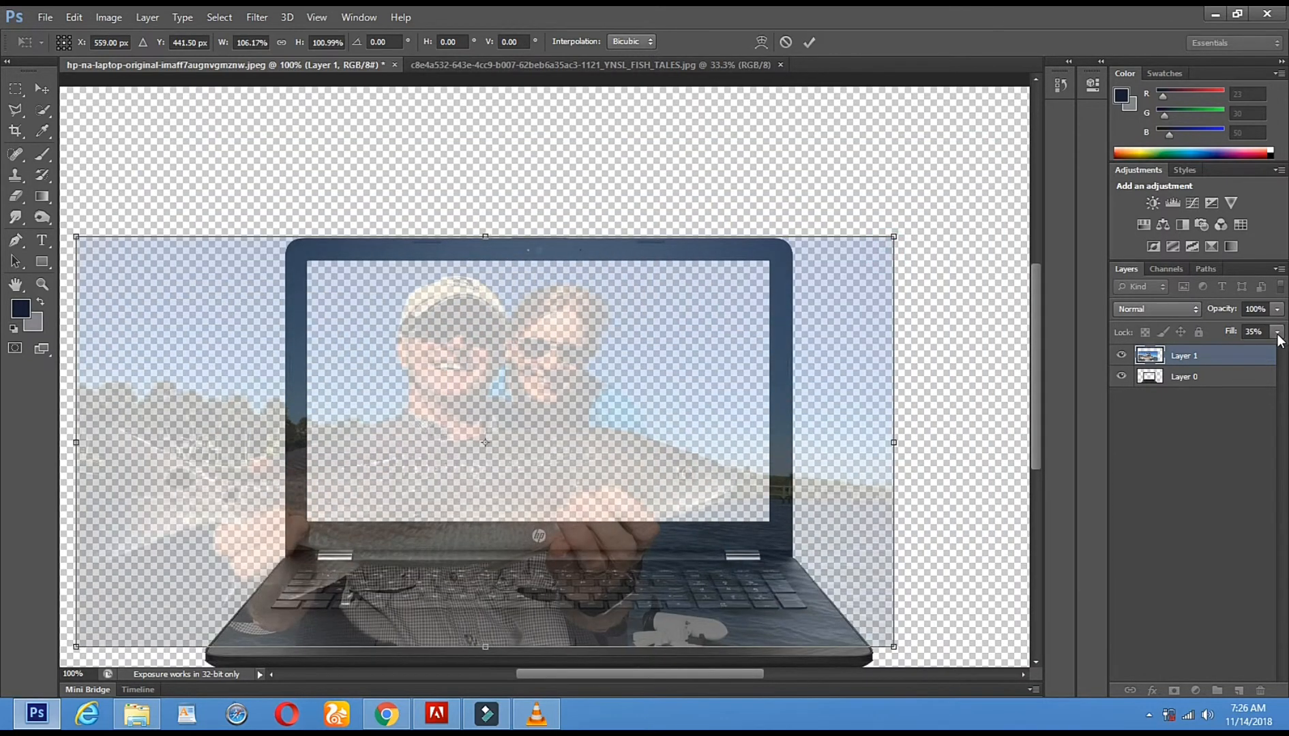
Restore the fishing photo layer's fill to 100%, move it down toward the canvas's lower left and apply the transformation.
left_click(1225, 359)
left_click(1274, 338)
left_click_drag(1242, 350, 1287, 350)
left_click_drag(880, 253, 666, 378)
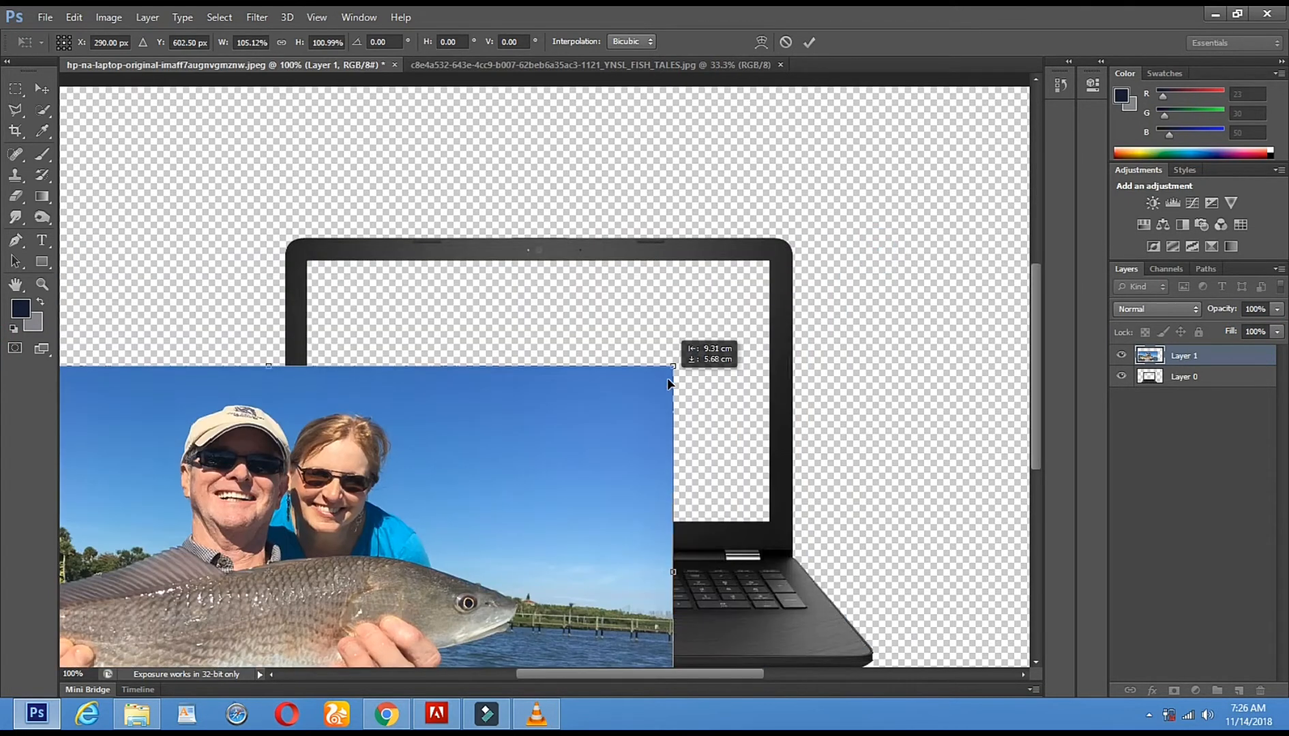
left_click(43, 96)
left_click(569, 279)
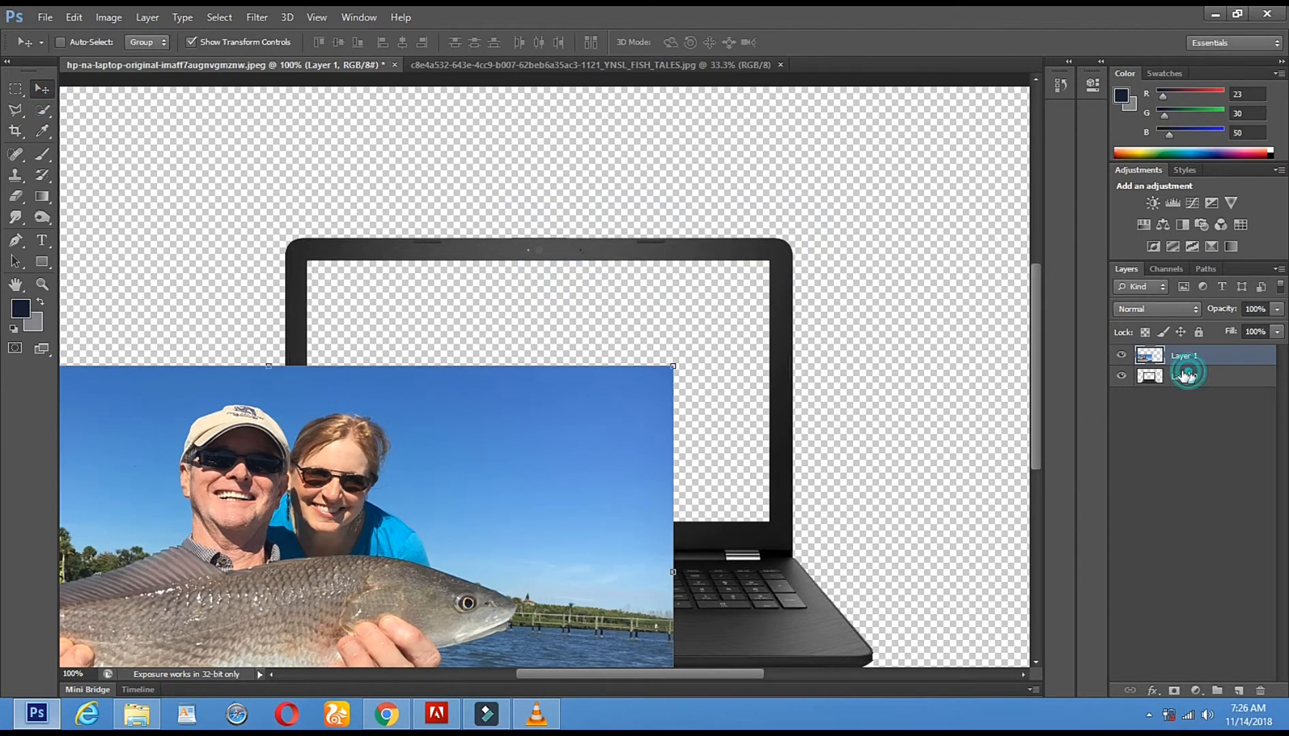
Scale the laptop layer down to about 88% width and 86% height, move it up and apply the transformation.
left_click(1185, 376)
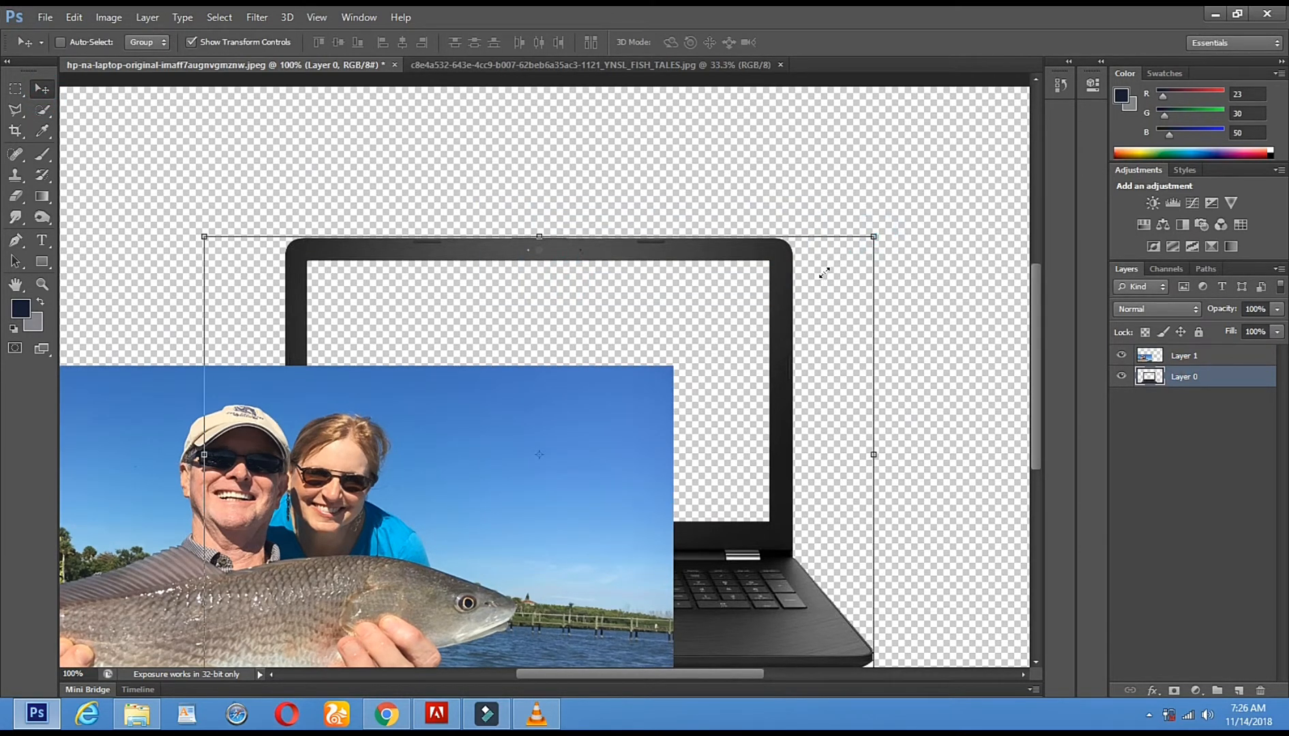
left_click_drag(811, 284, 797, 296)
left_click_drag(711, 353, 807, 221)
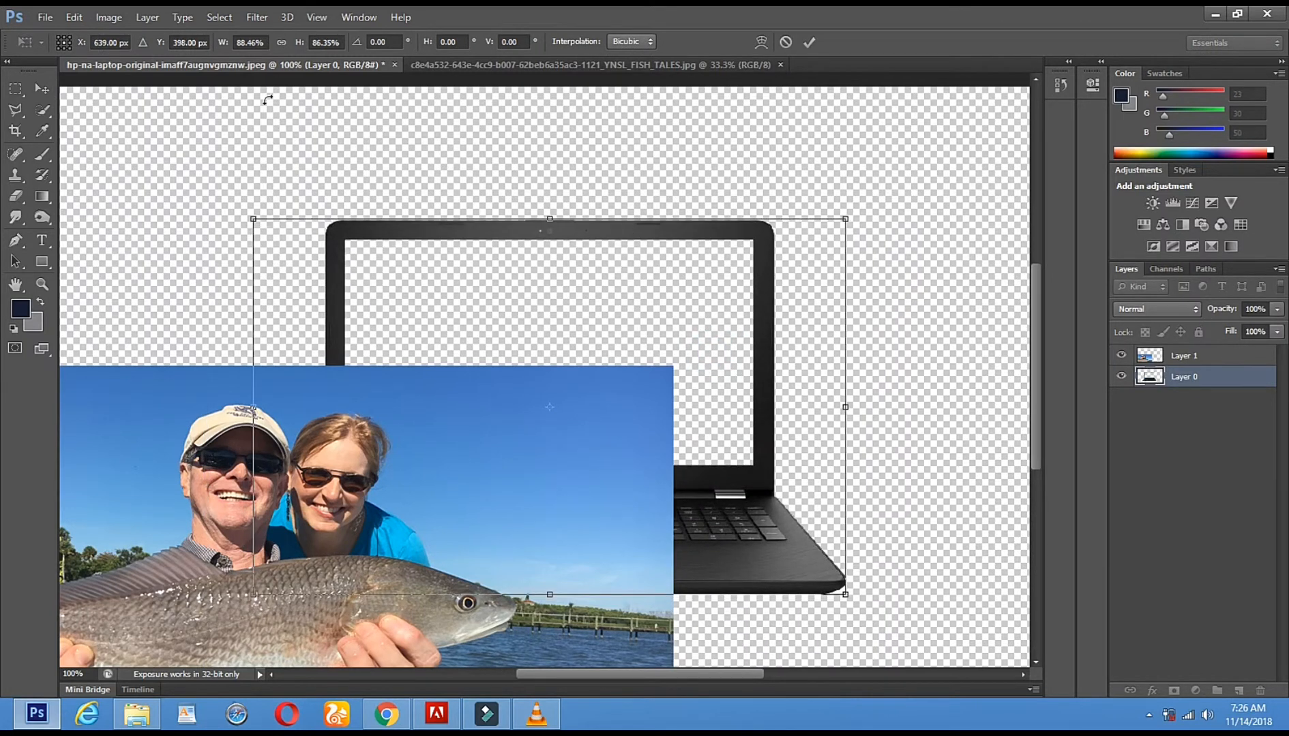
left_click(51, 86)
left_click(566, 278)
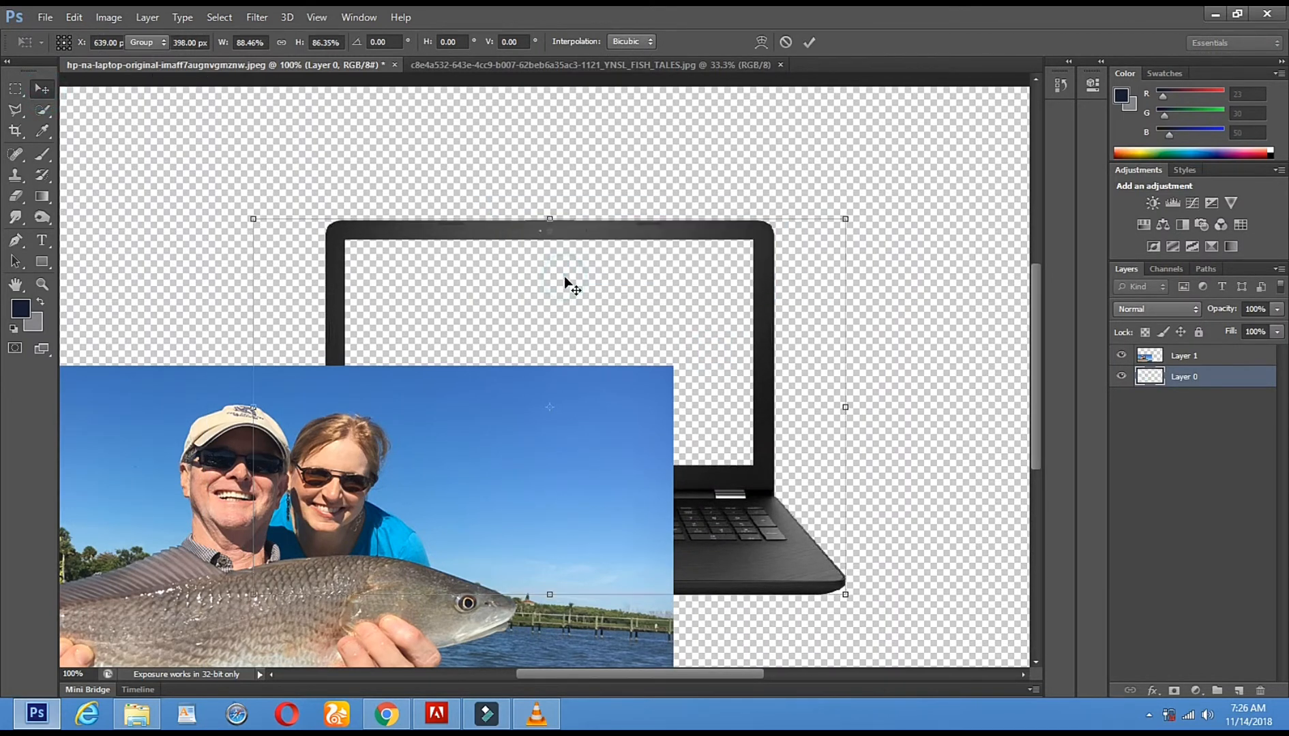
Move the fishing photo layer over the laptop and scale it to about 64% width and 79% height.
left_click(1174, 358)
left_click_drag(627, 437, 774, 267)
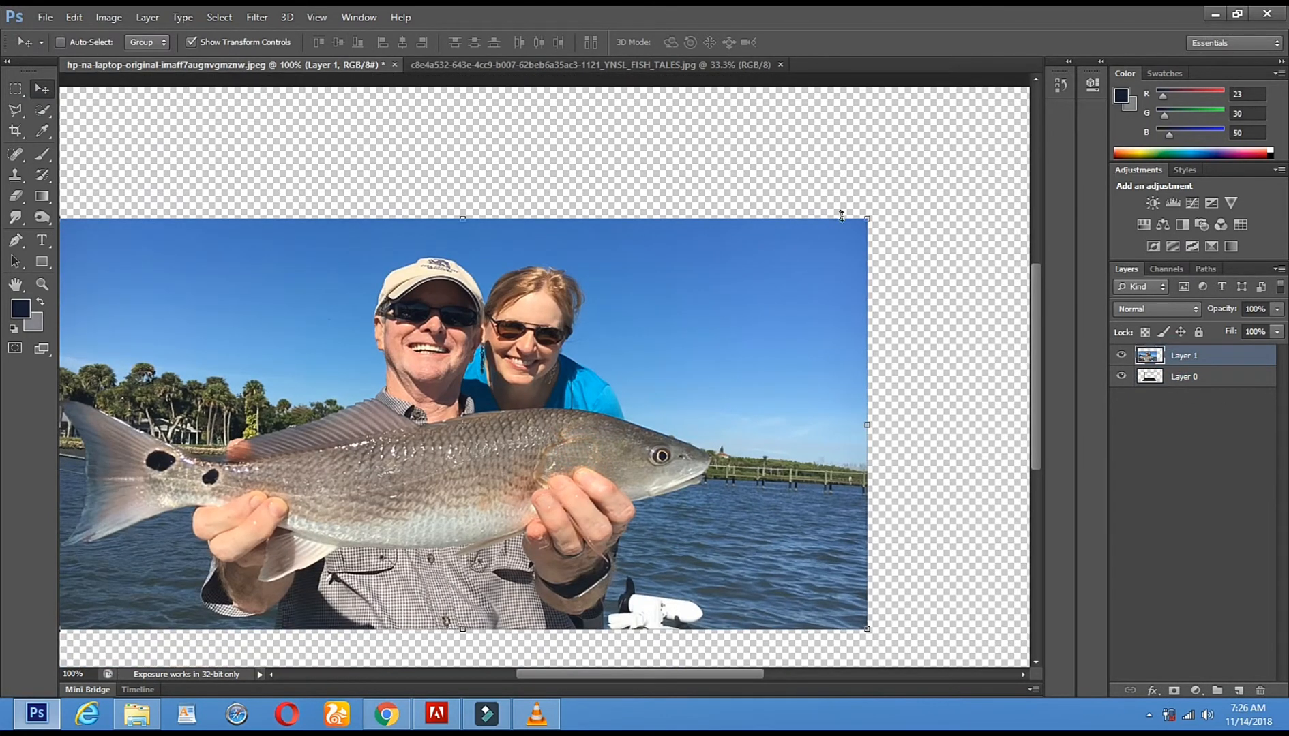
left_click(872, 214)
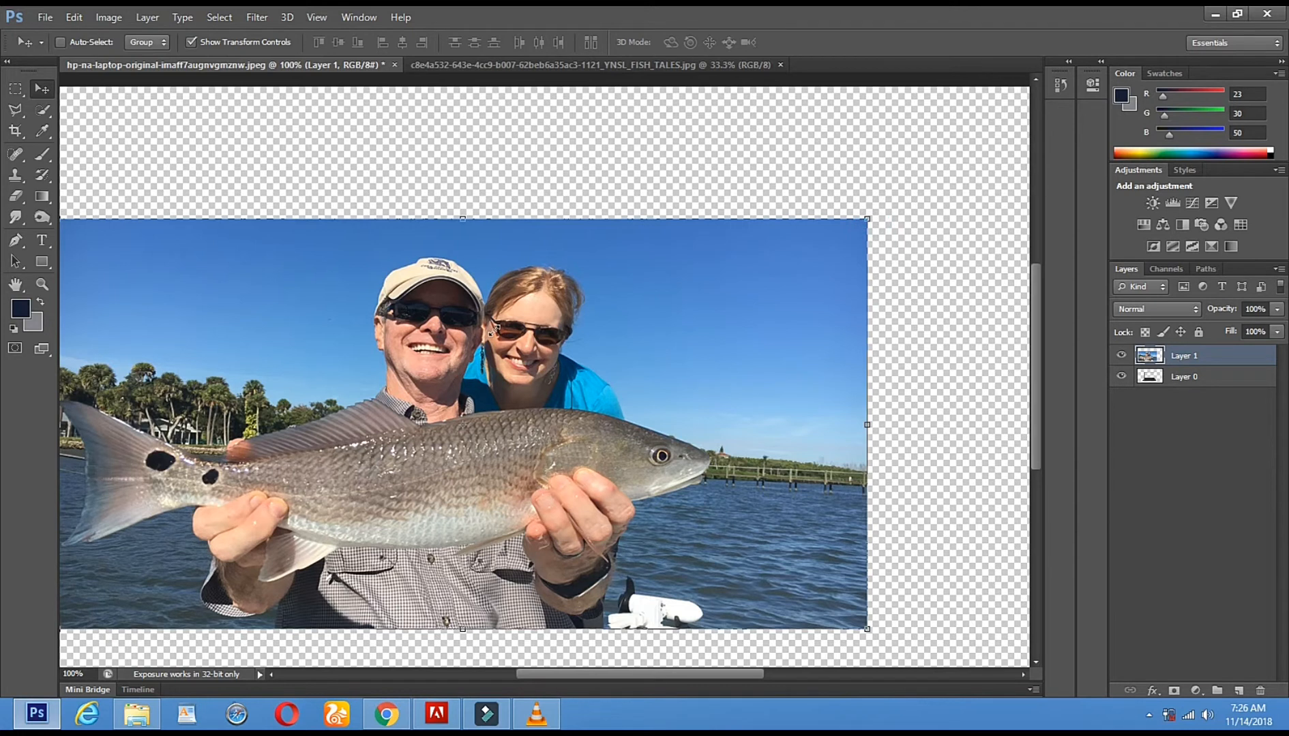
left_click_drag(491, 331, 489, 334)
left_click_drag(368, 396, 662, 277)
left_click_drag(777, 218, 860, 184)
left_click_drag(746, 237, 723, 236)
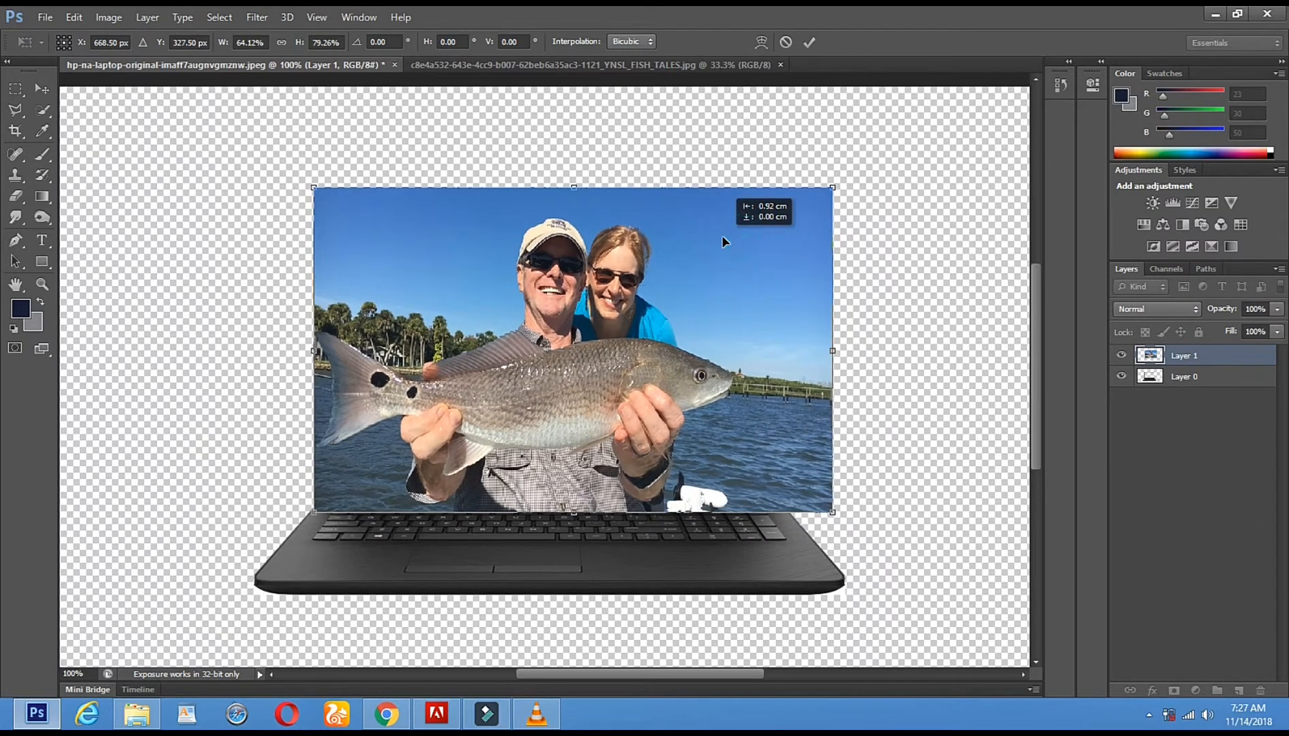
Reshape the fishing photo to about 81% width and 70% height, centre it over the laptop screen and apply the transformation.
left_click_drag(576, 192, 574, 225)
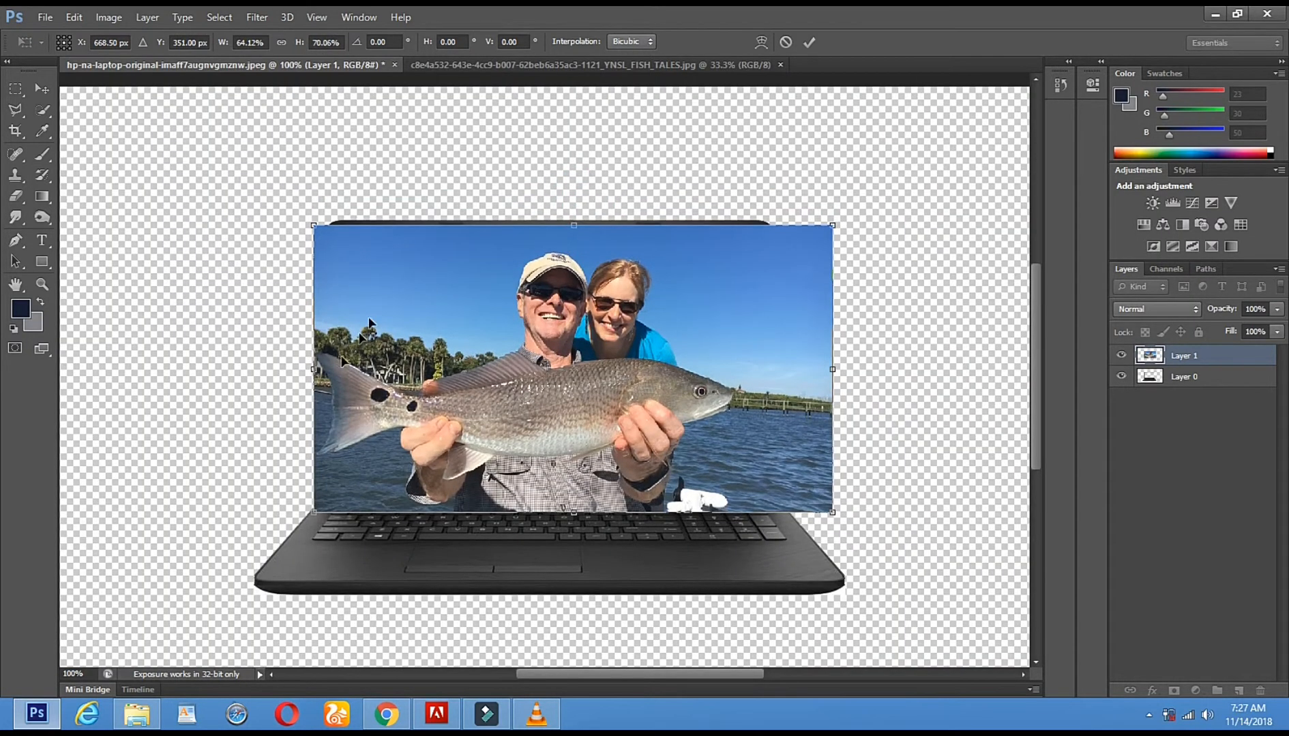
left_click_drag(314, 370, 253, 368)
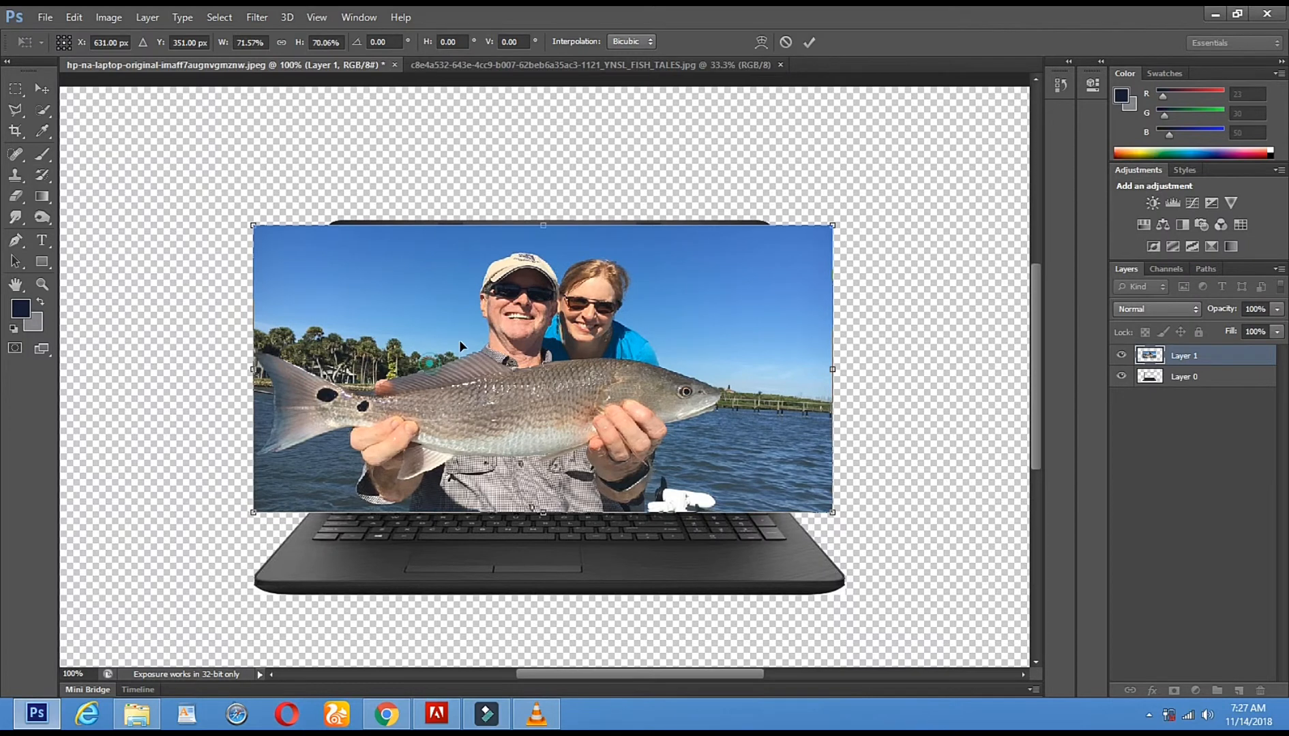
left_click_drag(567, 385, 597, 363)
left_click_drag(931, 348, 935, 347)
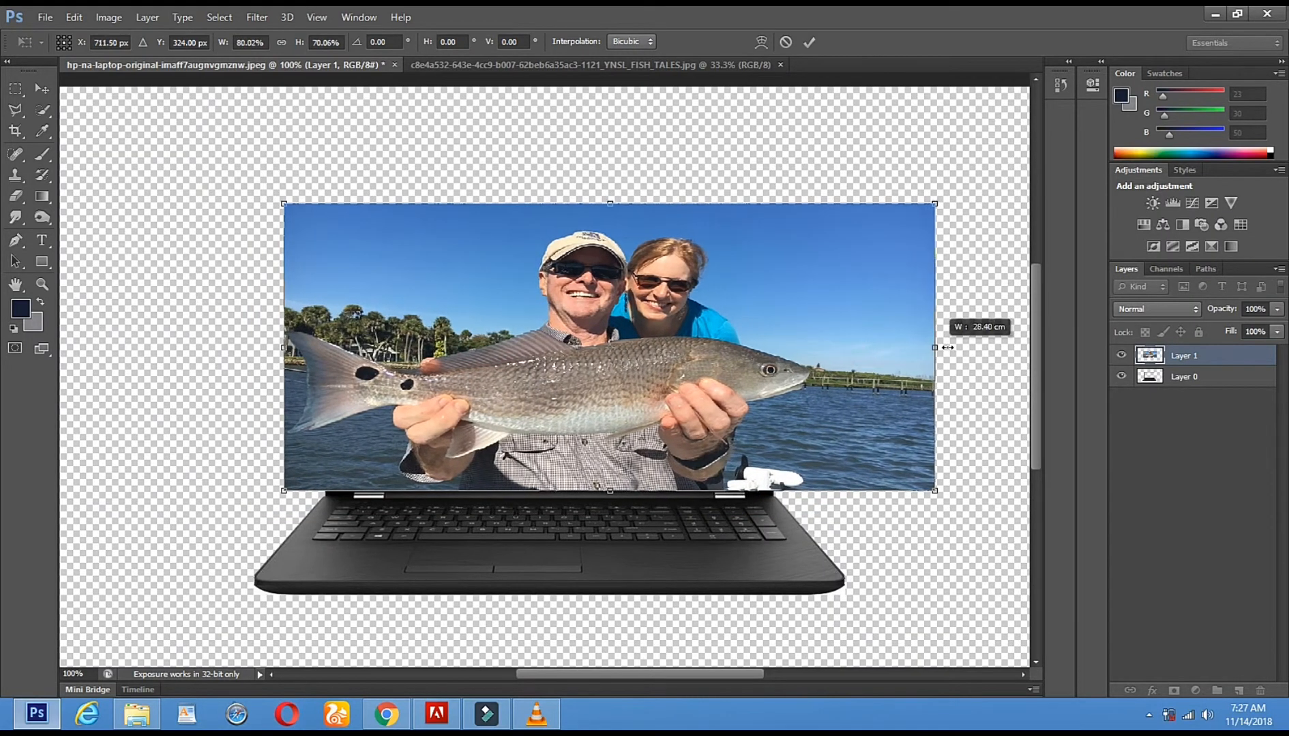
left_click_drag(739, 363, 693, 378)
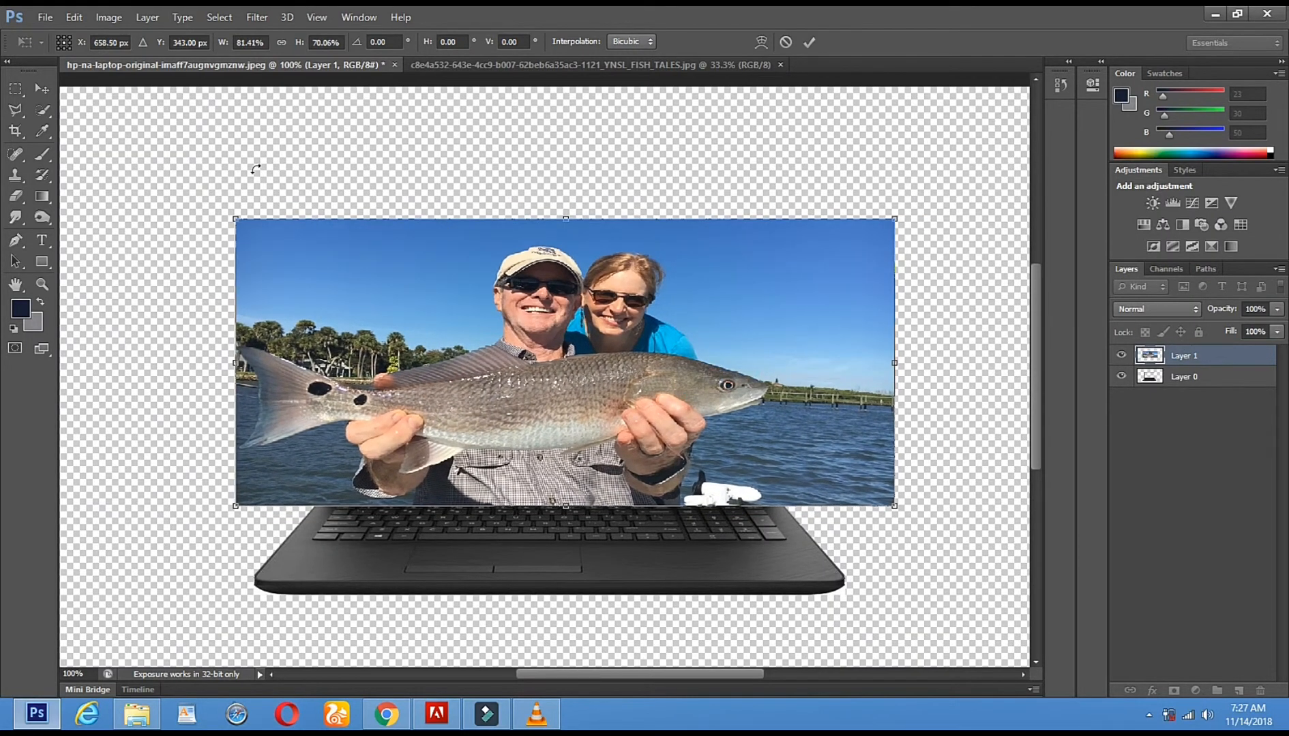
left_click(41, 88)
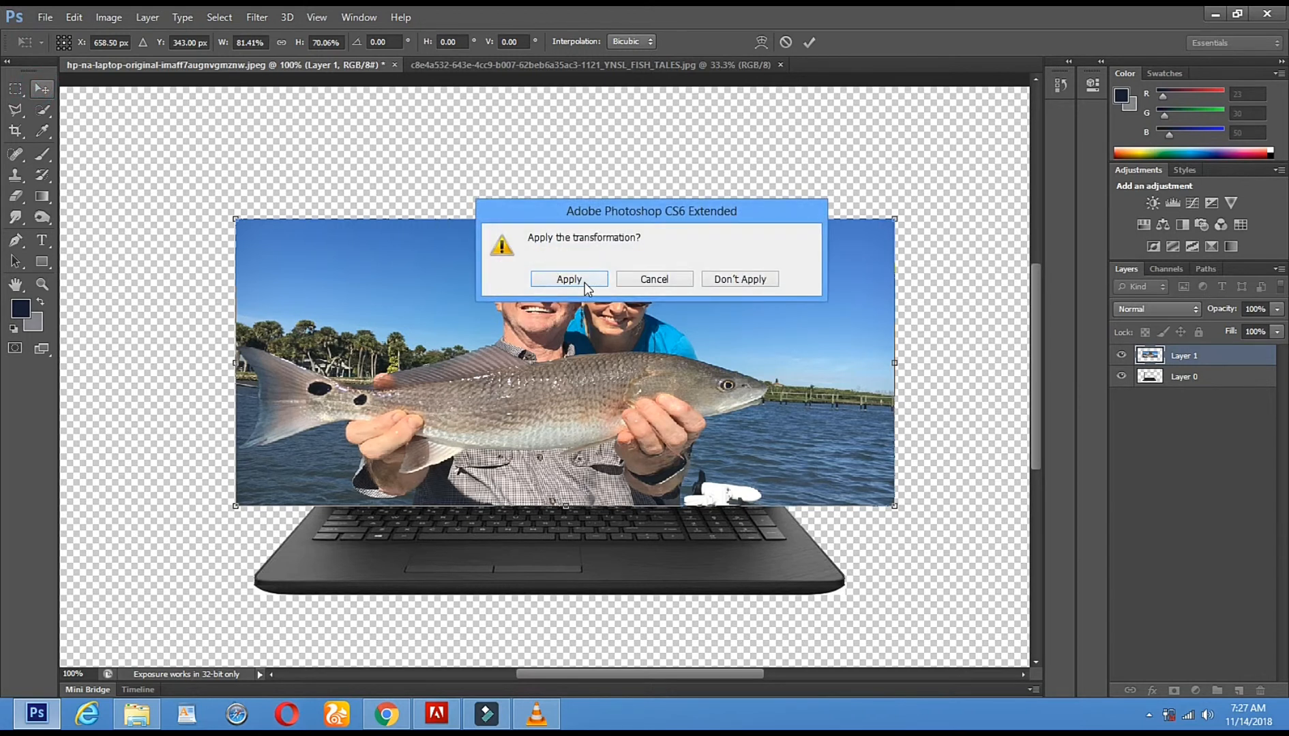
left_click(568, 278)
Lower the fishing photo layer's fill to 40%, enlarge it to about 124% width and 129% height, and apply the transformation.
left_click(1277, 332)
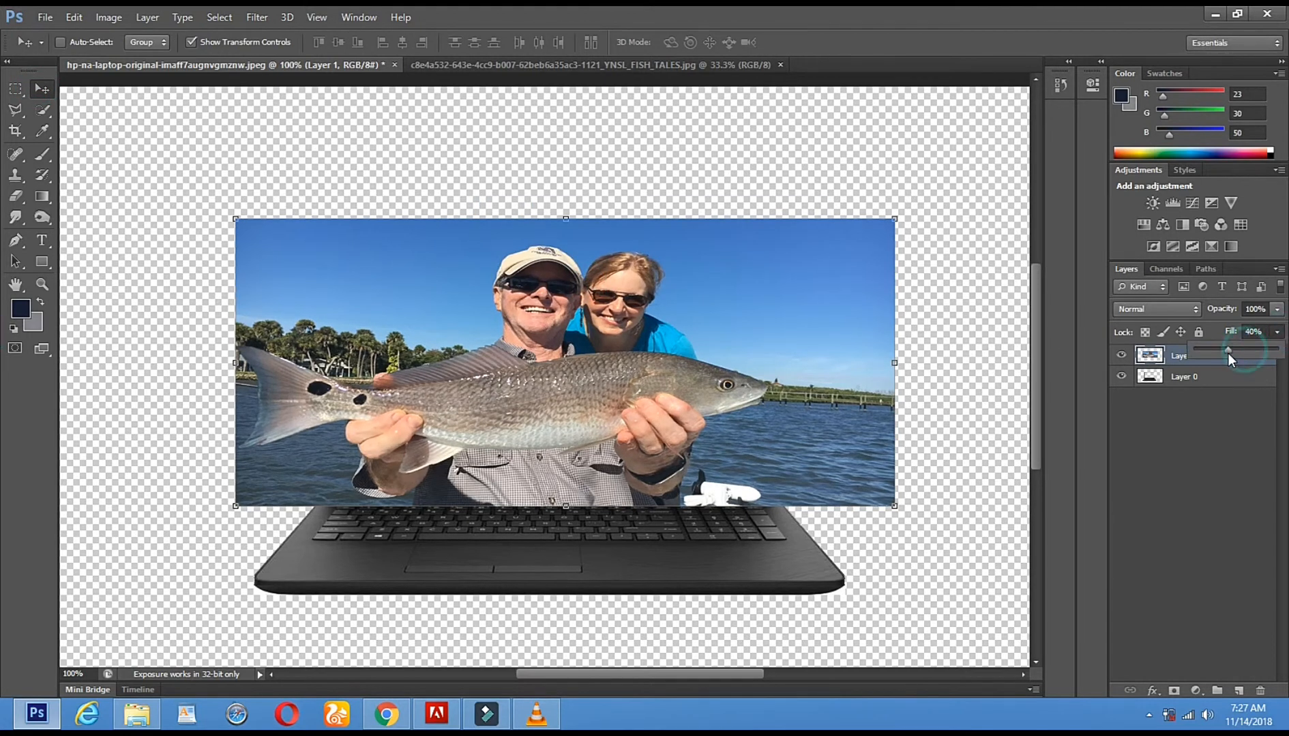
left_click(741, 341)
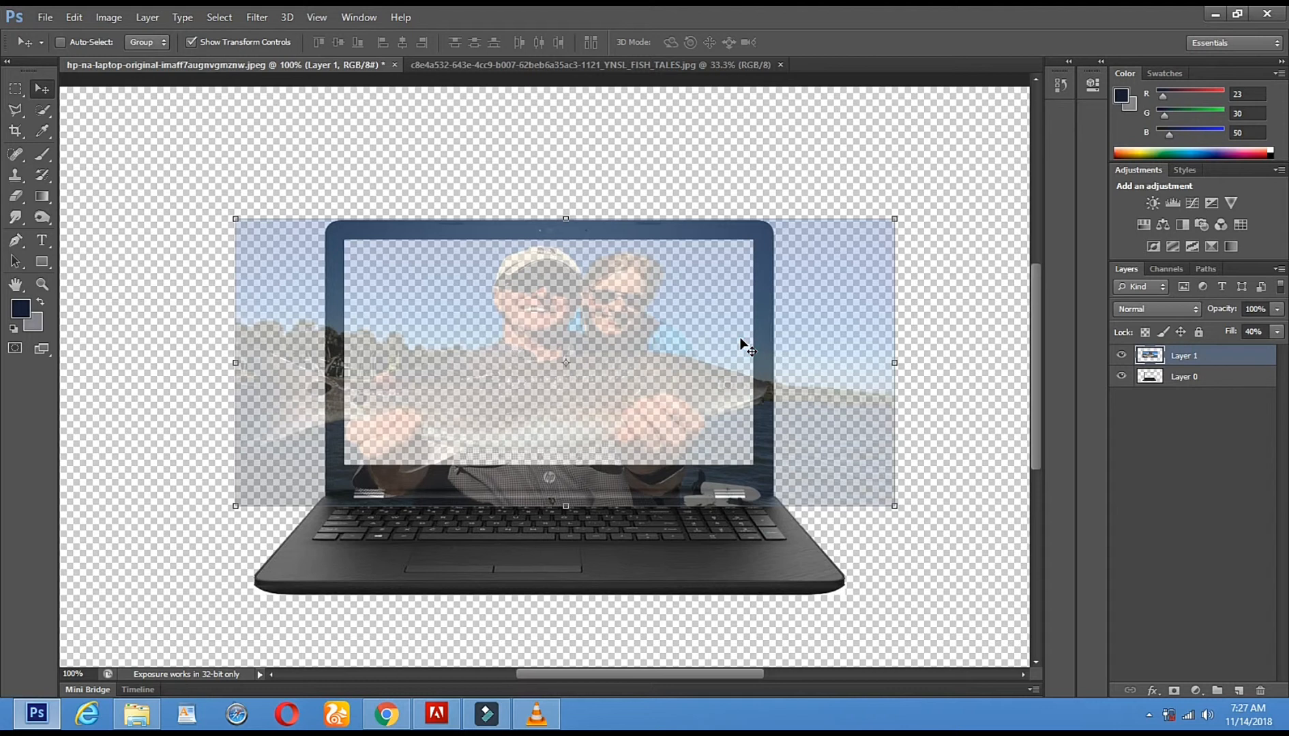
left_click_drag(893, 218, 1010, 156)
left_click_drag(709, 264, 669, 310)
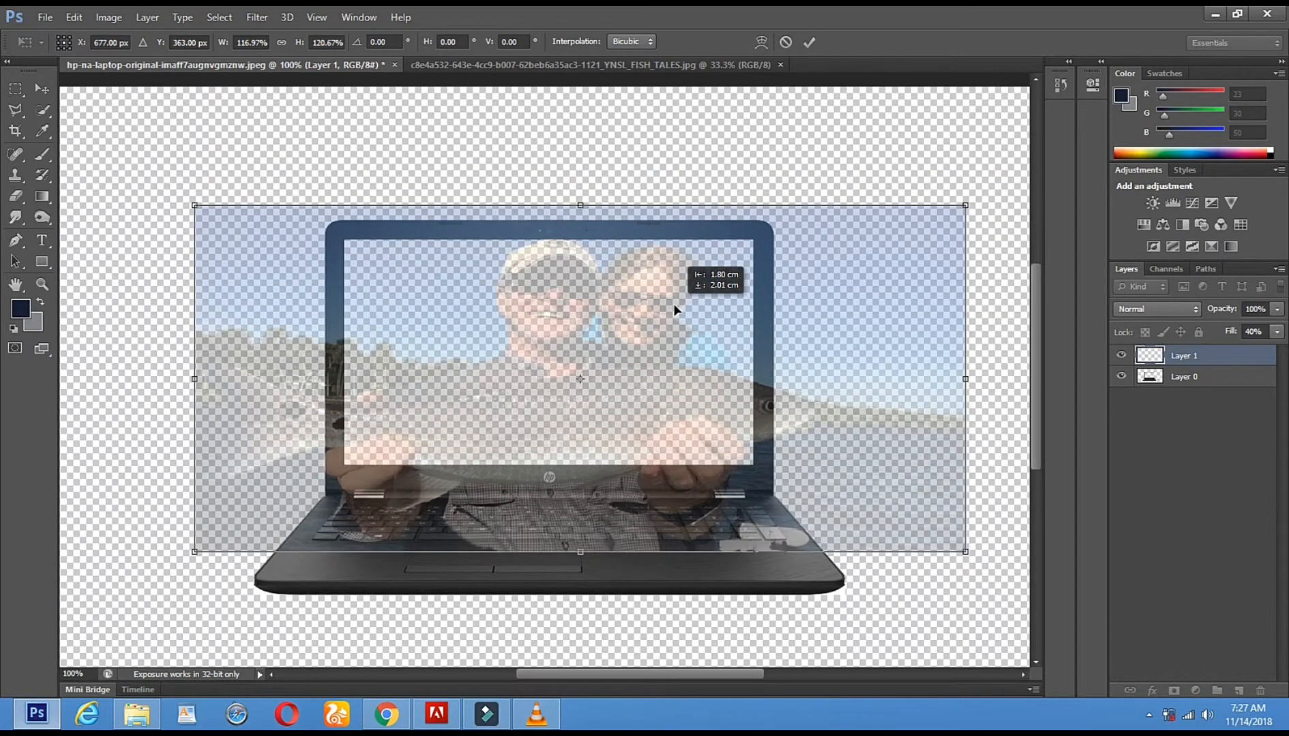
left_click_drag(964, 207, 1010, 181)
left_click(44, 89)
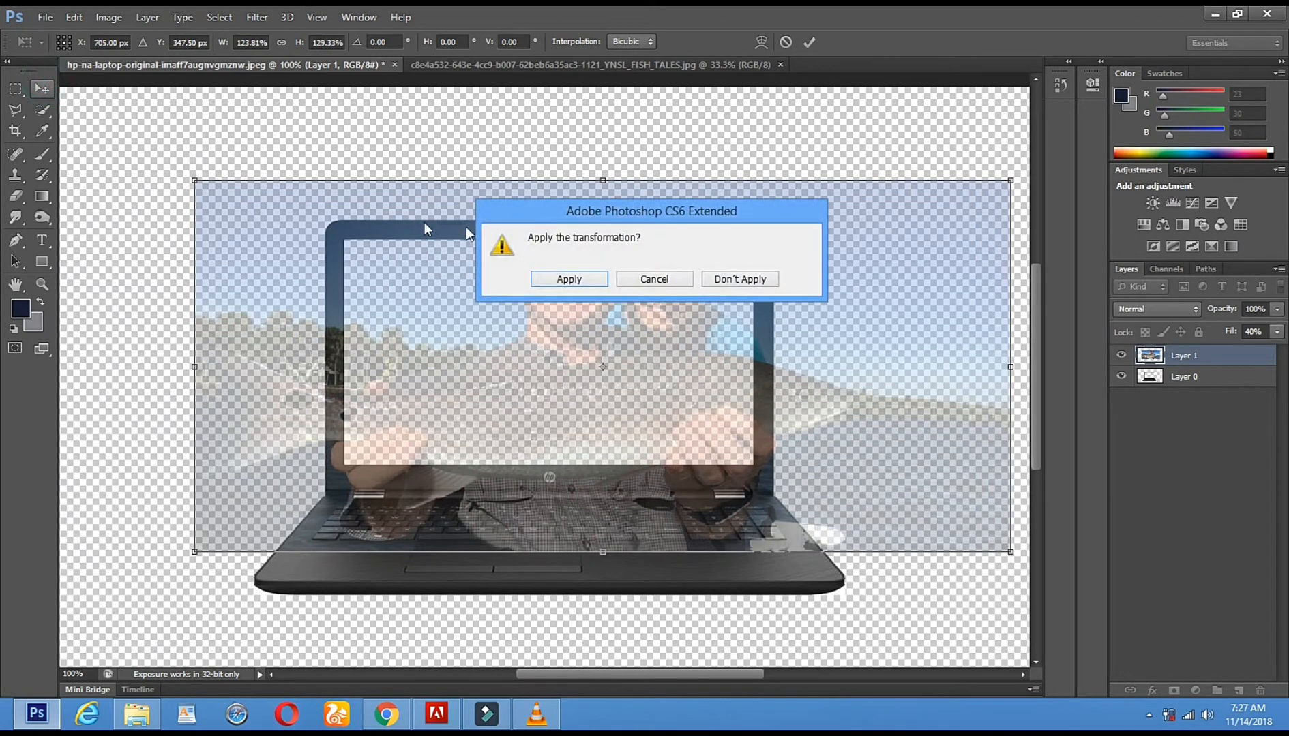
left_click(550, 280)
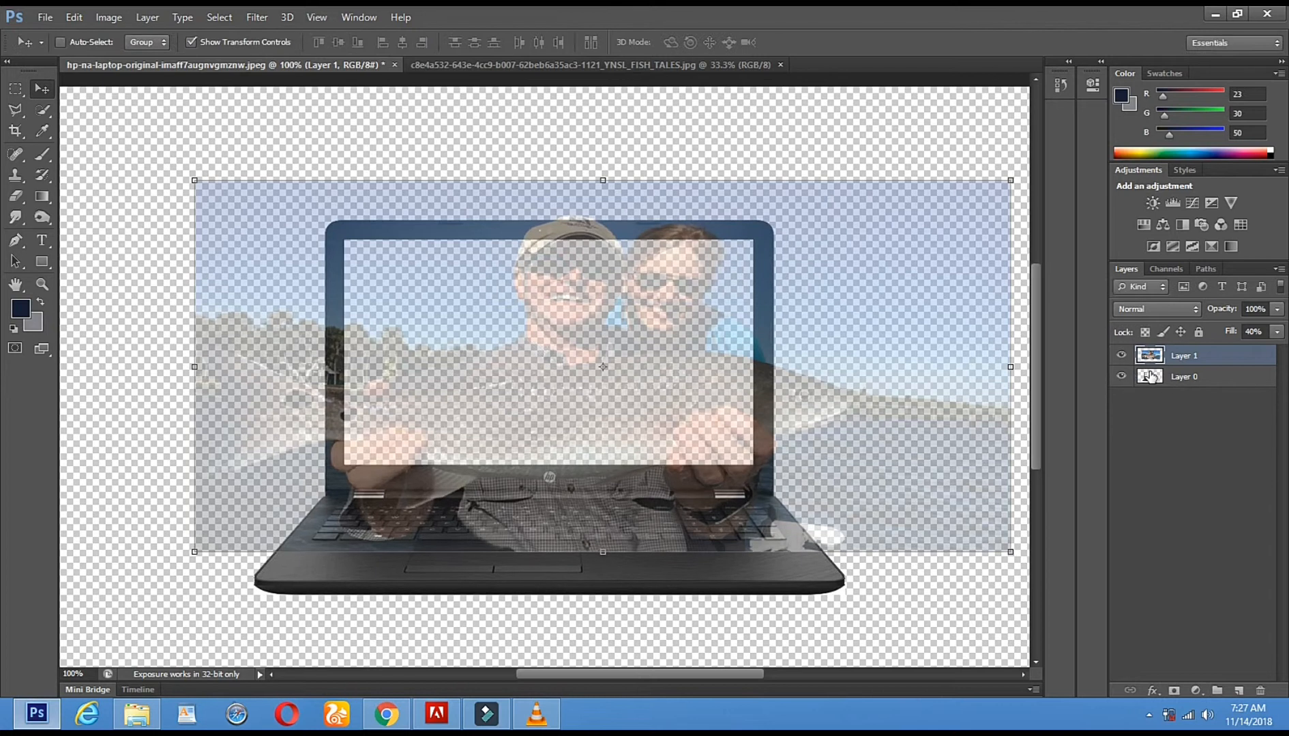
Restore the fishing photo layer's fill to 100%.
left_click(1150, 376)
left_click(1190, 358)
left_click_drag(1275, 332, 1242, 357)
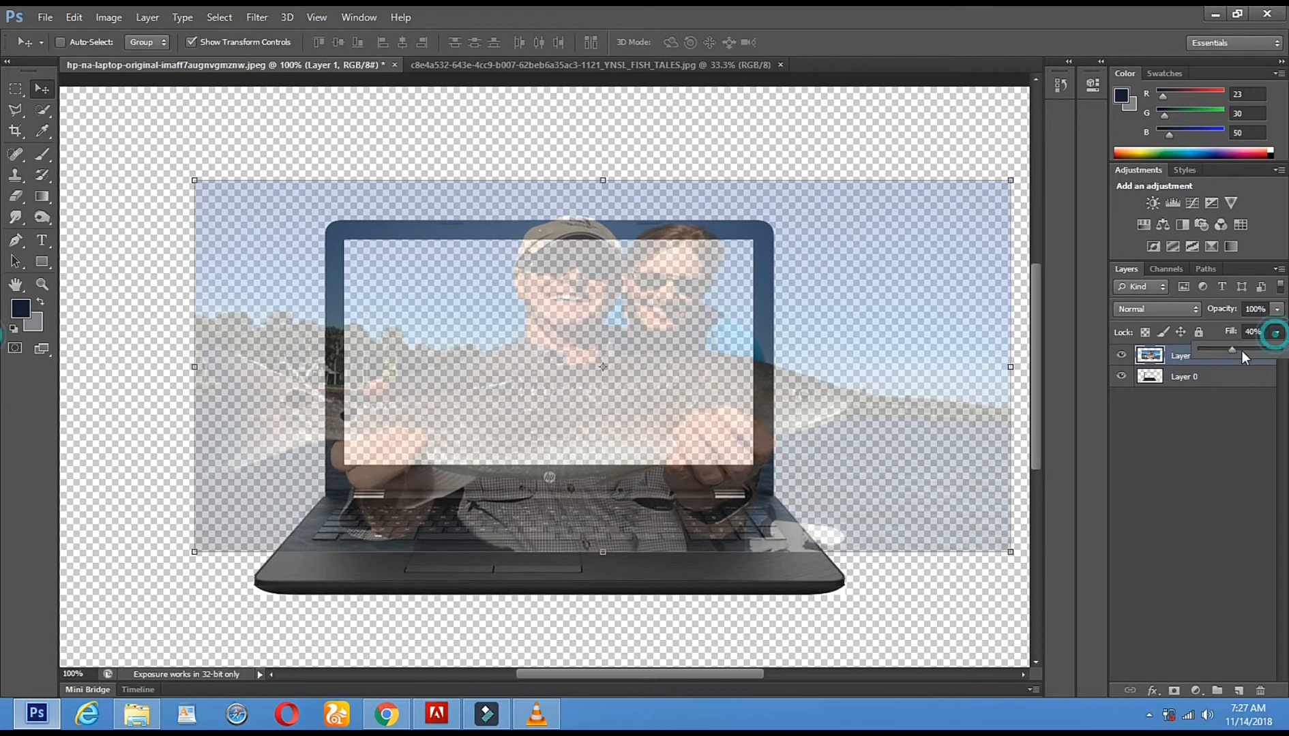
left_click(1192, 356)
Enlarge the laptop layer to about 129% width and 140% height, position it behind the fishing photo and apply the transformation.
left_click(1152, 381)
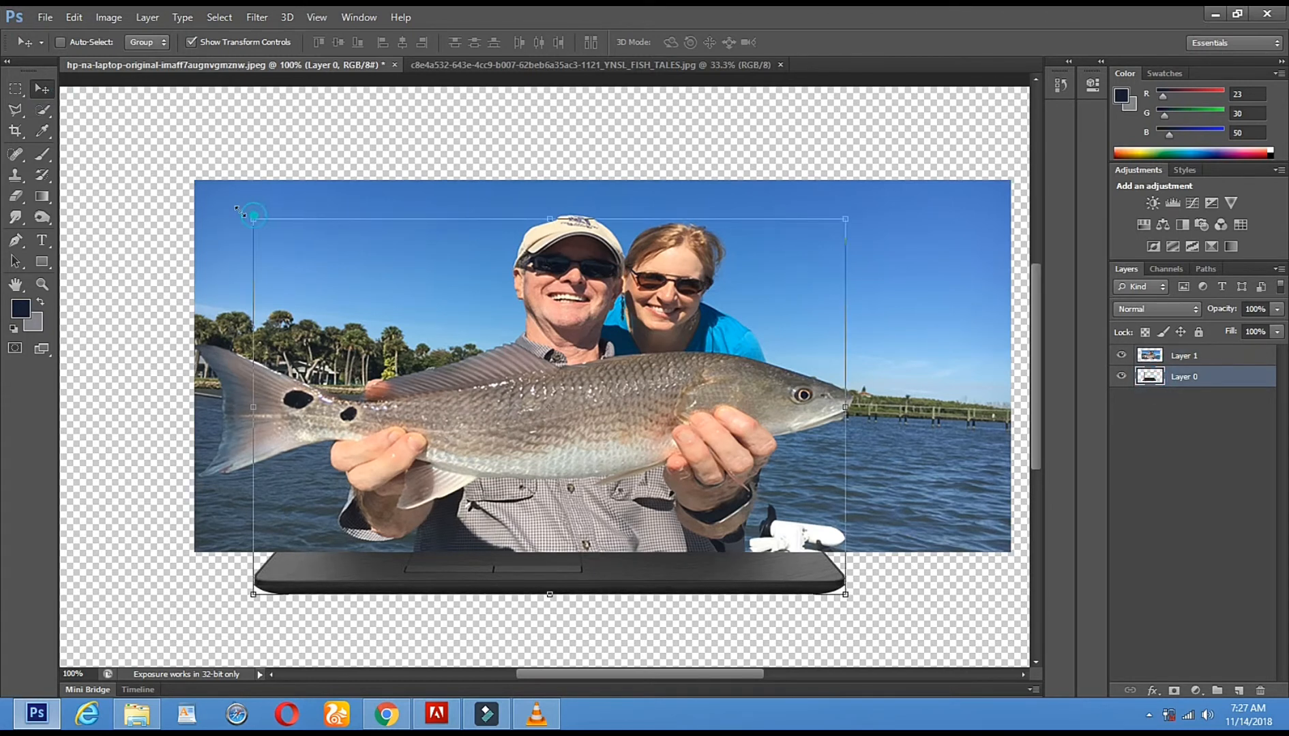
left_click_drag(181, 146, 130, 136)
left_click_drag(351, 265, 463, 343)
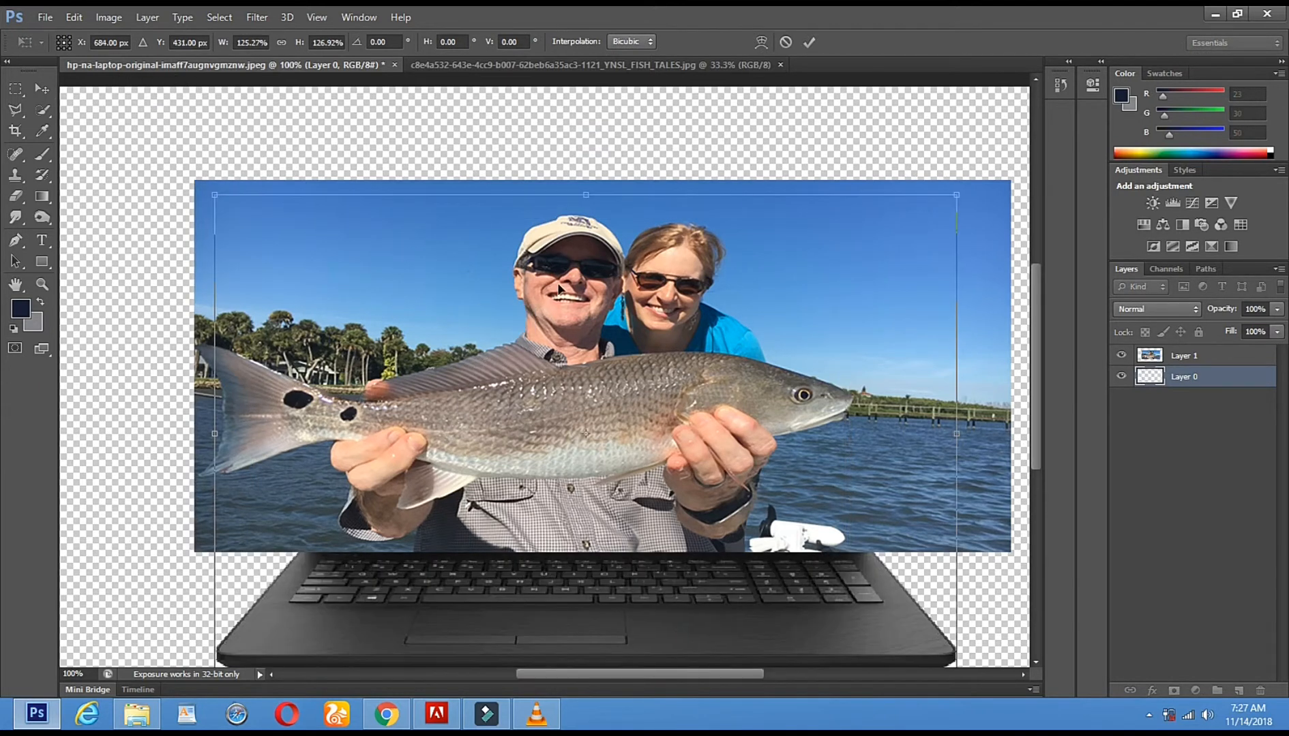
left_click_drag(961, 194, 1024, 135)
left_click_drag(594, 377, 574, 326)
left_click_drag(982, 110, 991, 118)
left_click_drag(796, 192, 799, 230)
left_click_drag(577, 166, 577, 129)
left_click_drag(585, 225, 586, 238)
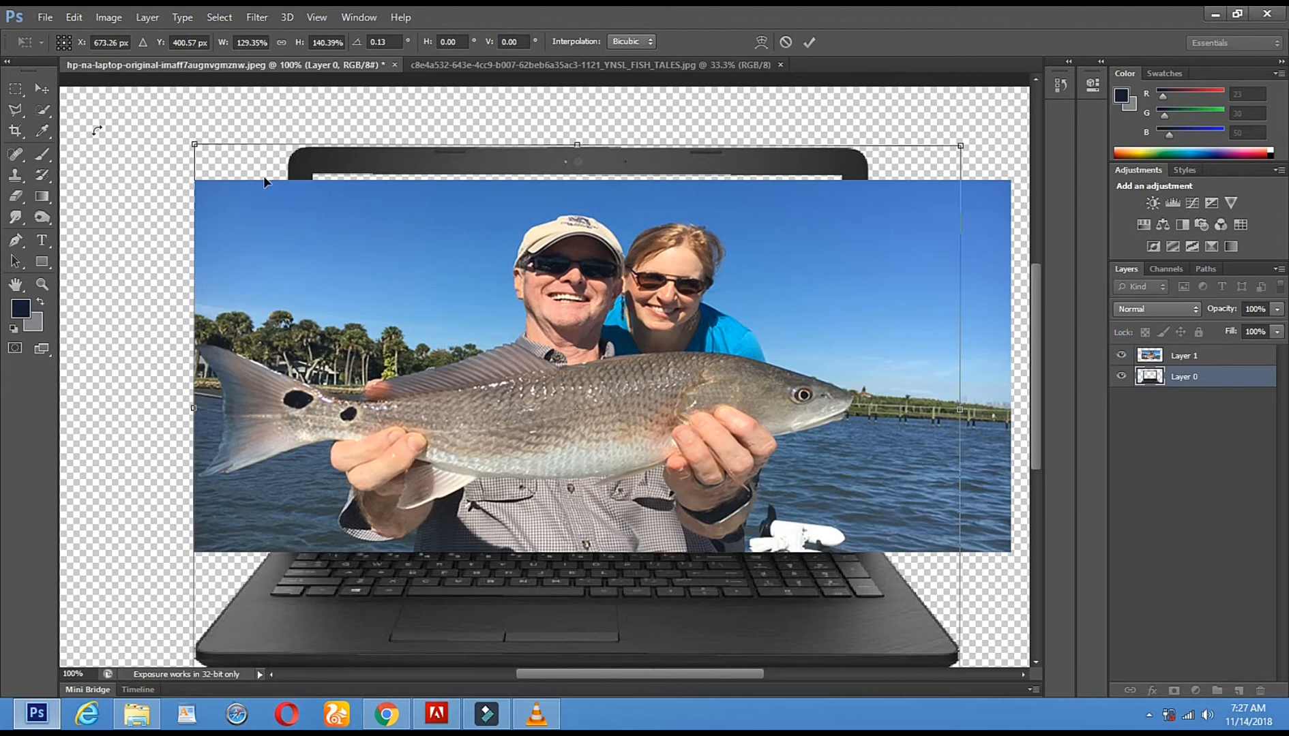
left_click(41, 89)
left_click(569, 280)
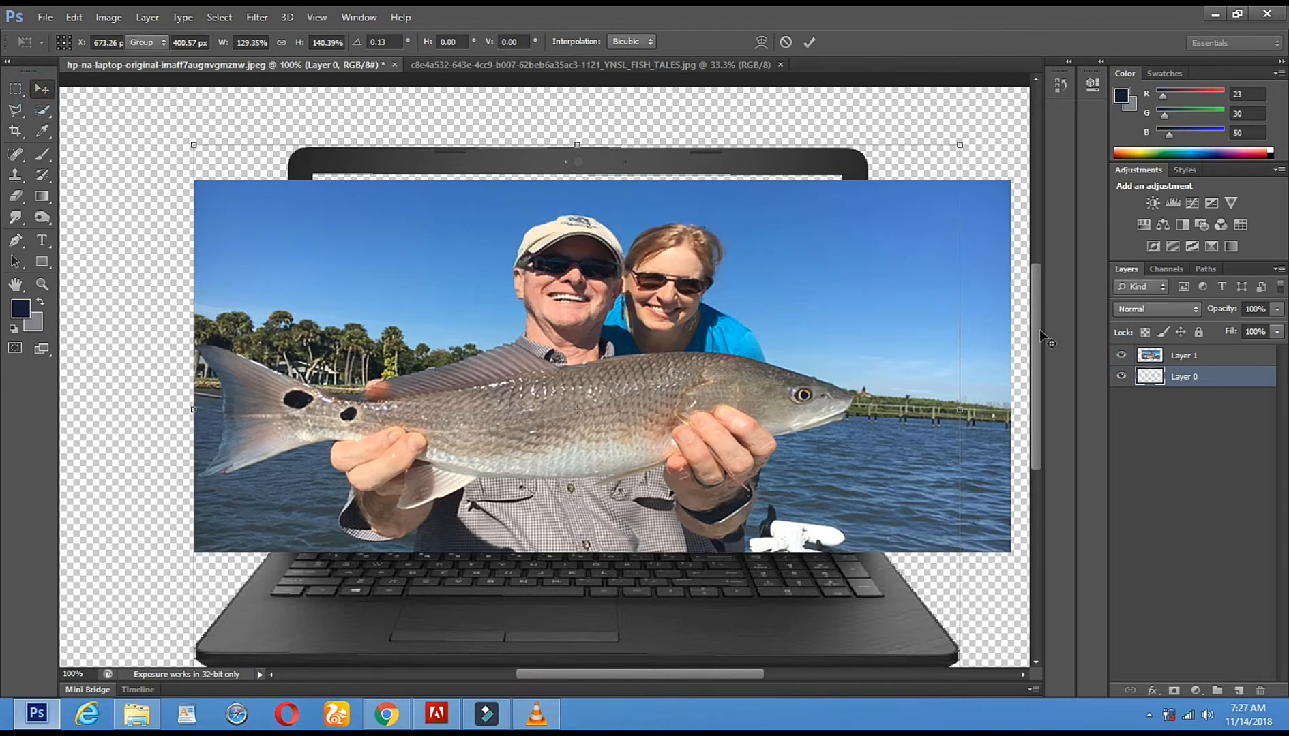
Hide the fishing photo layer, enlarge the laptop to about 117% width and 111% height, and apply the transformation.
left_click(1122, 356)
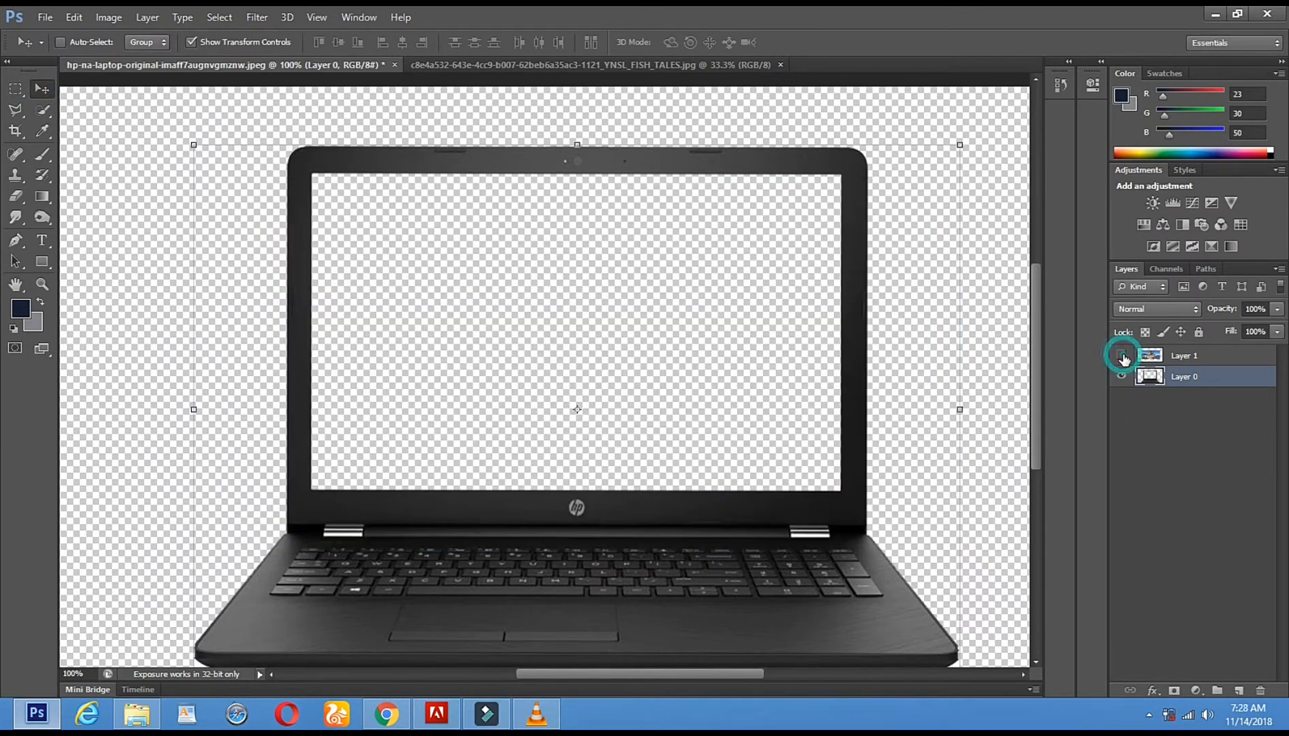
left_click(1122, 357)
left_click(1121, 356)
left_click(968, 145)
left_click_drag(1019, 99, 1039, 86)
left_click_drag(861, 187, 831, 232)
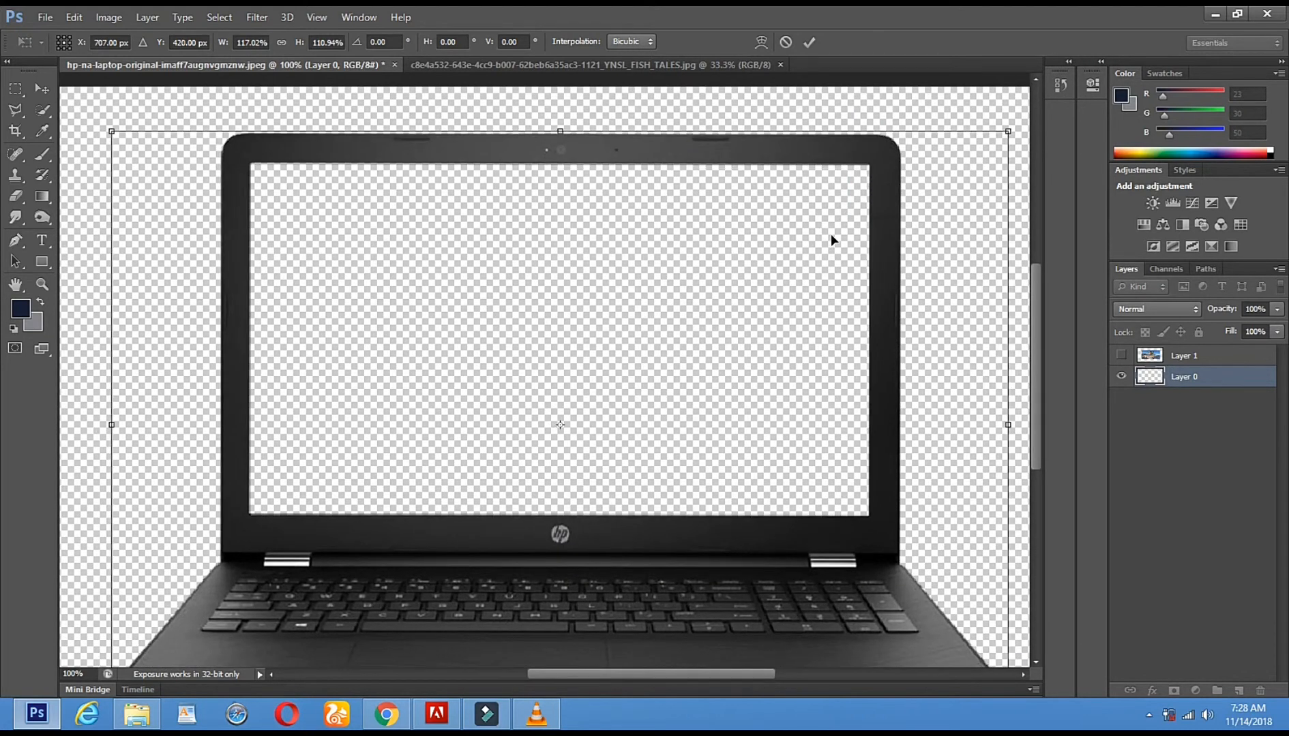
left_click(42, 89)
left_click(550, 273)
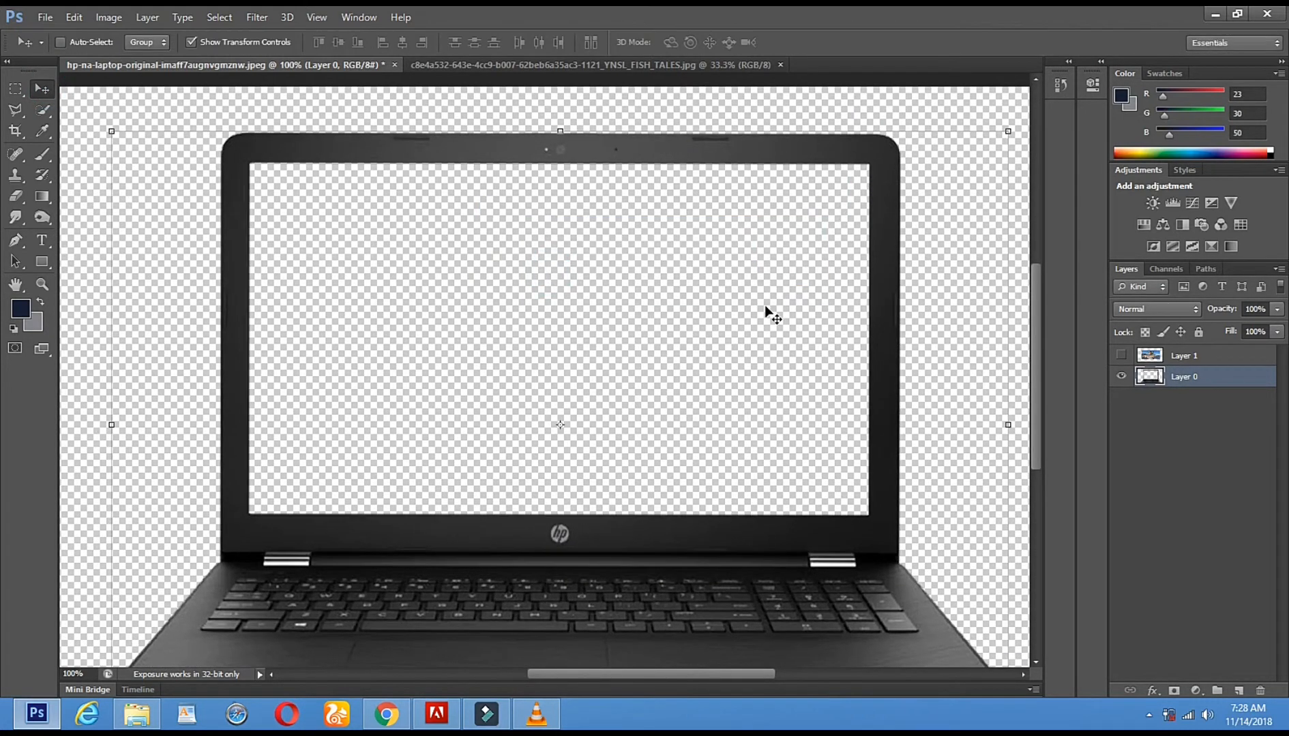
Show the fishing photo layer again, nudge the laptop's position and move the photo slightly up over the laptop screen.
left_click(1121, 355)
left_click_drag(645, 260, 649, 268)
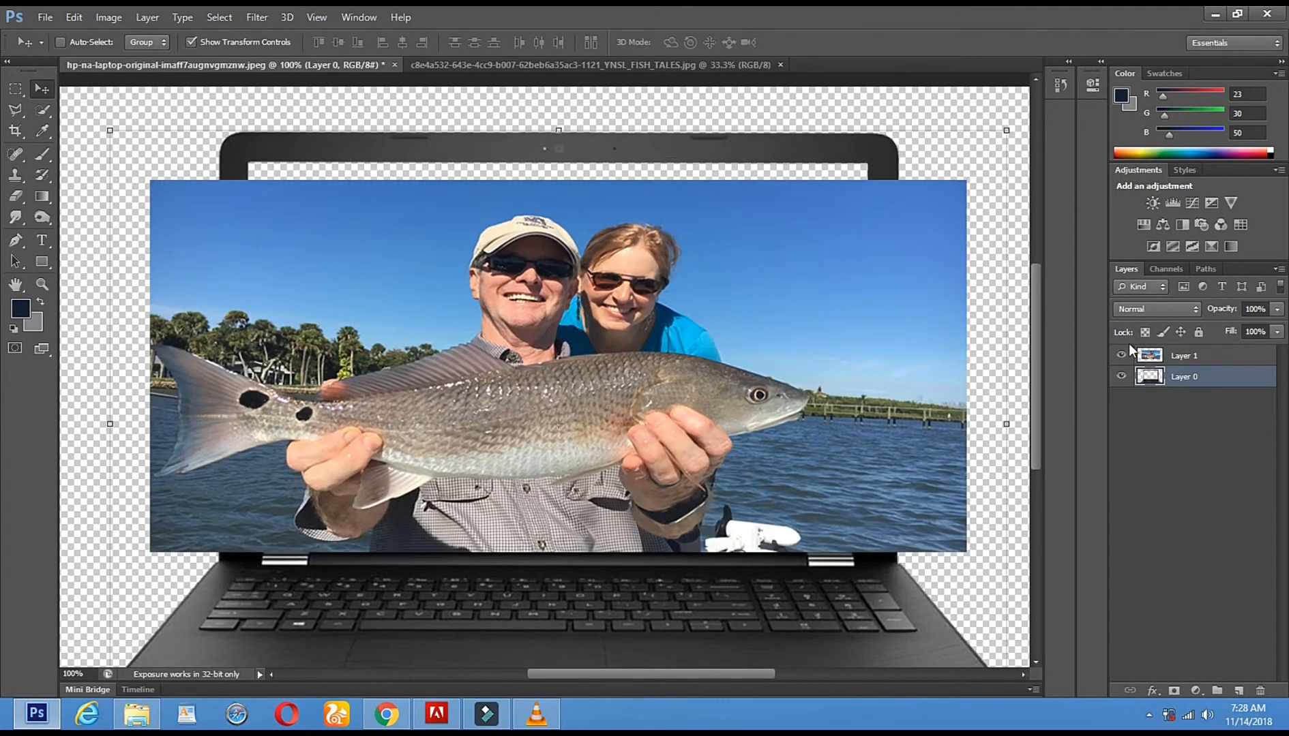
left_click(1152, 355)
left_click_drag(536, 266, 536, 257)
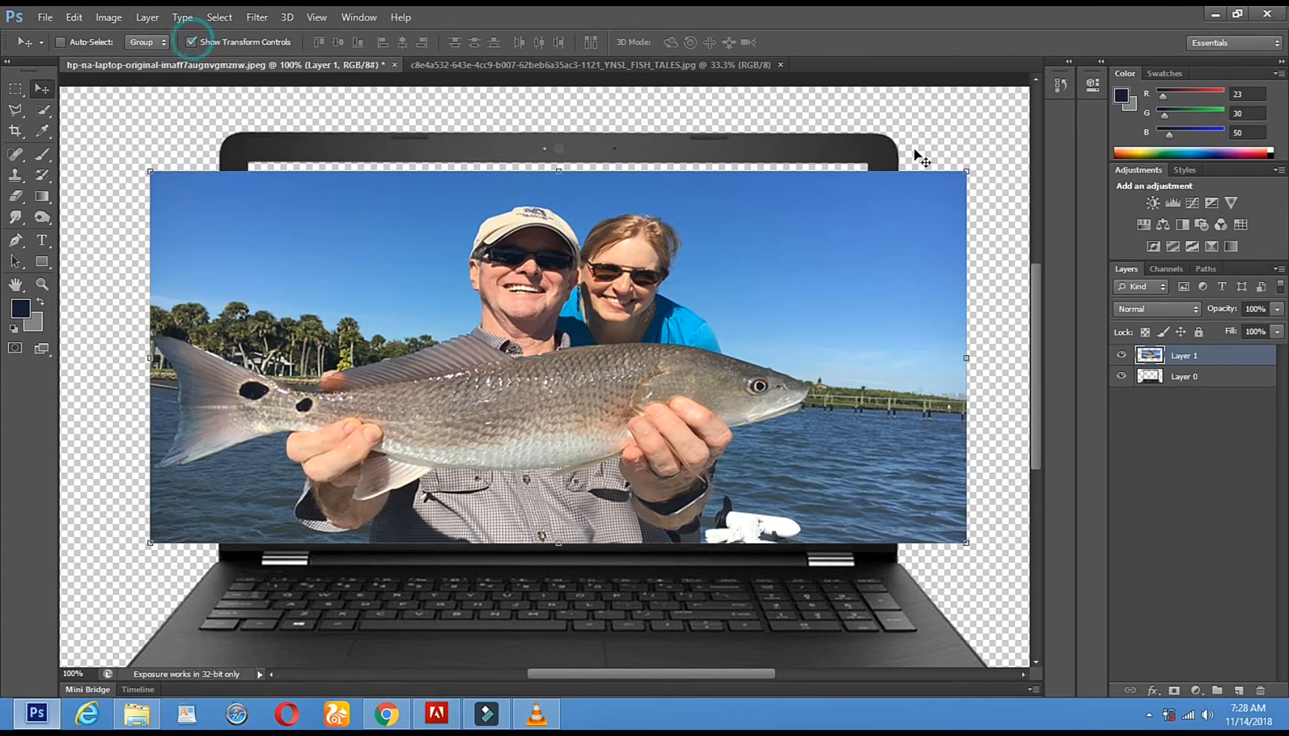
Scale the fishing photo to about 111% width and 105% height so it extends past both sides of the laptop.
left_click(973, 169)
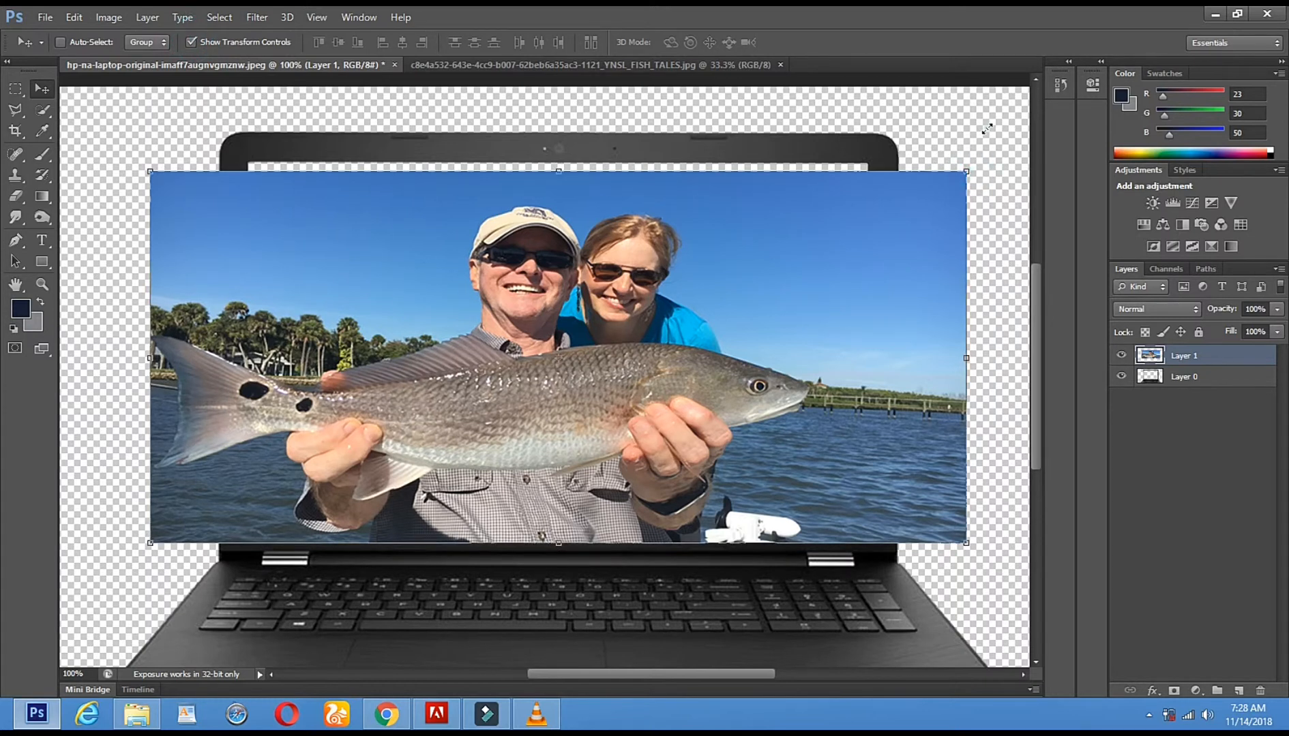
left_click_drag(967, 170, 980, 151)
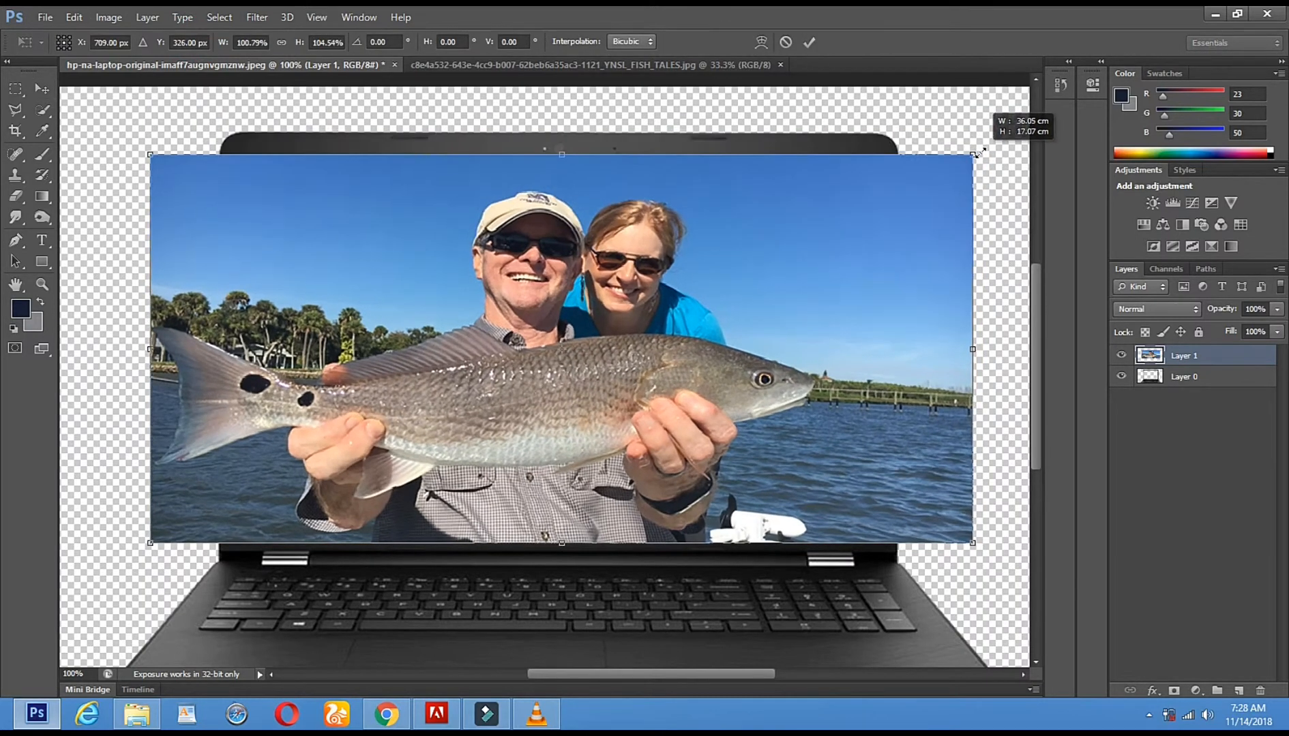
left_click_drag(143, 149, 110, 153)
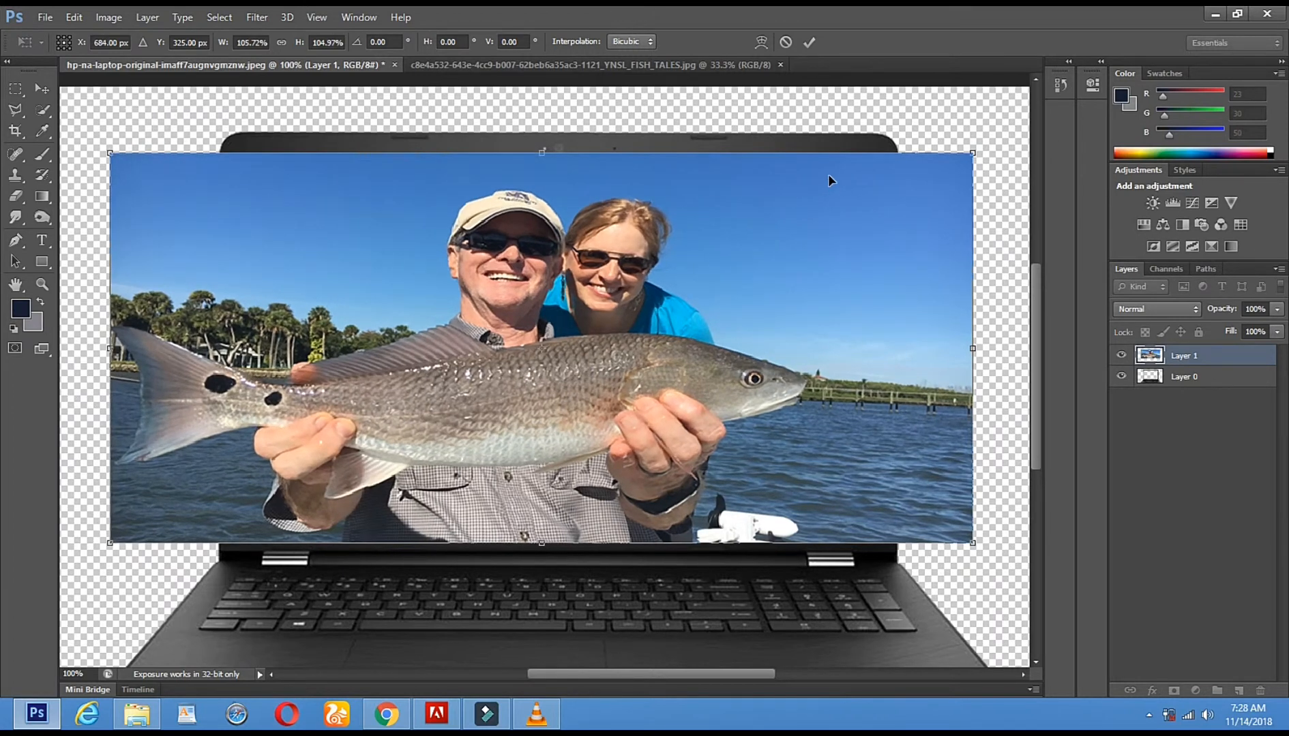
left_click_drag(968, 151, 1018, 152)
Set the fishing photo layer's fill to 75% so the laptop frame shows through.
left_click(1277, 331)
left_click(1219, 353)
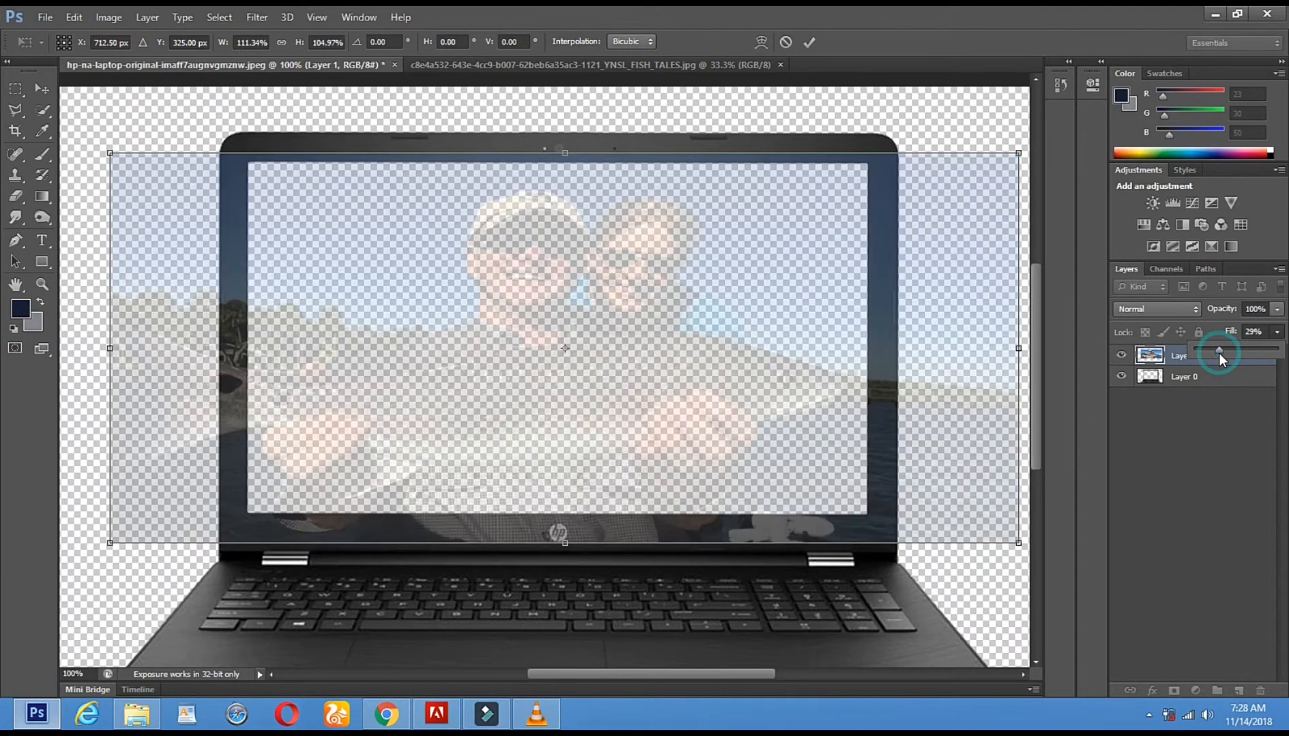
left_click(1230, 352)
left_click(1240, 351)
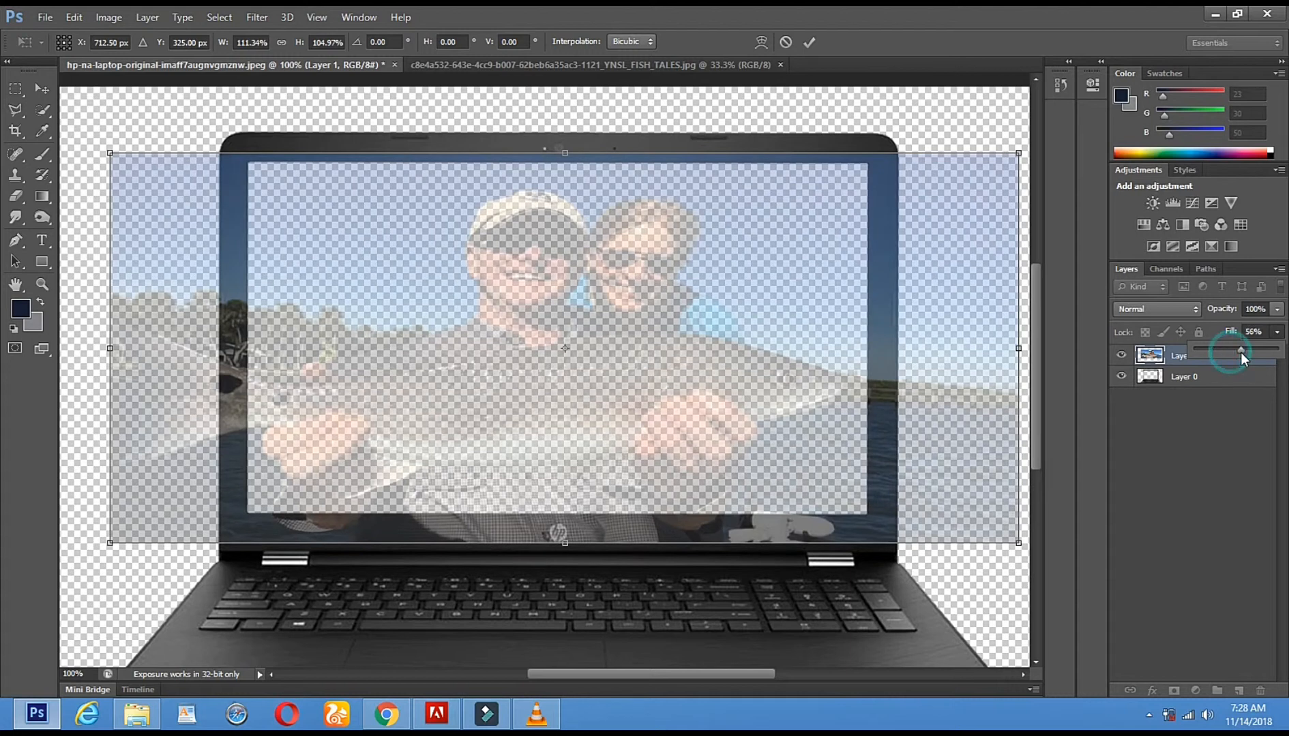
left_click(1252, 352)
left_click(1256, 353)
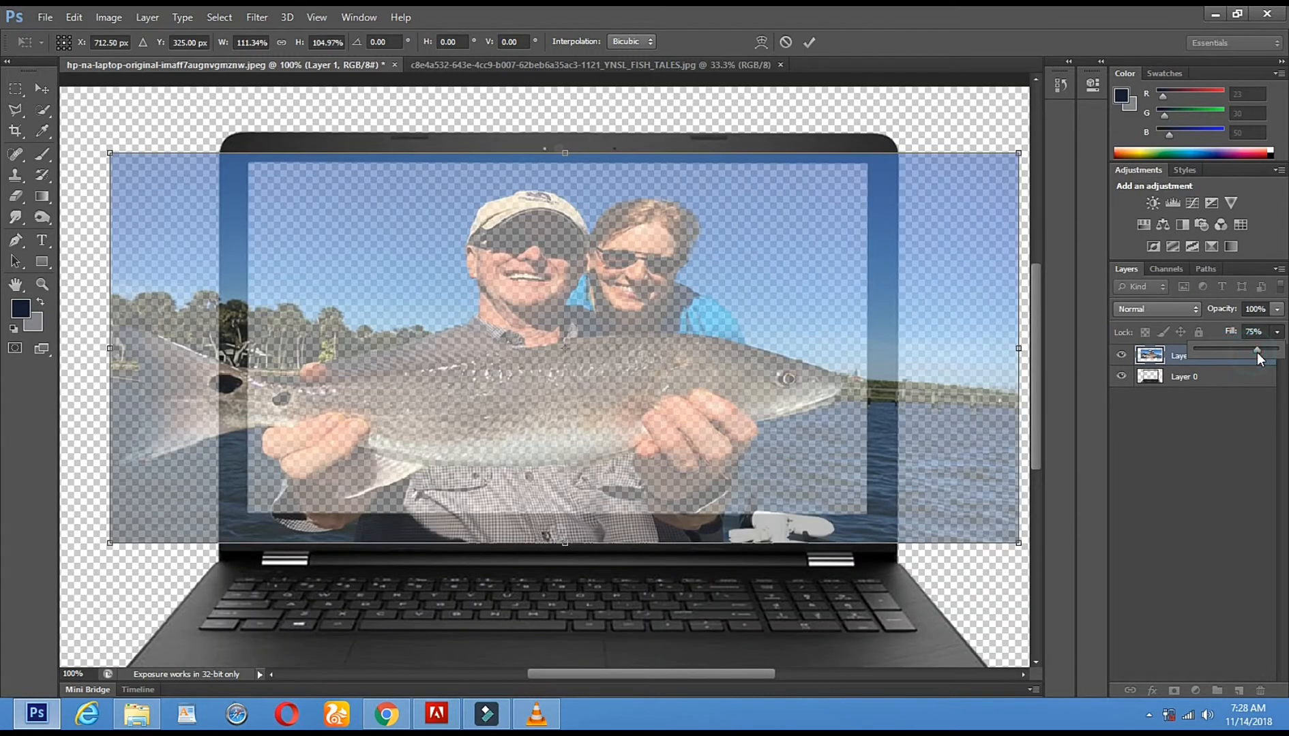
Enlarge and reposition the fishing photo to about 133.5% width and 108.6% height over the laptop, and apply the transformation.
left_click(722, 319)
left_click_drag(722, 318, 741, 319)
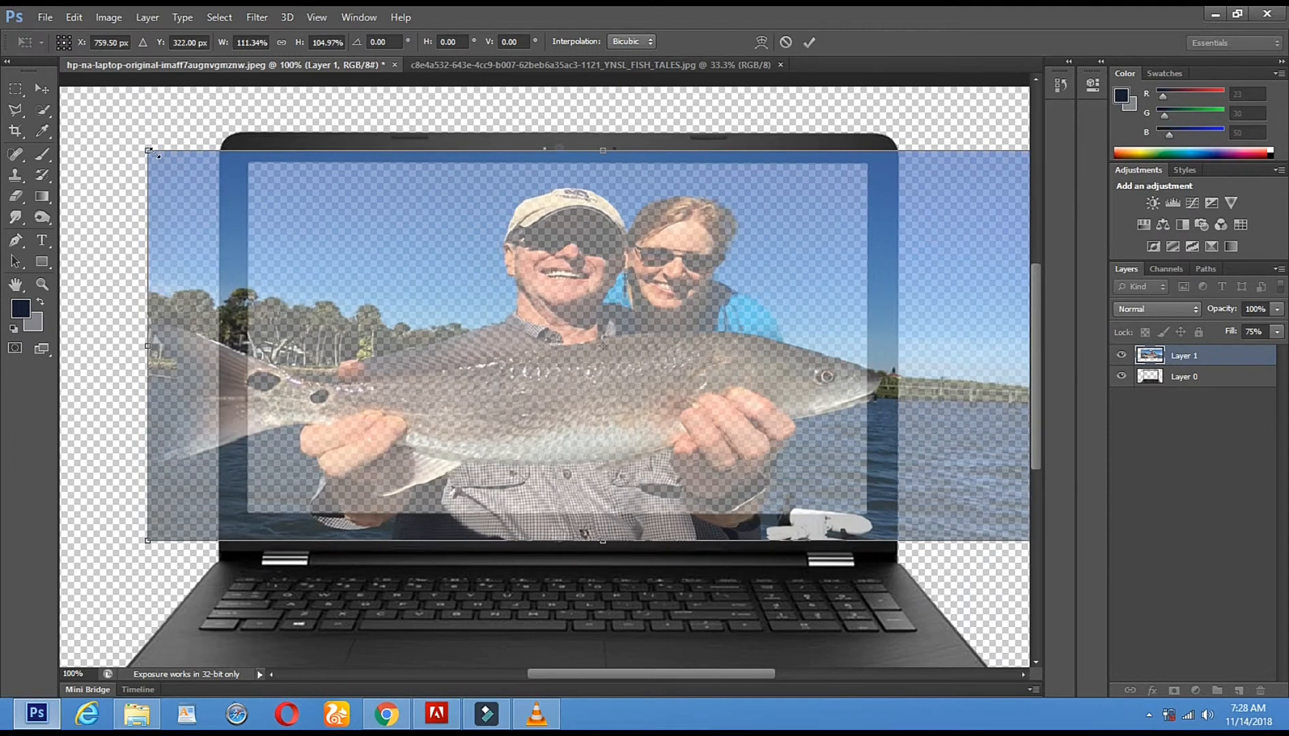
left_click_drag(147, 150, 76, 144)
left_click(269, 208)
left_click_drag(335, 215, 340, 214)
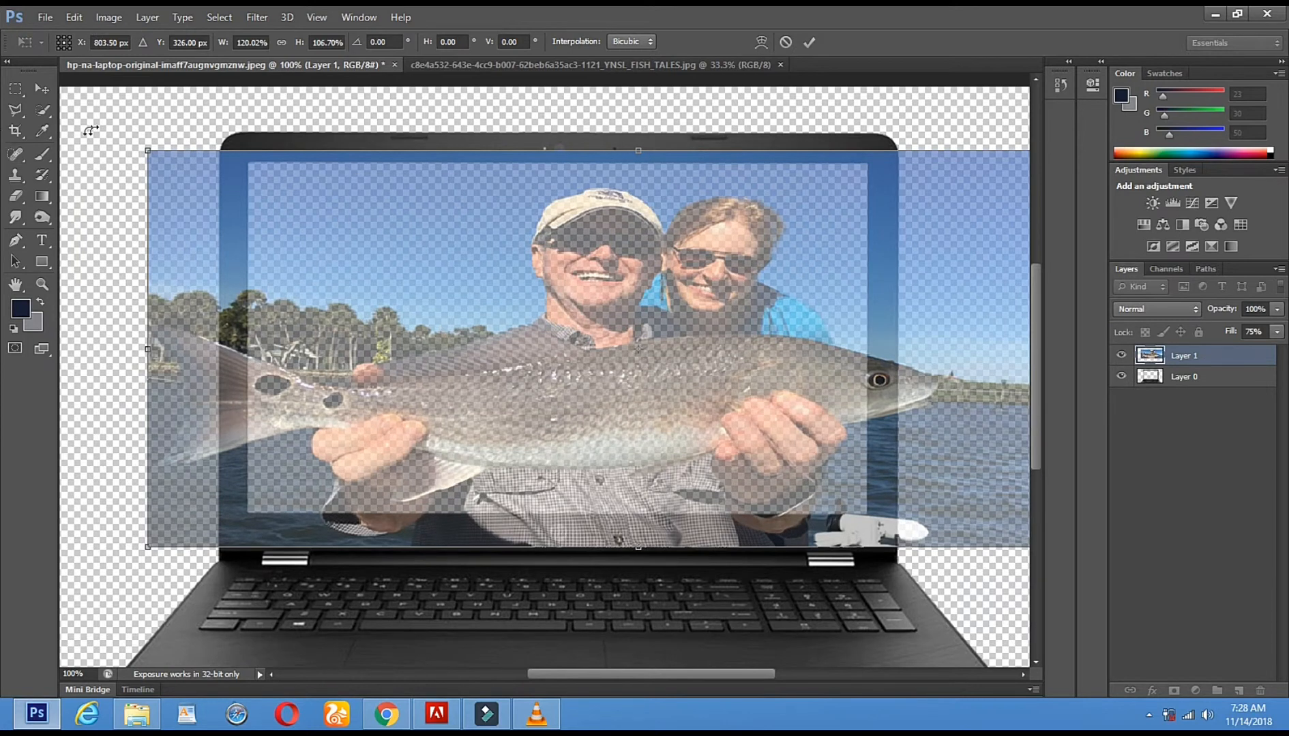
left_click_drag(141, 150, 54, 144)
left_click_drag(409, 279, 448, 280)
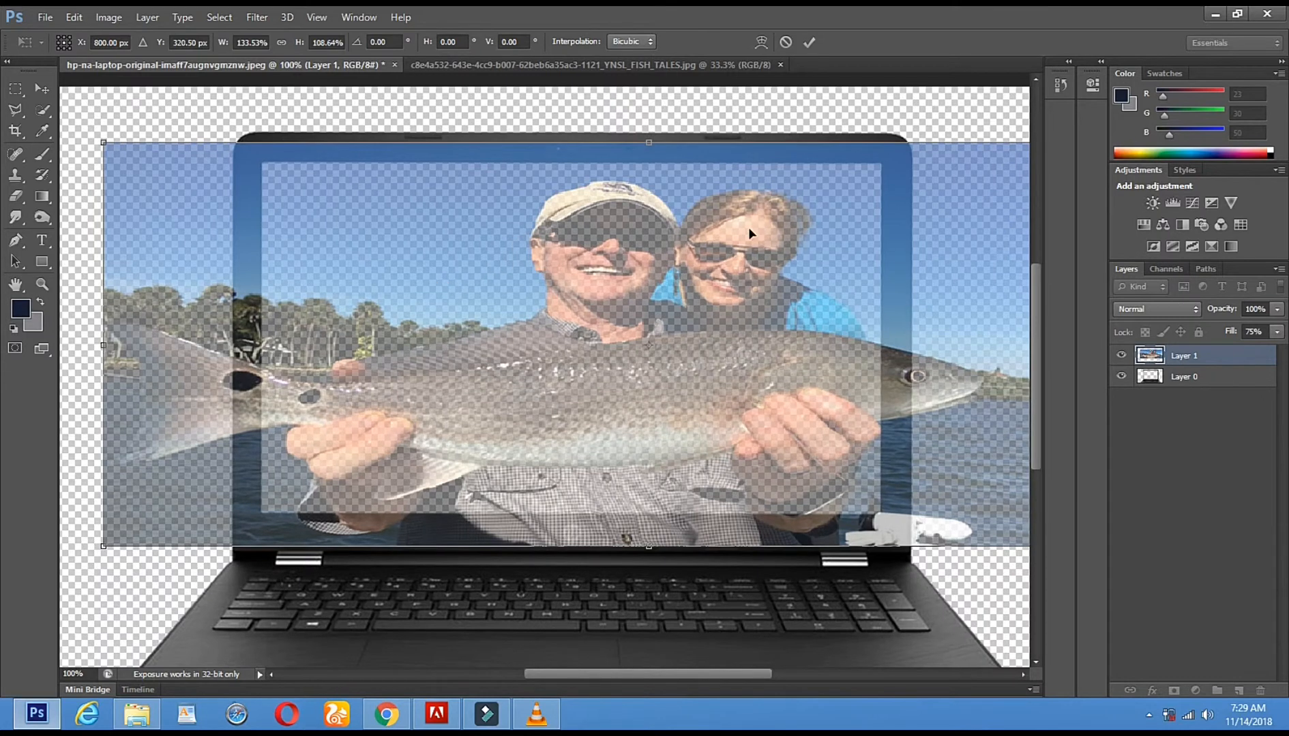
left_click(39, 90)
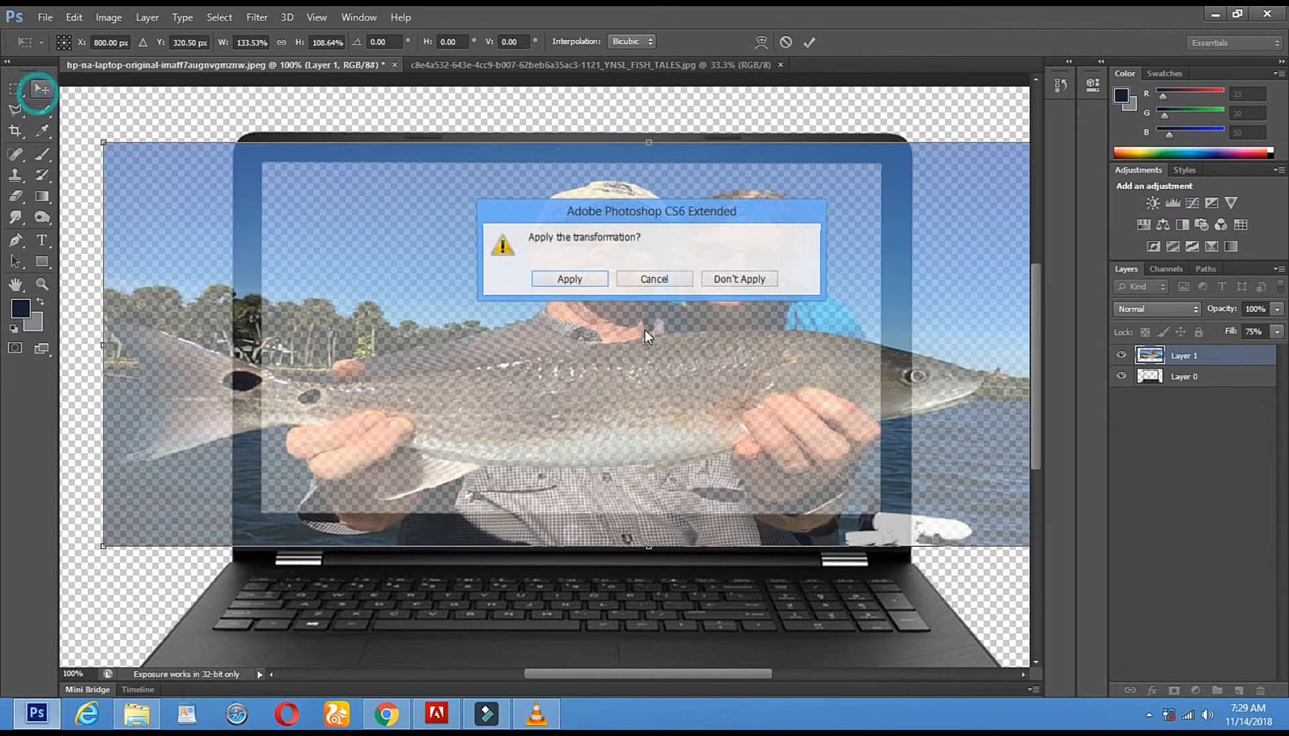
left_click(578, 283)
Set the fishing photo layer's fill back to 100%.
left_click(1277, 332)
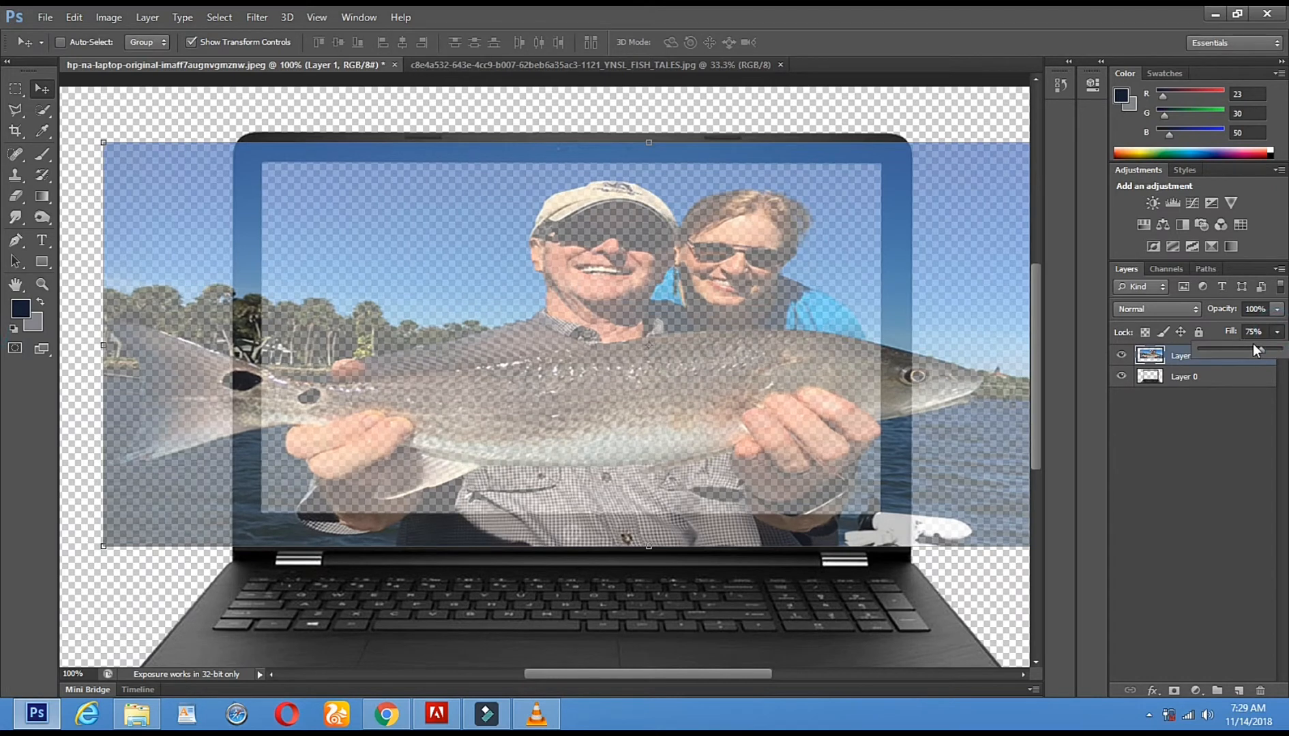
left_click_drag(1262, 349, 1281, 349)
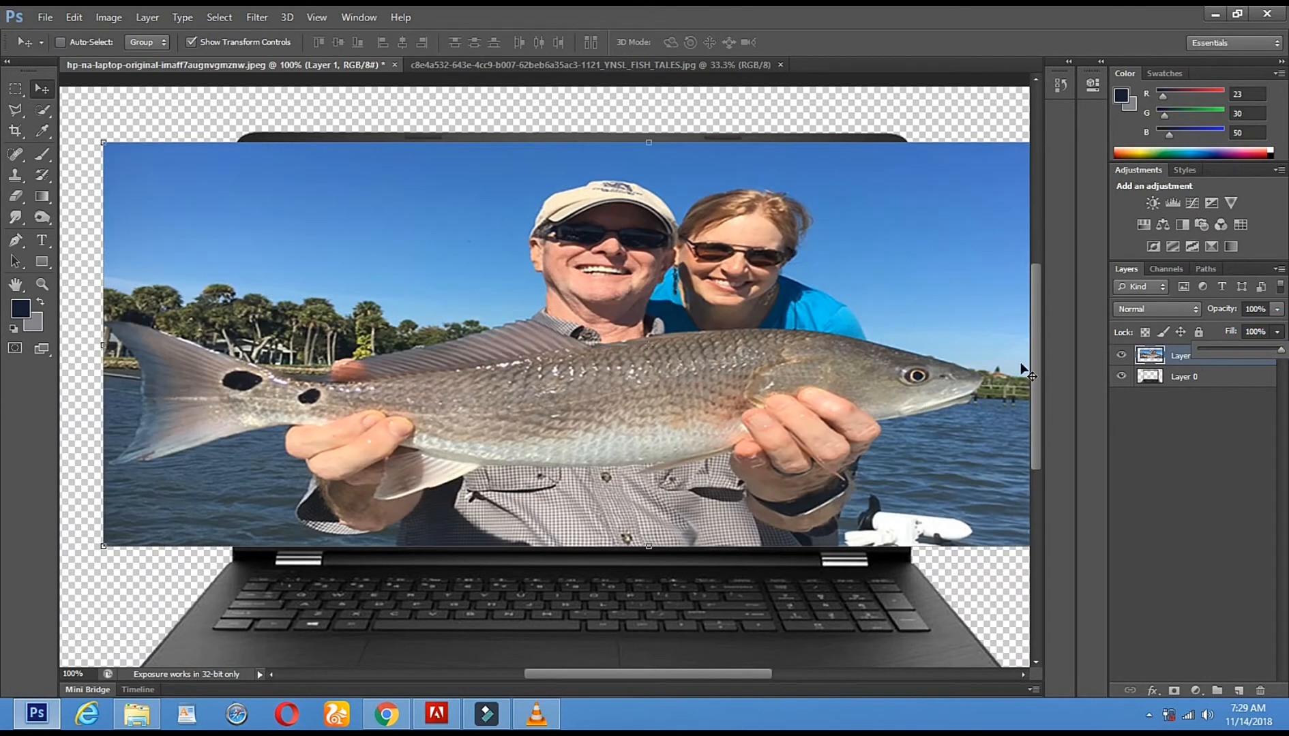
left_click(1217, 451)
Duplicate the fishing photo layer within the same document, naming the copy "tam 1".
right_click(1191, 357)
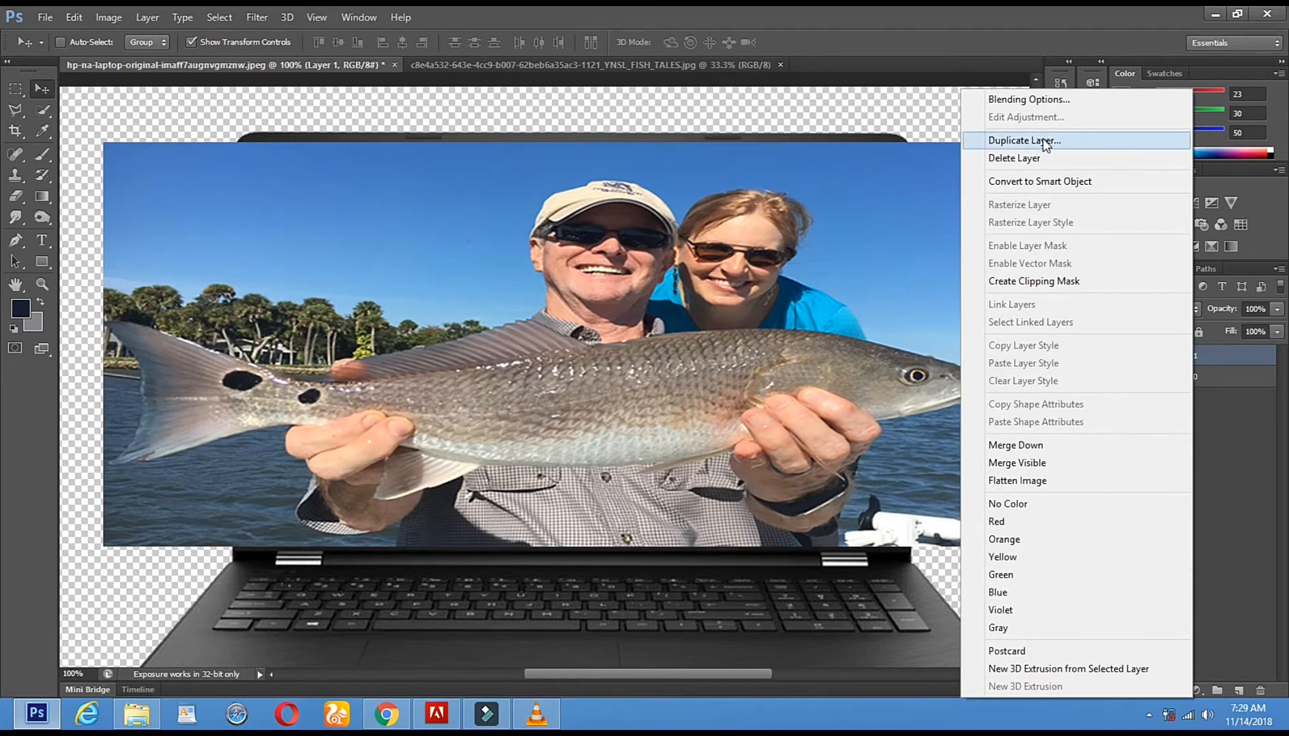
left_click(1103, 143)
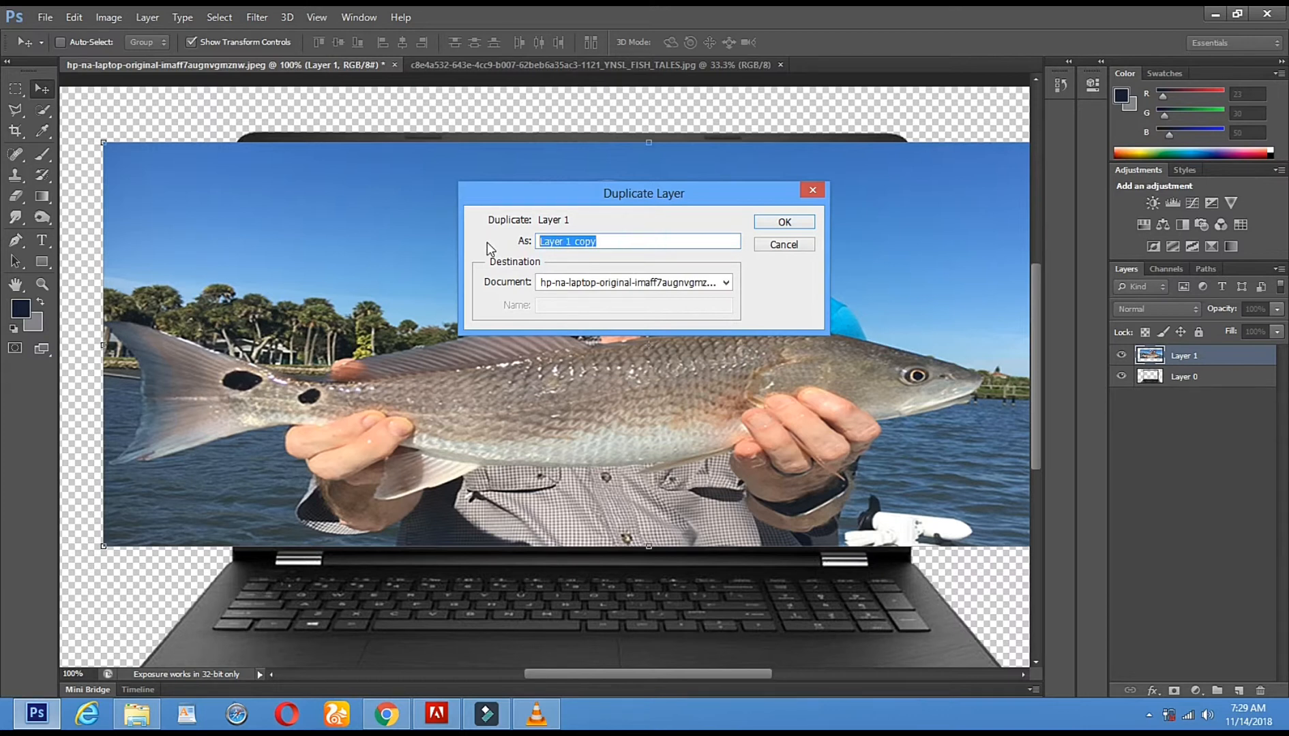
type("Cha")
left_click(804, 229)
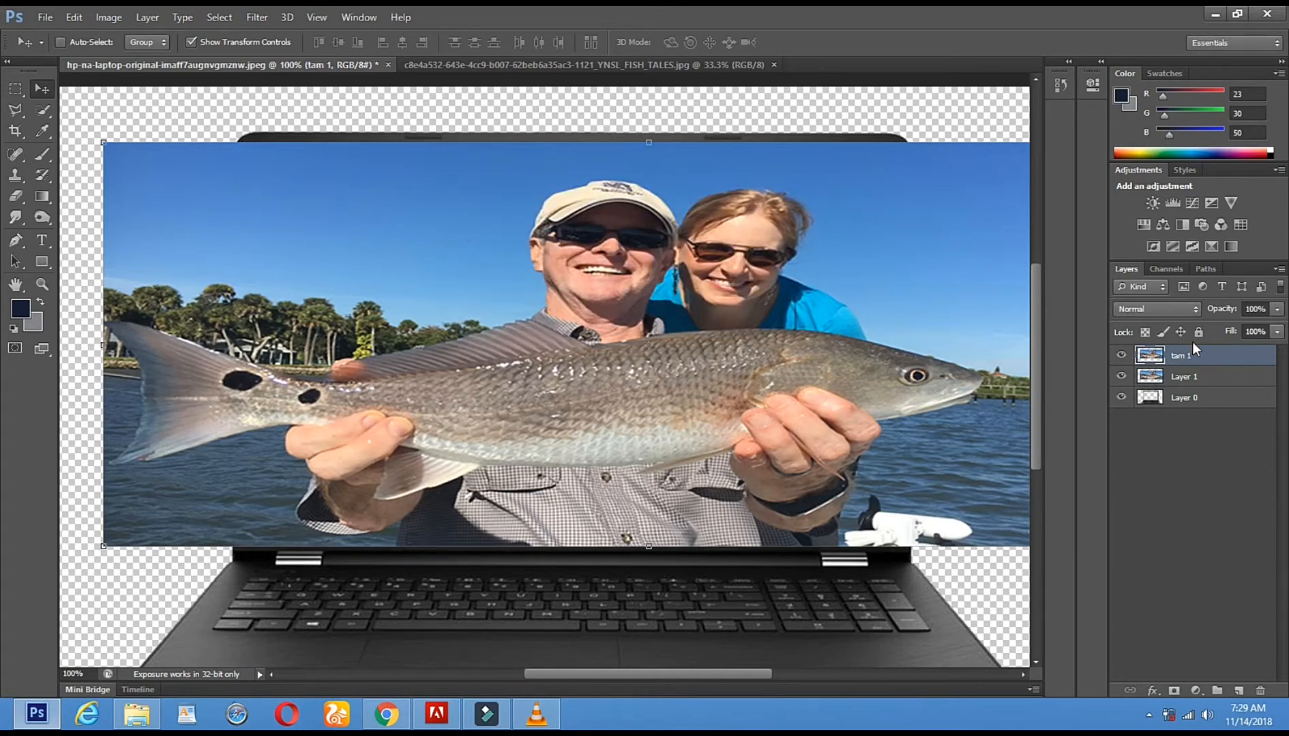
Hide the "tam 1" layer and move Layer 1 below the laptop layer, Layer 0.
left_click(1121, 357)
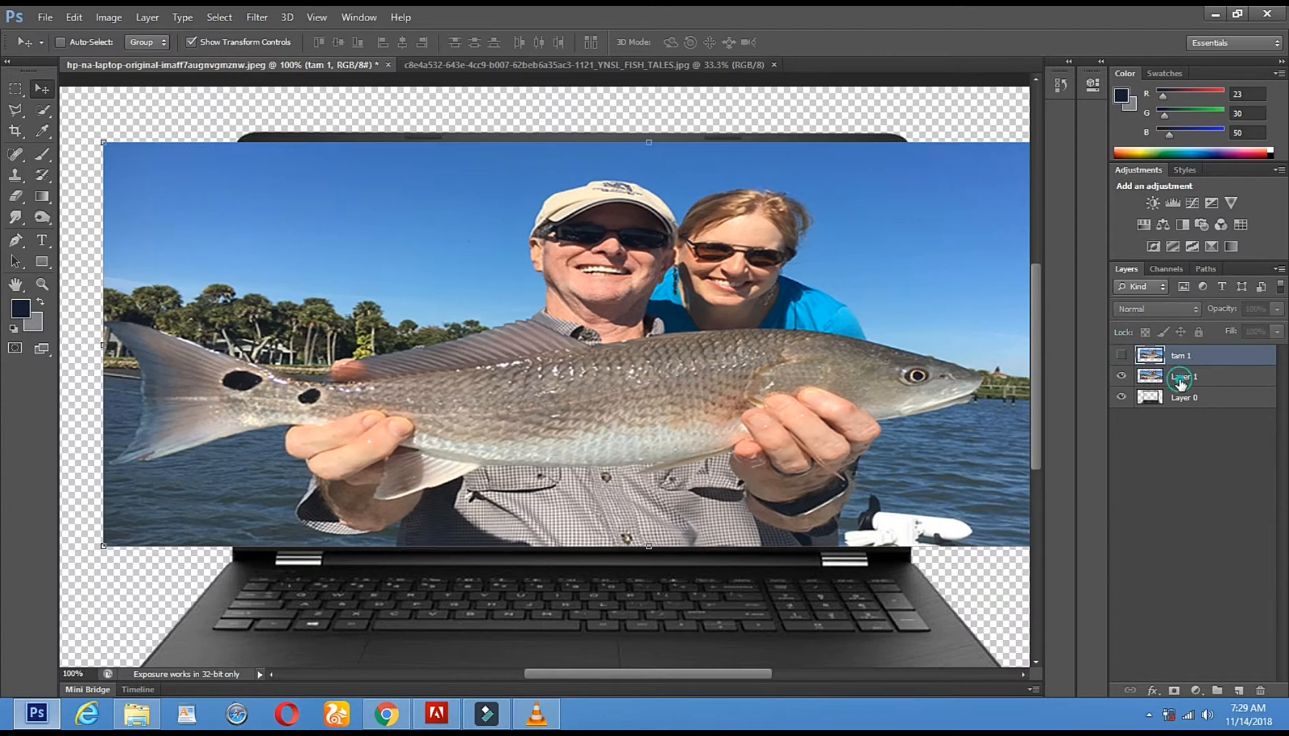
left_click(1180, 383)
left_click_drag(1192, 384, 1118, 411)
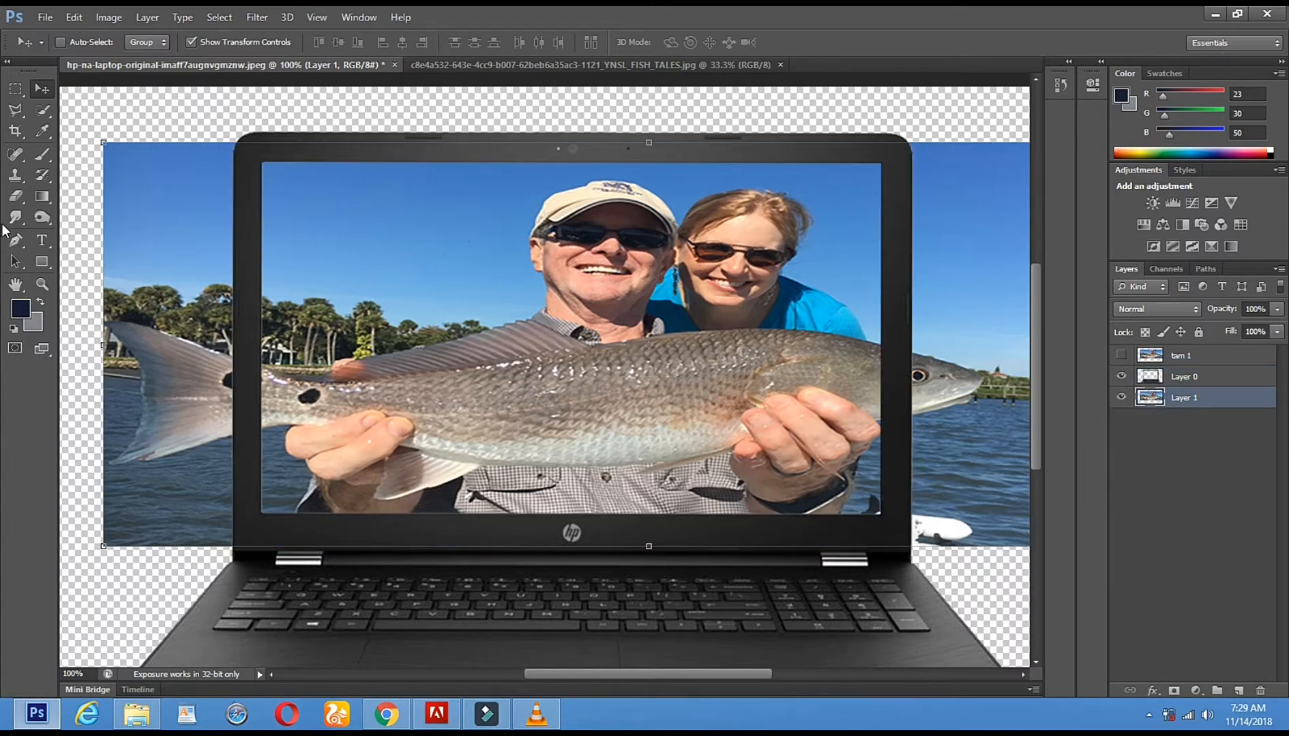
left_click(15, 197)
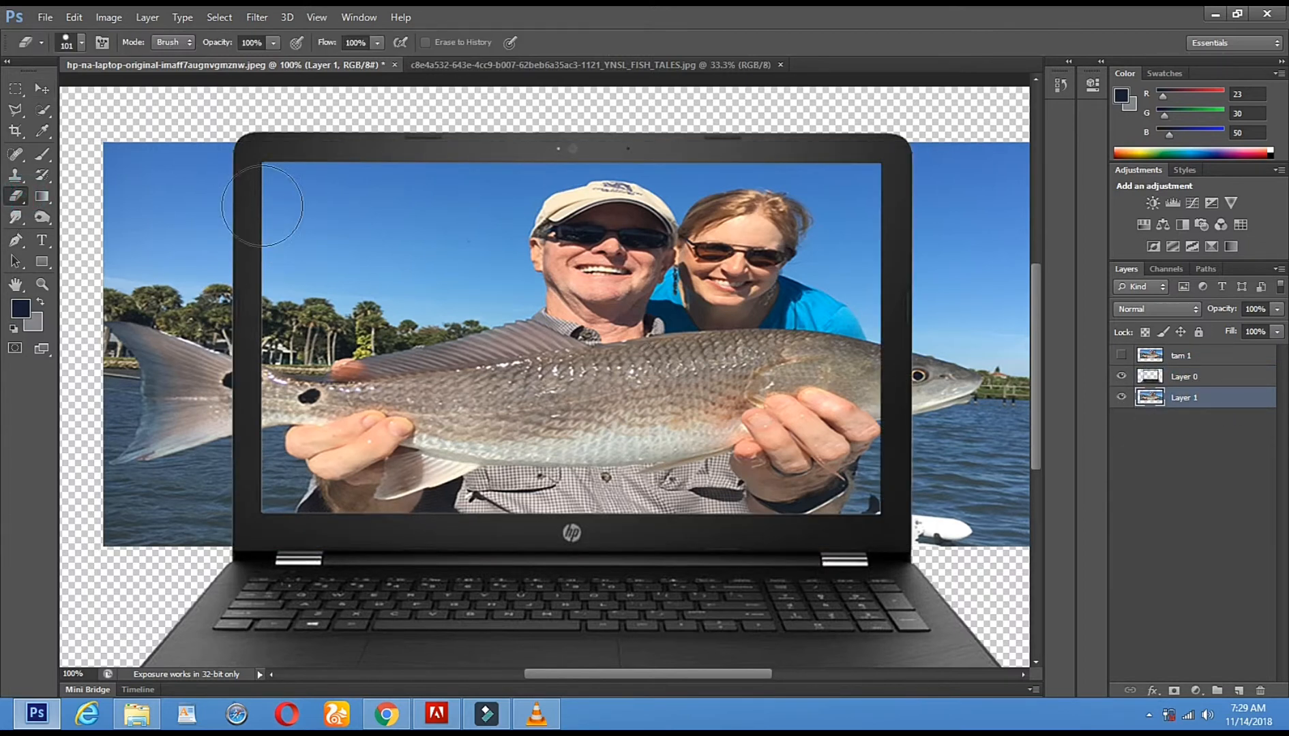
left_click_drag(225, 146, 210, 396)
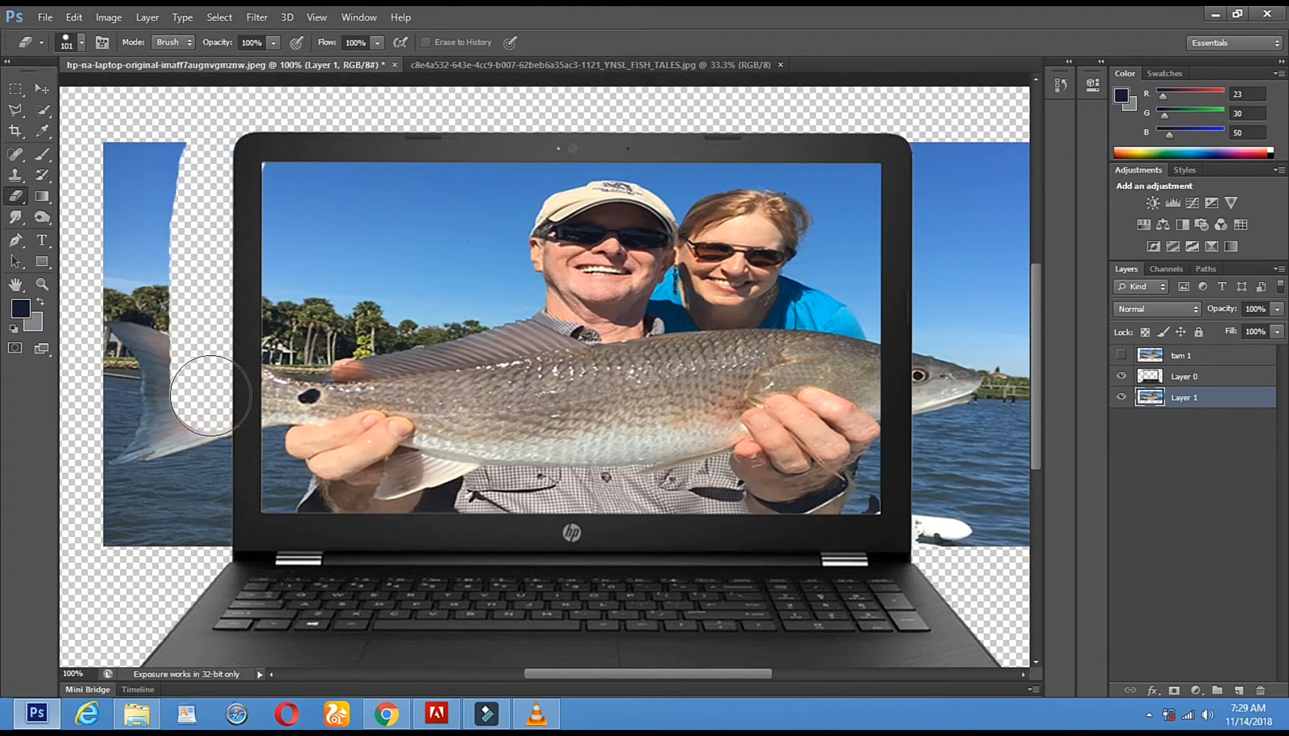
left_click(73, 17)
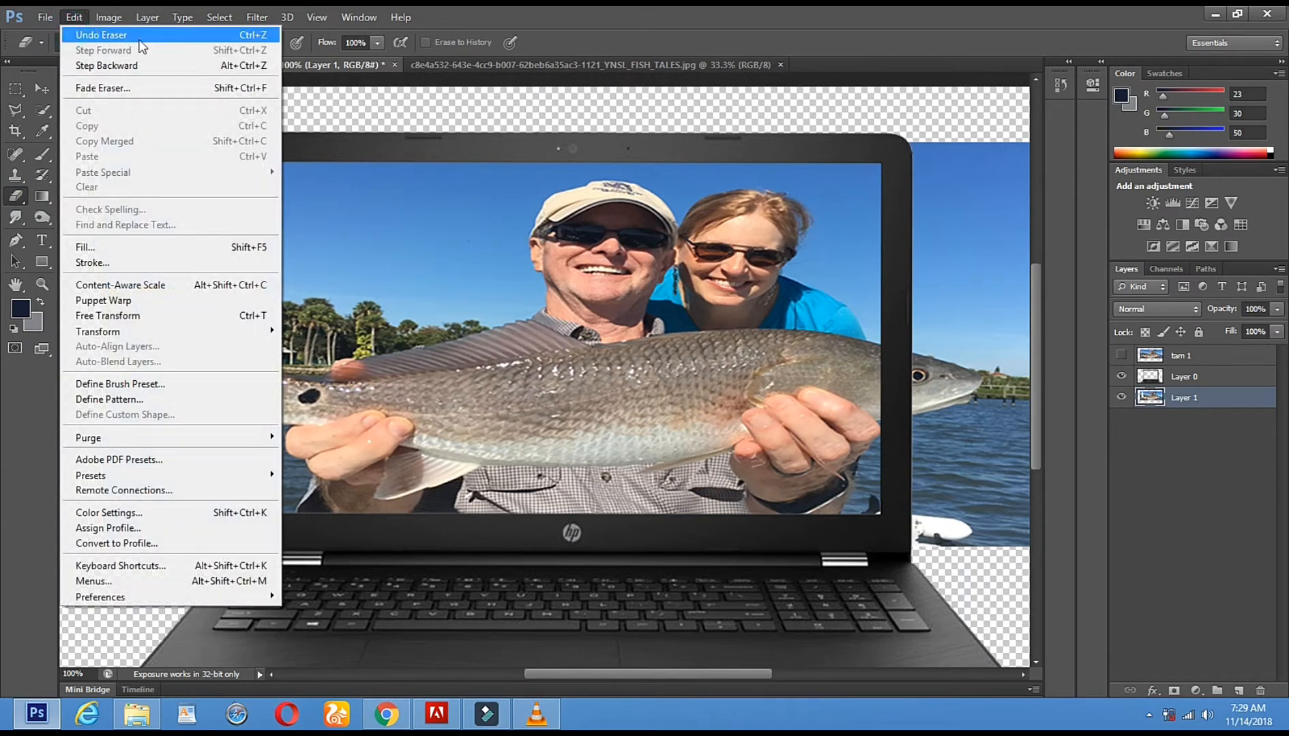
left_click(178, 40)
Erase the parts of Layer 1 that stick out past both sides of the laptop screen.
mouse_move(202, 133)
left_mouse_down()
mouse_move(207, 540)
mouse_move(147, 543)
mouse_move(120, 280)
mouse_move(127, 125)
left_mouse_up()
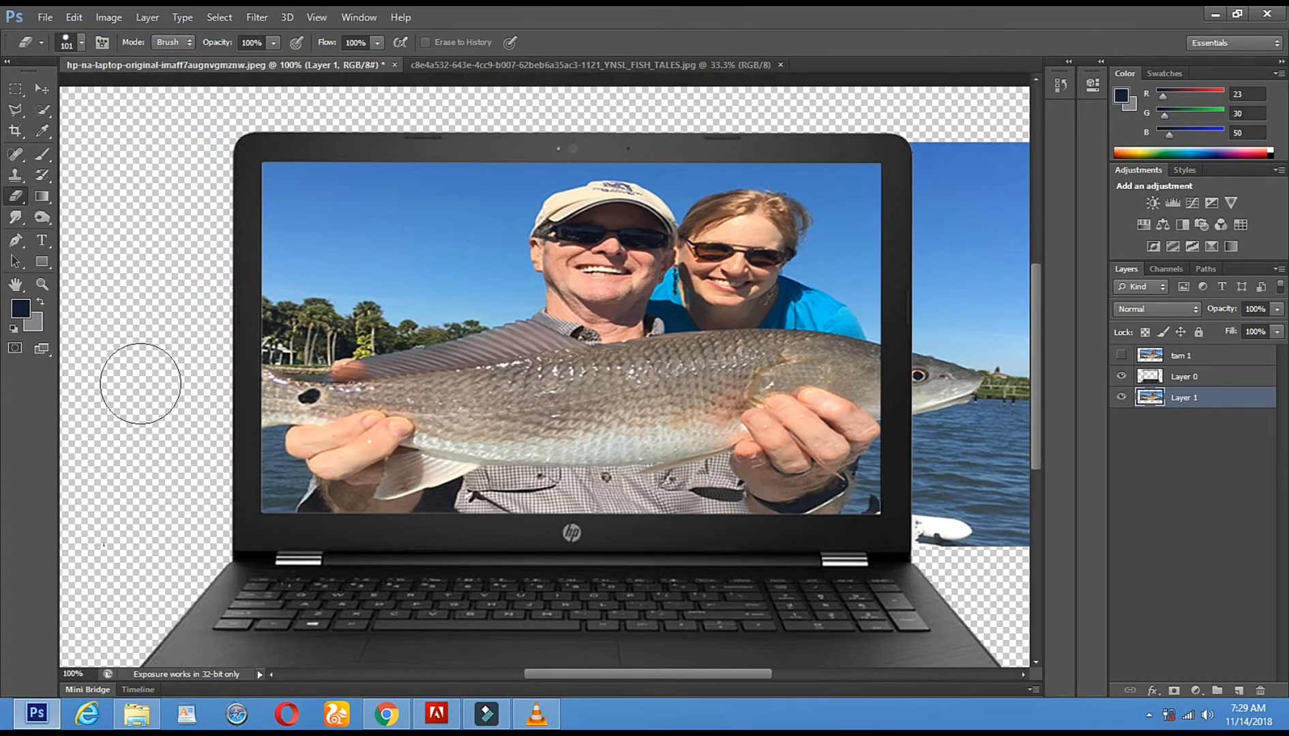
mouse_move(936, 143)
left_mouse_down()
mouse_move(944, 127)
mouse_move(946, 543)
mouse_move(963, 545)
mouse_move(1014, 242)
mouse_move(1007, 518)
mouse_move(1002, 120)
left_mouse_up()
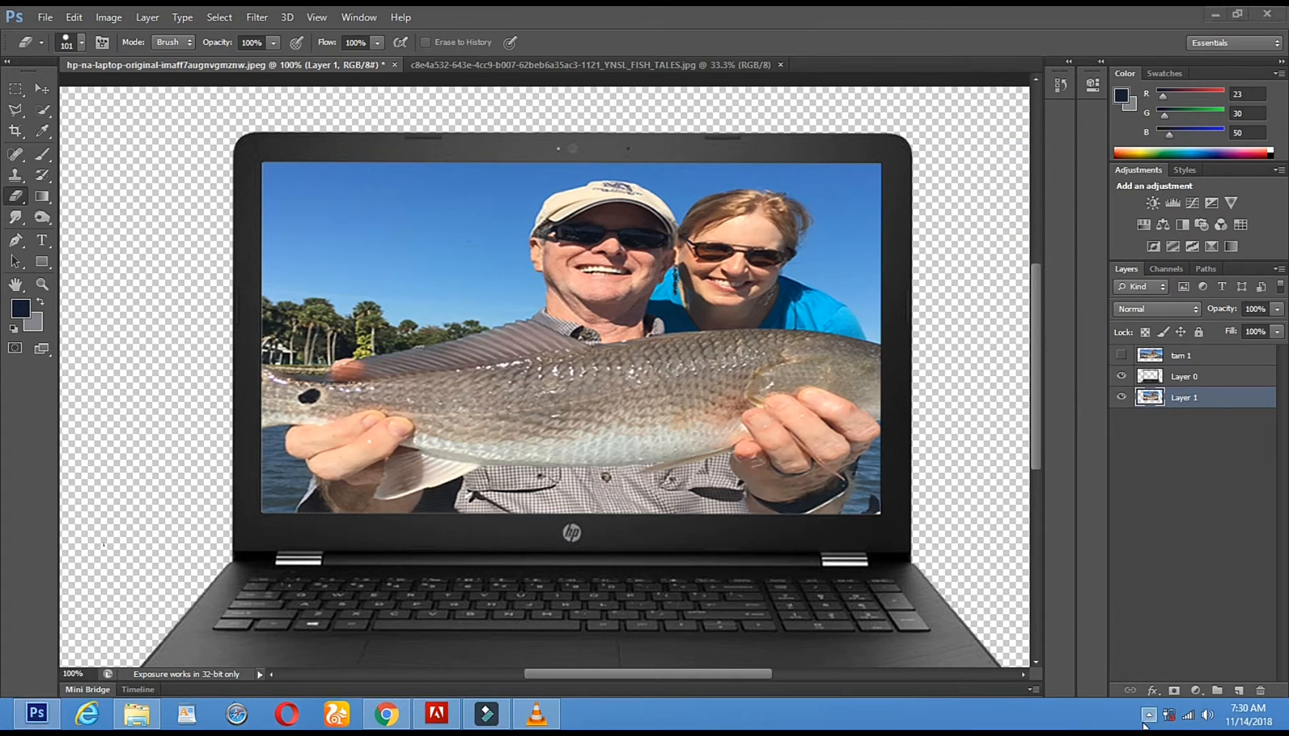
left_click(1149, 715)
right_click(1147, 634)
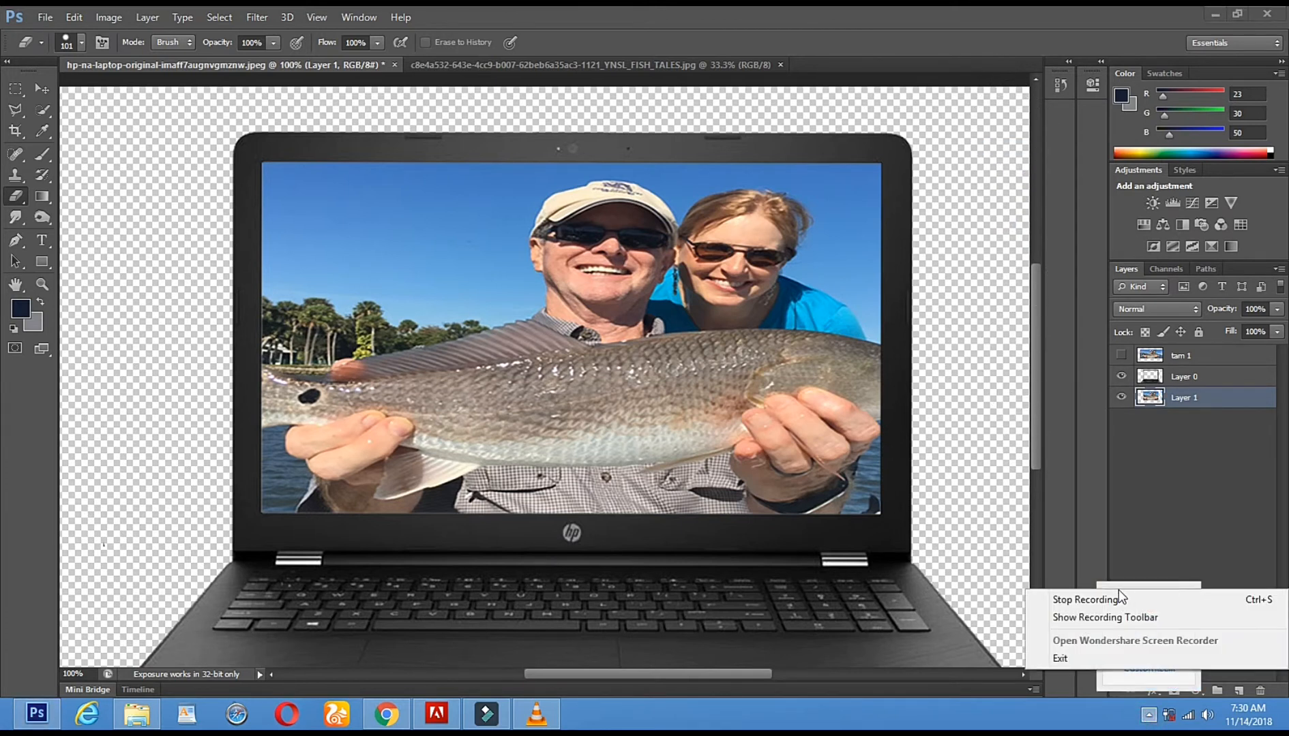
left_click(1067, 597)
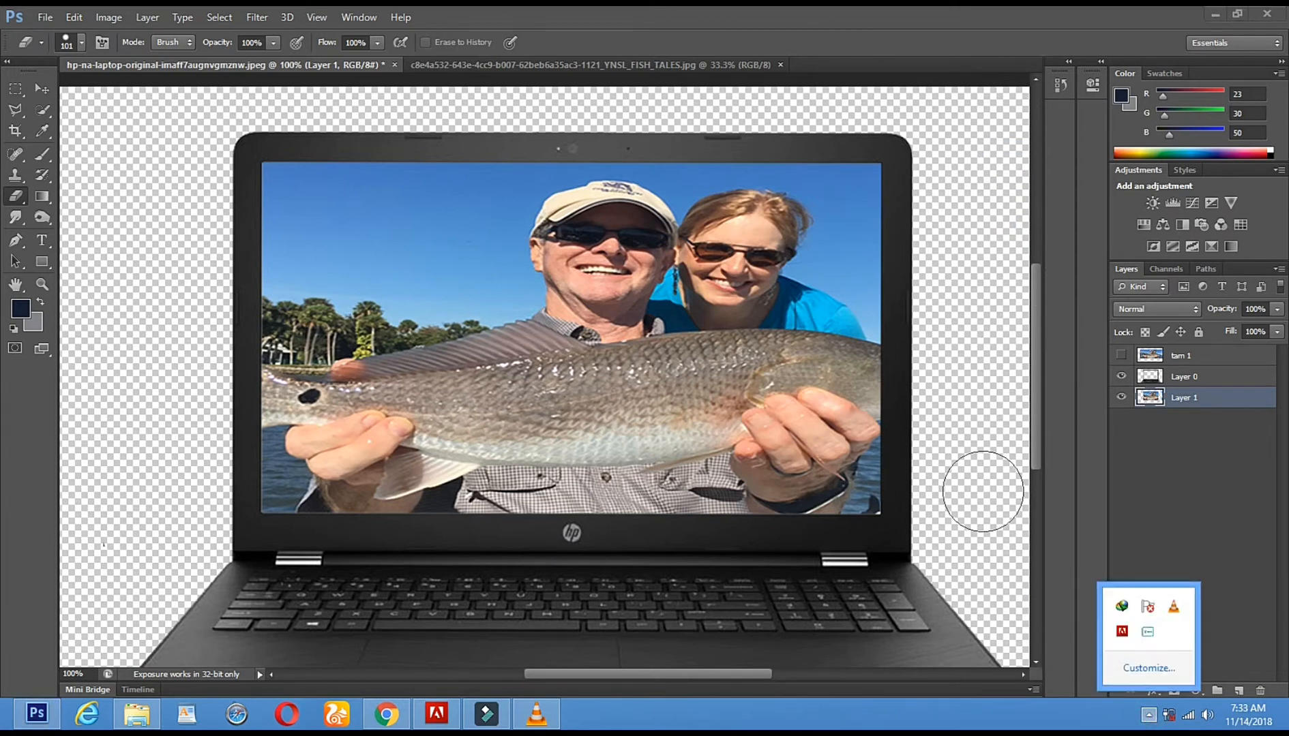
left_click(983, 492)
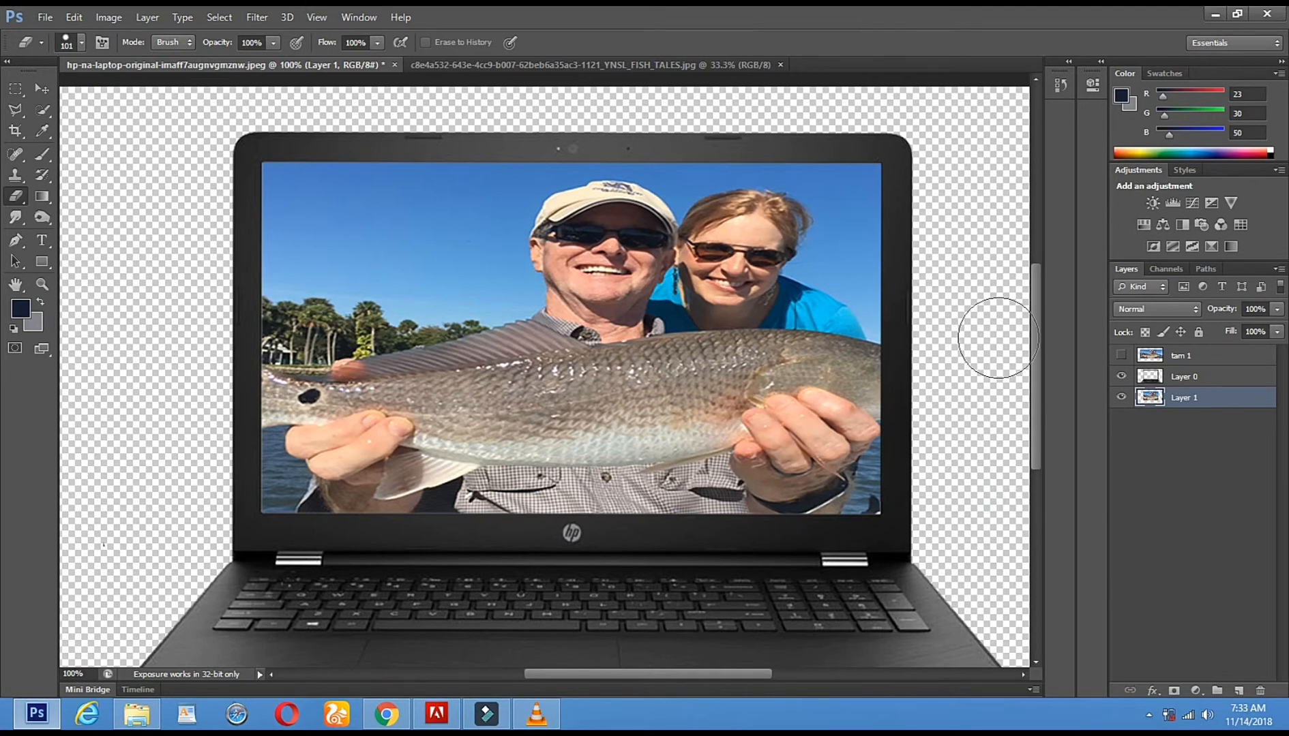
Show the "tam 1" layer and erase its sky and the water beneath the fish's tail to expose the laptop frame.
left_click(1173, 376)
left_click(1205, 357)
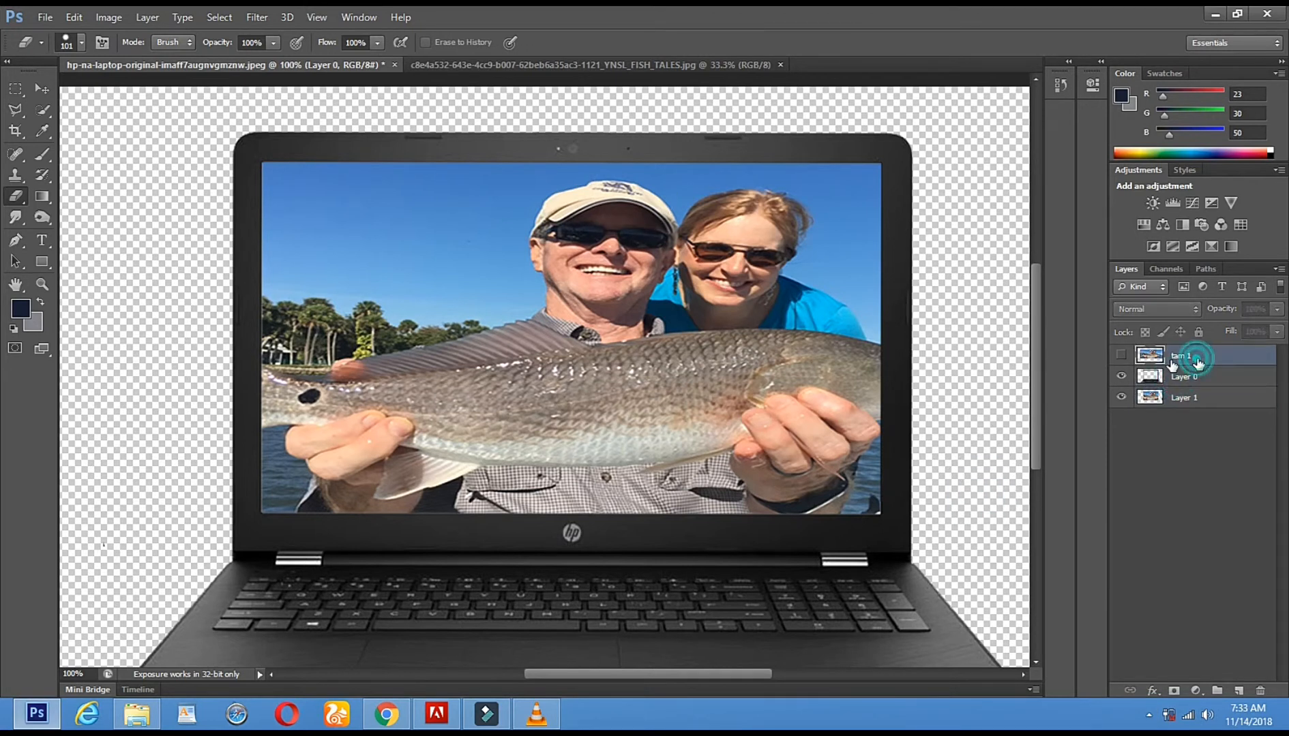
left_click(1120, 356)
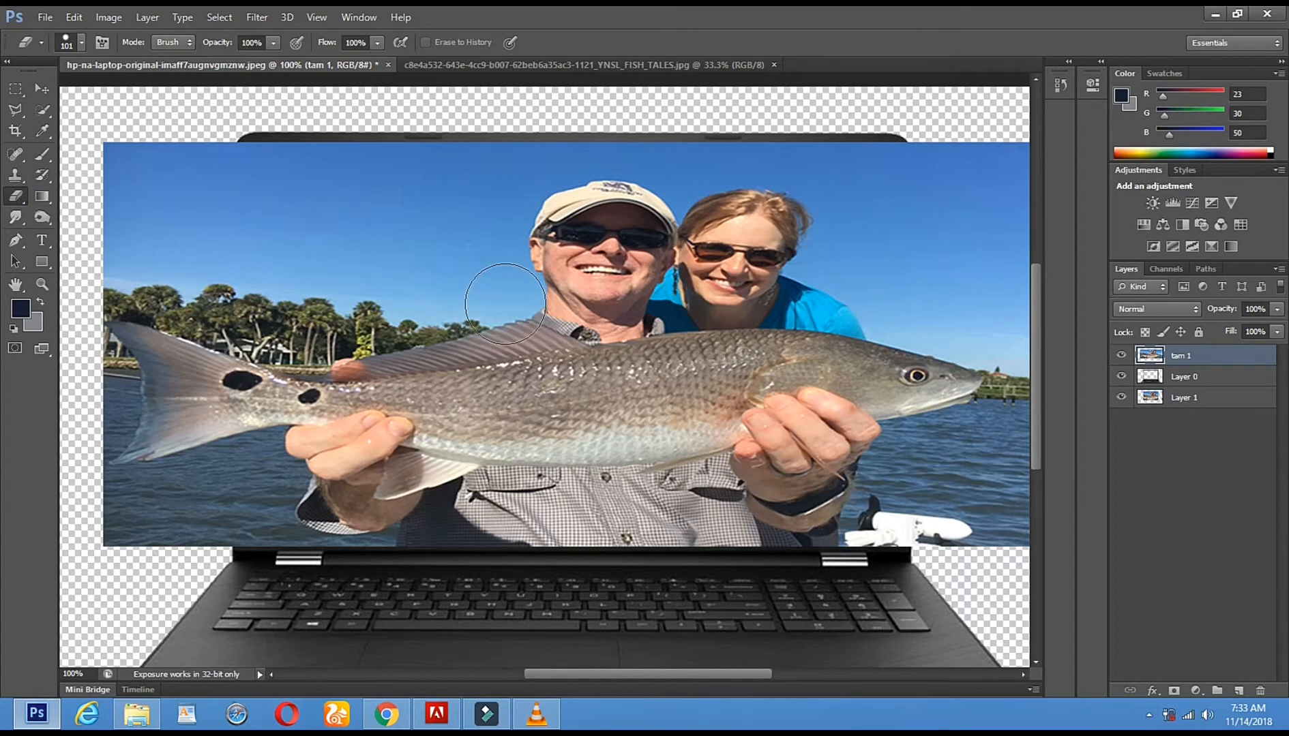
mouse_move(345, 273)
left_mouse_down()
mouse_move(144, 269)
mouse_move(193, 259)
left_mouse_up()
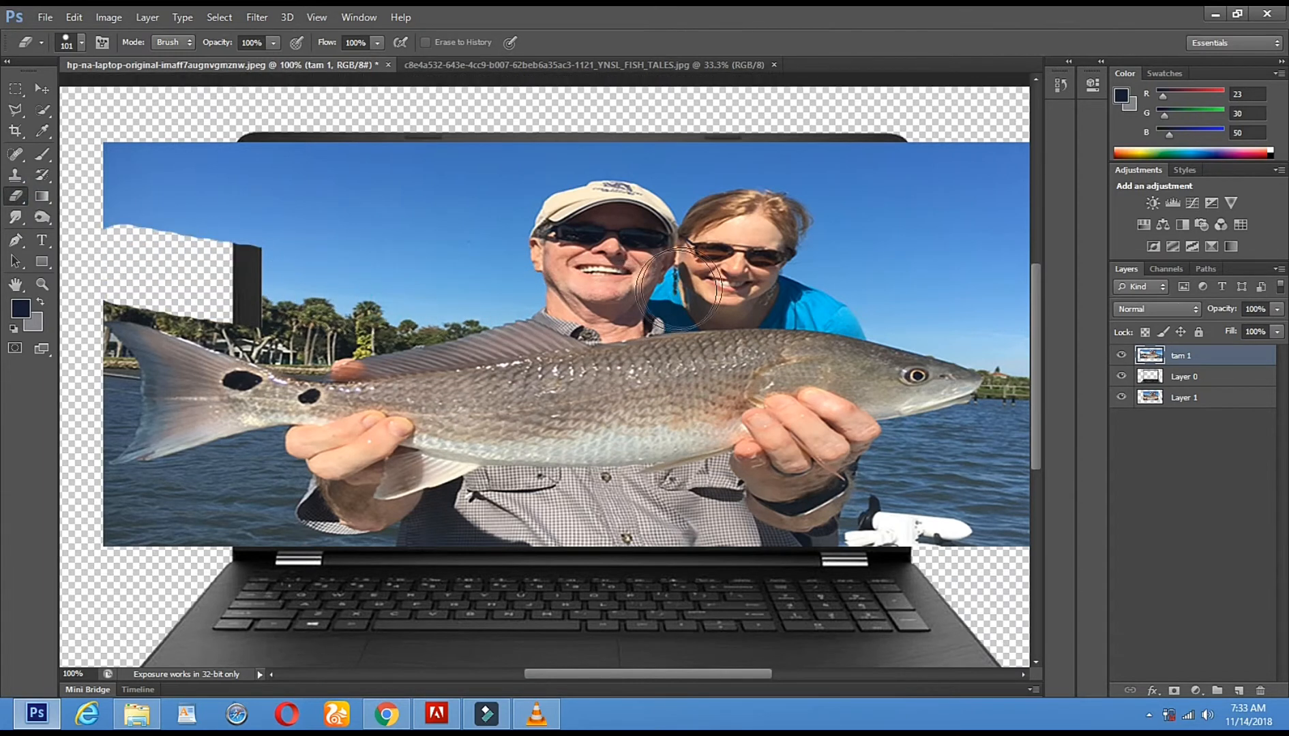
mouse_move(333, 500)
left_mouse_down()
mouse_move(326, 518)
mouse_move(300, 491)
mouse_move(259, 482)
mouse_move(106, 529)
mouse_move(375, 593)
left_mouse_up()
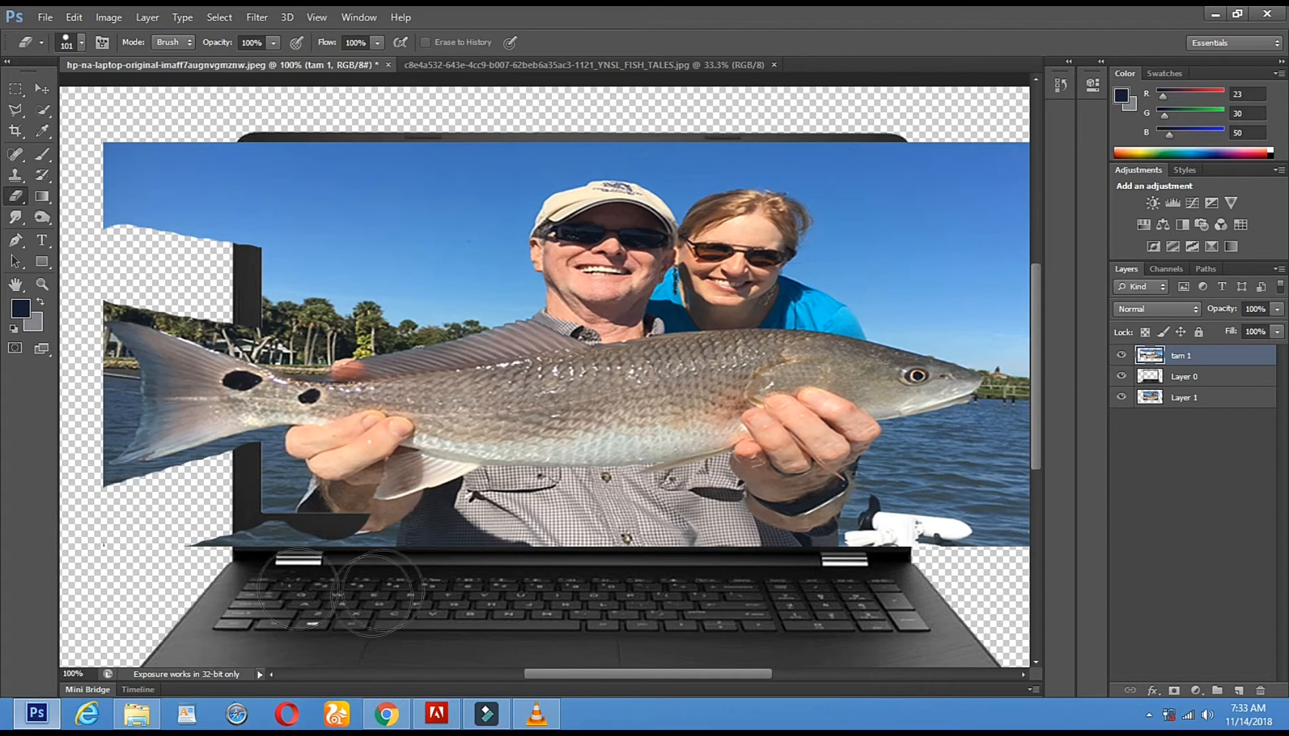
mouse_move(187, 249)
left_mouse_down()
mouse_move(183, 149)
mouse_move(403, 153)
mouse_move(248, 183)
mouse_move(241, 197)
mouse_move(280, 242)
mouse_move(373, 177)
mouse_move(535, 146)
mouse_move(905, 146)
mouse_move(912, 276)
mouse_move(901, 278)
mouse_move(924, 262)
left_mouse_up()
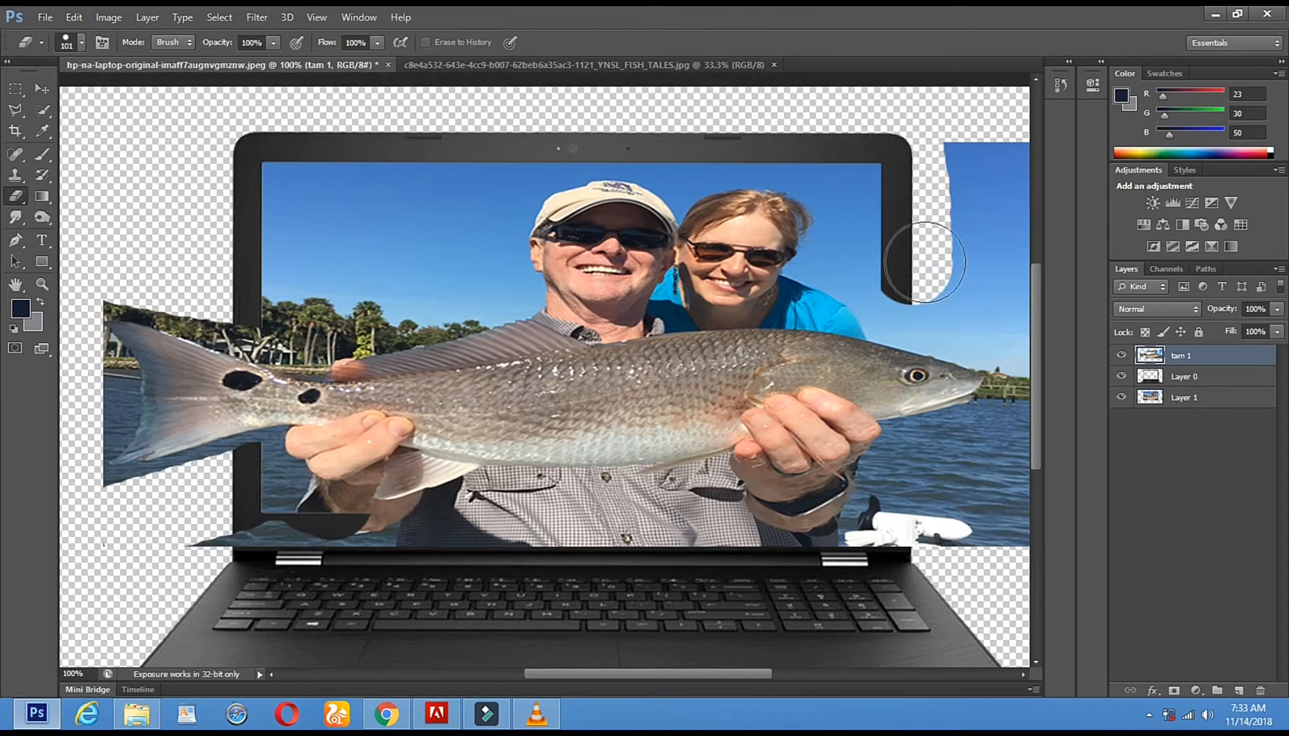
Quick-select the remaining sky above the fish's head on "tam 1", erase it, and clear the selection.
left_click(43, 110)
left_click(937, 331)
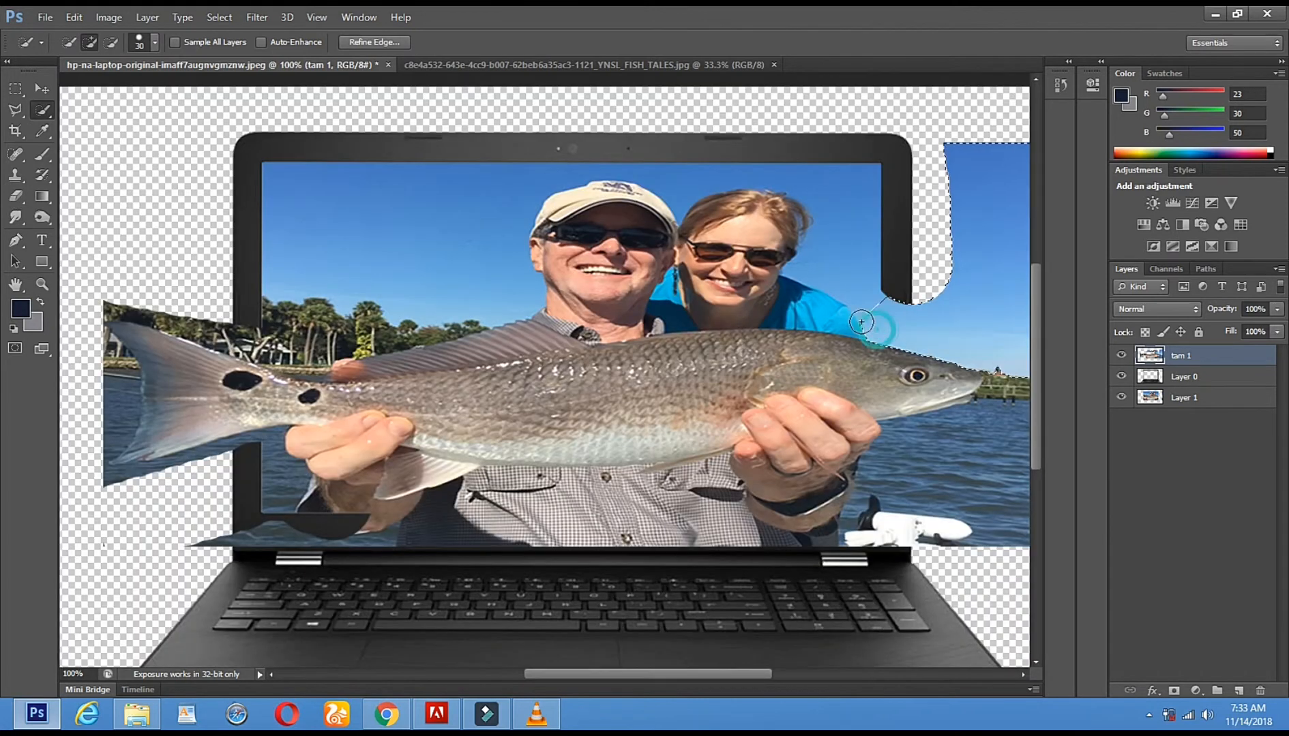
left_click(875, 325)
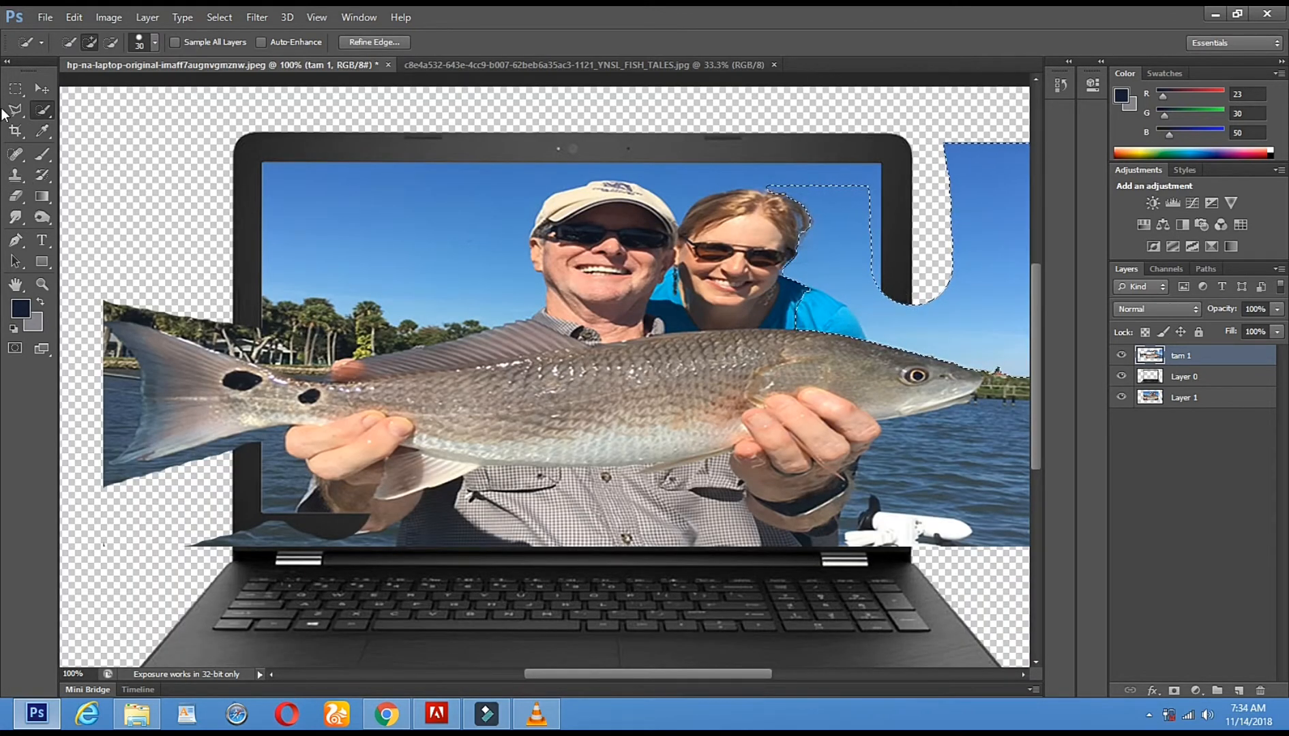
left_click(18, 197)
mouse_move(822, 303)
left_mouse_down()
mouse_move(883, 291)
mouse_move(1065, 179)
left_mouse_up()
left_click(18, 110)
left_click(583, 157)
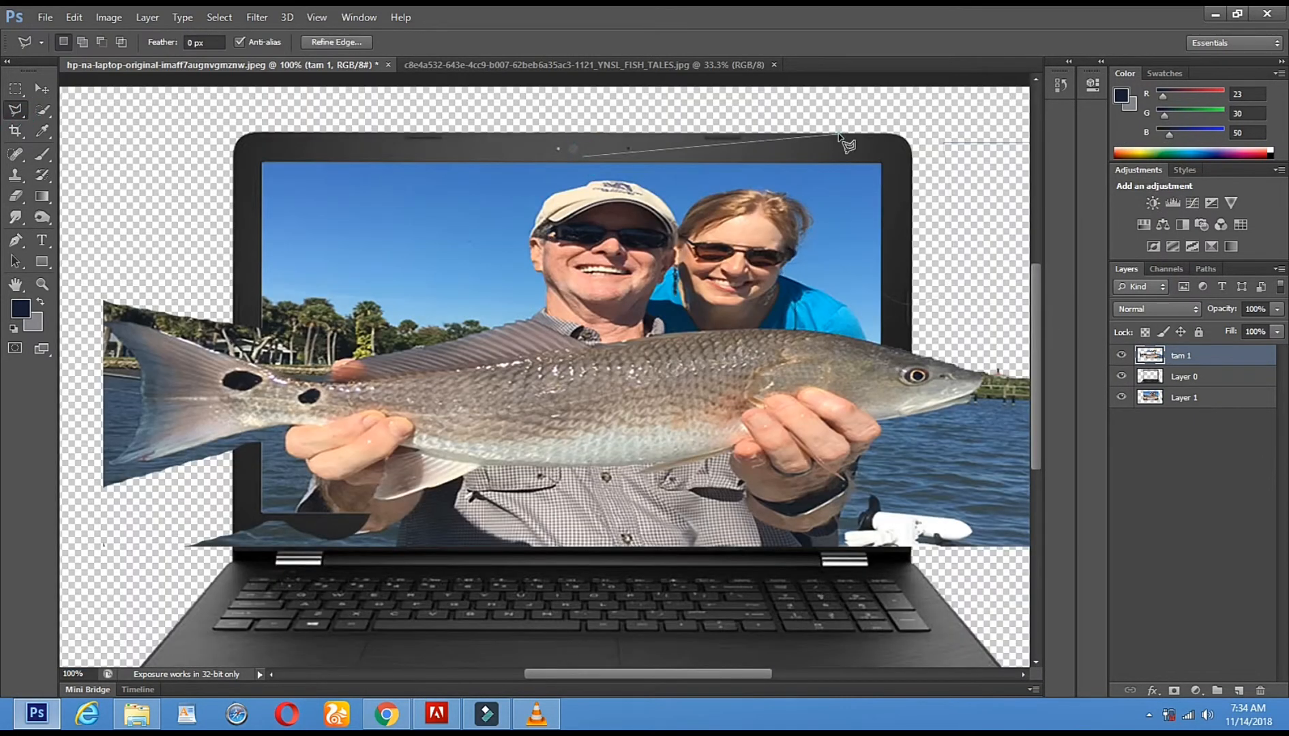
double_click(839, 135)
left_click(570, 286)
Quick-select the water just below the fish's head on "tam 1", erase it, and clear the selection.
left_click(41, 108)
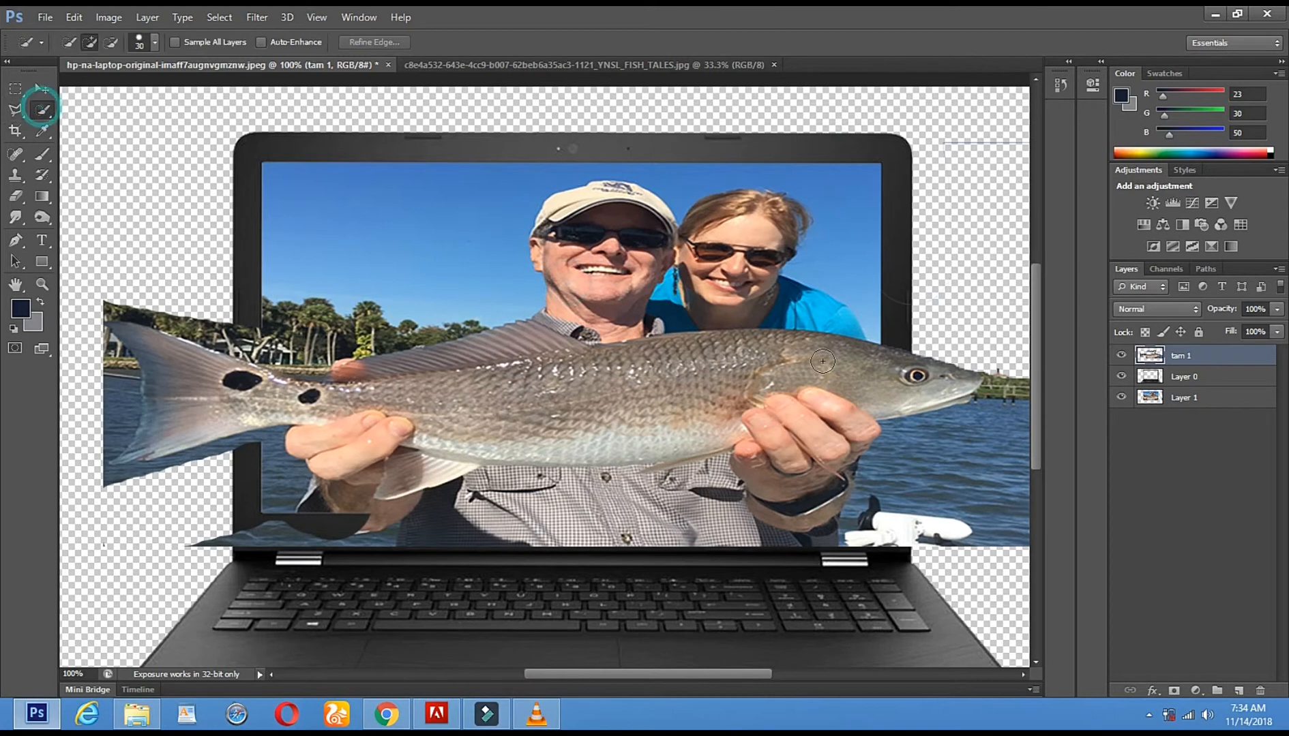
left_click_drag(14, 106, 60, 107)
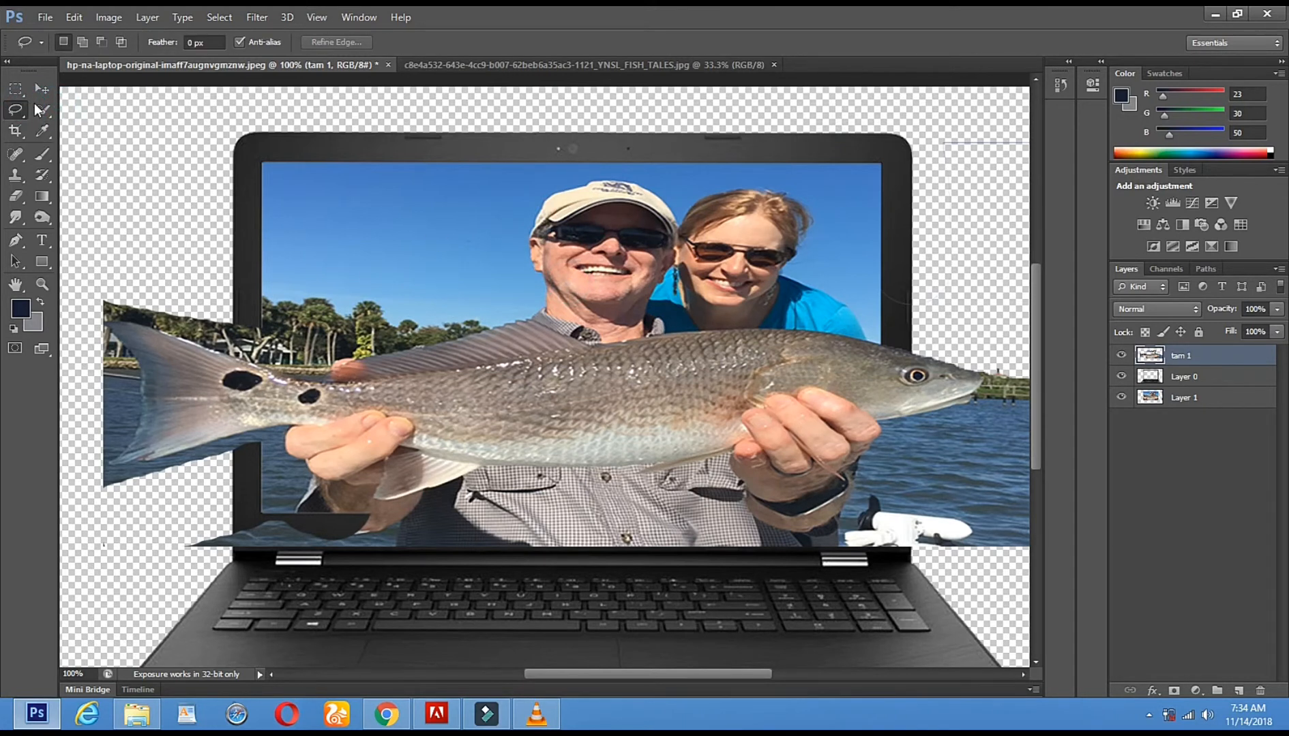
left_click(36, 105)
left_click_drag(926, 447, 972, 426)
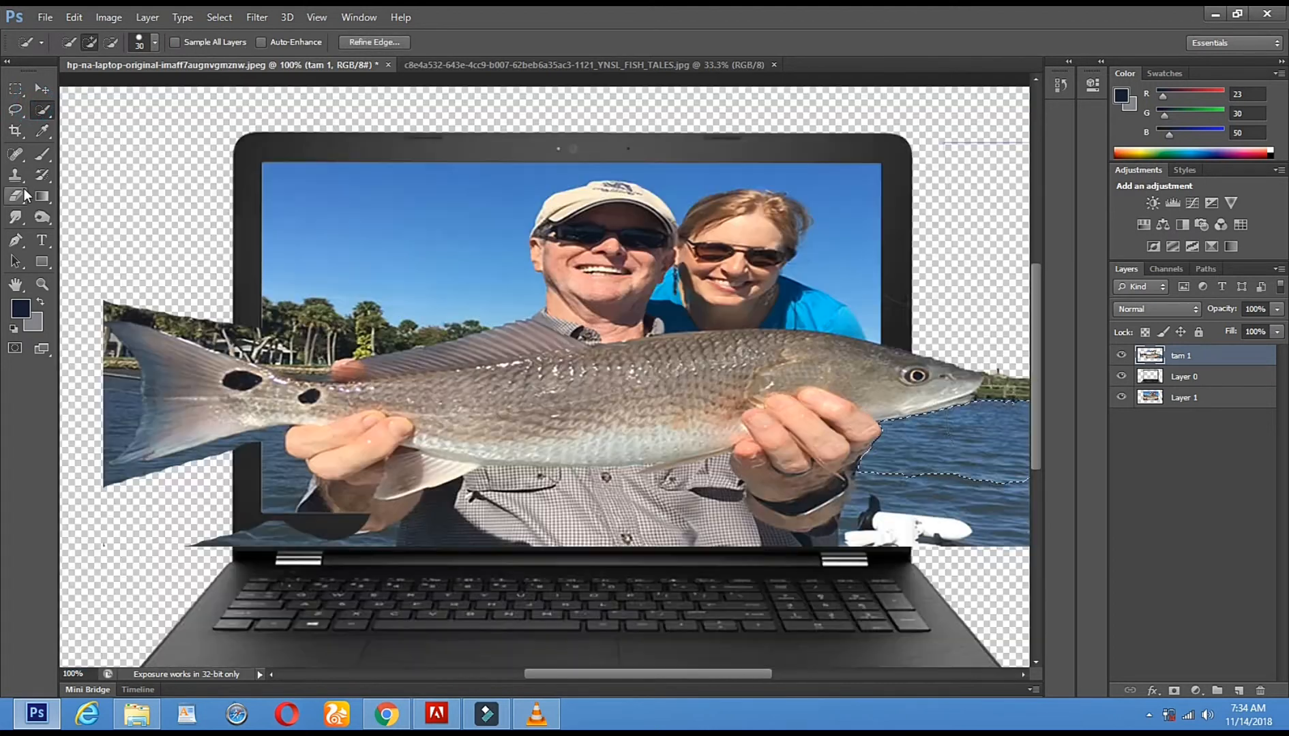
left_click(15, 196)
mouse_move(745, 444)
left_mouse_down()
mouse_move(978, 437)
mouse_move(1075, 482)
left_mouse_up()
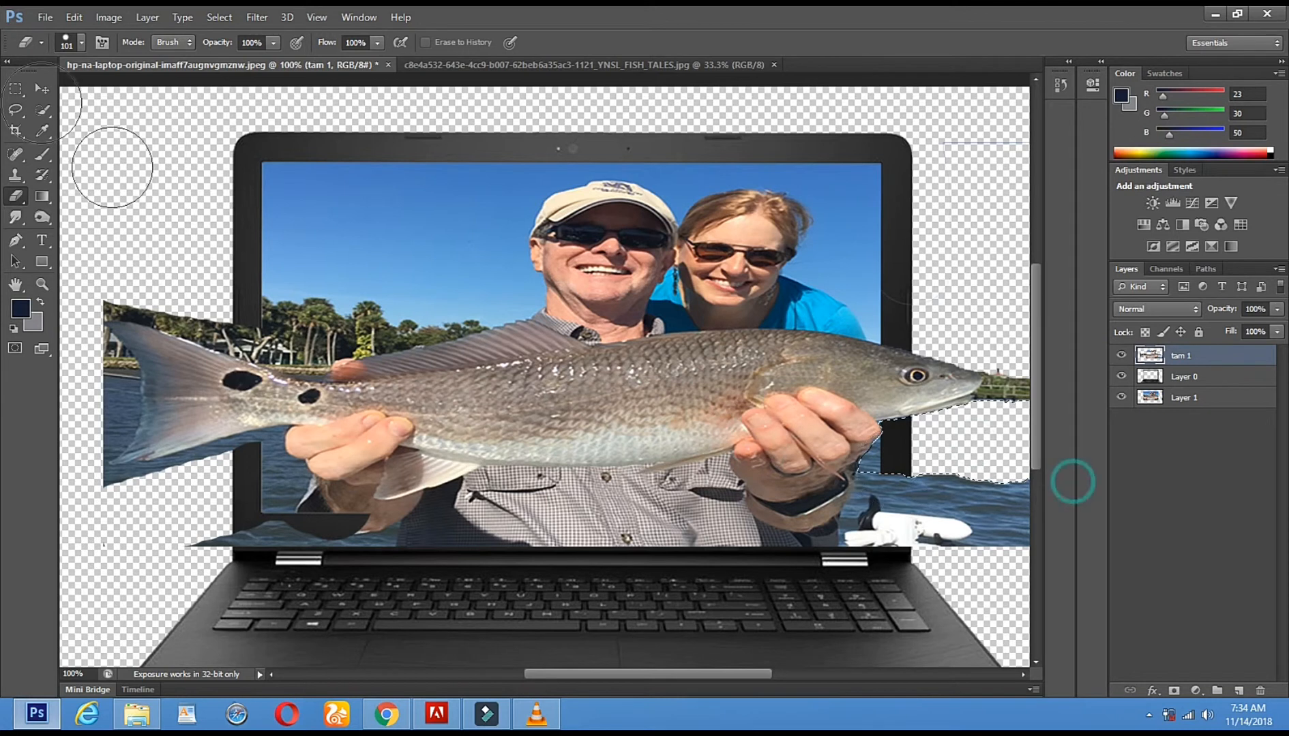
key("ctrl+d")
Quick-select the strip of distant shoreline in front of the fish's mouth on "tam 1" and erase it.
left_click(15, 109)
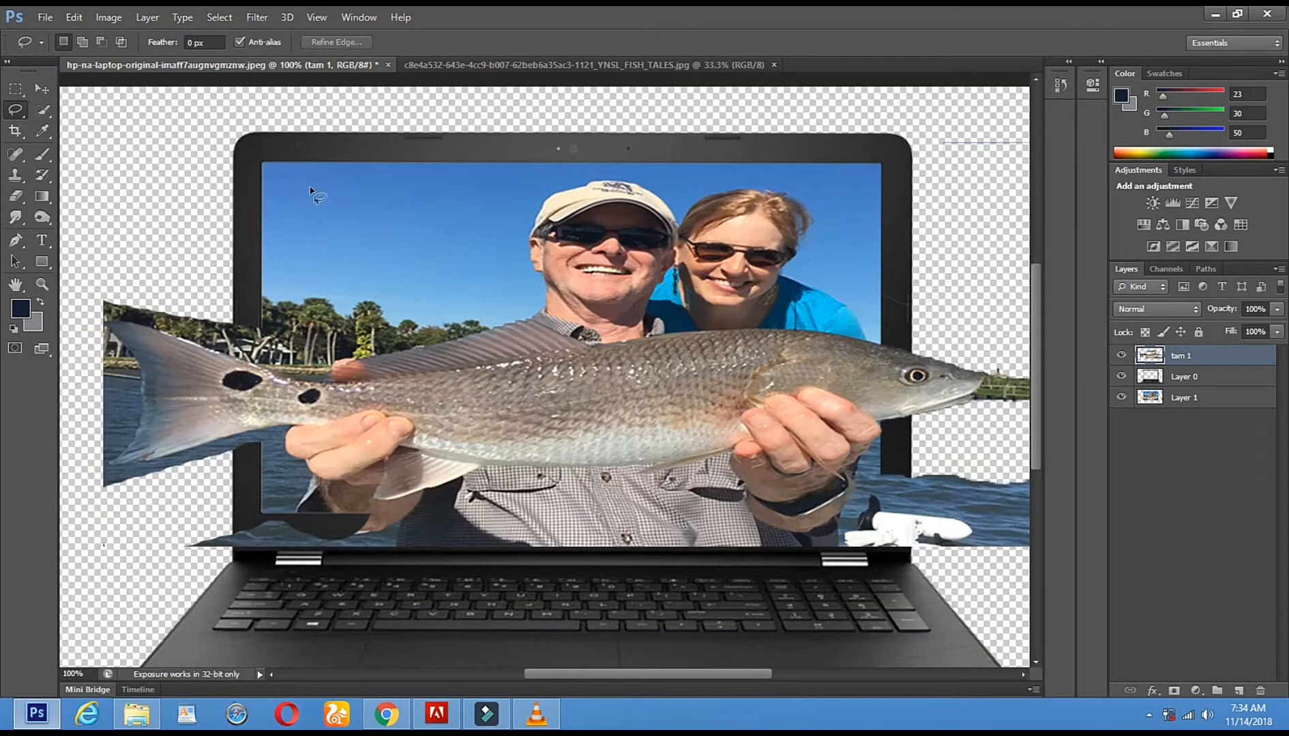
left_click(42, 109)
mouse_move(1000, 392)
left_mouse_down()
mouse_move(1016, 386)
mouse_move(985, 396)
left_mouse_up()
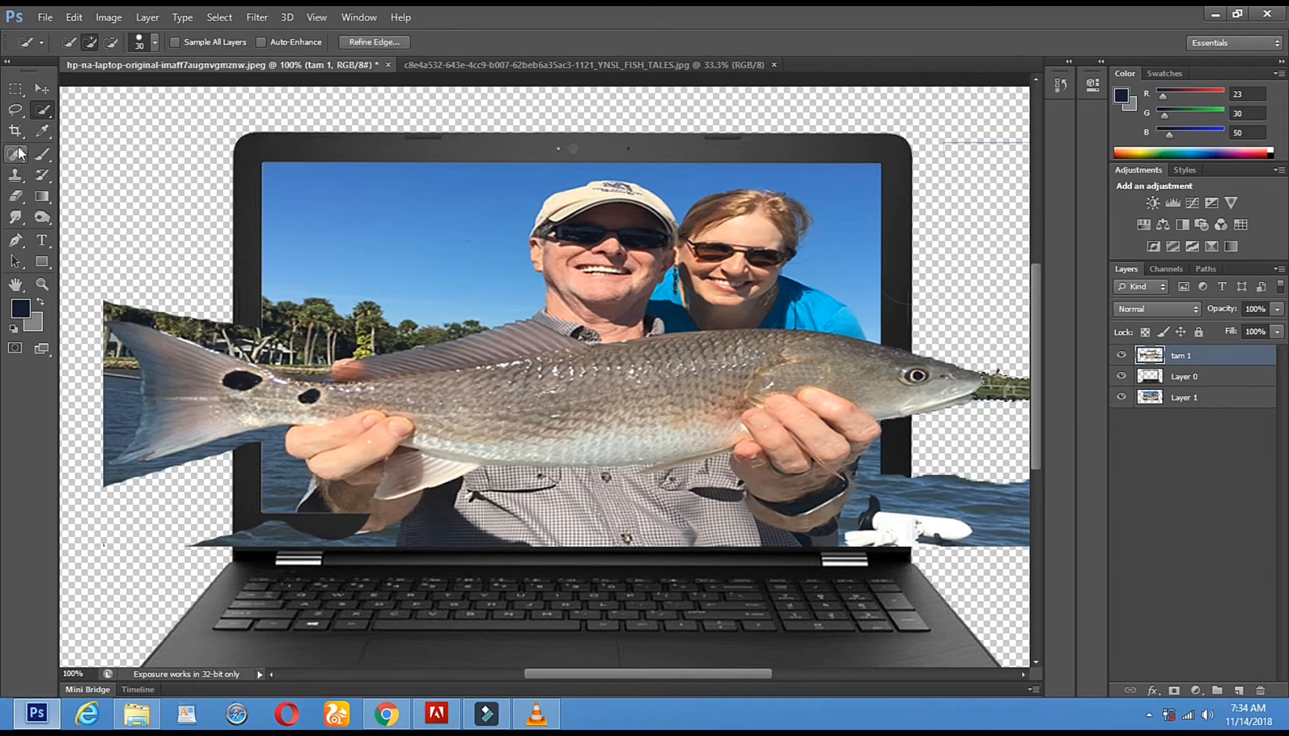
left_click(15, 197)
left_click_drag(992, 389, 969, 473)
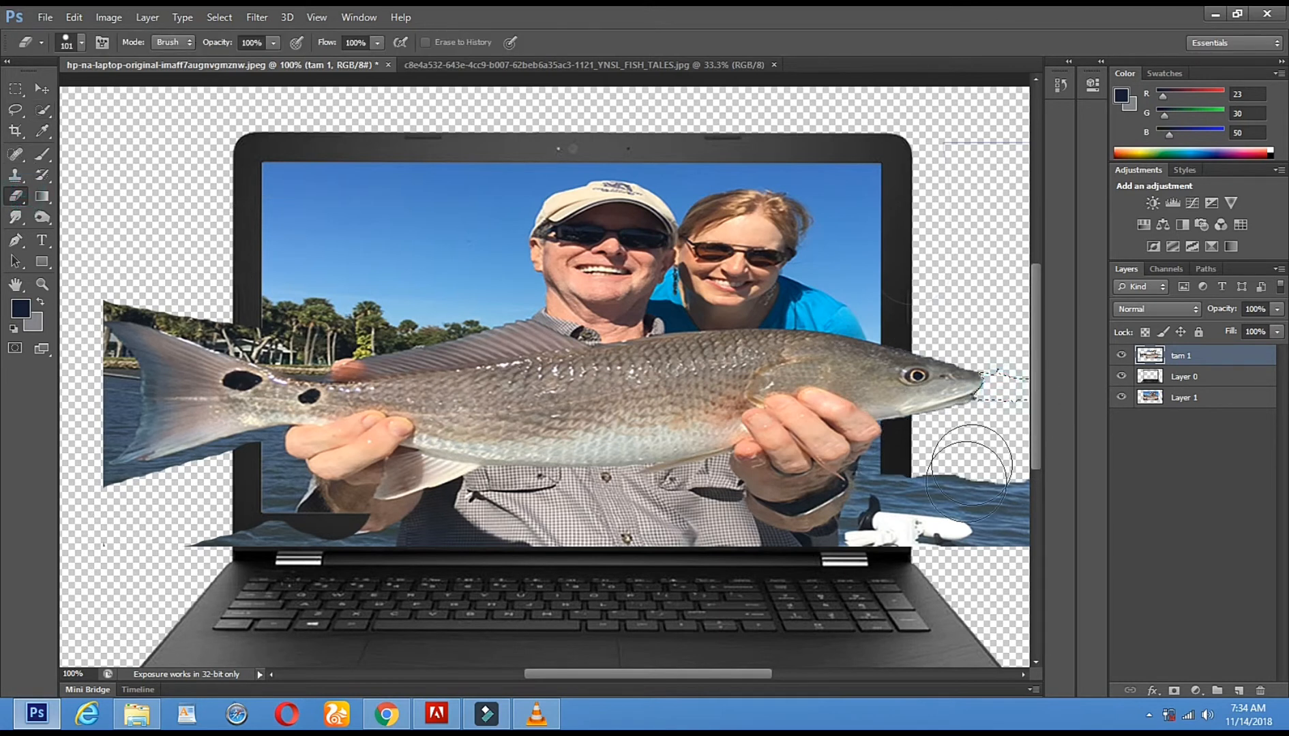
left_click(20, 109)
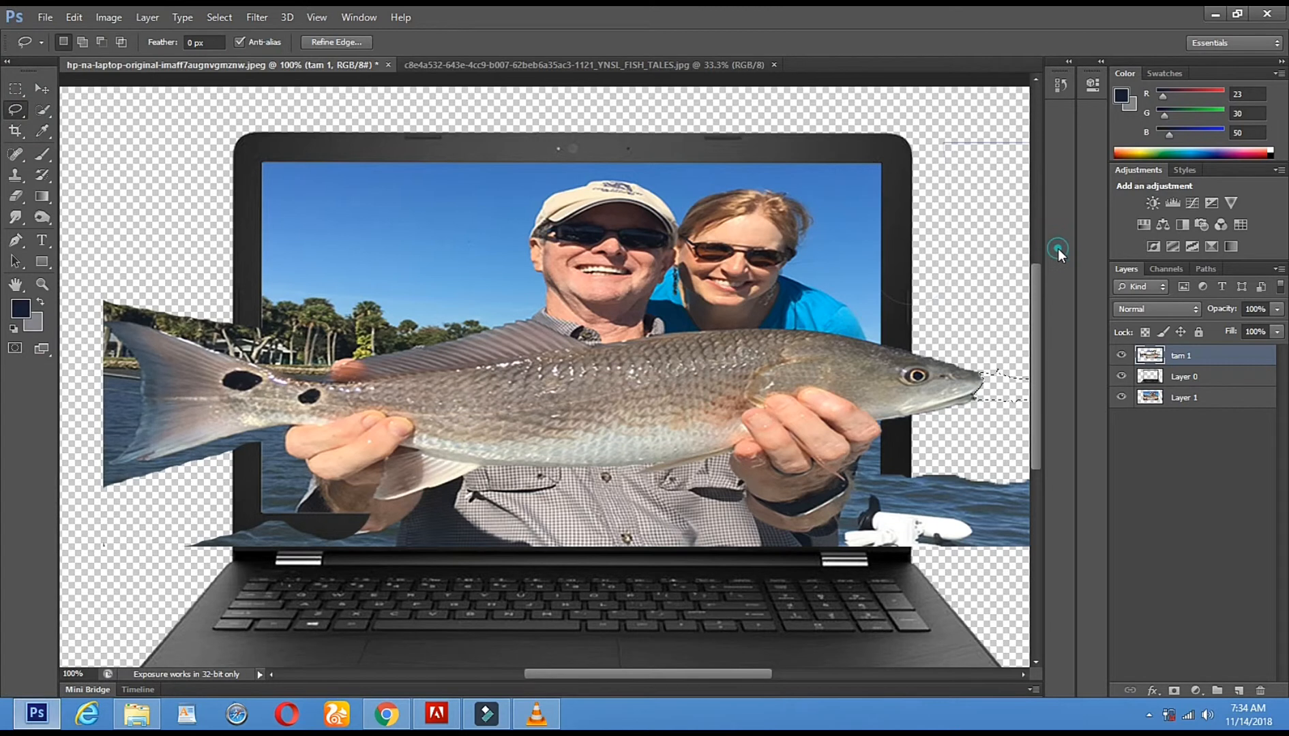
Clear the selection and erase the water and boat motor overlapping the laptop's lower frame on "tam 1".
key("ctrl+d")
left_click(15, 196)
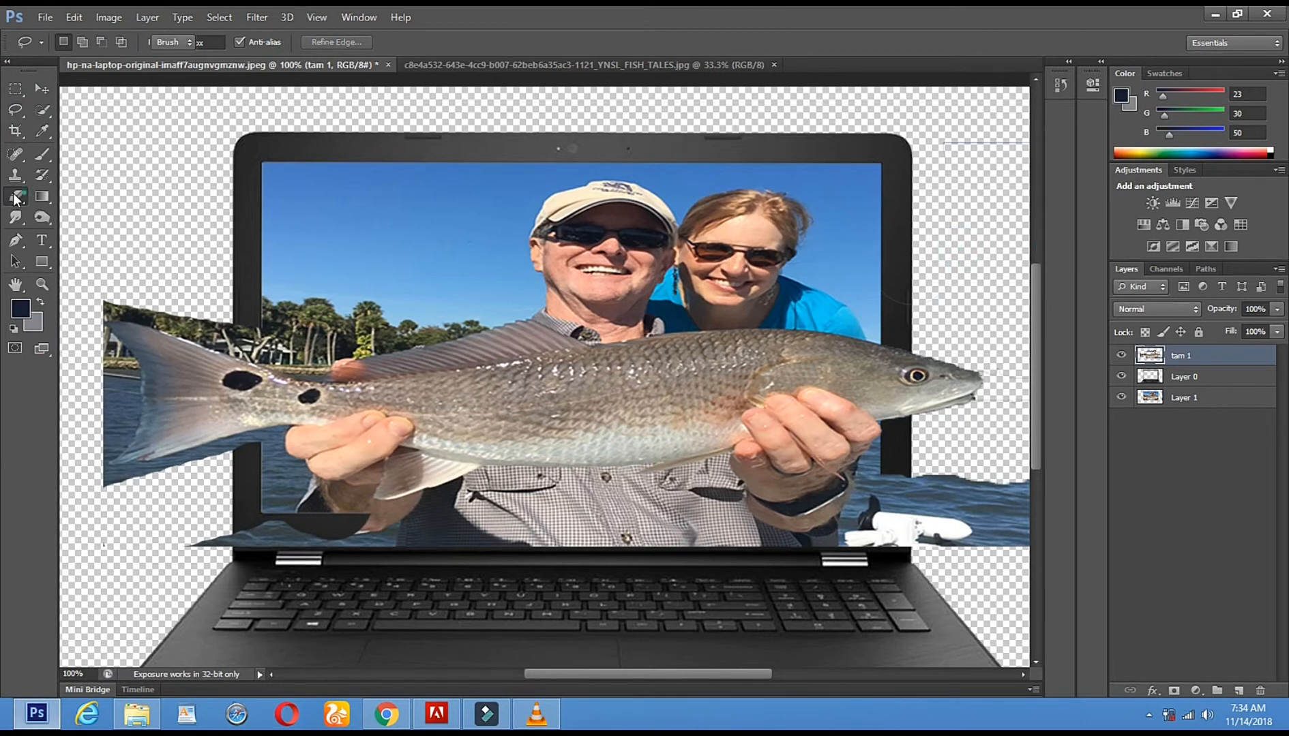
left_click_drag(844, 512, 884, 489)
mouse_move(813, 543)
left_mouse_down()
mouse_move(495, 524)
mouse_move(232, 542)
left_mouse_up()
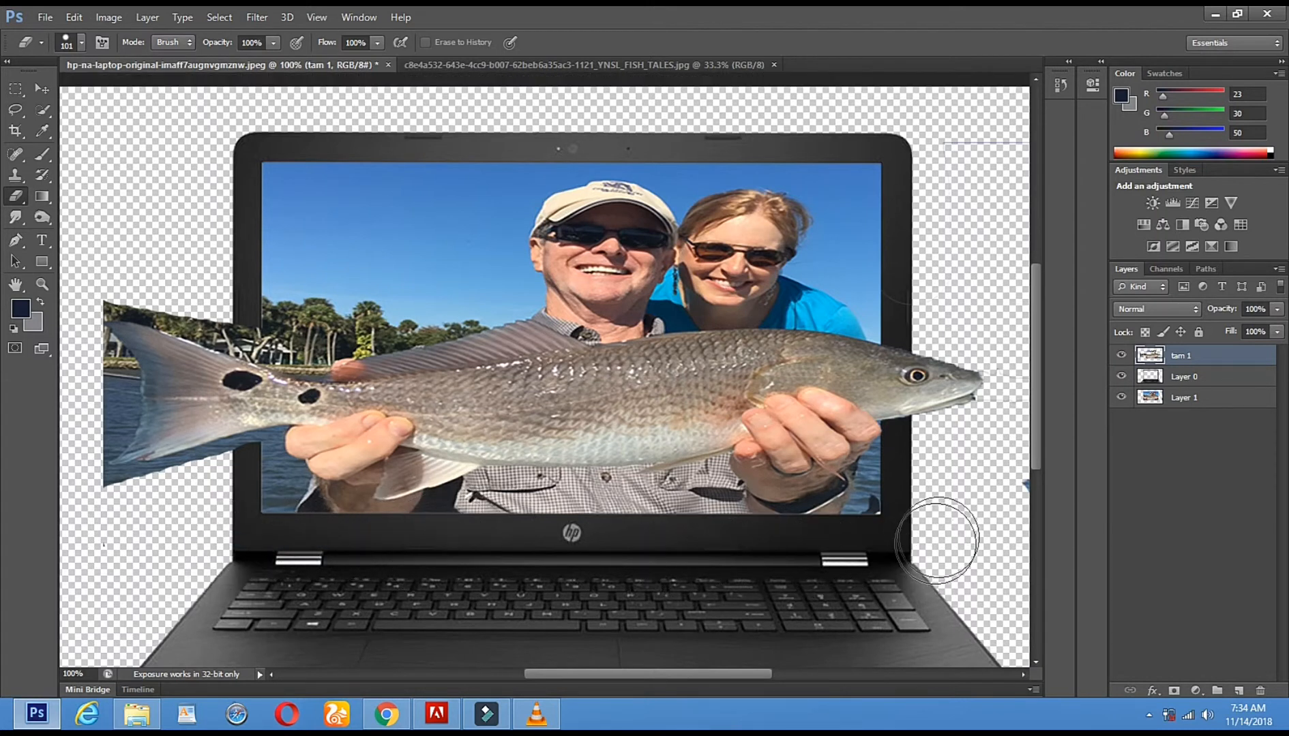
Erase the fringe around the fish's mouth tip and along its lower jaw on "tam 1" with a 52 px eraser.
left_click(41, 284)
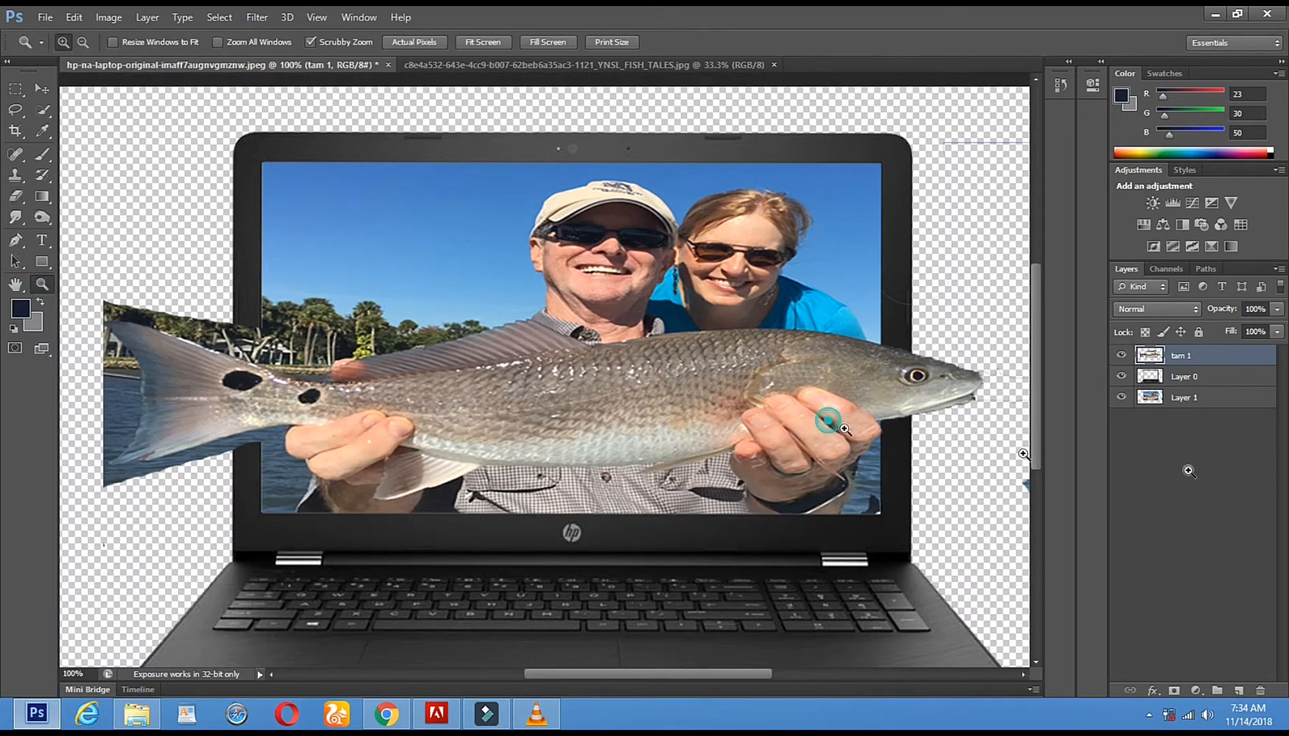
left_click(829, 419)
left_click_drag(926, 427, 653, 414)
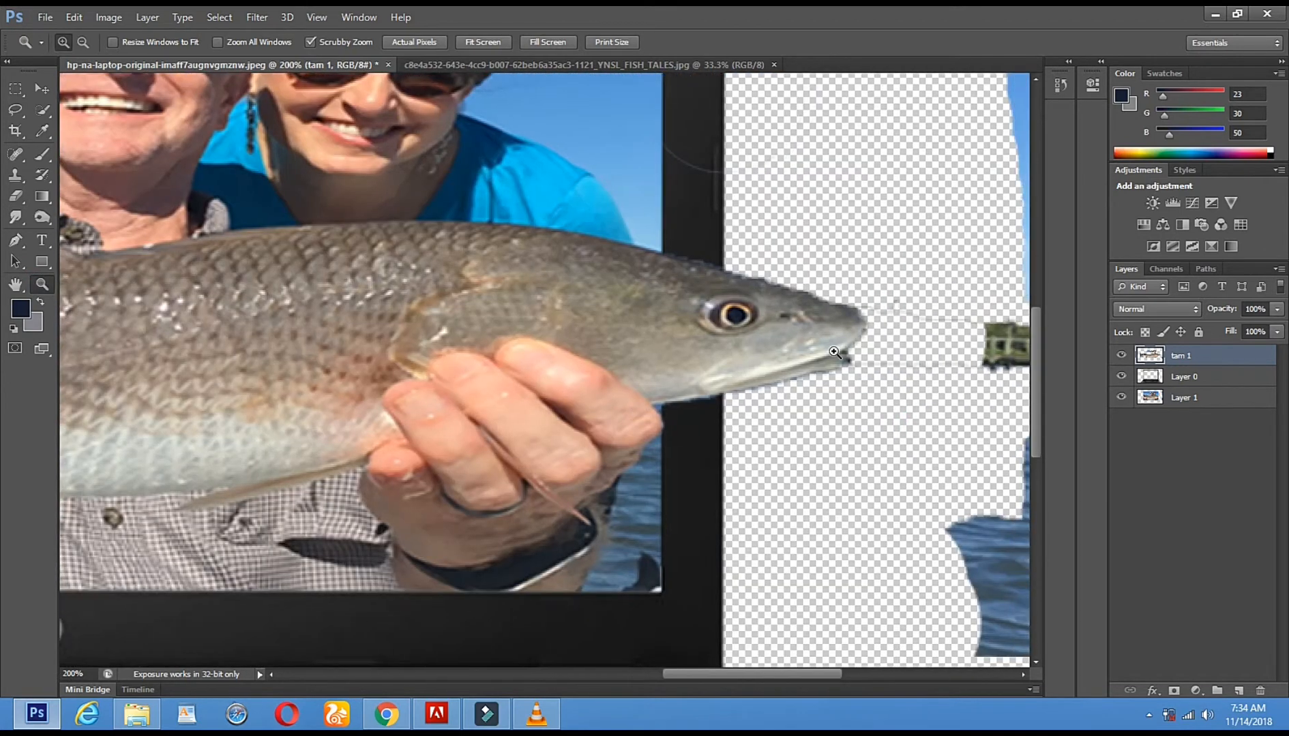
left_click(834, 352)
left_click(16, 197)
right_click(703, 366)
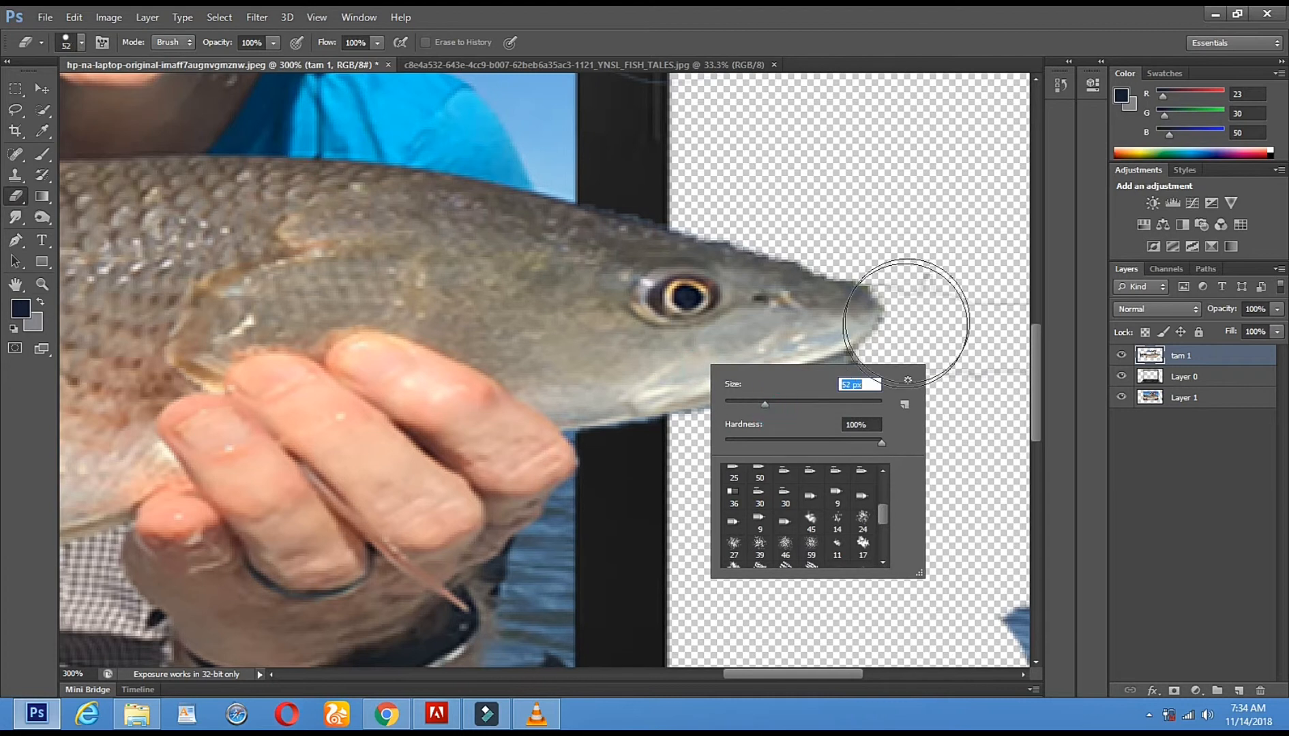
key("Return")
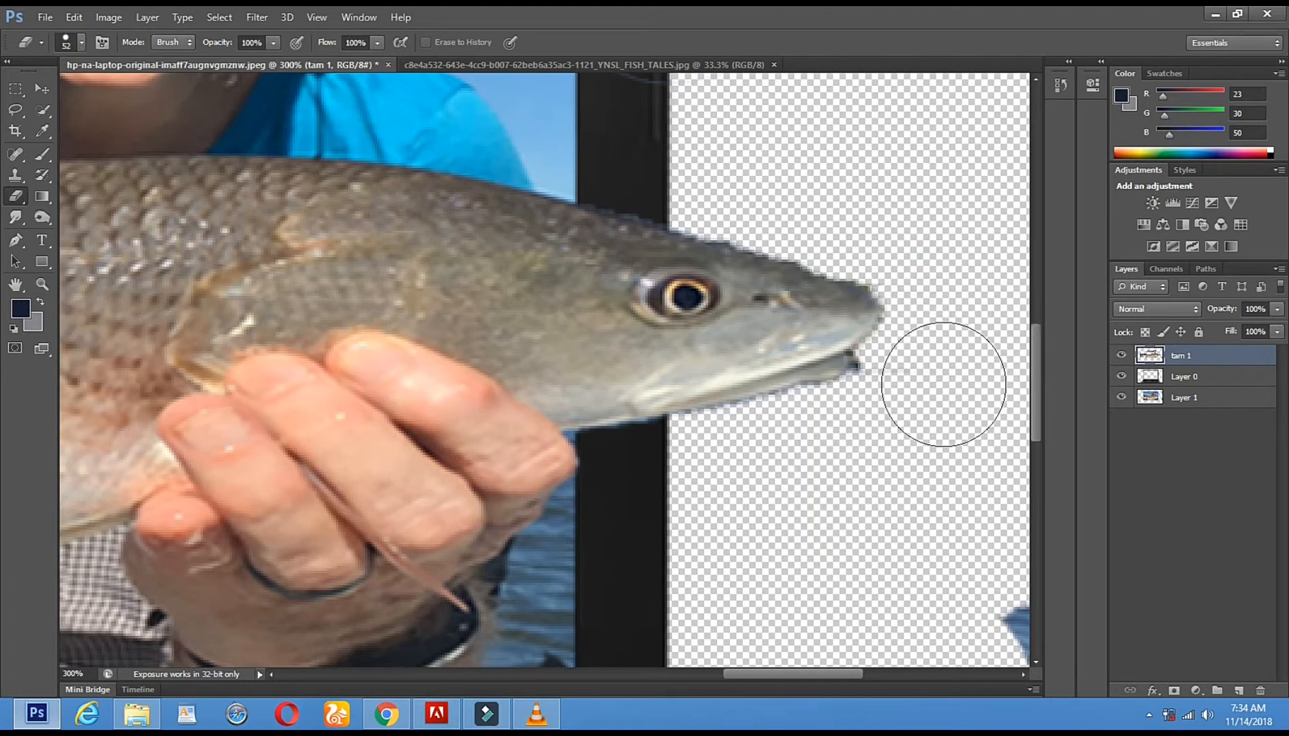
left_click(896, 399)
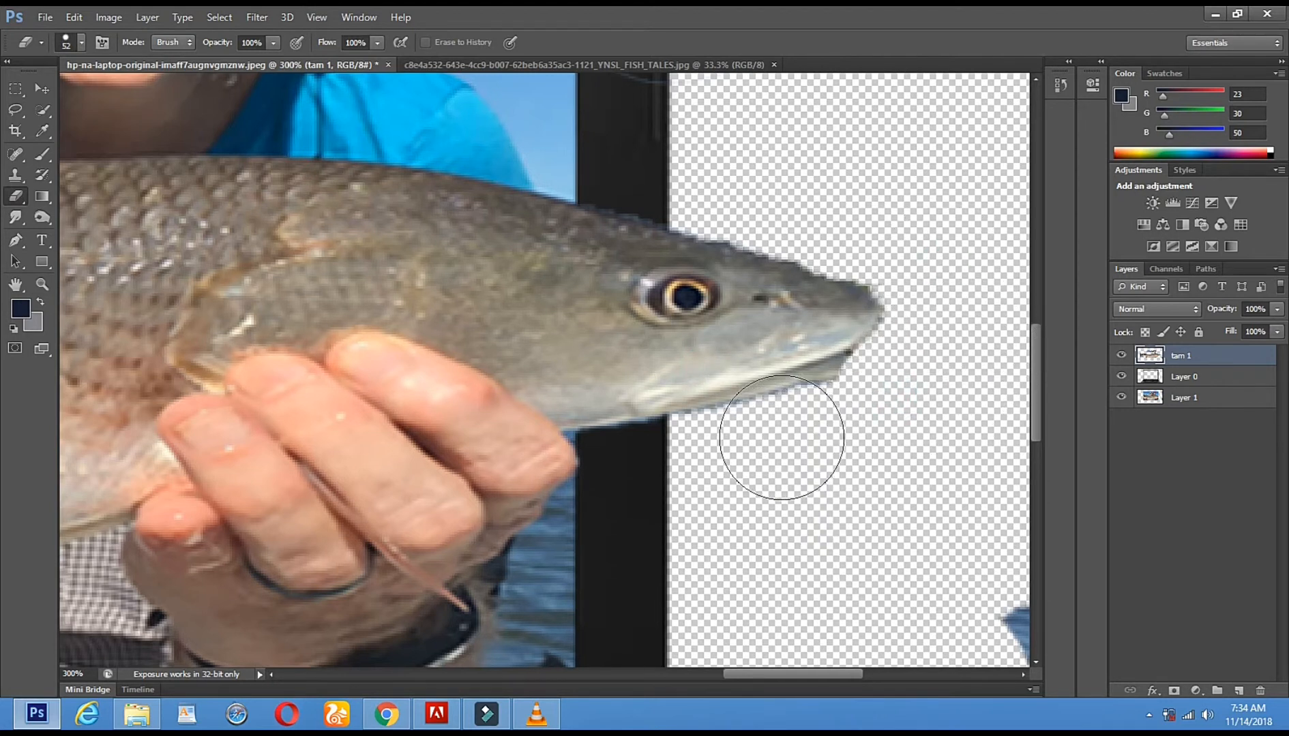
left_click(781, 438, "shift")
left_click(710, 469, "shift")
left_click(679, 478, "shift")
Erase most of the leftover sky, shoreline and water beyond the fish's mouth on "tam 1".
key("space")
left_click_drag(726, 484, 308, 445)
left_click_drag(642, 330, 670, 295)
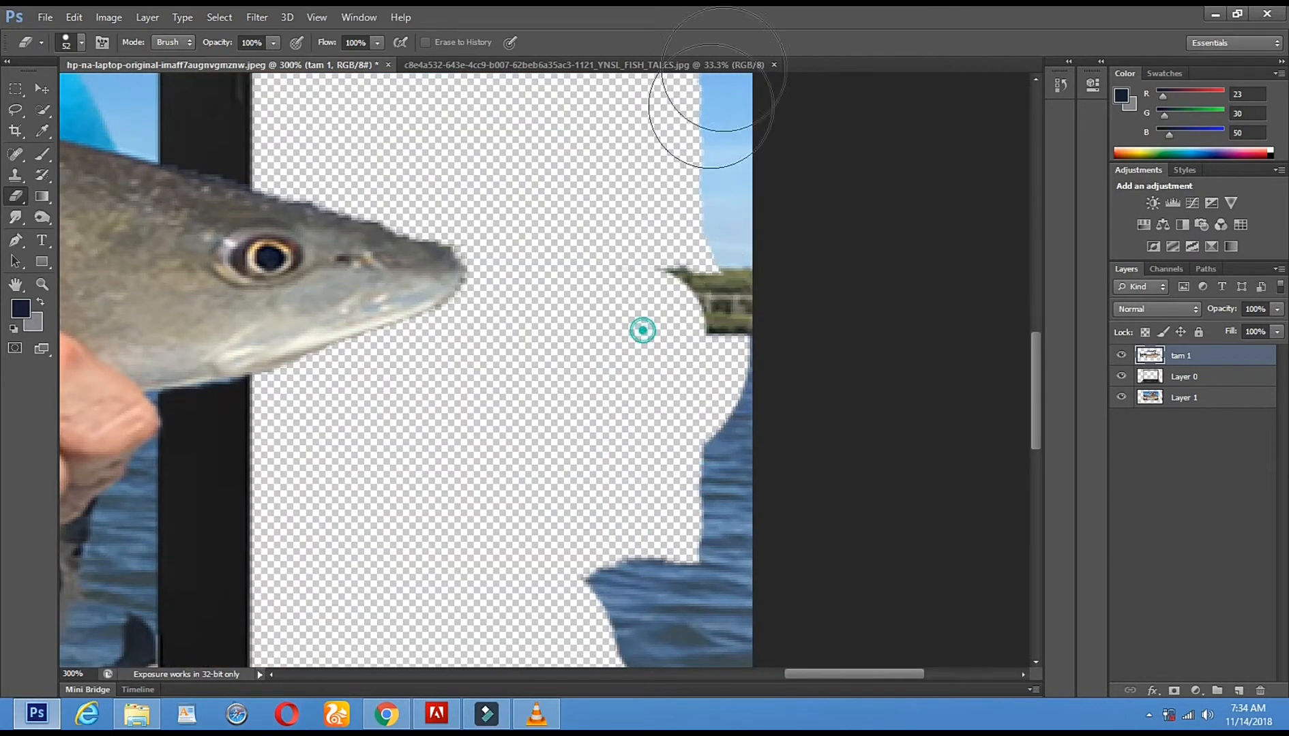
mouse_move(728, 656)
left_mouse_down()
mouse_move(607, 611)
mouse_move(511, 538)
mouse_move(704, 692)
left_mouse_up()
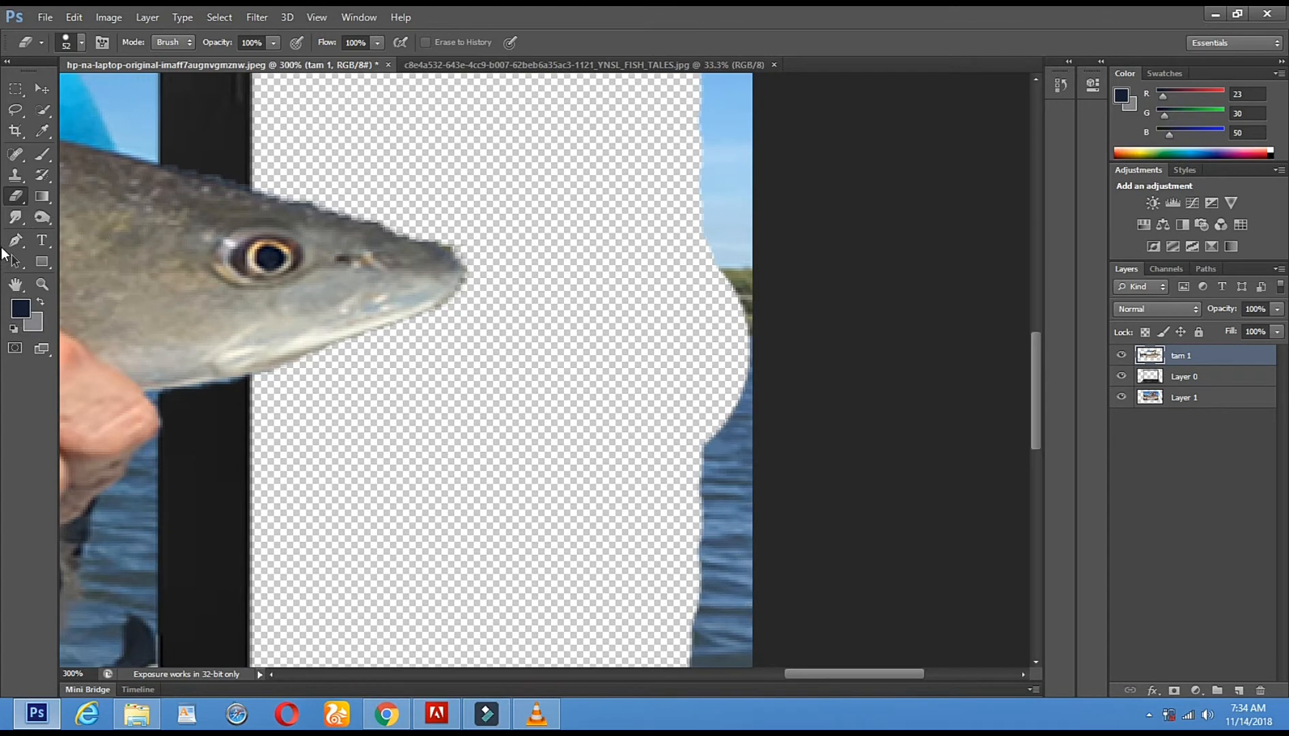
On "Layer 1", erase the leftover sky and water along the canvas's right edge with a 156 px eraser.
left_click(42, 284)
left_click(546, 431, "alt")
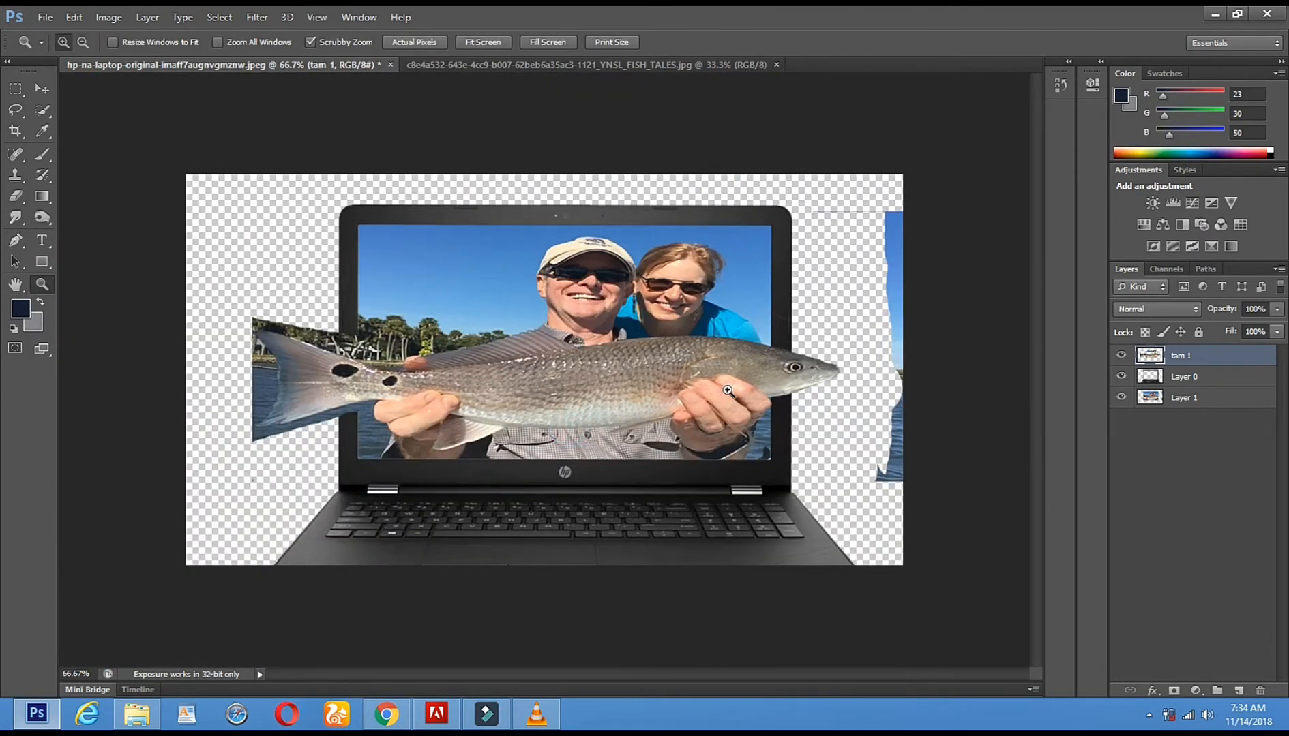
left_click(727, 390)
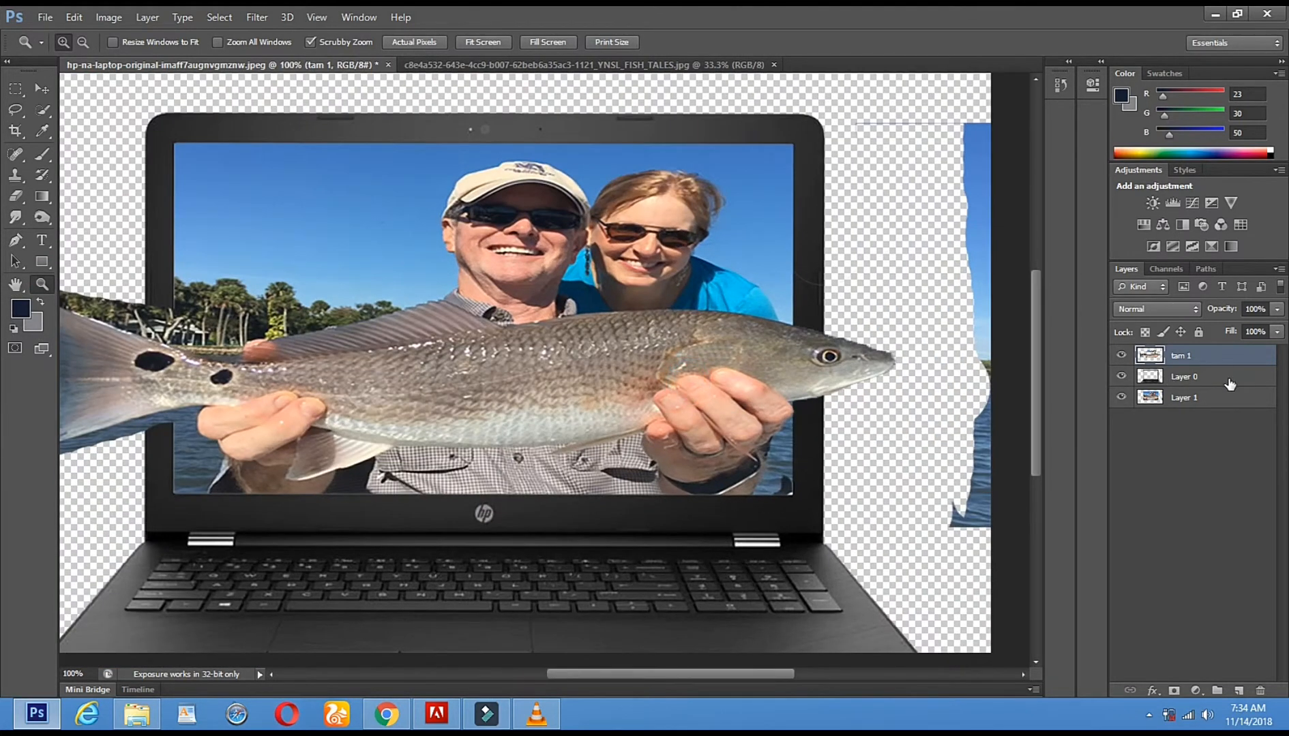
left_click(1221, 403)
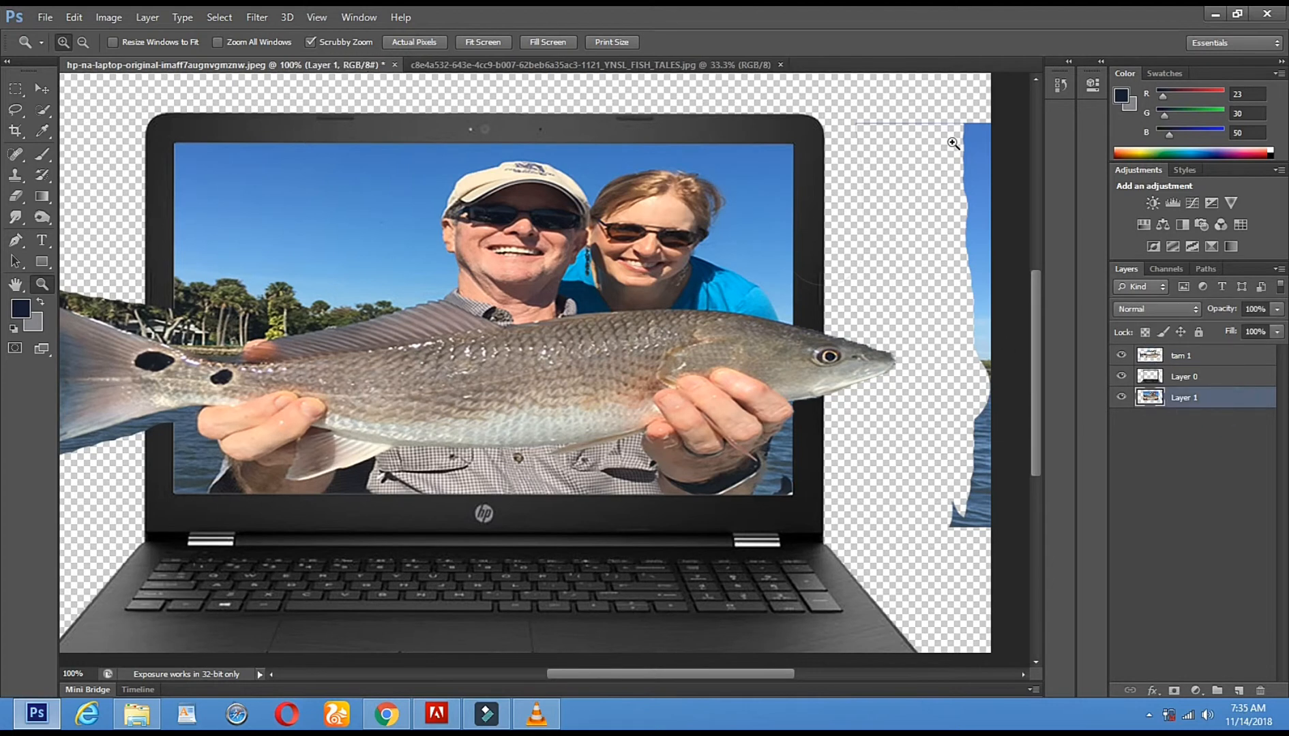
left_click(15, 195)
right_click(672, 267)
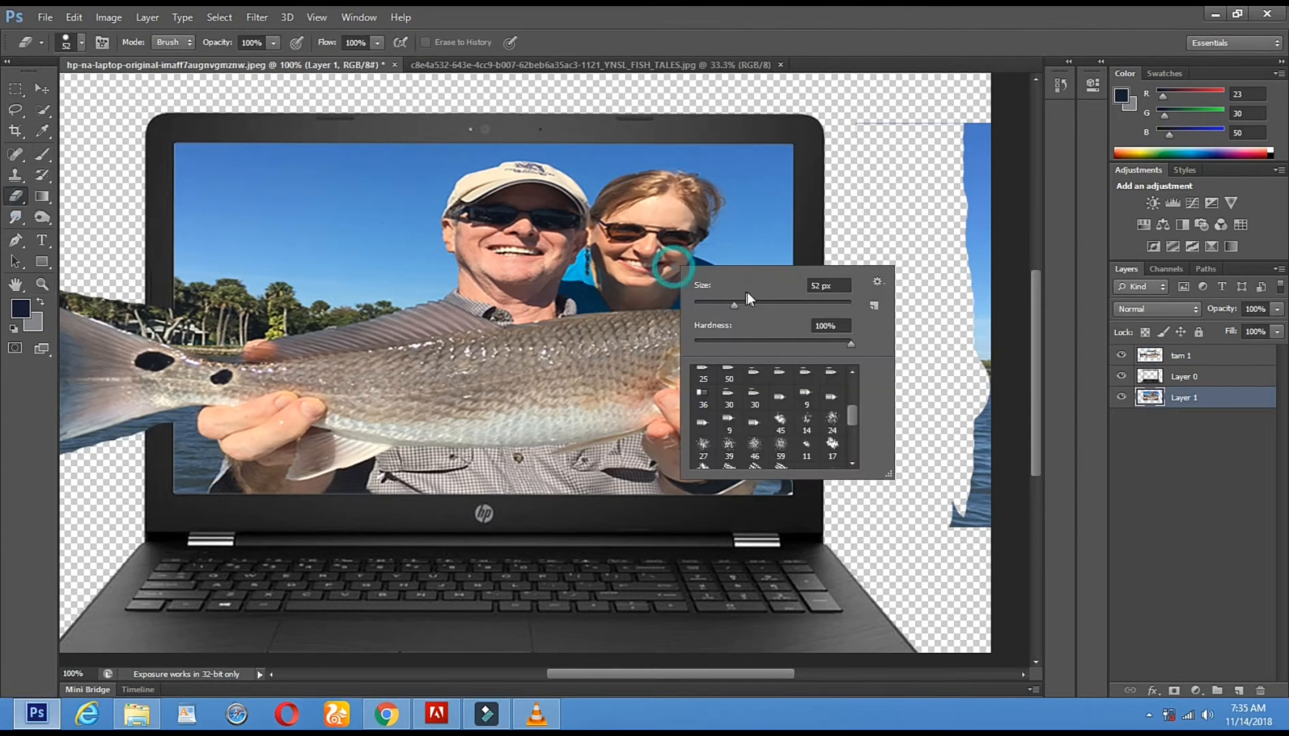
left_click(847, 141)
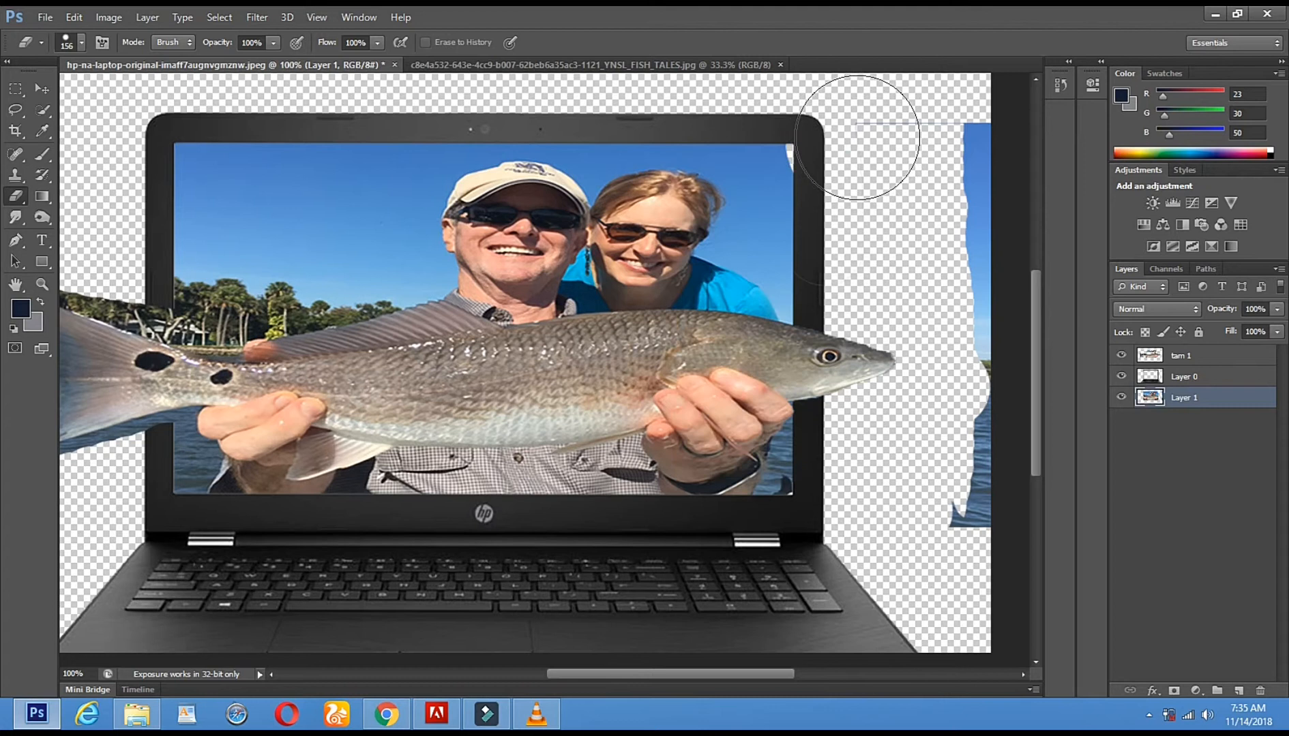
left_click(76, 19)
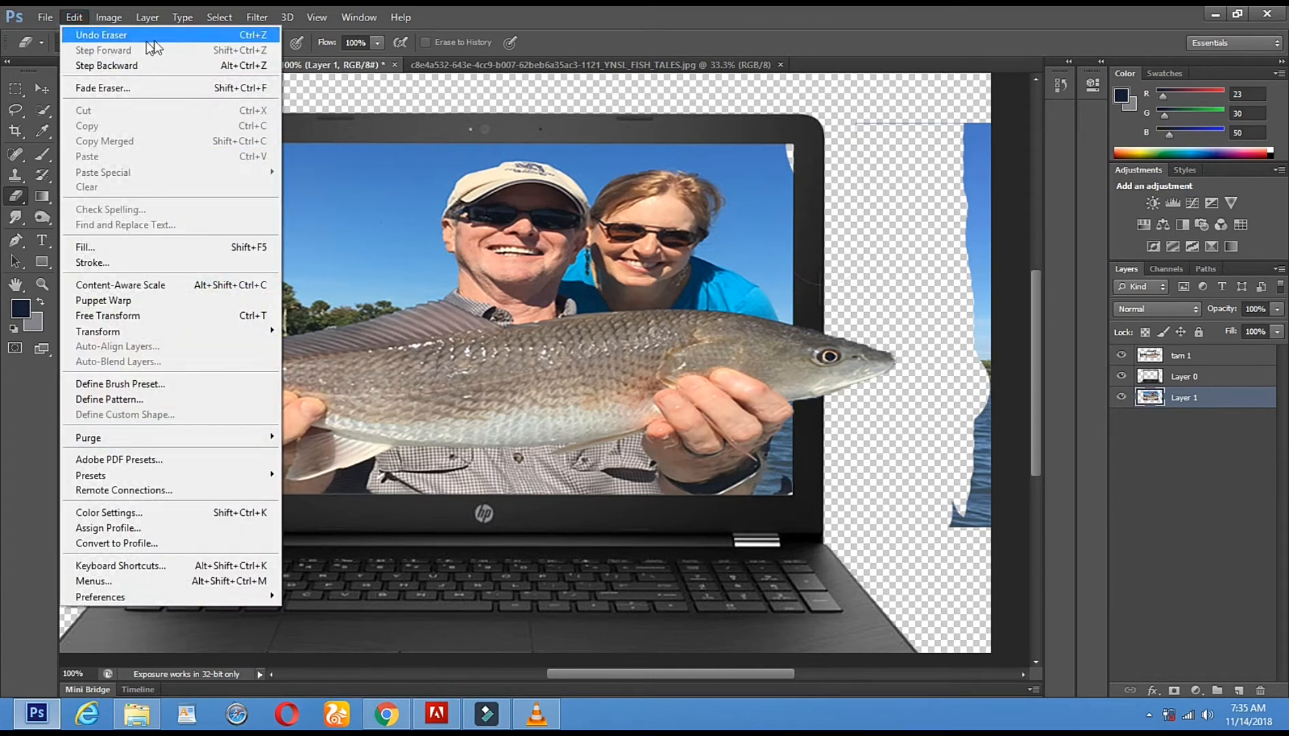
left_click(256, 44)
left_click_drag(953, 127, 957, 164)
left_click_drag(976, 229, 974, 462)
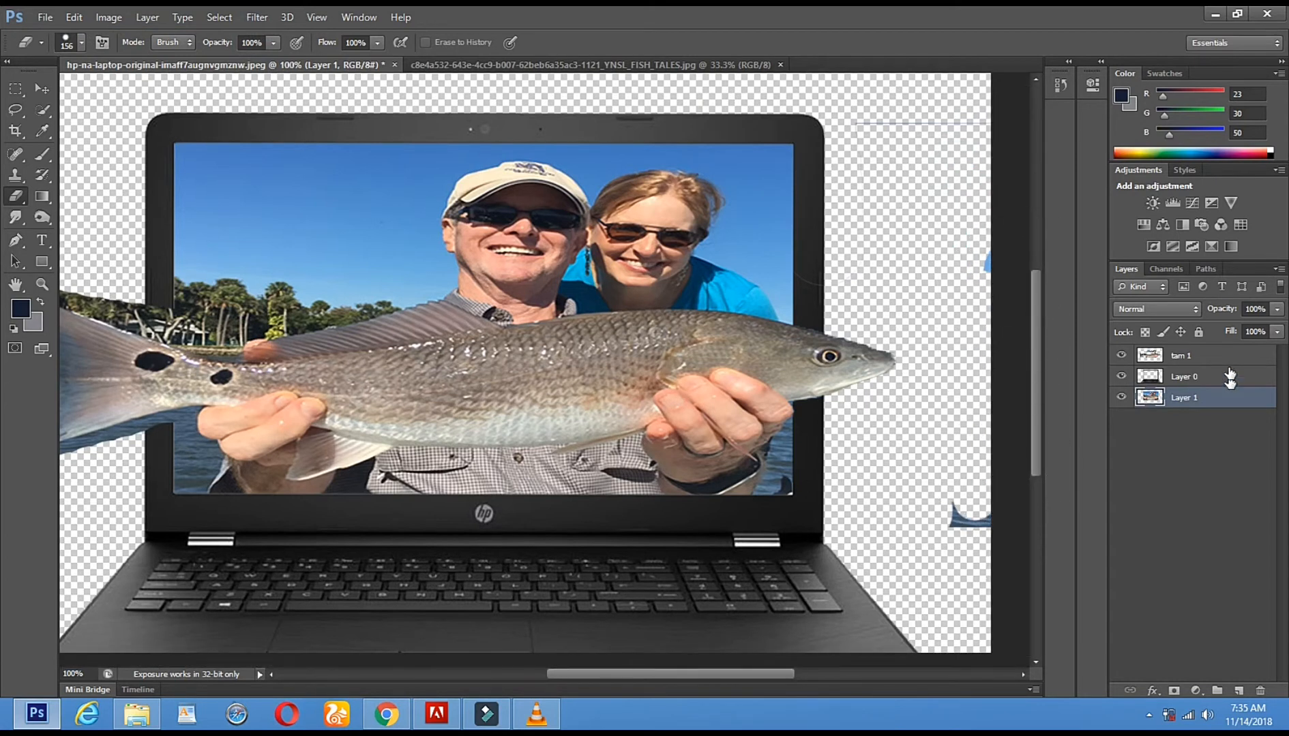
On "tam 1", erase the remnants along the canvas's right edge and the stray line beside the laptop's upper corner.
left_click(1241, 356)
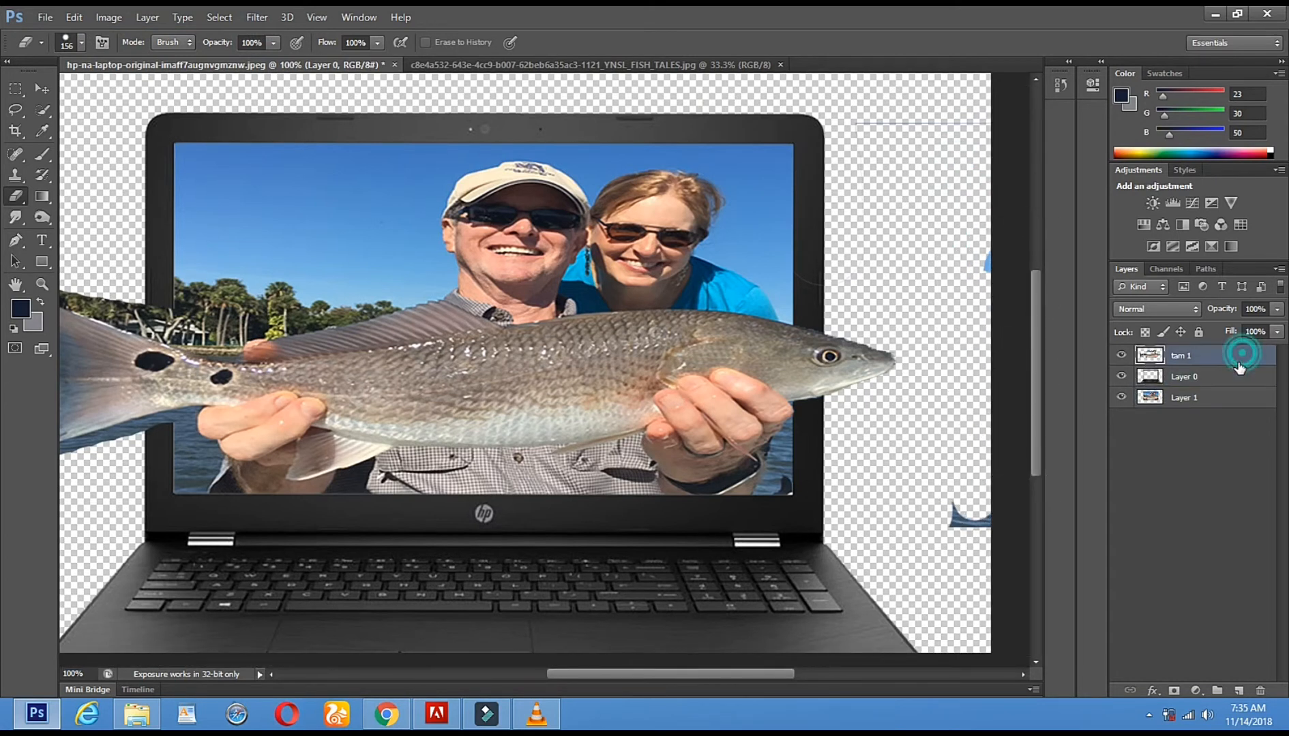
mouse_move(1004, 241)
left_mouse_down()
mouse_move(1002, 470)
mouse_move(972, 547)
left_mouse_up()
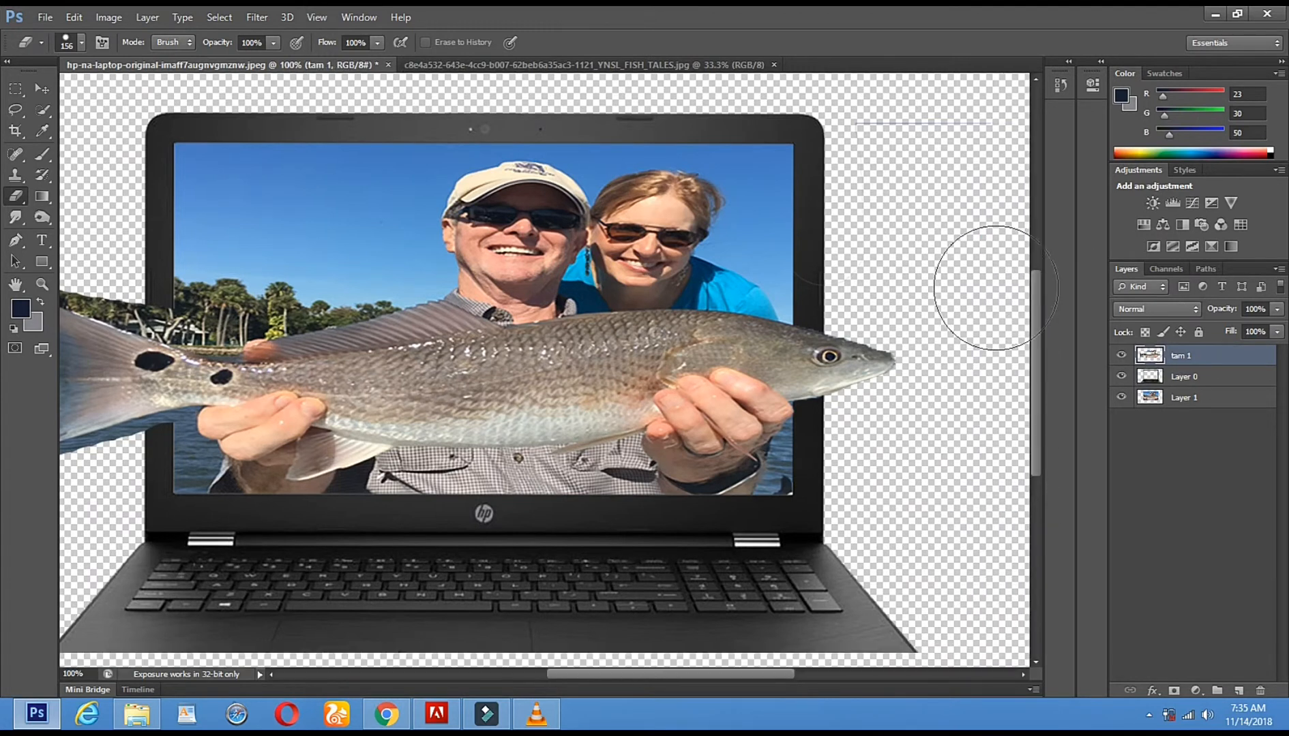
left_click_drag(915, 130, 920, 124)
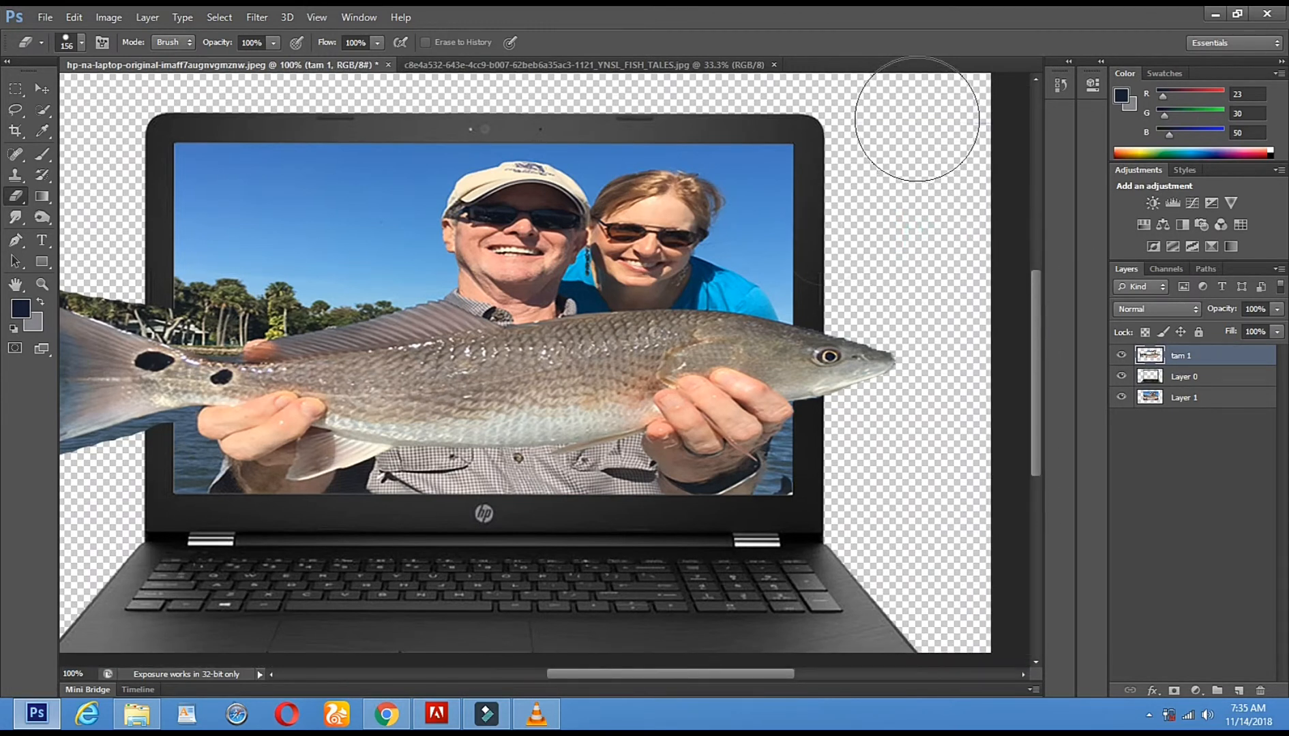
Erase the trees above the tail's upper edge and at its upper tip on "tam 1" with a 49 px eraser.
left_click_drag(229, 334, 406, 273)
left_click(41, 285)
left_click(15, 196)
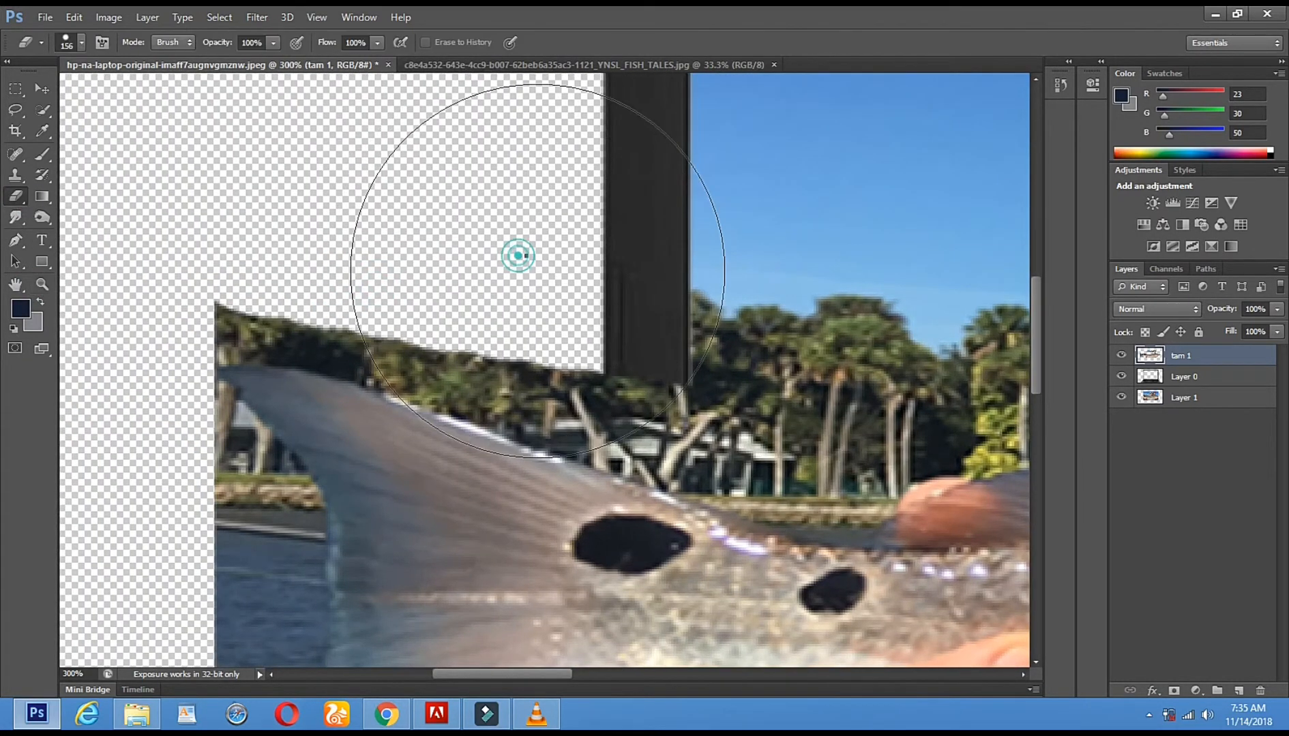
right_click(524, 255)
left_click(315, 317)
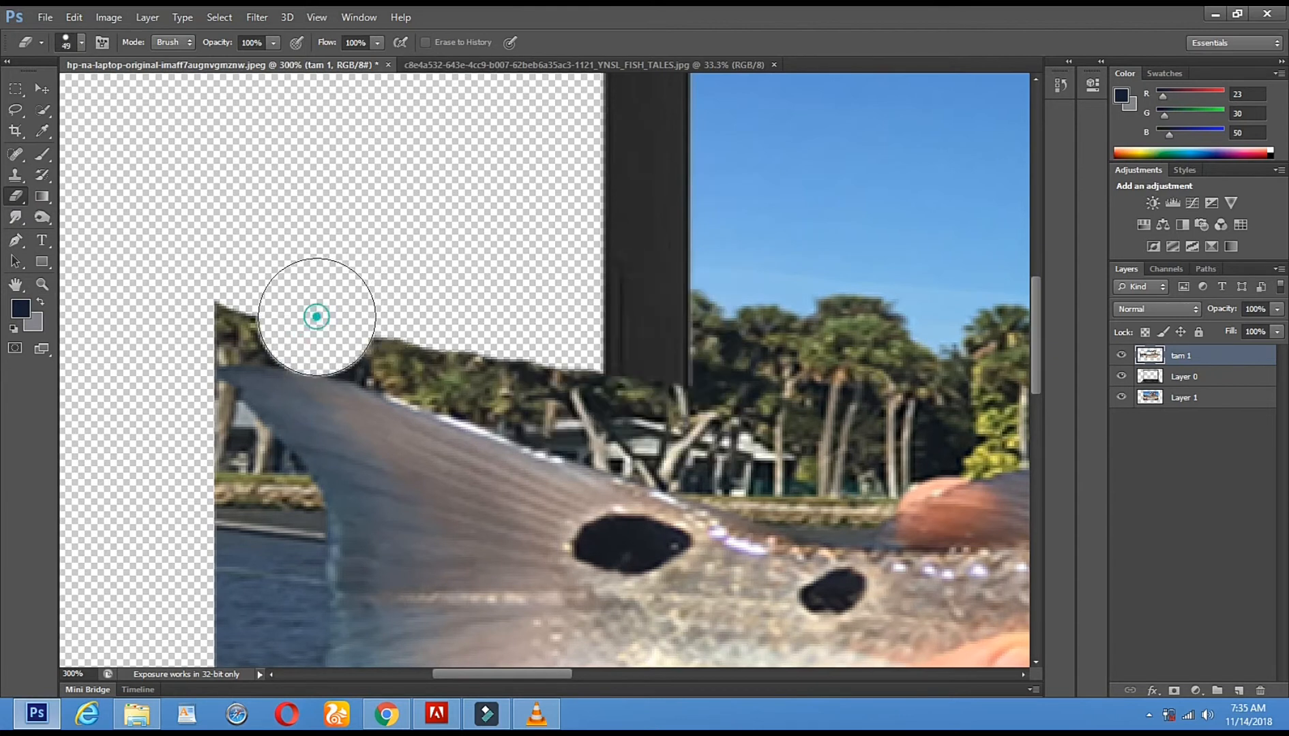
left_click_drag(503, 372, 653, 418)
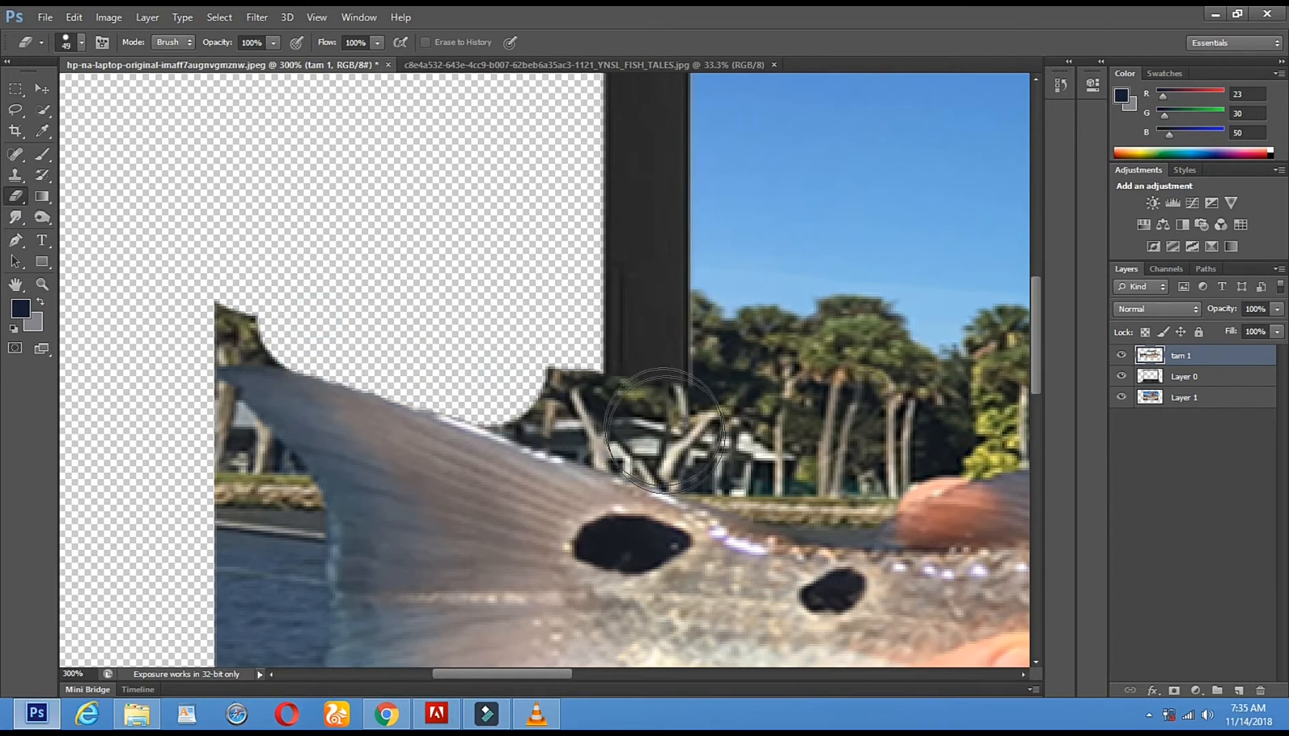
left_click(669, 437, "shift")
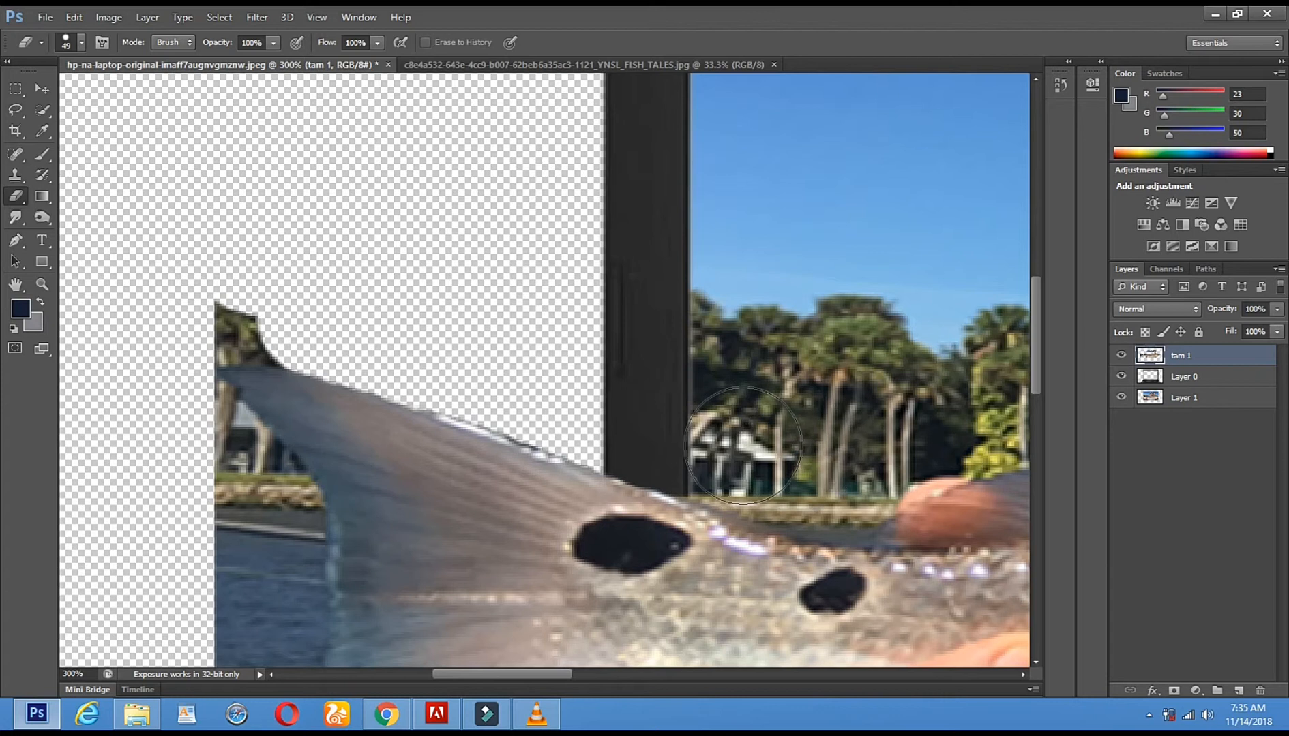
left_click(299, 310)
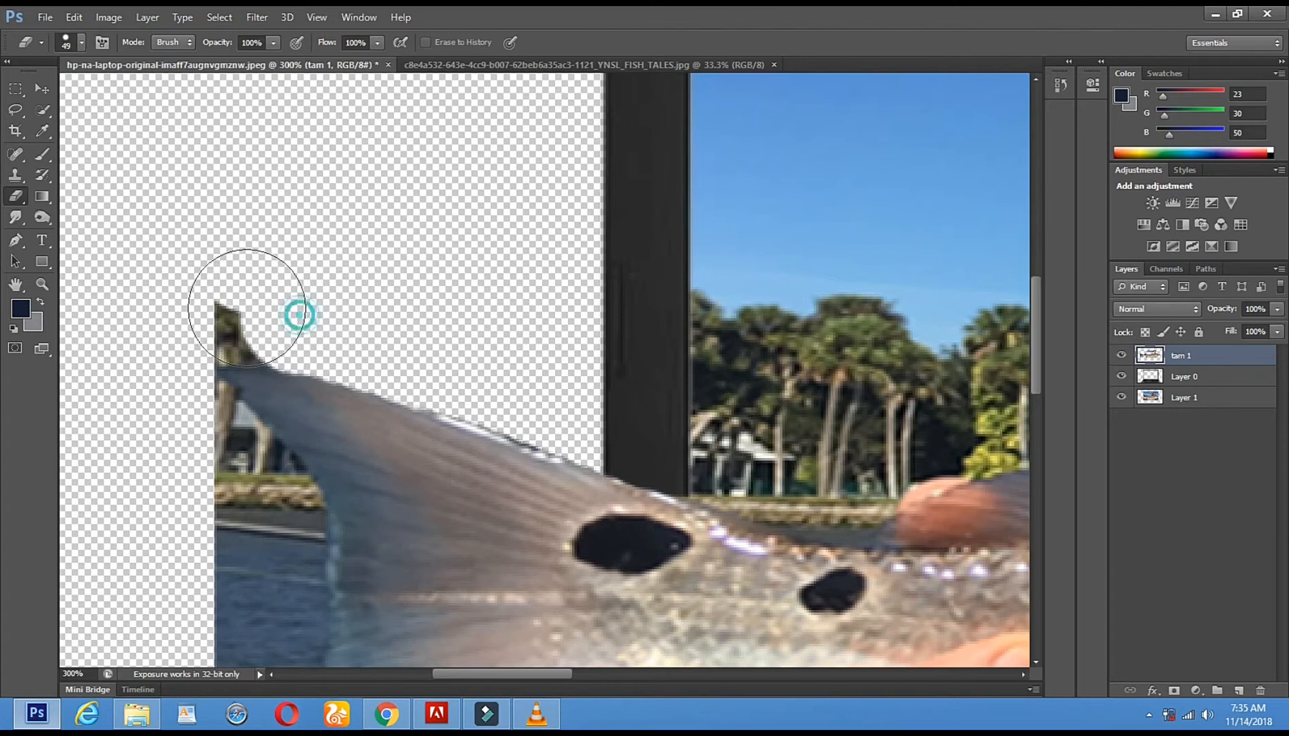
left_click(190, 311)
Erase a narrow band of background along the tail's concave rear edge down to its lower tip with a 15 px eraser.
left_click_drag(417, 311, 644, 181)
right_click(676, 232)
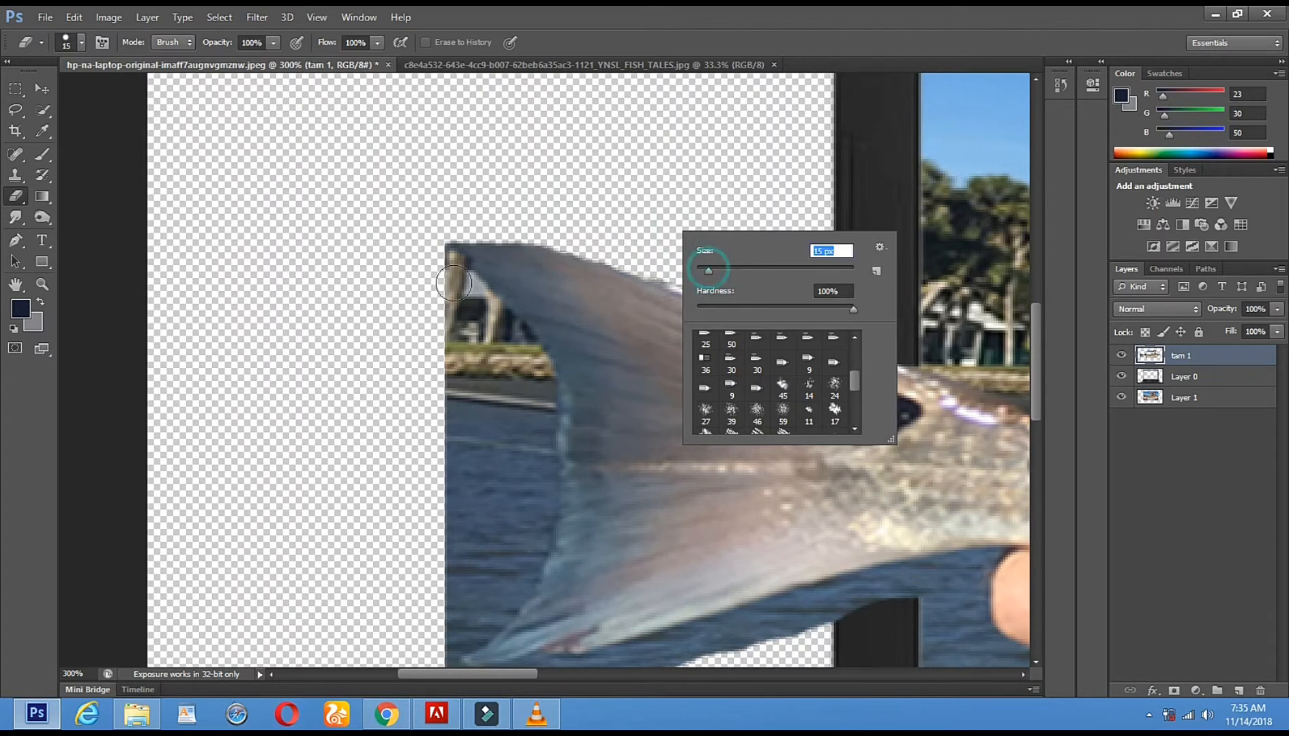
left_click(434, 257)
mouse_move(452, 251)
left_mouse_down()
mouse_move(459, 280)
mouse_move(536, 377)
mouse_move(539, 535)
left_mouse_up()
left_click_drag(518, 587, 538, 549)
left_click_drag(584, 454, 621, 234)
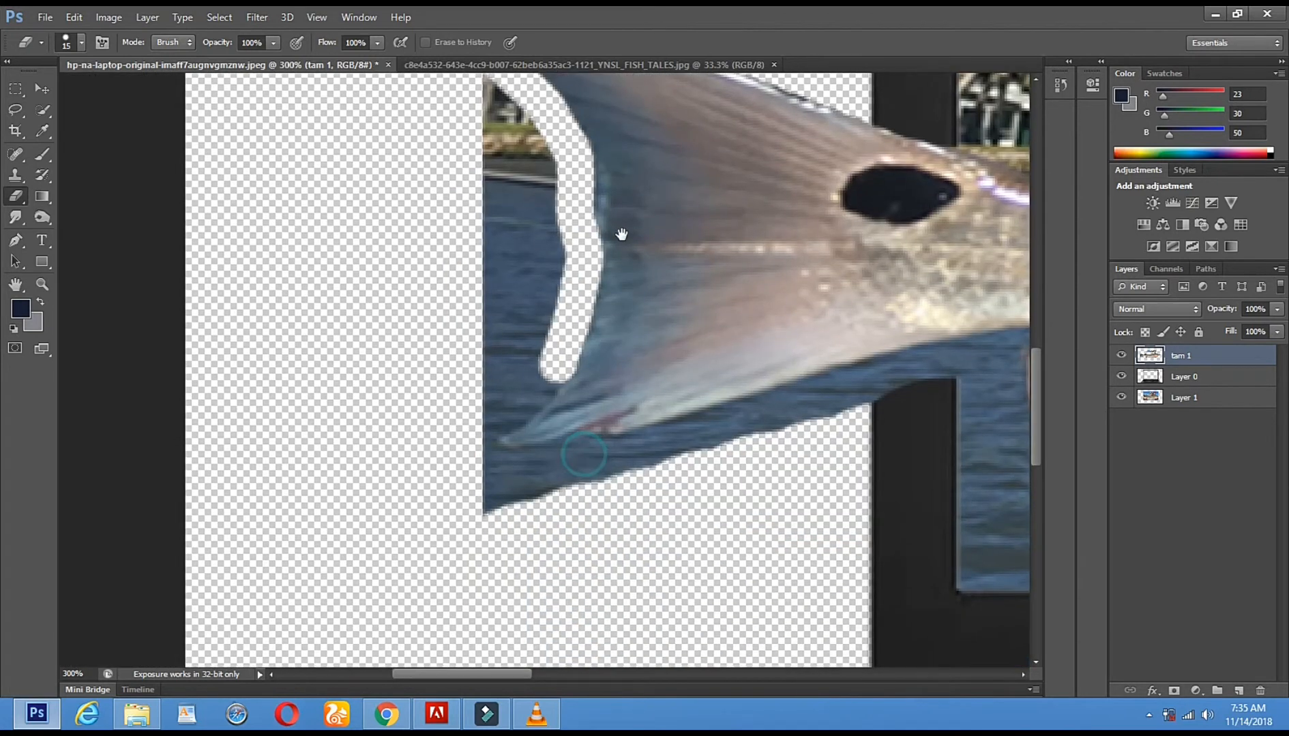
left_click(498, 417, "shift")
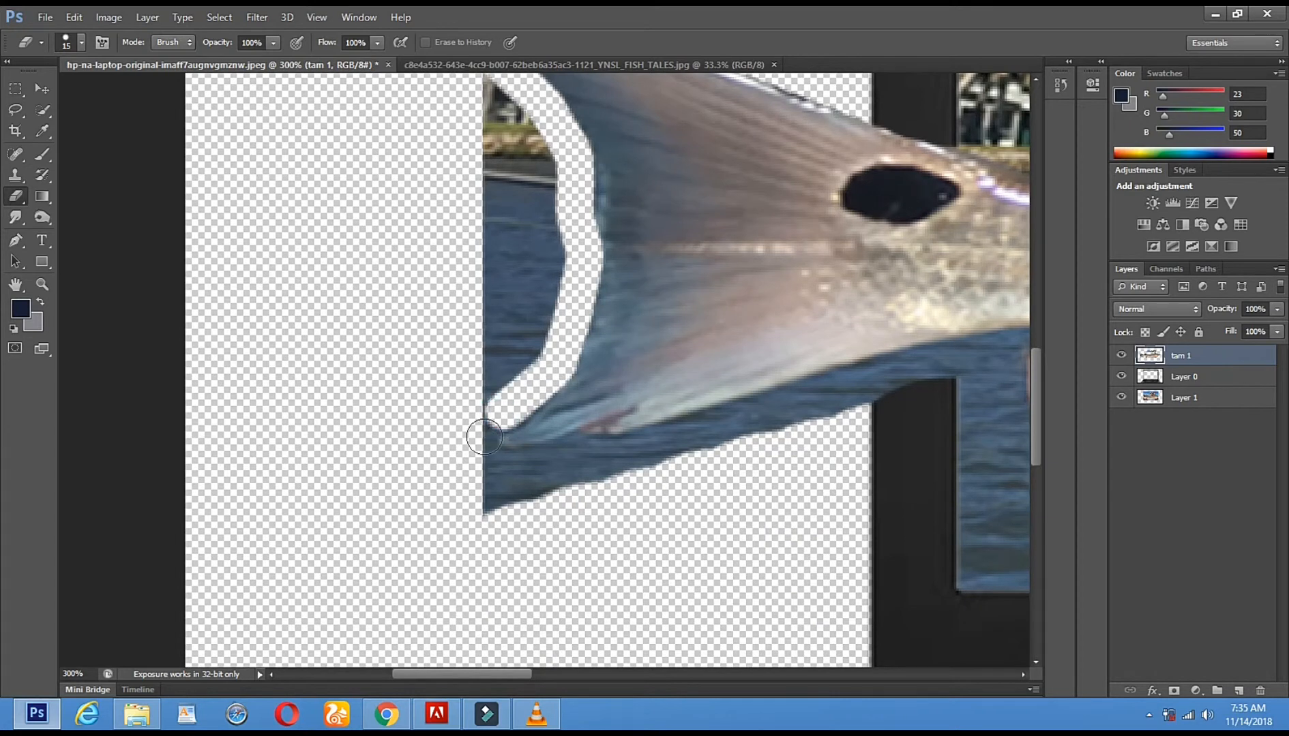
Erase the remaining shoreline and water behind the fish's tail with a 54 px eraser.
left_click_drag(661, 268, 661, 354)
right_click(671, 354)
left_click_drag(752, 394, 727, 390)
mouse_move(466, 187)
left_mouse_down()
mouse_move(512, 297)
mouse_move(498, 397)
left_mouse_up()
left_click(477, 433)
Erase the water below the tail, from the holder's fingers to the lower tail tip, with a 22 px eraser.
left_click_drag(684, 338, 494, 216)
right_click(881, 411)
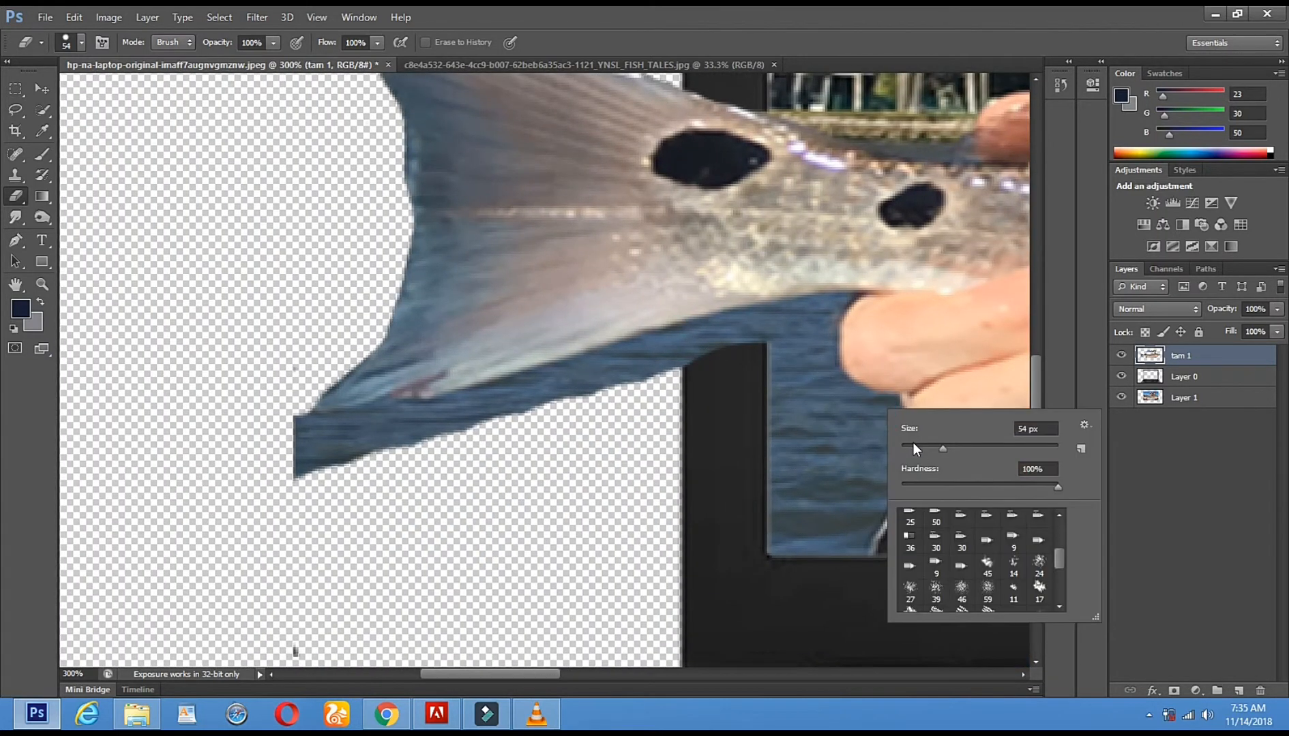
left_click(832, 320)
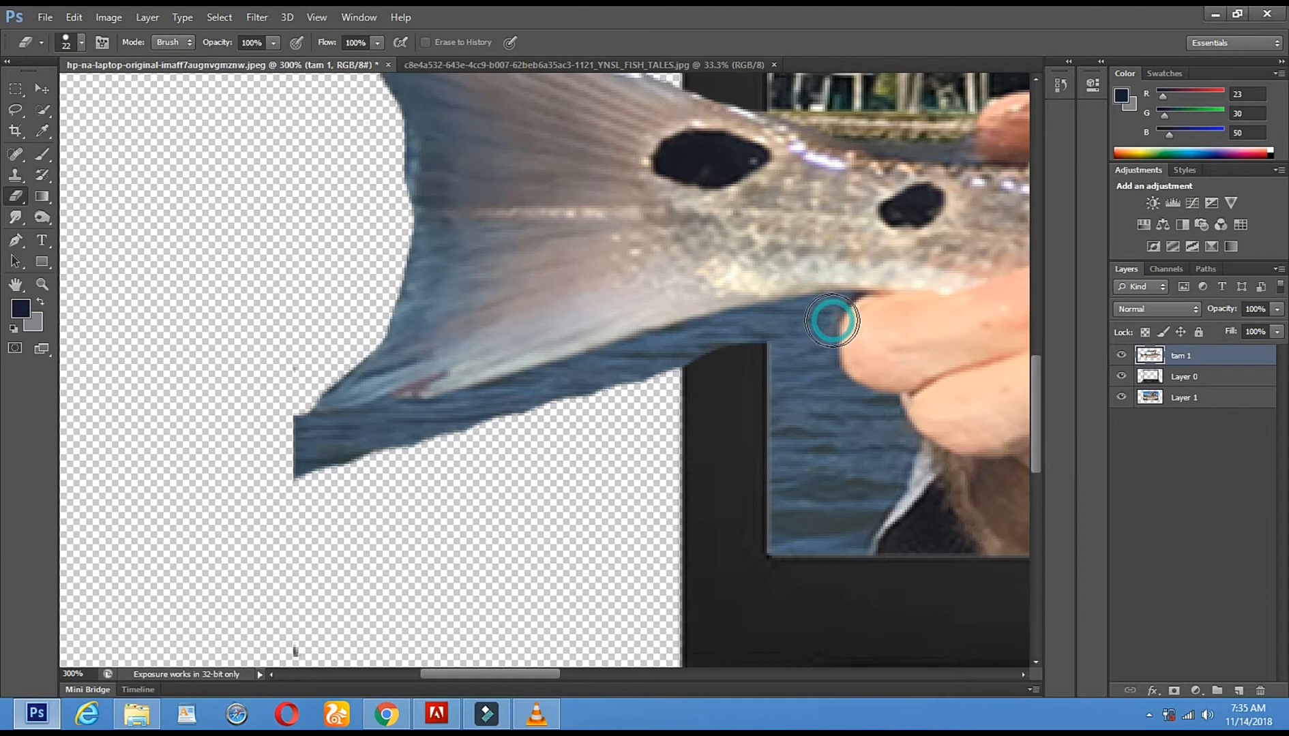
left_click(757, 334)
left_click_drag(612, 372, 603, 383)
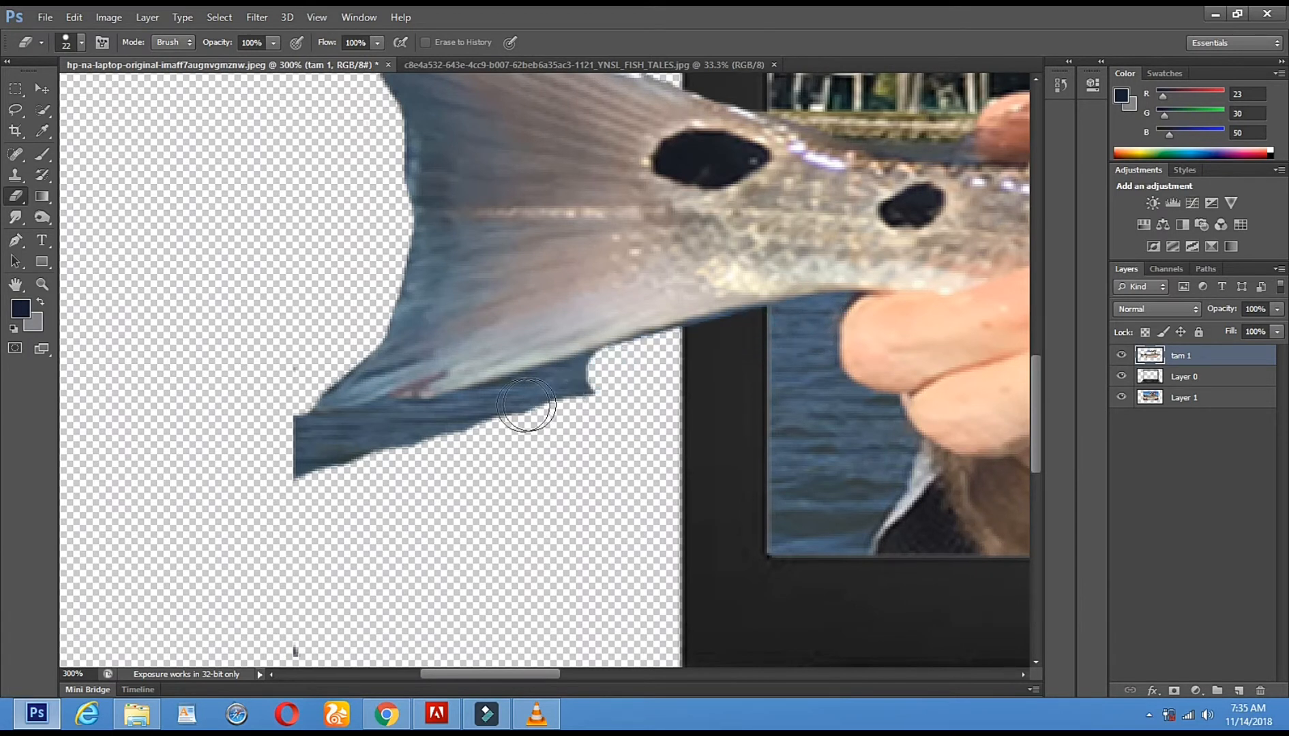
mouse_move(509, 406)
left_mouse_down()
mouse_move(304, 428)
mouse_move(457, 506)
left_mouse_up()
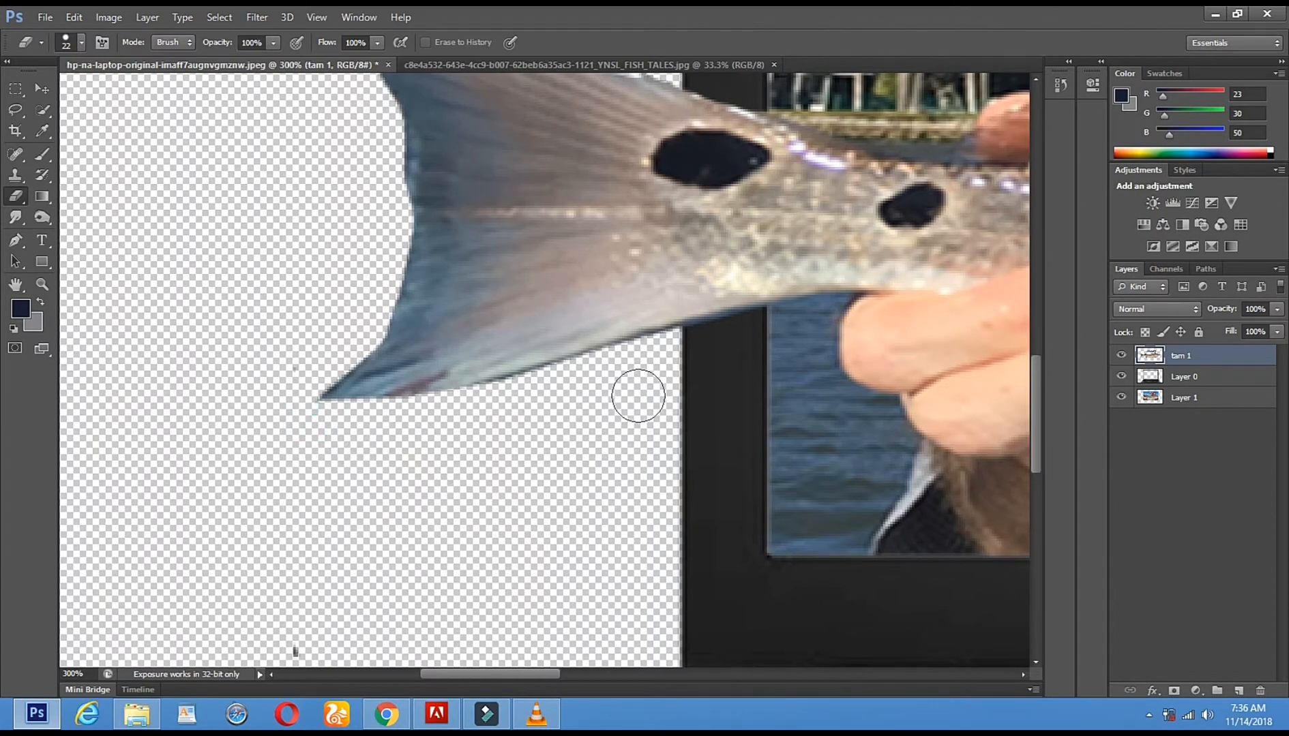
Examine the whole composite and the edges of the fish's tail for leftover background.
left_click(39, 301)
left_click(43, 285)
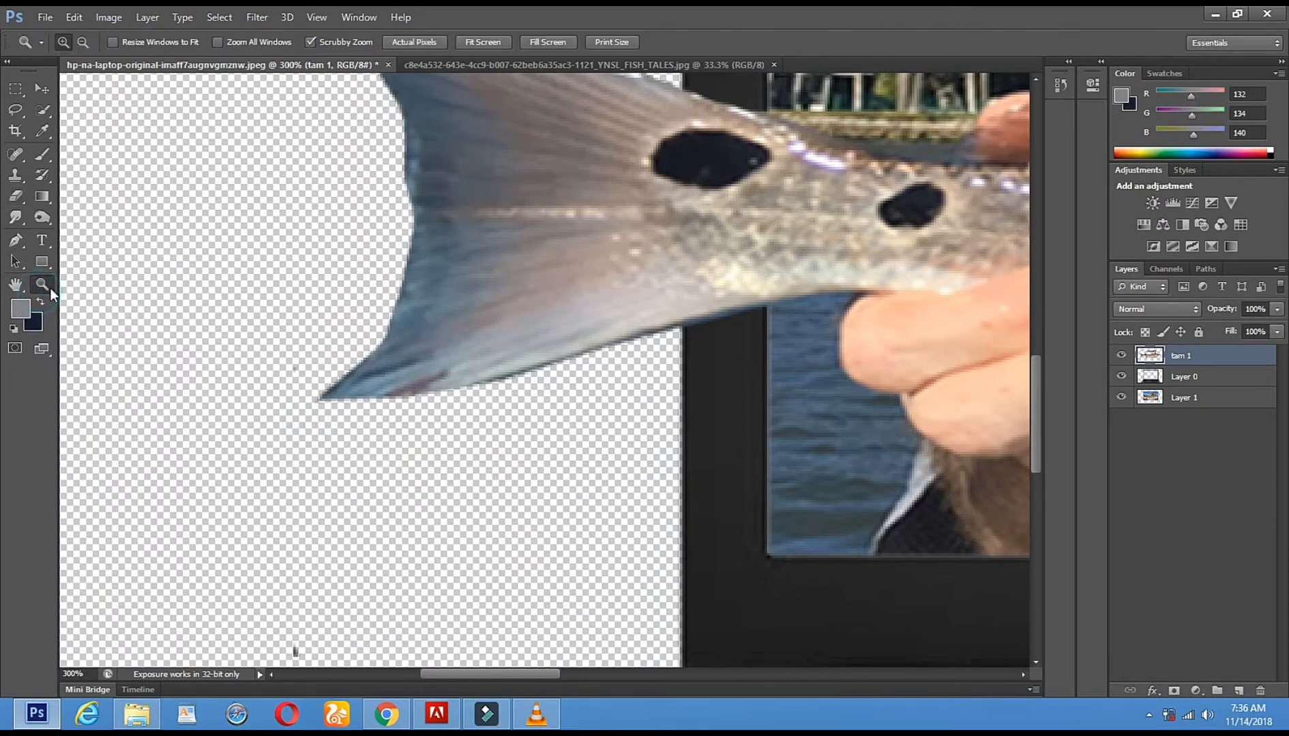
left_click(546, 344, "alt")
left_click(548, 346, "alt")
left_click(548, 346, "alt")
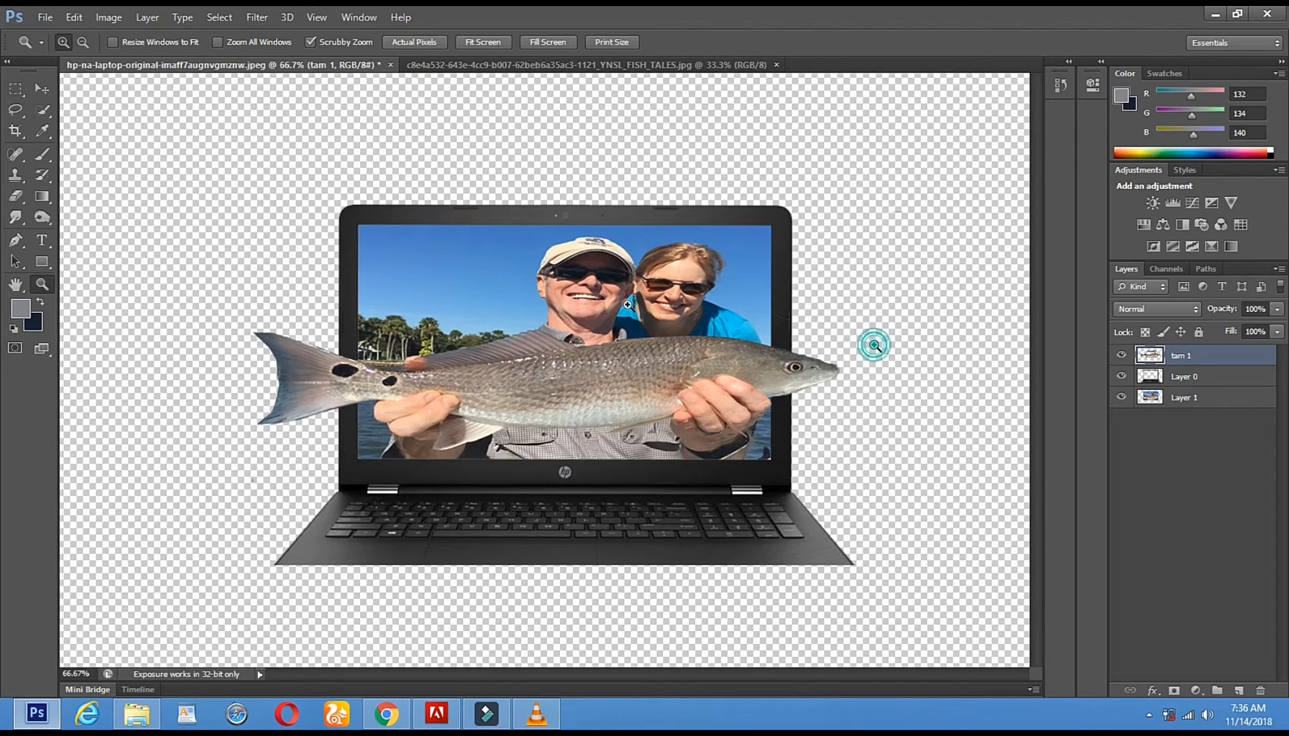
left_click(874, 346)
left_click(157, 270)
left_click_drag(58, 357, 570, 358)
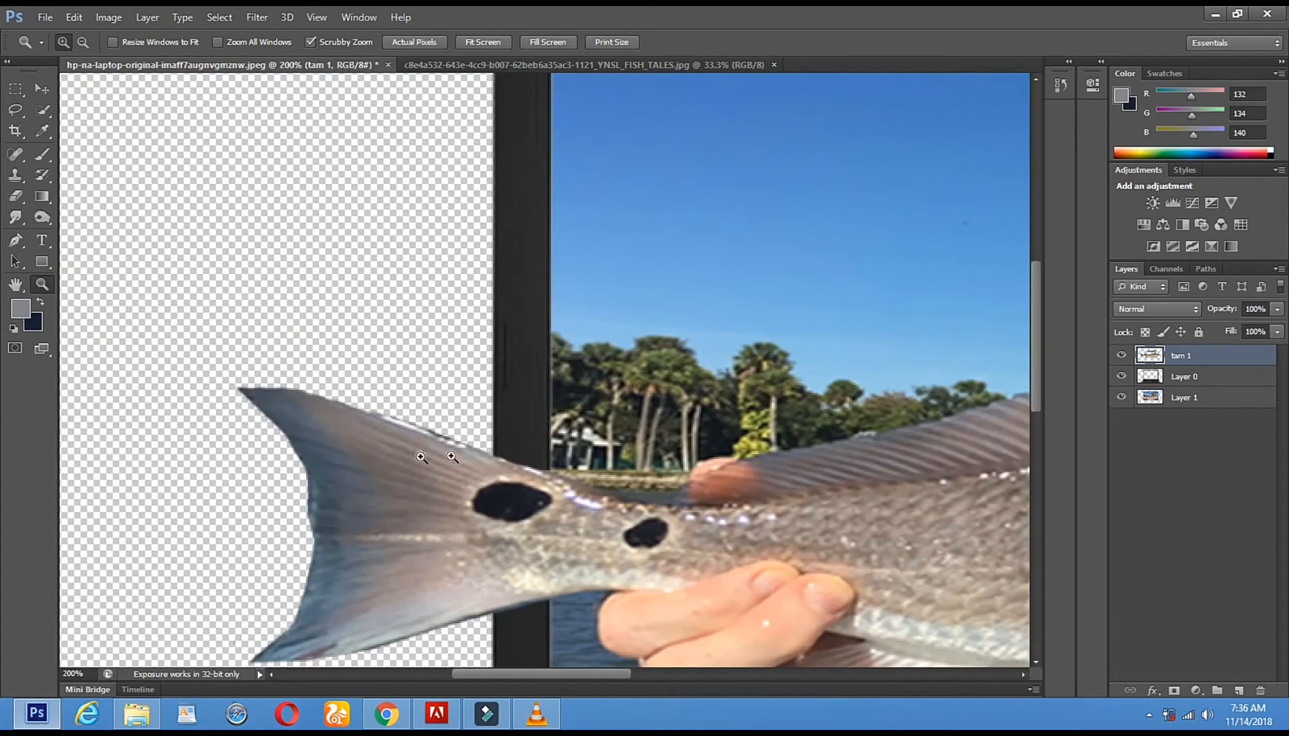
left_click(452, 457)
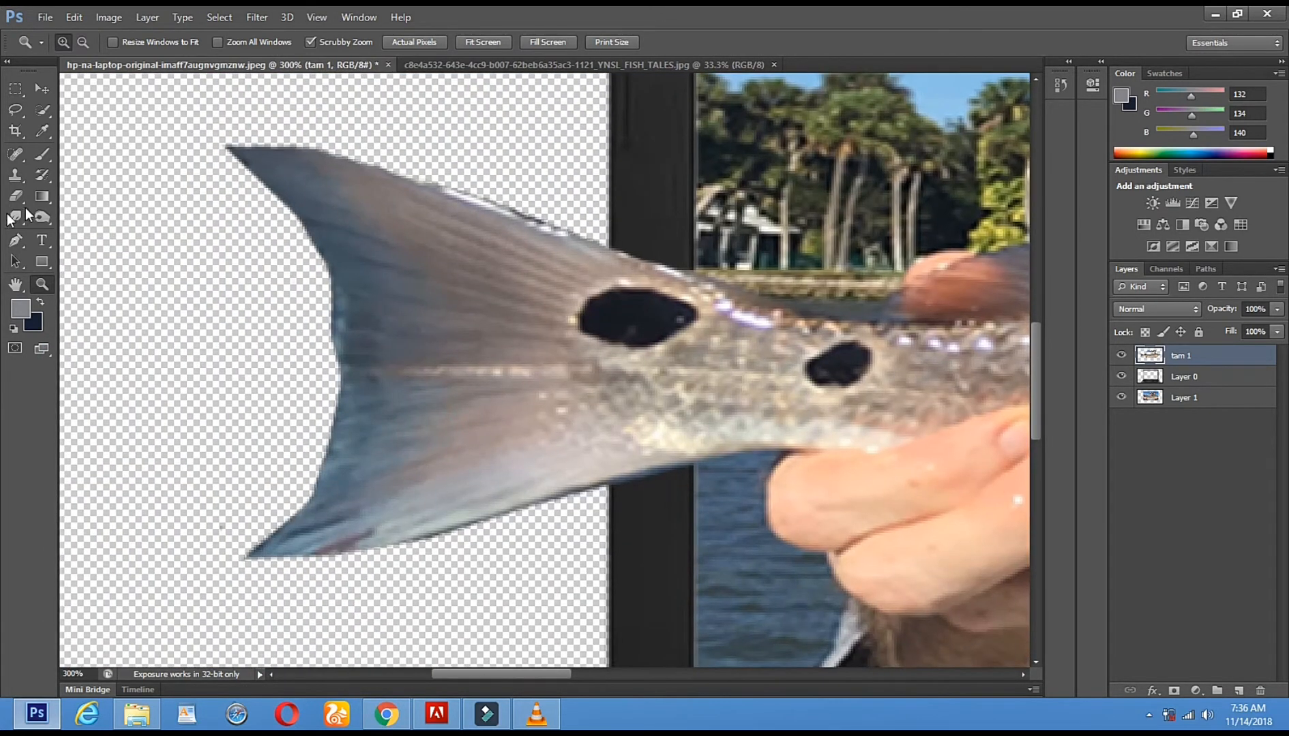
Smudge the tail's upper edge outward with a 24 px Smudge tool to form feathery fin strands.
left_click(16, 216)
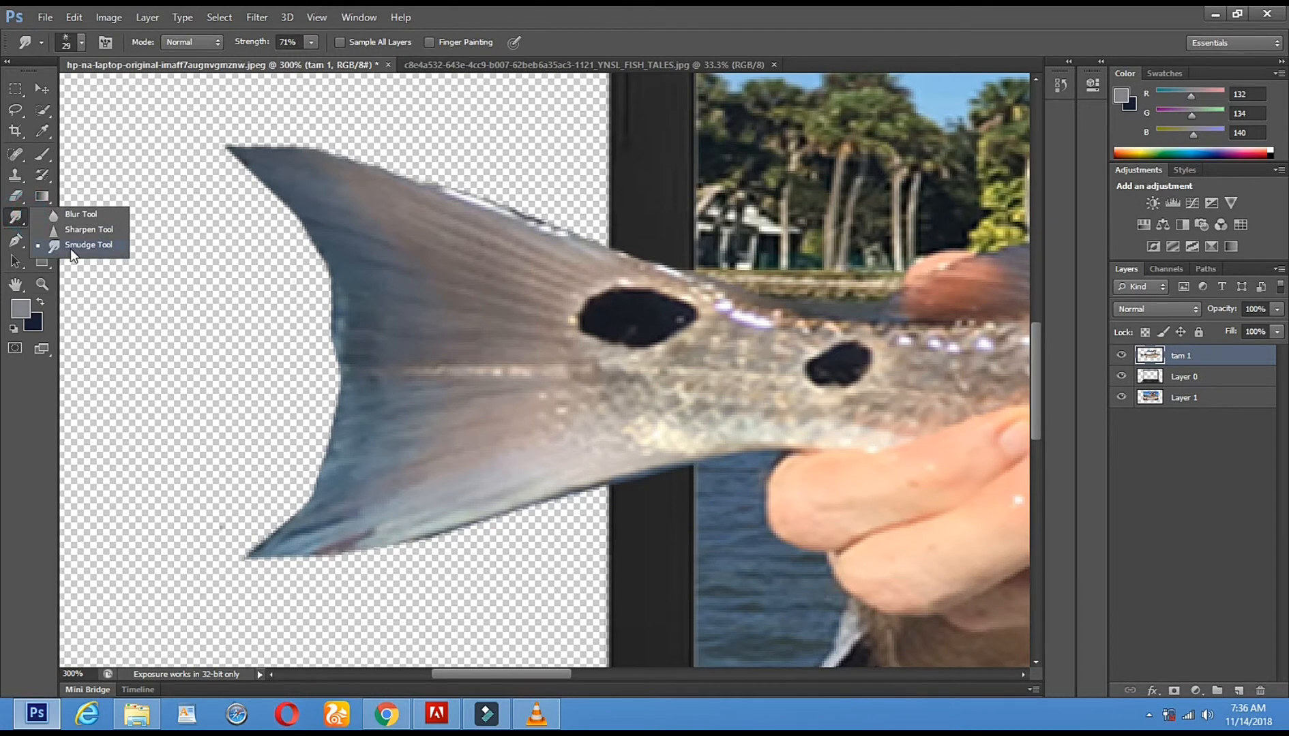
left_click(83, 247)
right_click(576, 383)
mouse_move(755, 534)
left_mouse_down()
mouse_move(754, 560)
mouse_move(759, 534)
left_mouse_up()
left_click(731, 538)
left_click(629, 195)
mouse_move(351, 163)
left_mouse_down()
mouse_move(251, 133)
mouse_move(109, 121)
left_mouse_up()
left_click_drag(402, 173, 236, 104)
left_click_drag(491, 225, 371, 138)
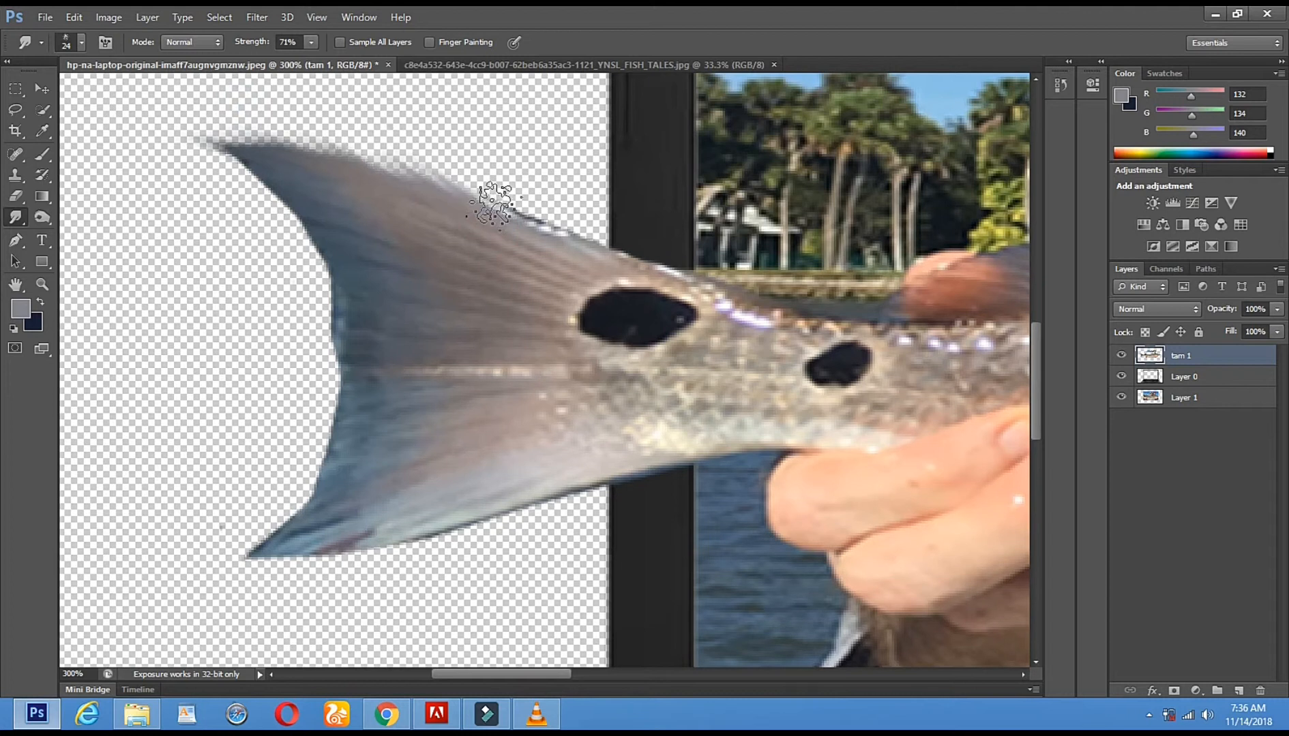
left_click_drag(571, 240, 491, 176)
Smudge the tail's concave rear edge outward, from below the upper tip down through the lower tip.
left_click_drag(307, 207, 182, 172)
left_click_drag(352, 250, 251, 219)
left_click_drag(344, 256, 251, 253)
left_click_drag(375, 281, 283, 281)
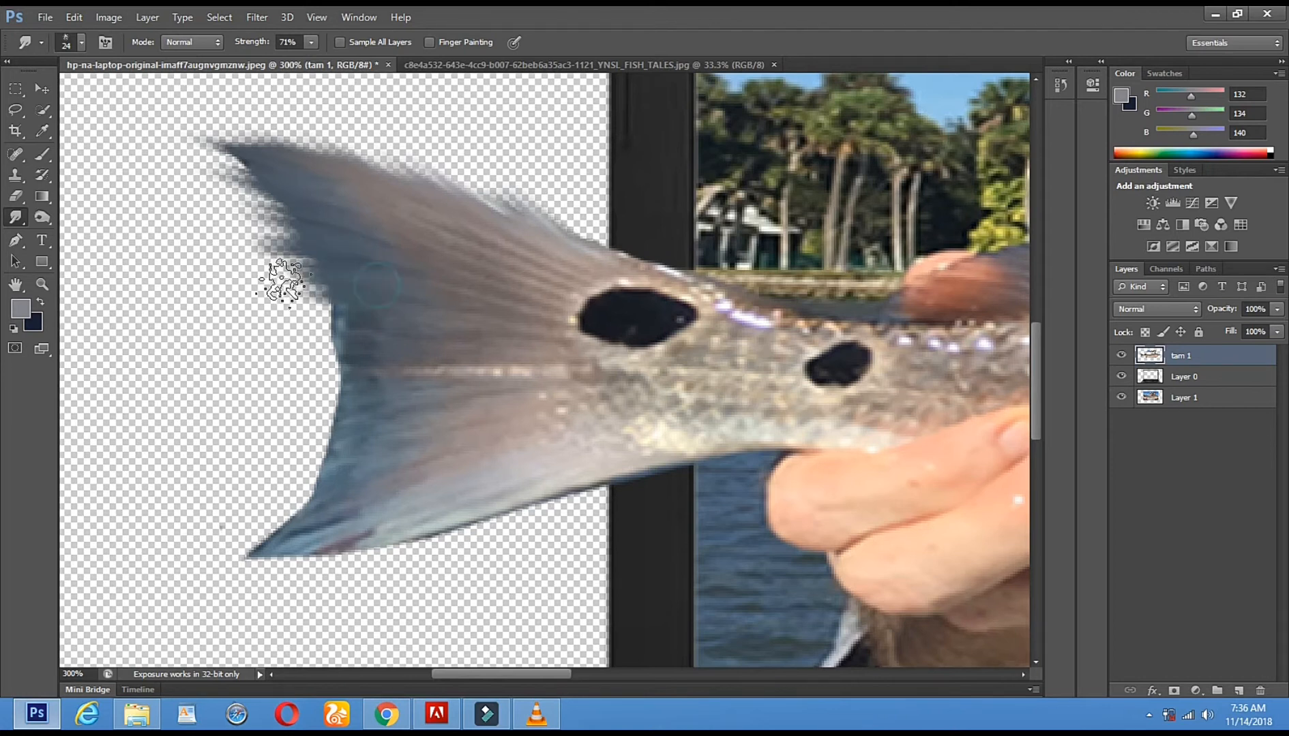
left_click_drag(358, 309, 305, 312)
mouse_move(358, 387)
left_mouse_down()
mouse_move(359, 348)
mouse_move(332, 352)
mouse_move(350, 416)
mouse_move(302, 423)
left_mouse_up()
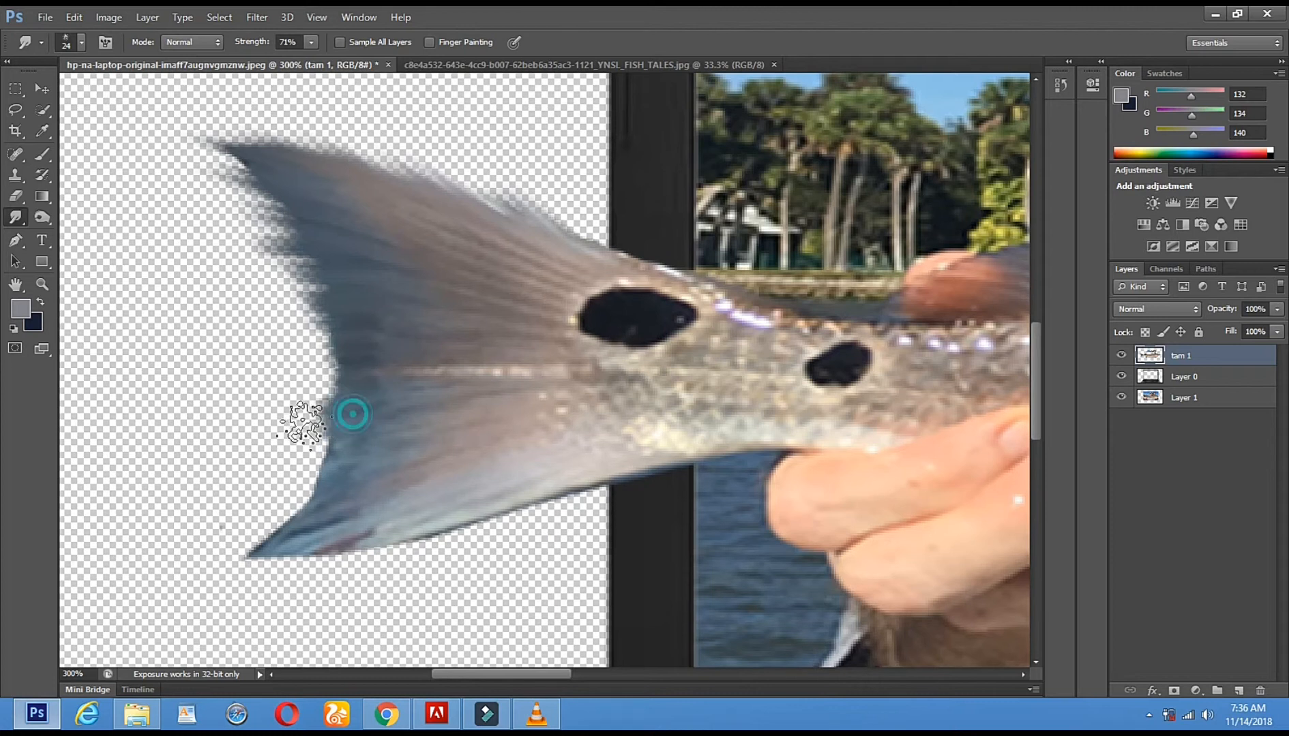
mouse_move(336, 478)
left_mouse_down()
mouse_move(294, 482)
mouse_move(309, 515)
mouse_move(282, 514)
mouse_move(281, 537)
mouse_move(115, 598)
left_mouse_up()
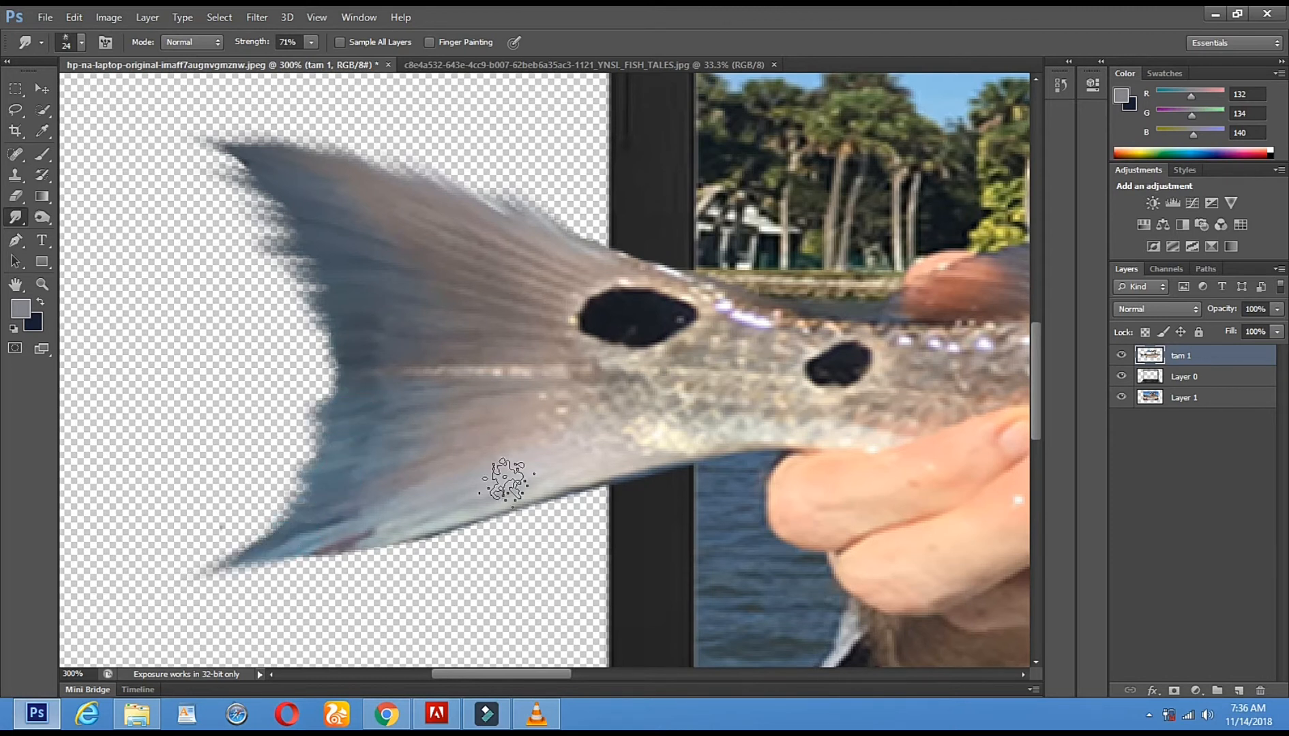
Smudge the tail's lower edge outward in short strokes from the lower tip to the laptop frame.
left_click_drag(349, 547, 307, 573)
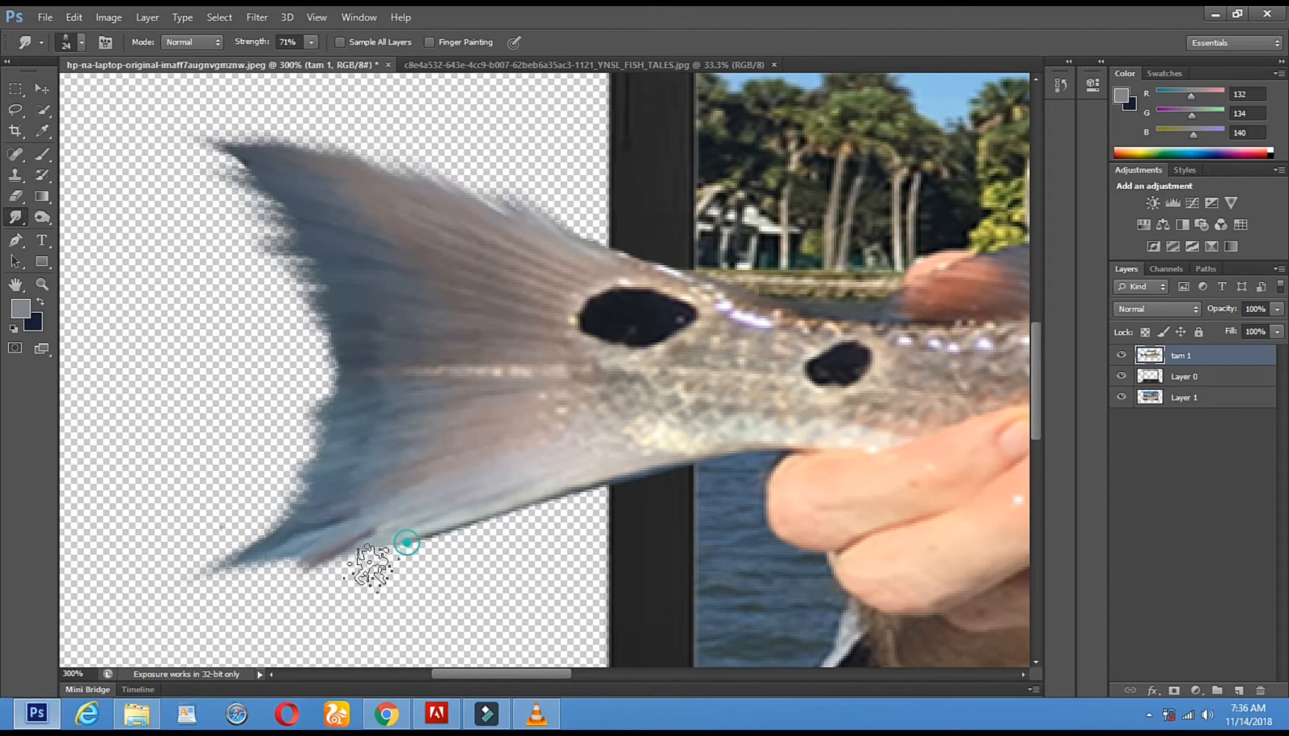
left_click_drag(456, 525, 426, 552)
left_click_drag(512, 518, 484, 547)
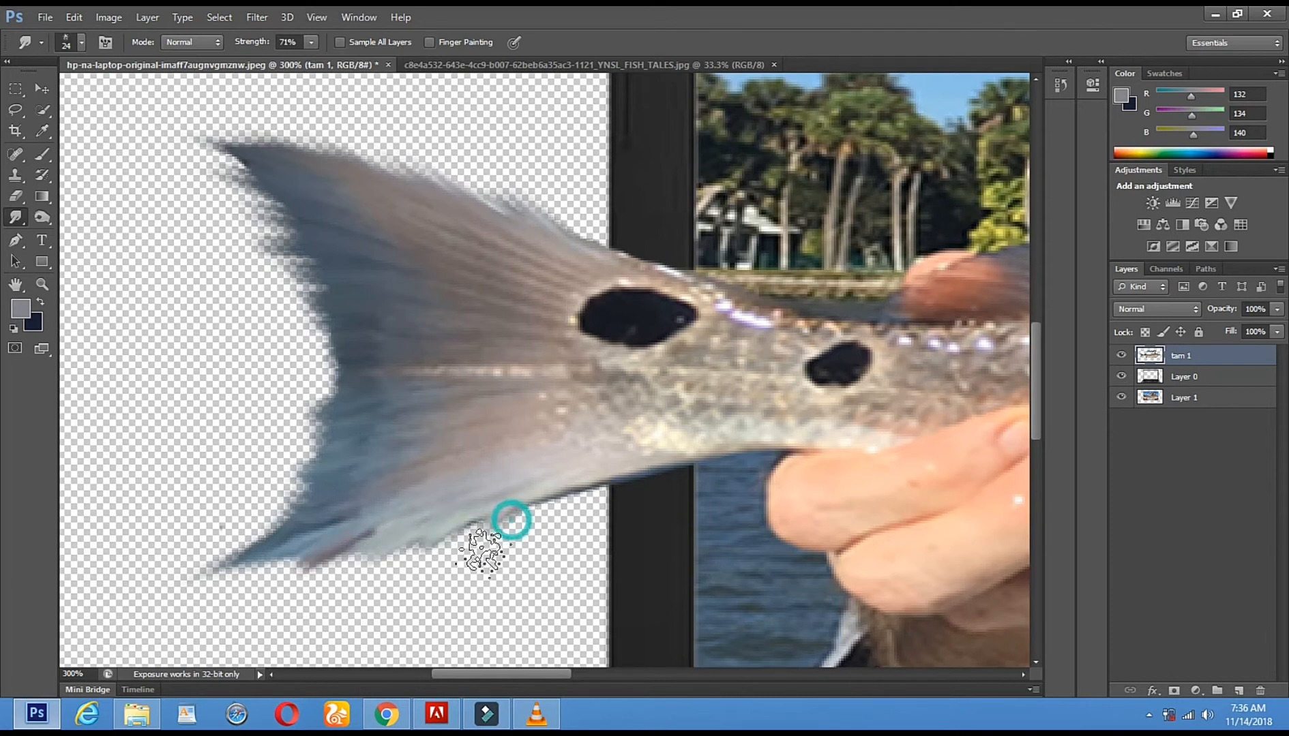
left_click_drag(571, 498, 539, 532)
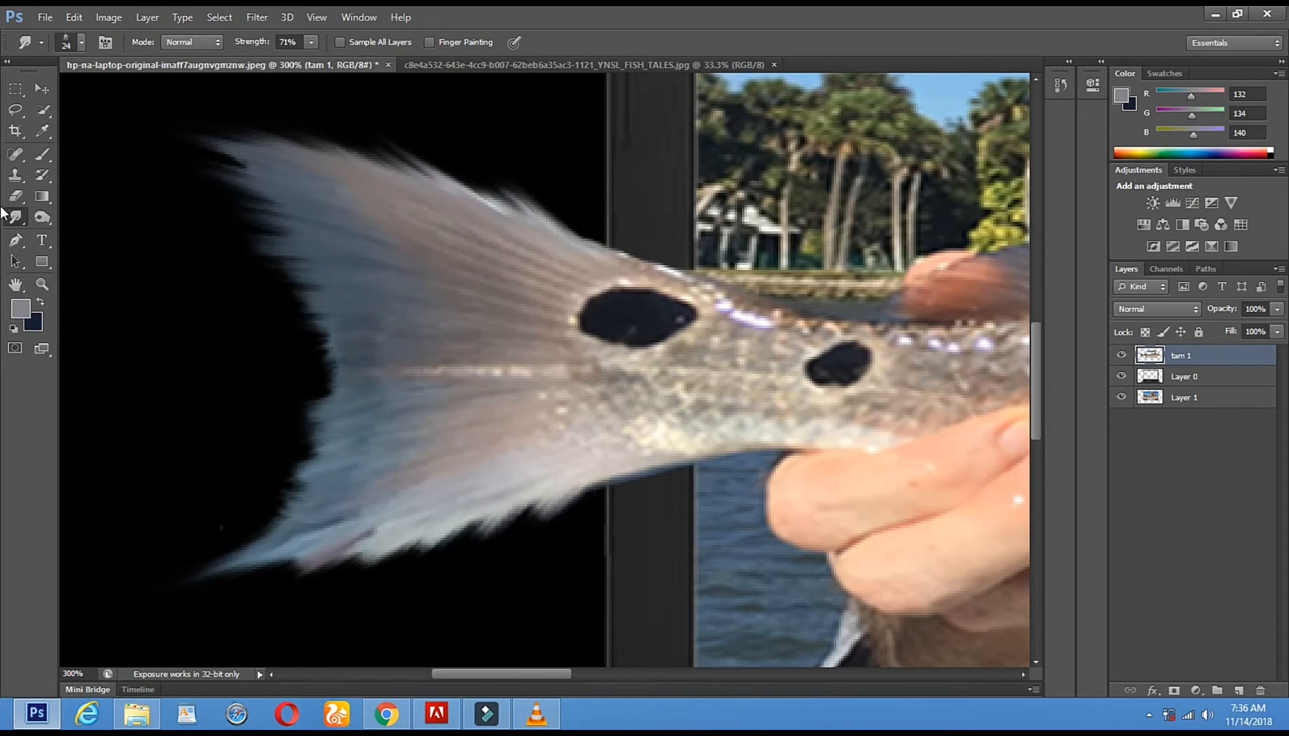
Examine the smudged tail edges up close and within the whole composite.
left_click(42, 286)
left_click(633, 383)
left_click(639, 377)
left_click(614, 470)
left_click(612, 478, "alt")
left_click(613, 478, "alt")
left_click(613, 478, "alt")
left_click(612, 478, "alt")
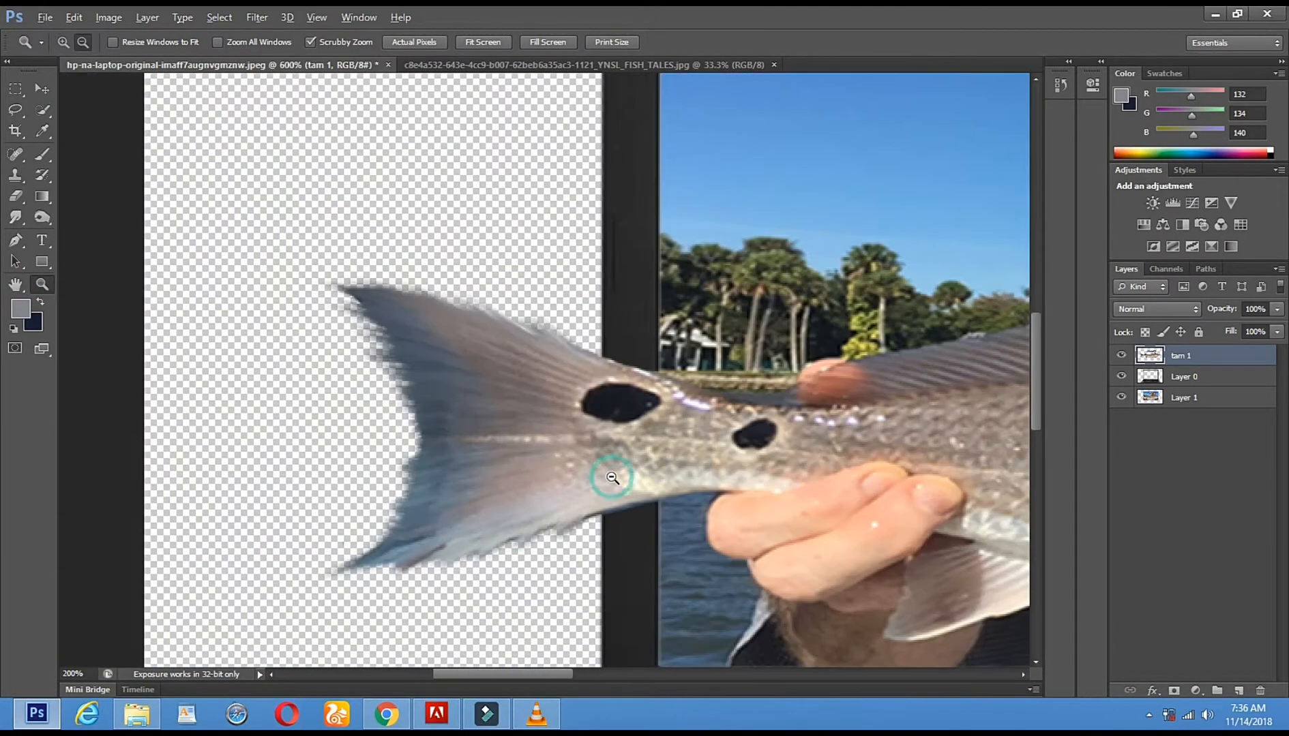
left_click(612, 478, "alt")
left_click(654, 486, "alt")
left_click(653, 485, "alt")
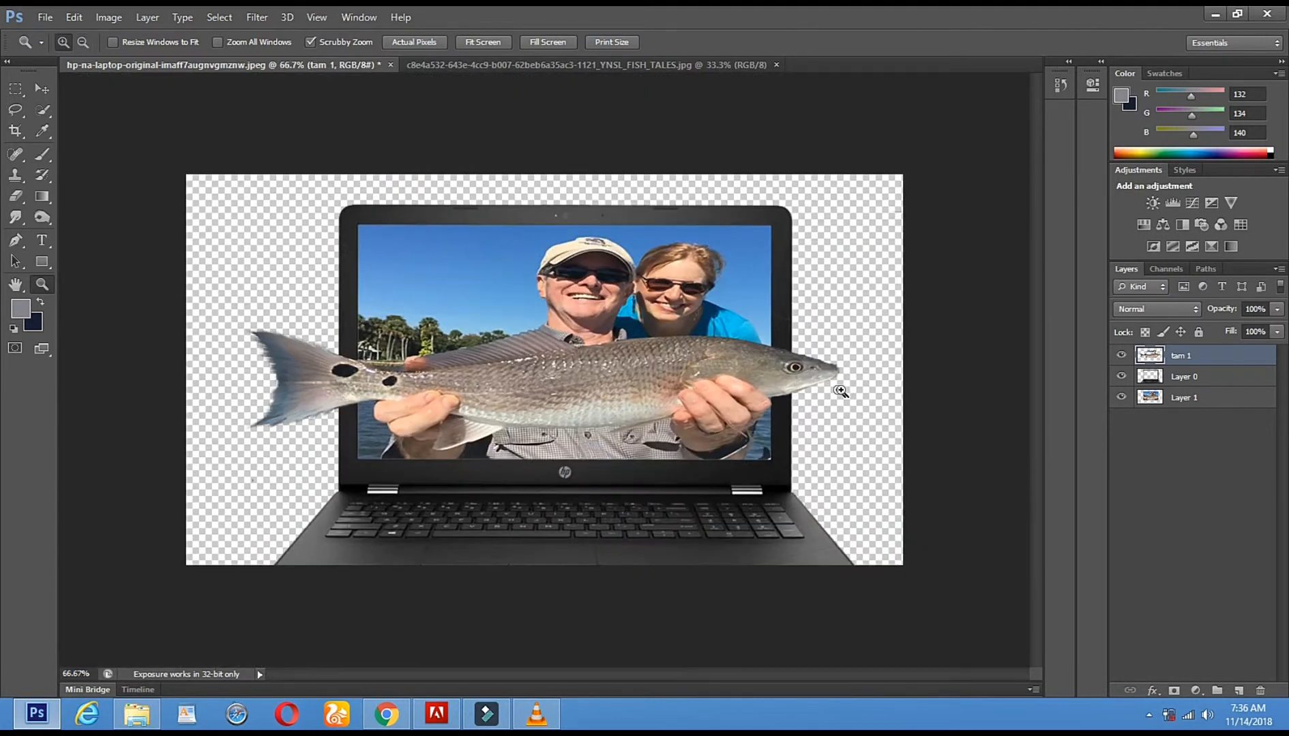
Smooth the lower edge of the fish's jaw outside the laptop frame with the 24 px Smudge tool.
left_click(851, 385)
left_click(864, 391)
left_click(862, 390)
left_click(860, 389)
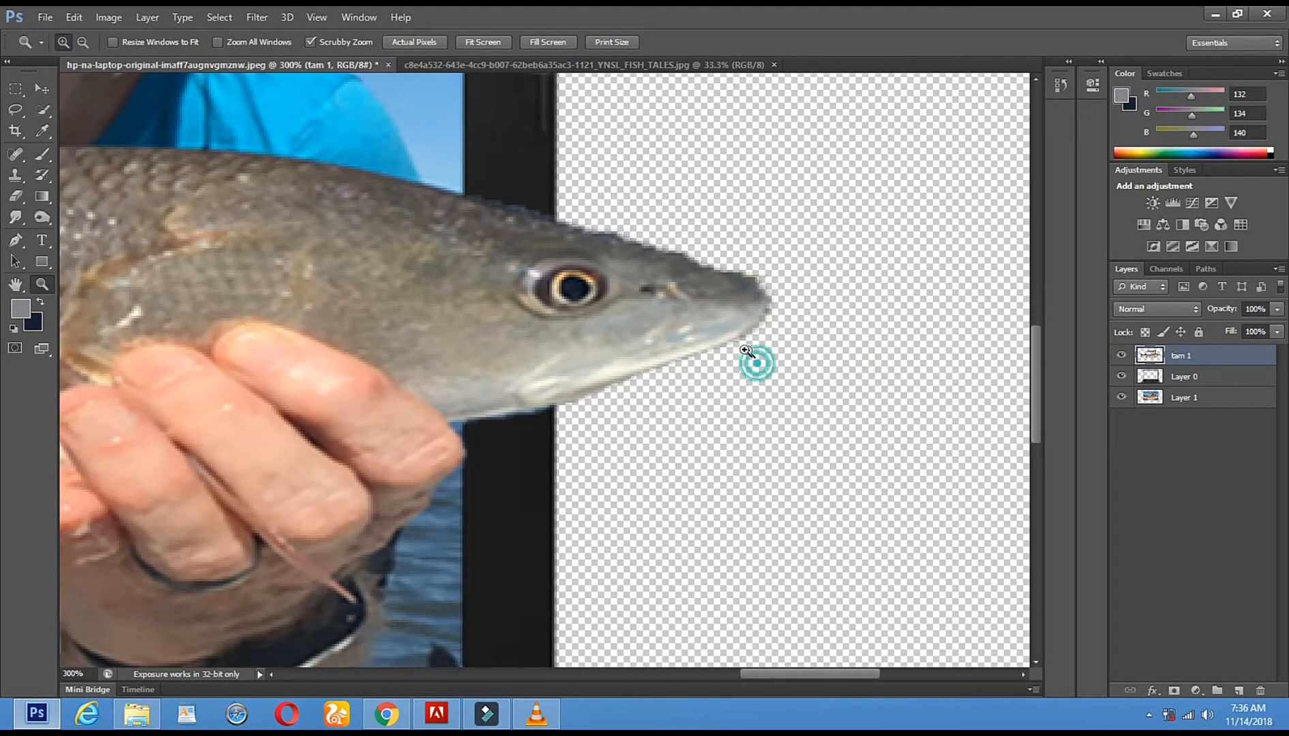
left_click(755, 360)
left_click(492, 424)
left_click(15, 216)
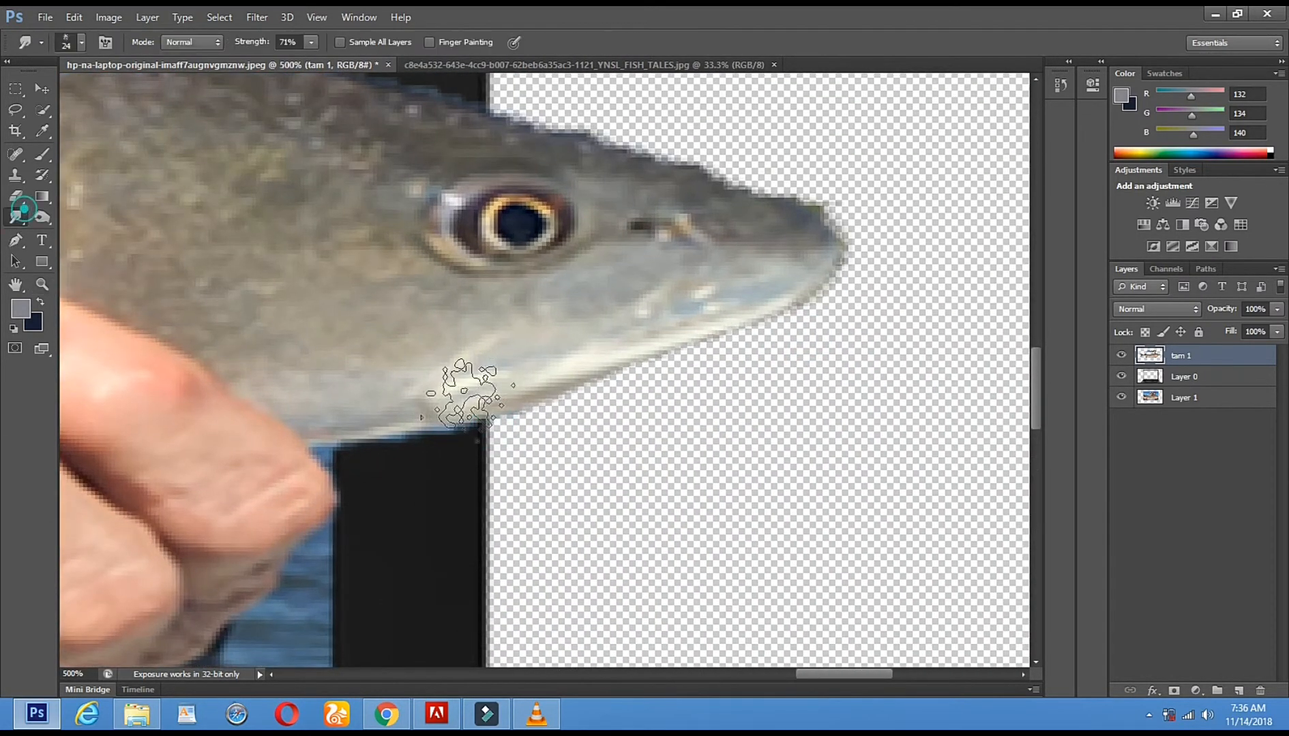
mouse_move(595, 397)
left_mouse_down()
mouse_move(685, 351)
mouse_move(771, 362)
left_mouse_up()
Smooth the upper edge of the fish's head toward the snout with the Smudge tool.
key("space")
left_click_drag(859, 305, 808, 459)
mouse_move(573, 287)
left_mouse_down()
mouse_move(576, 276)
mouse_move(600, 293)
mouse_move(650, 290)
mouse_move(716, 323)
left_mouse_up()
left_click(716, 327)
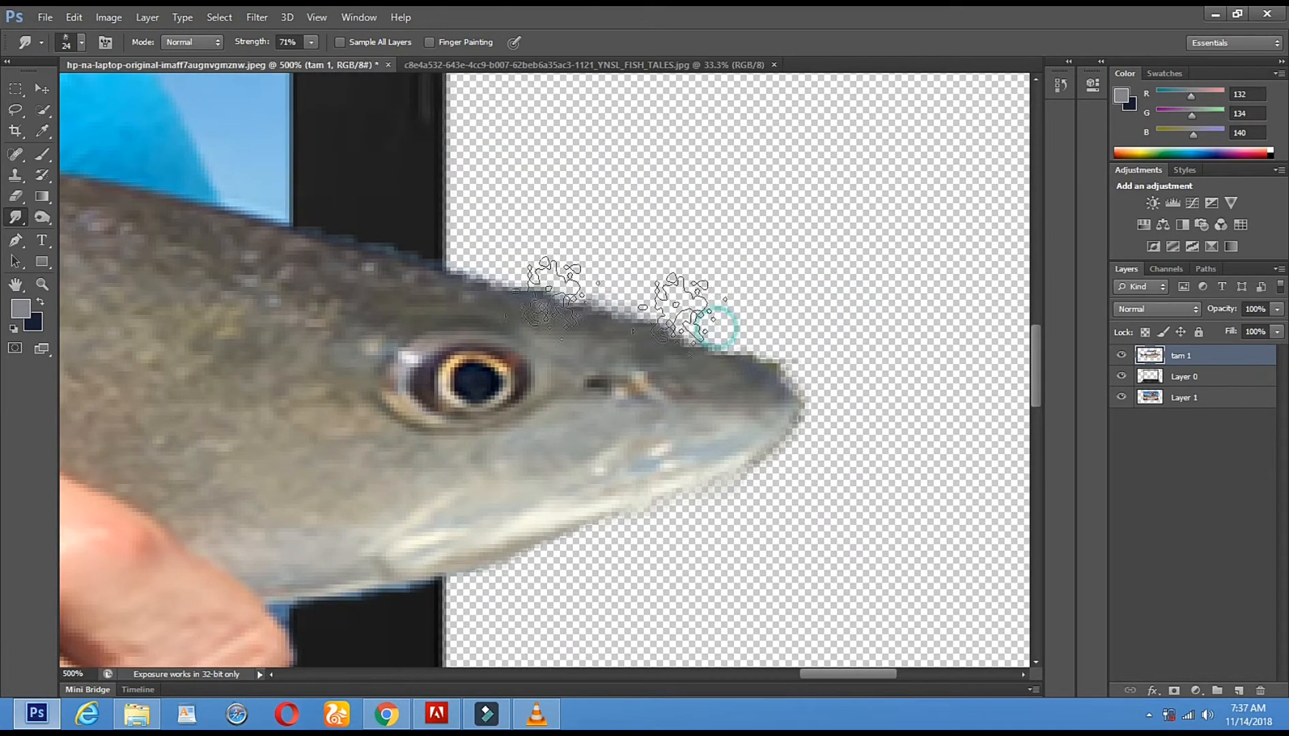
left_click_drag(475, 256, 486, 240)
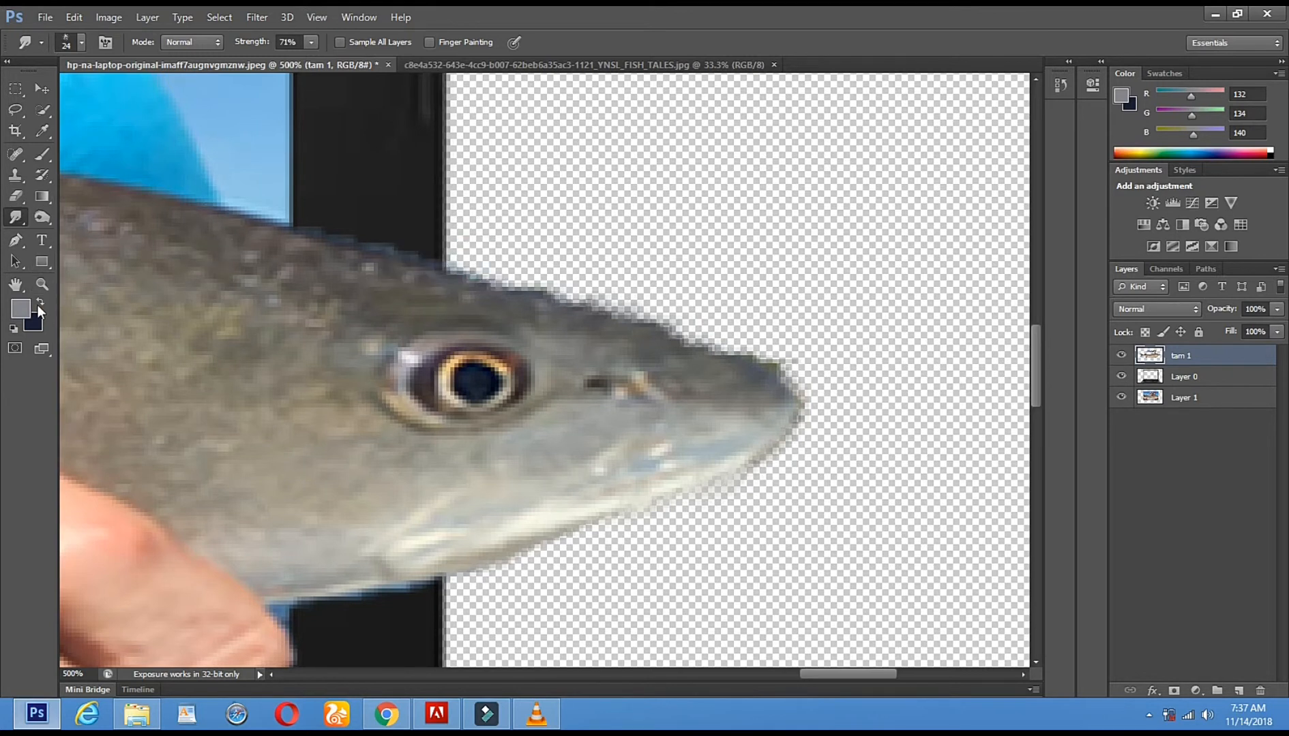
Open the Spider-Man image rh7atgtq from the Desktop.
left_click(42, 286)
left_click(489, 291, "alt")
left_click(489, 291, "alt")
left_click(488, 291, "alt")
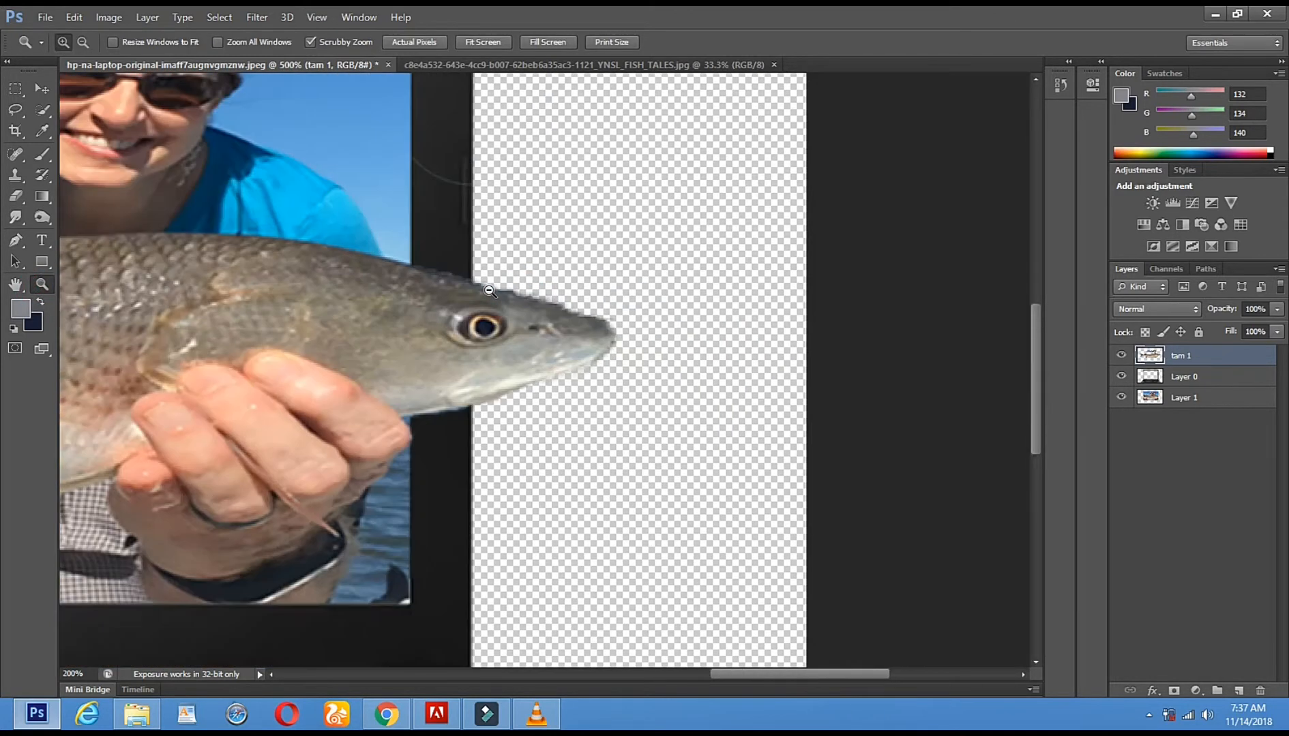
left_click(489, 291, "alt")
left_click(488, 291, "alt")
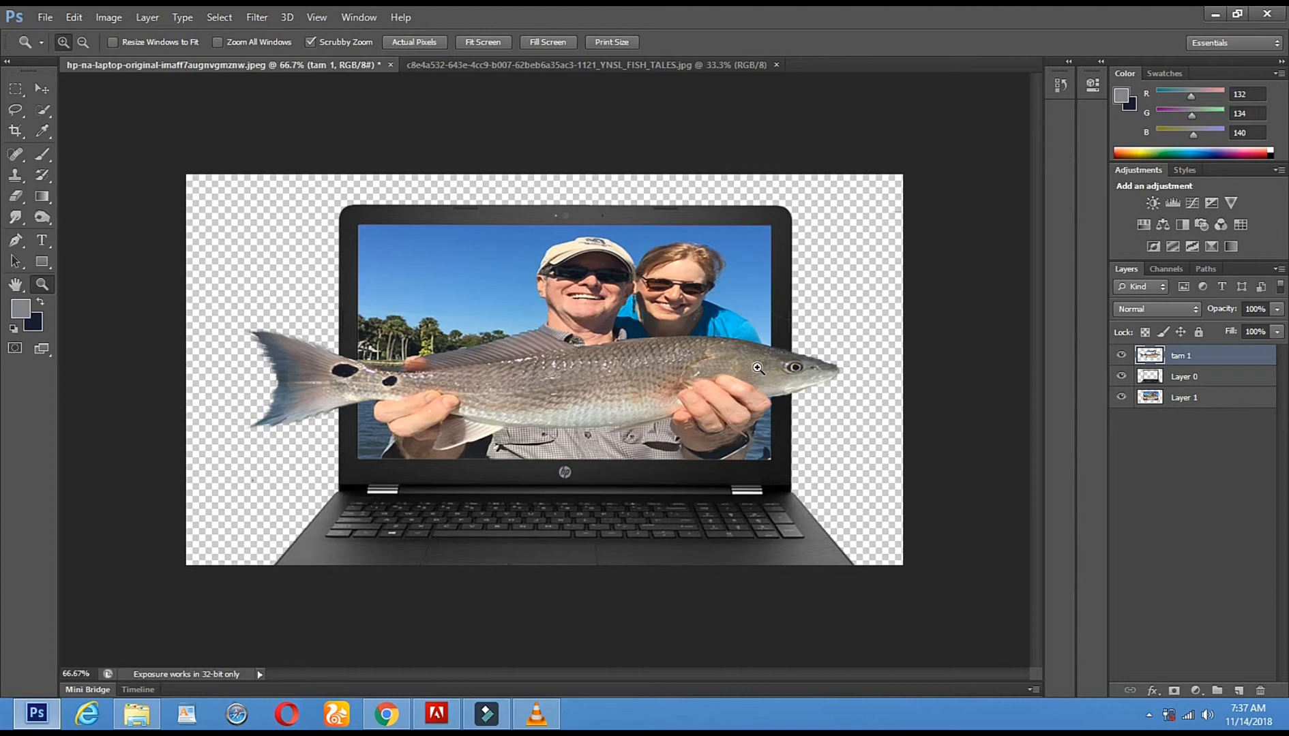
left_click(44, 17)
left_click(66, 47)
left_click(464, 437)
scroll(482, 440, "down", 10)
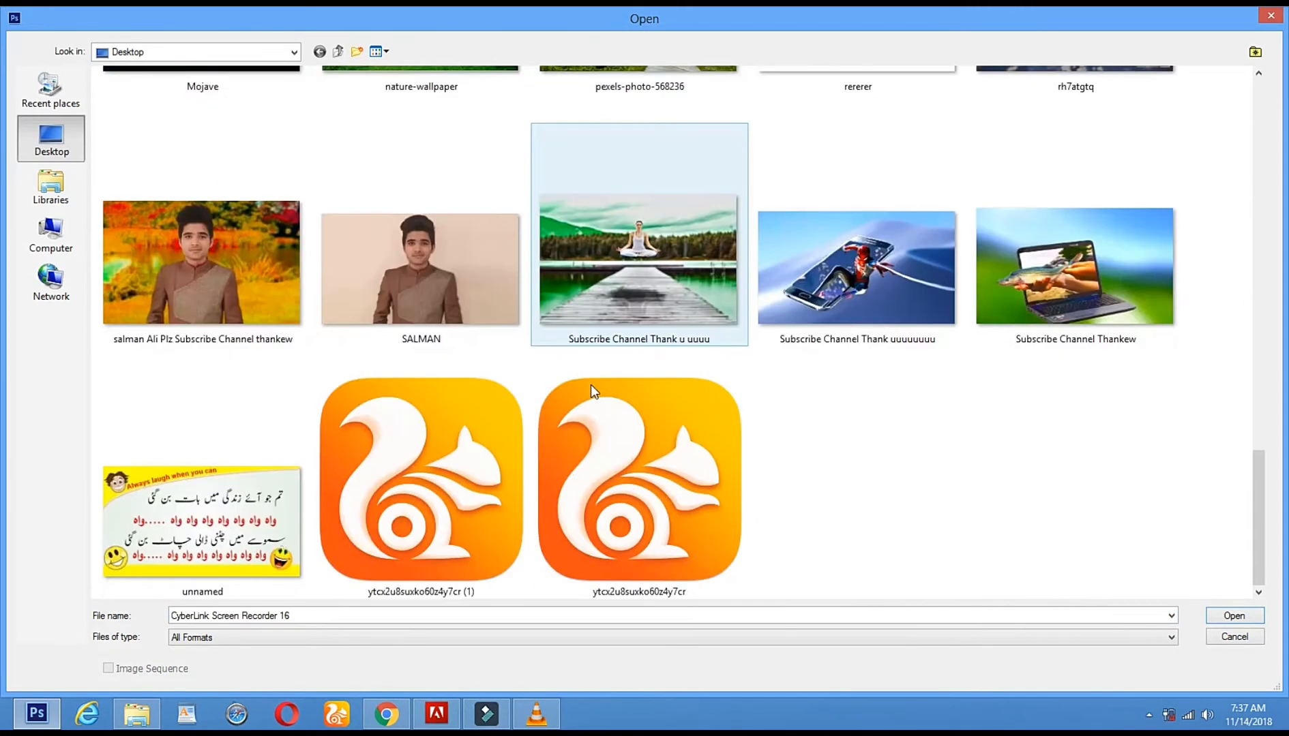
scroll(572, 419, "up", 8)
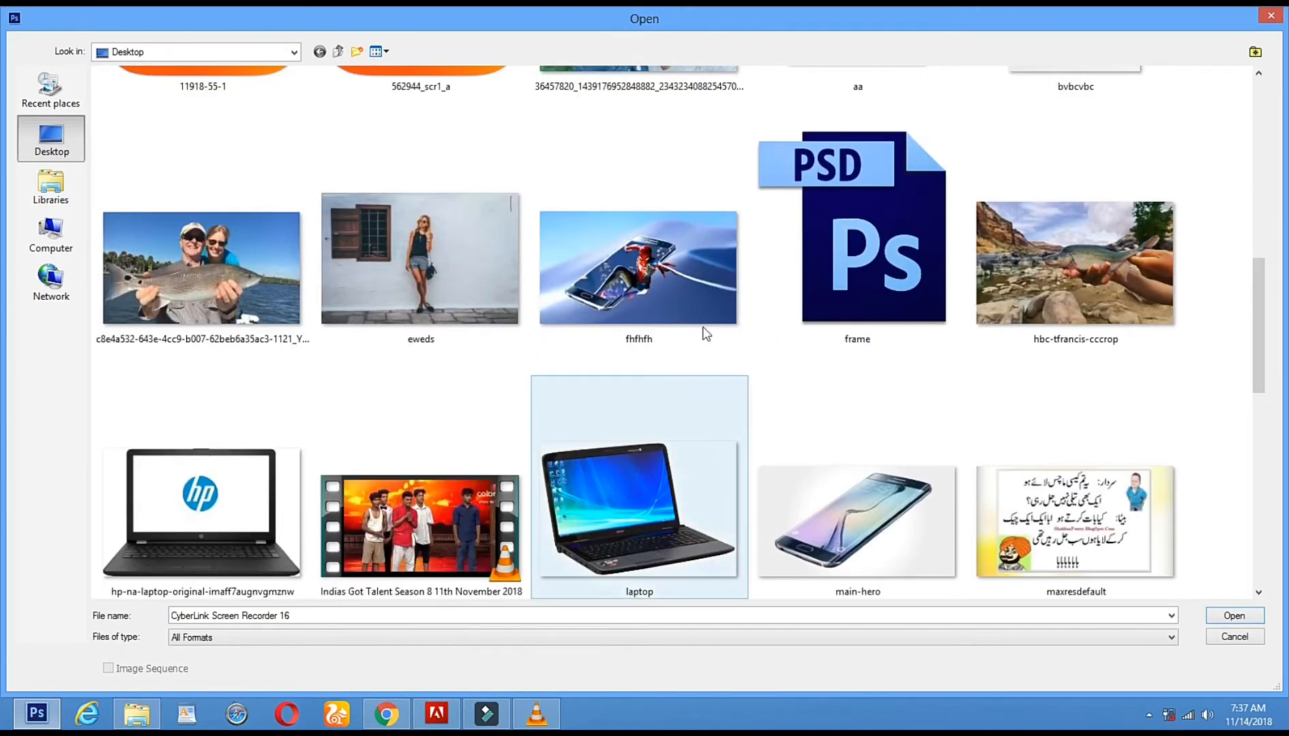
scroll(715, 316, "up", 3)
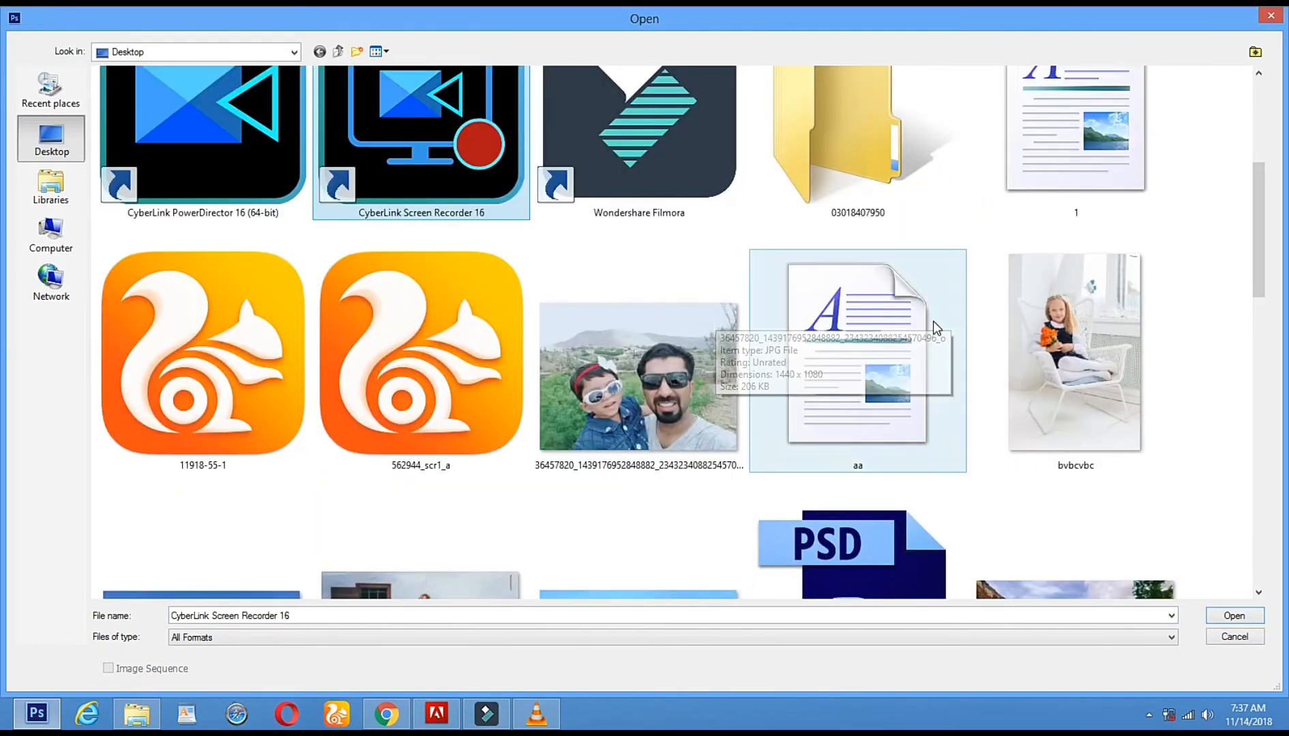
scroll(932, 320, "down", 5)
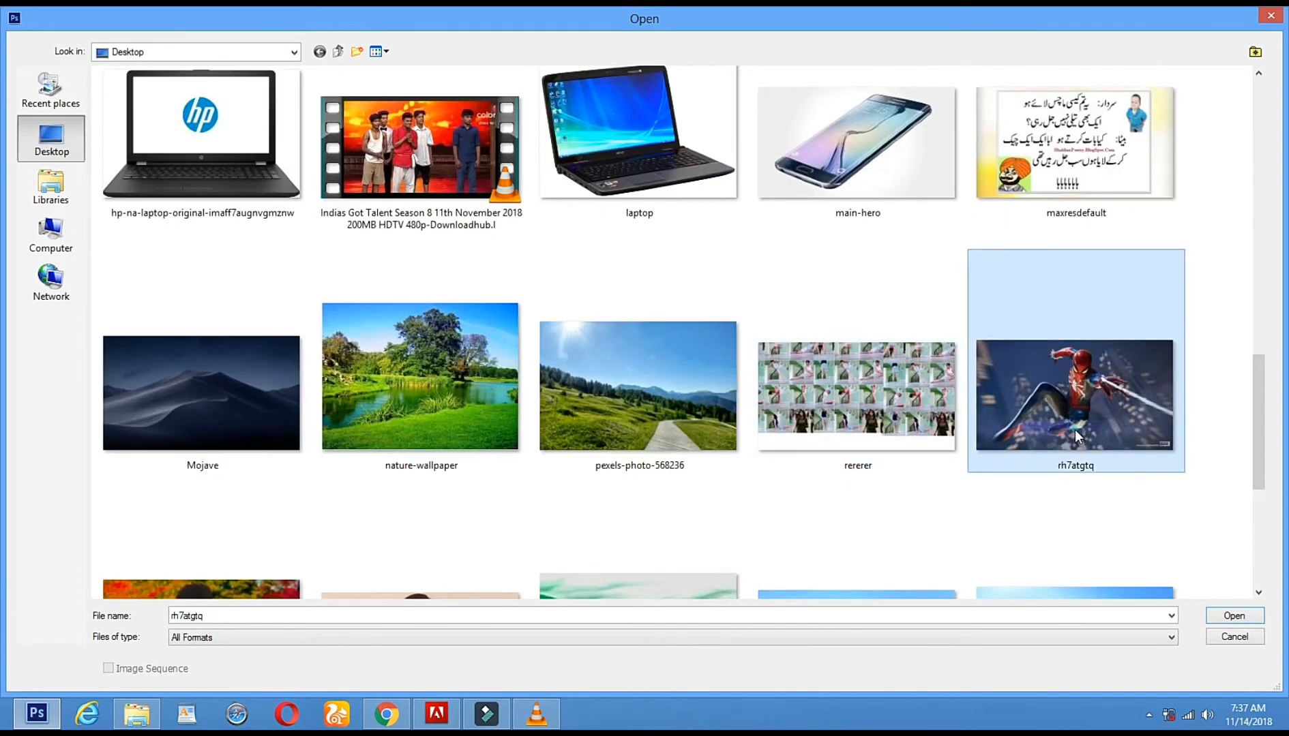
double_click(1073, 430)
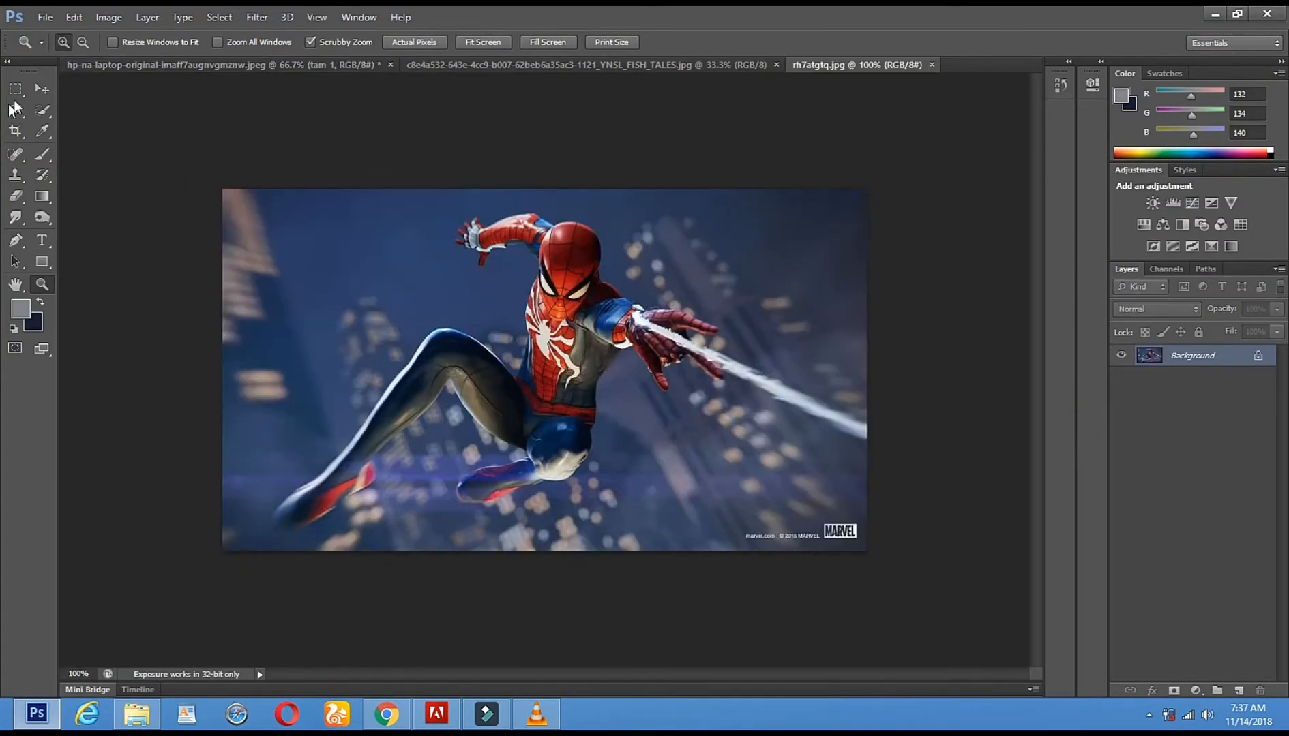
Select the entire Spider-Man image and move it into the laptop composite as a new layer.
left_click(16, 90)
left_click_drag(216, 168, 992, 549)
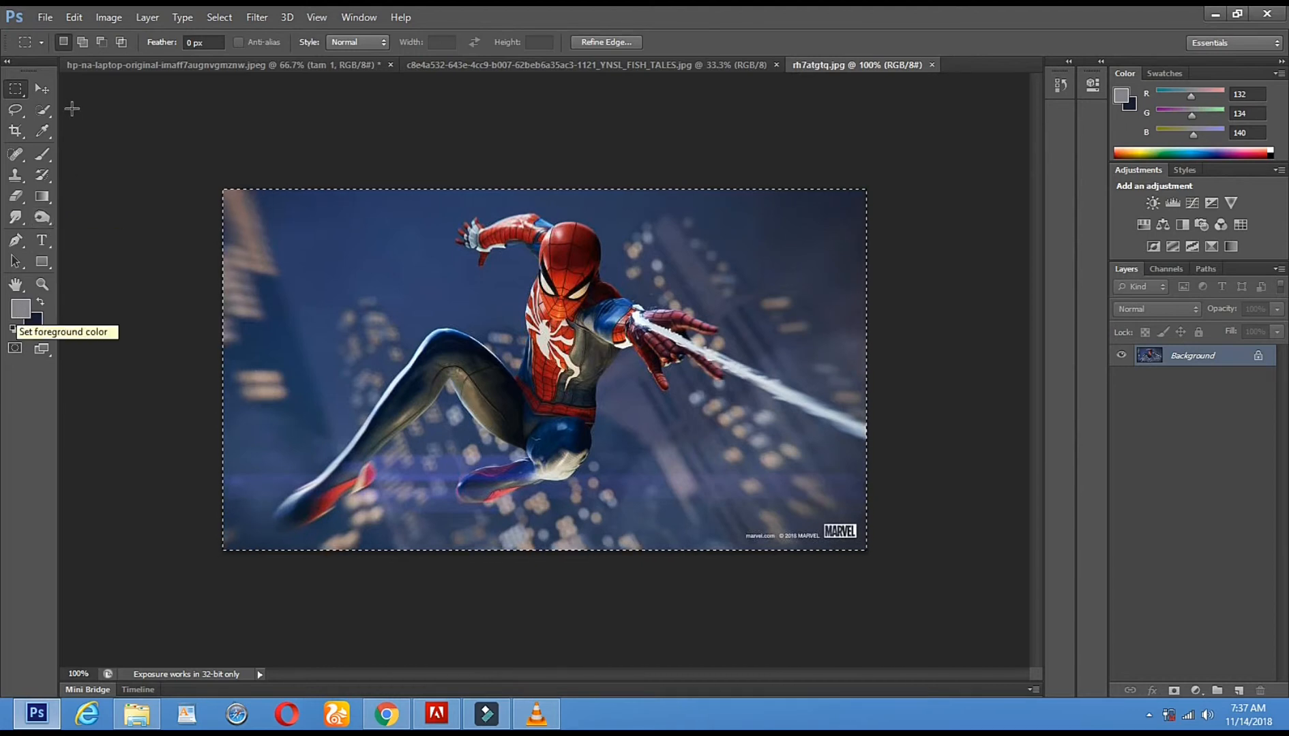
left_click(42, 88)
left_click_drag(614, 345, 345, 272)
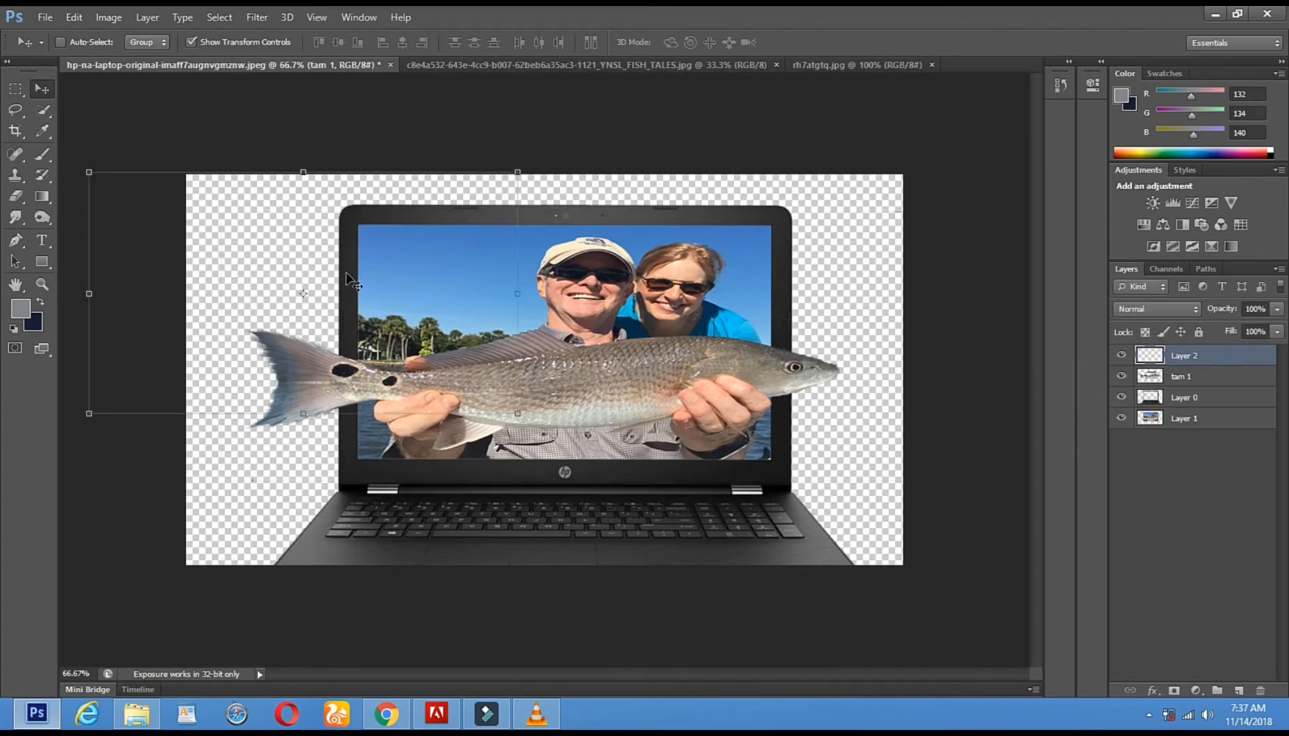
Align the Spider-Man layer with the canvas's lower-left corner, scale it to 169.00% by 165.56% to cover the canvas, and apply the transformation.
left_click_drag(478, 358, 575, 509)
left_click_drag(616, 325, 839, 195)
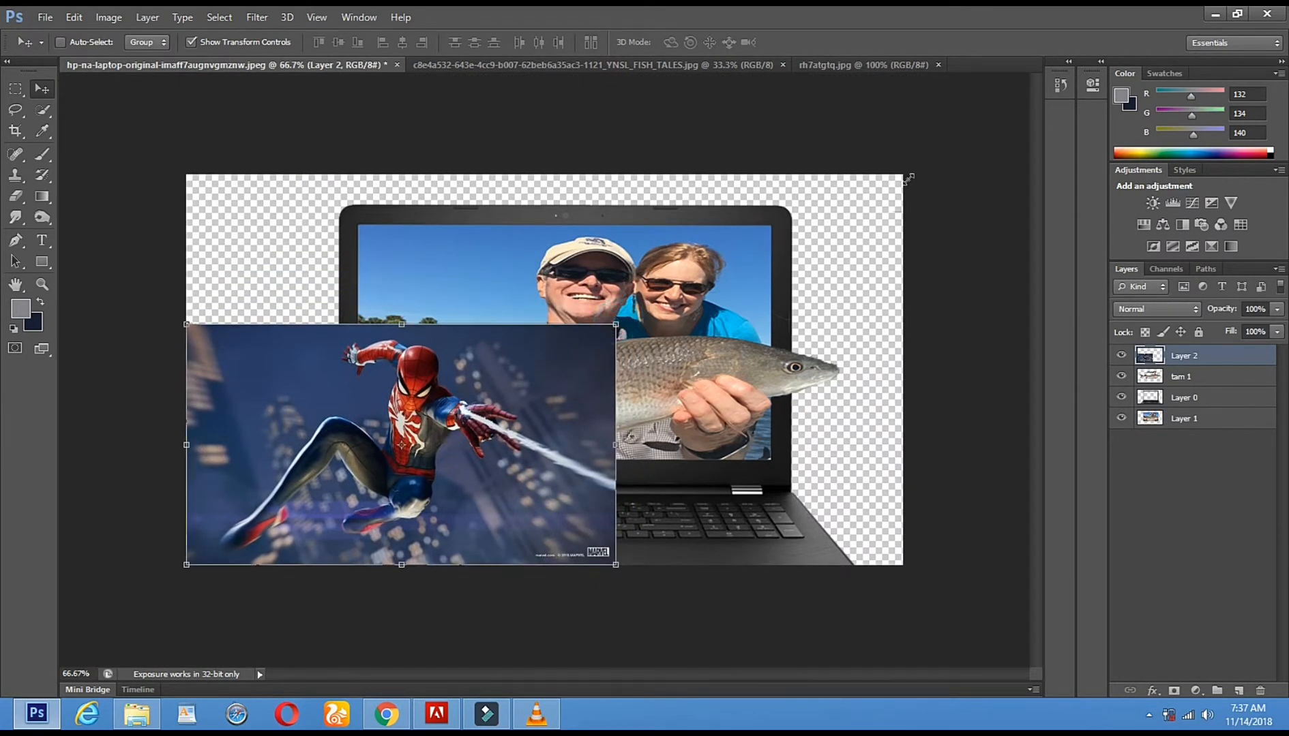
left_click_drag(914, 163, 912, 165)
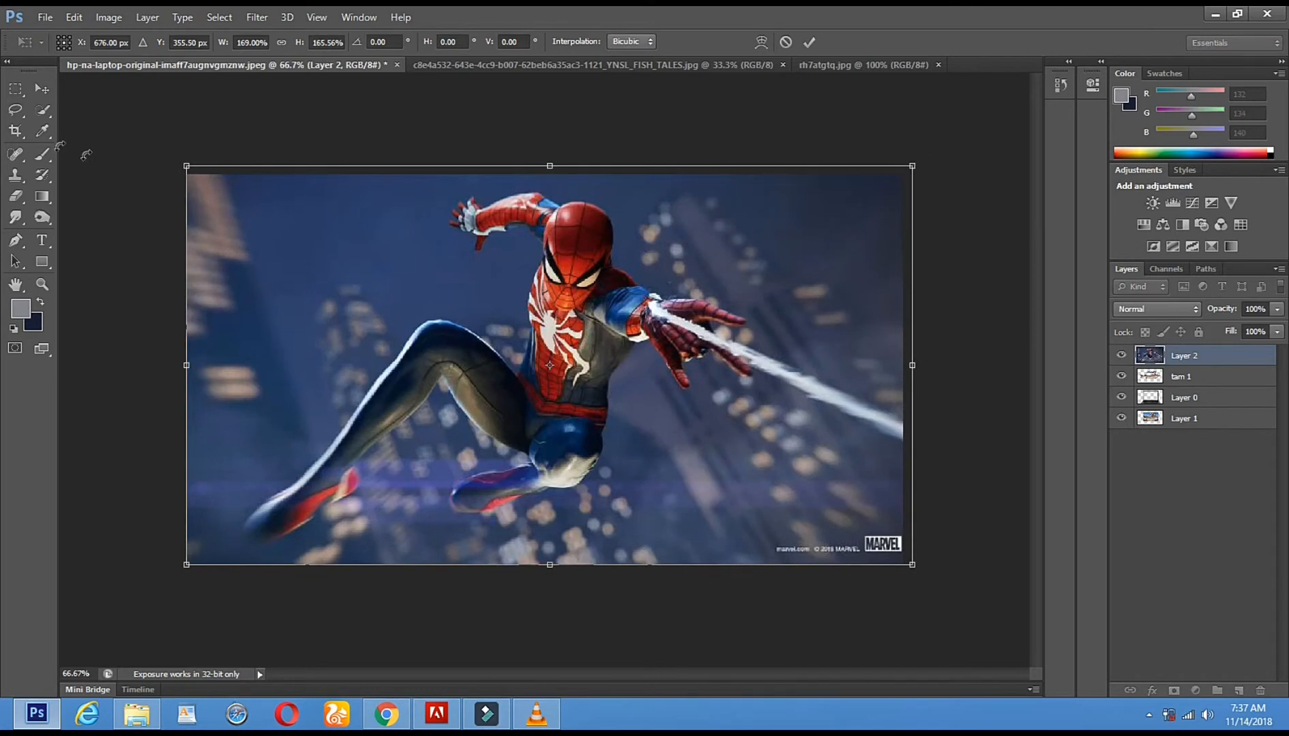
left_click(42, 88)
left_click(583, 285)
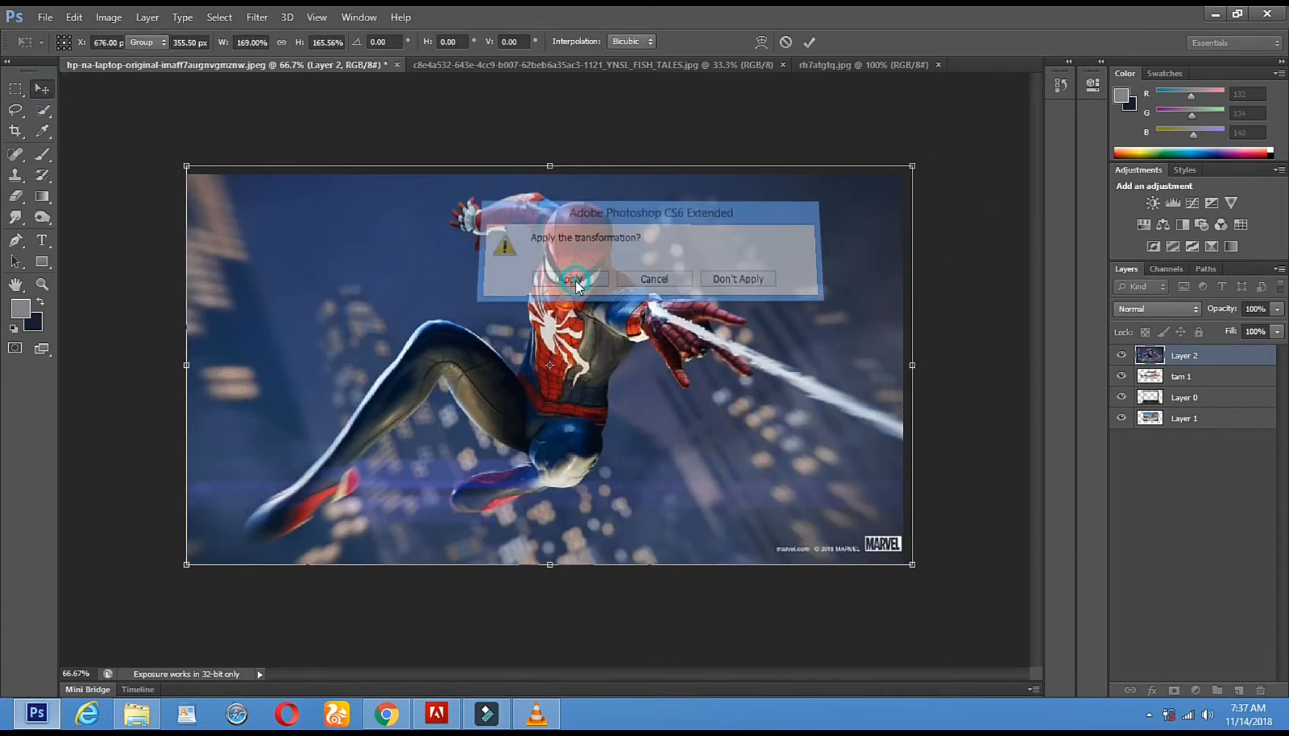
Place Layer 2 beneath Layer 1 in the stack and shift it down to align with the canvas's upper edge.
left_click(1190, 376, "ctrl")
left_click_drag(1191, 377, 1192, 383)
left_click_drag(1192, 380, 1191, 428)
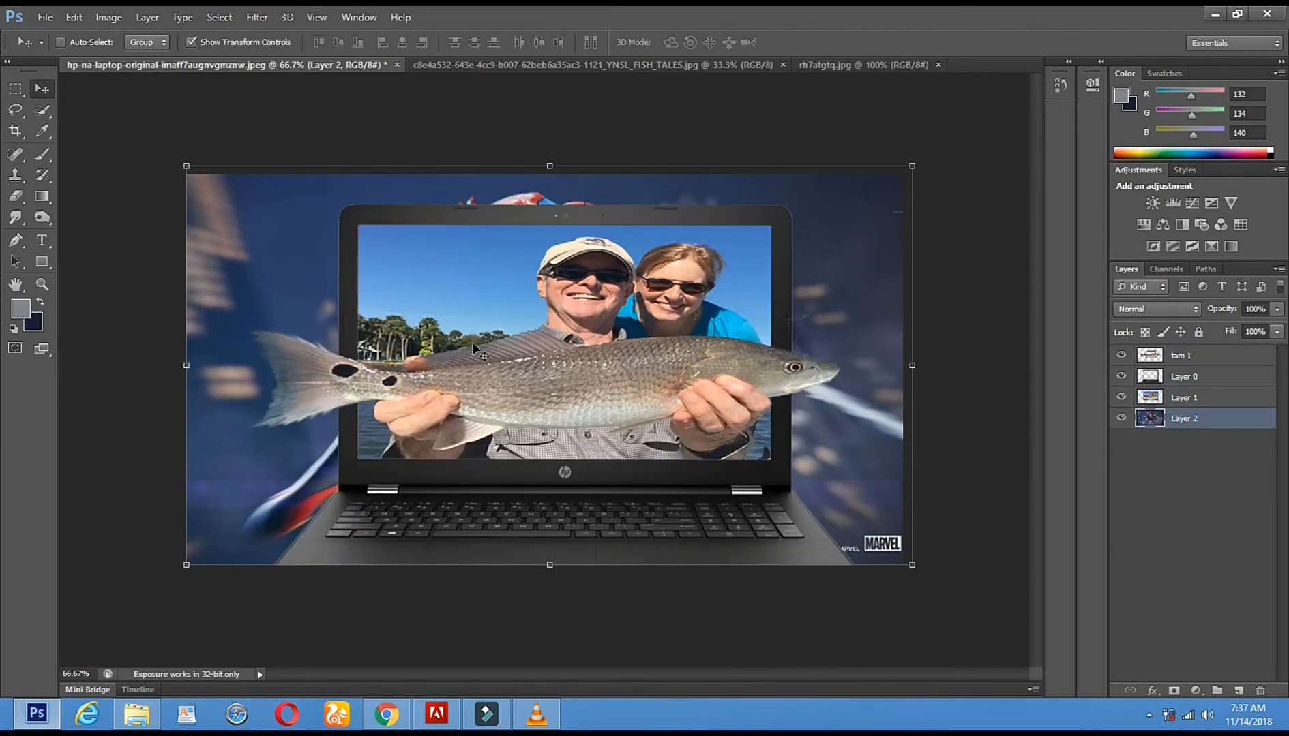
left_click_drag(267, 216, 270, 225)
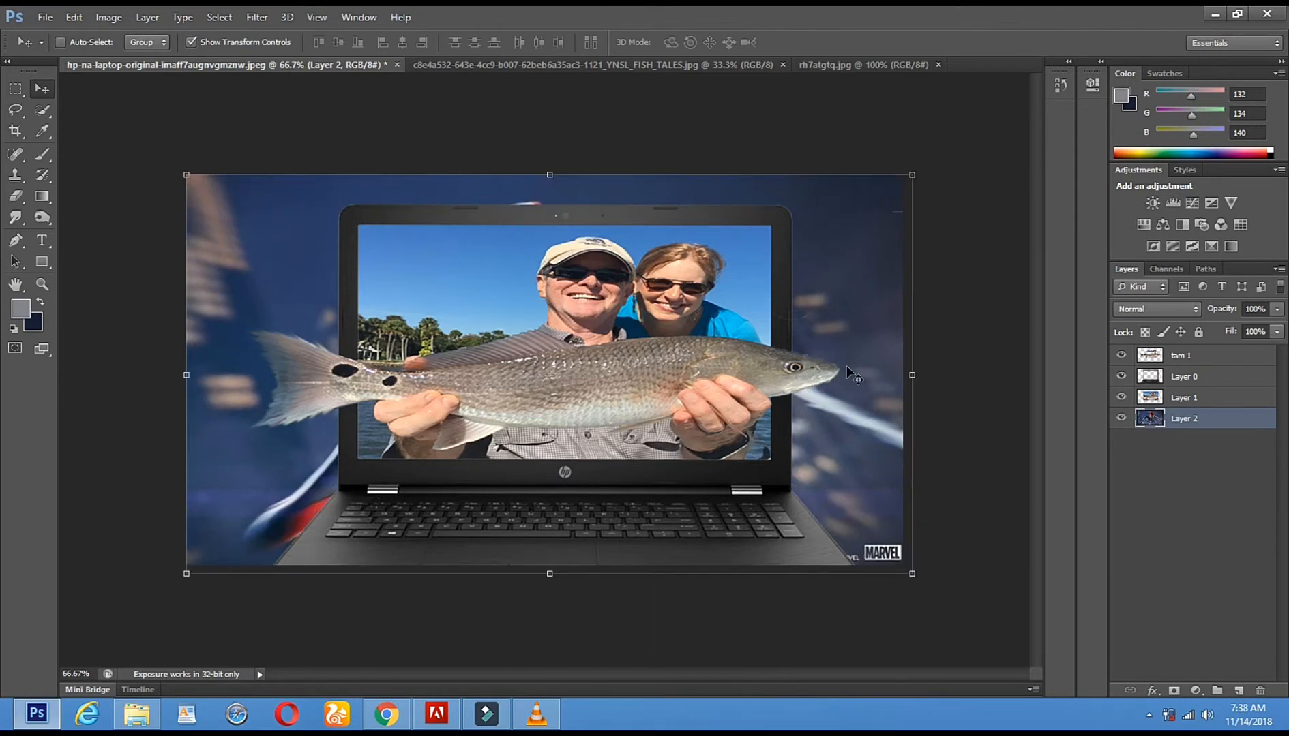
Hide the transform controls and apply a Gaussian Blur with a 97.7-pixel radius to Layer 2.
left_click(191, 43)
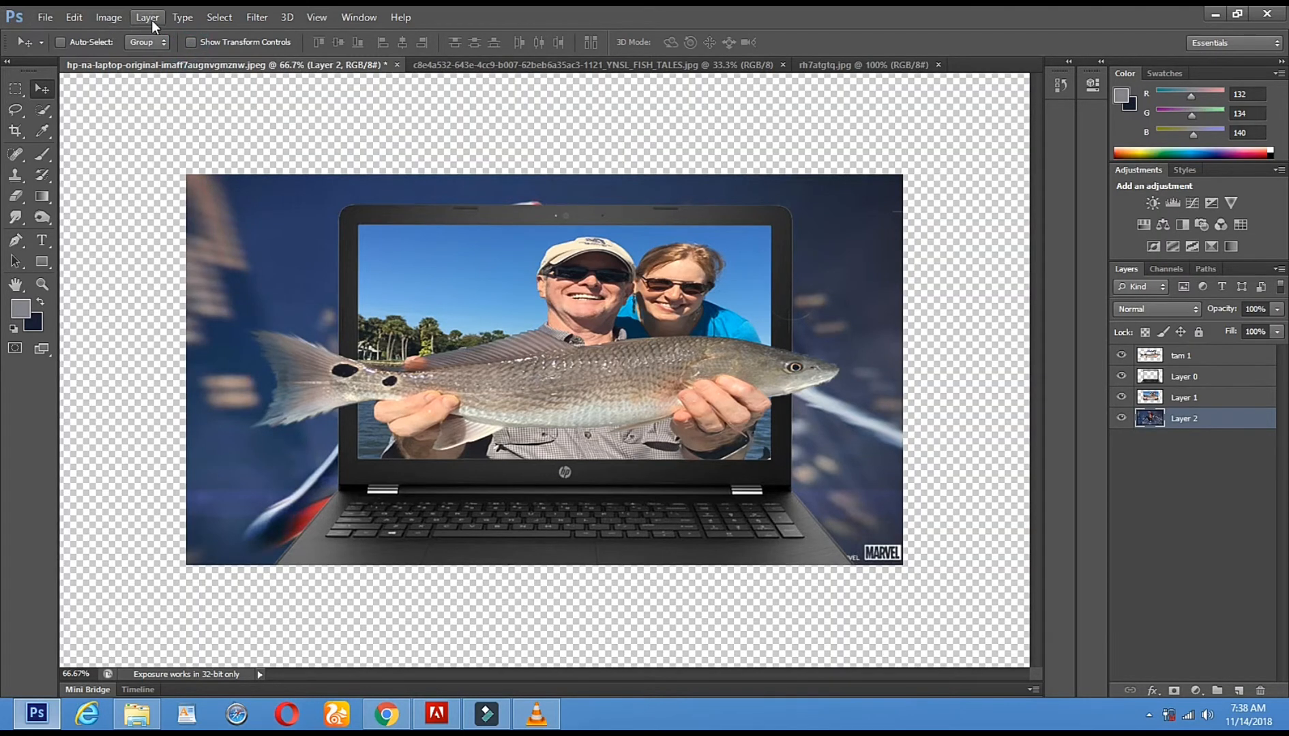
left_click(247, 23)
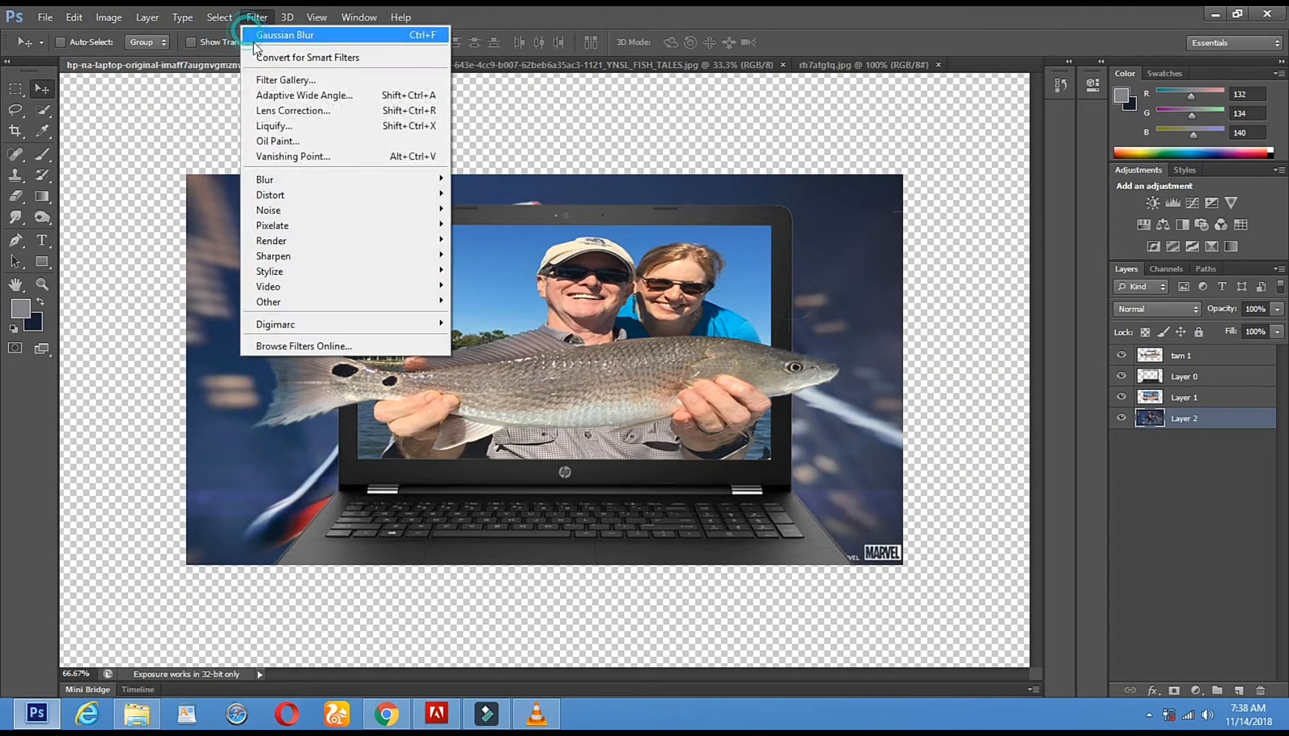
left_click(784, 259)
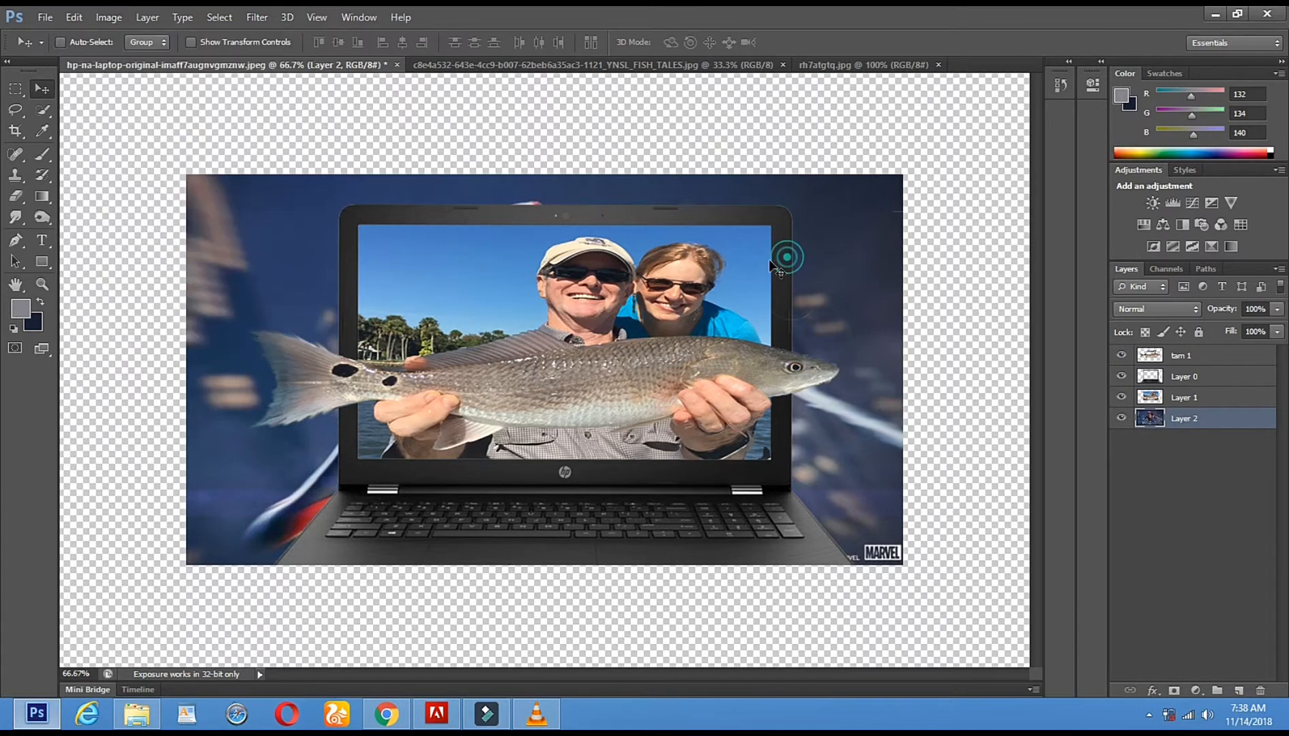
left_click(249, 21)
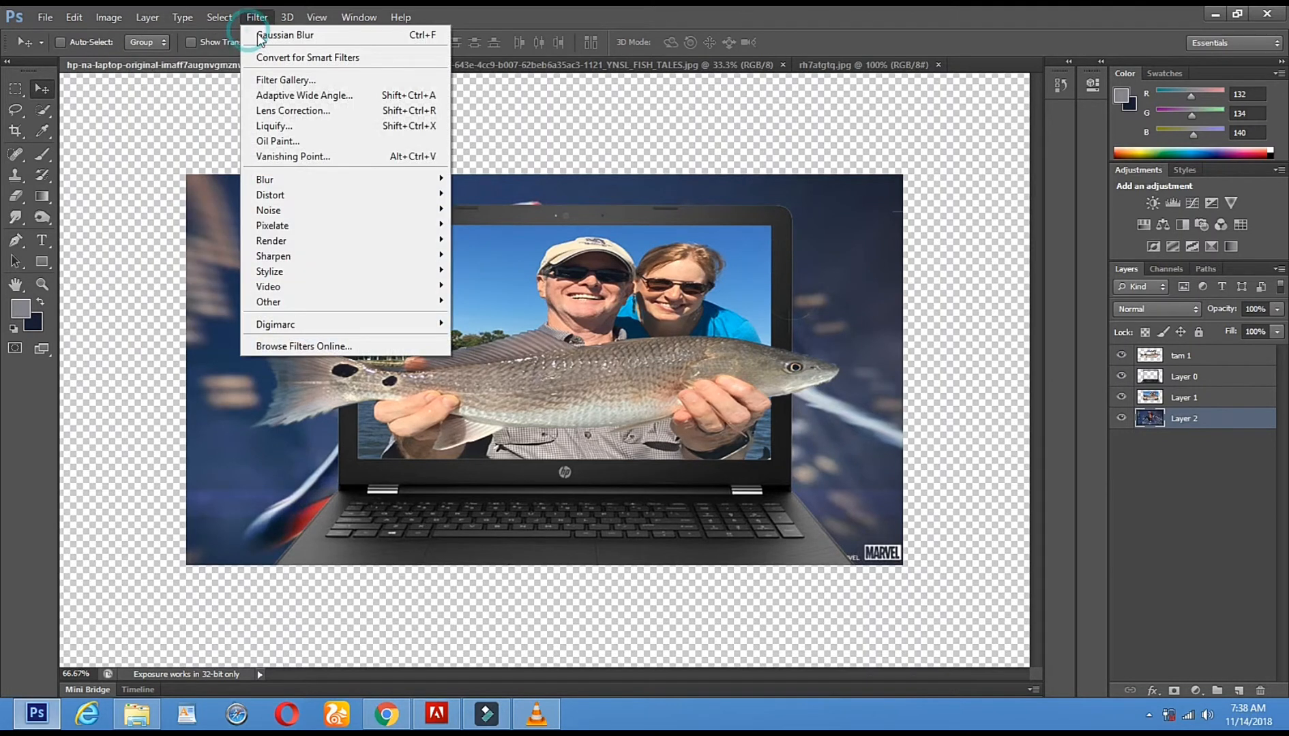
mouse_move(297, 181)
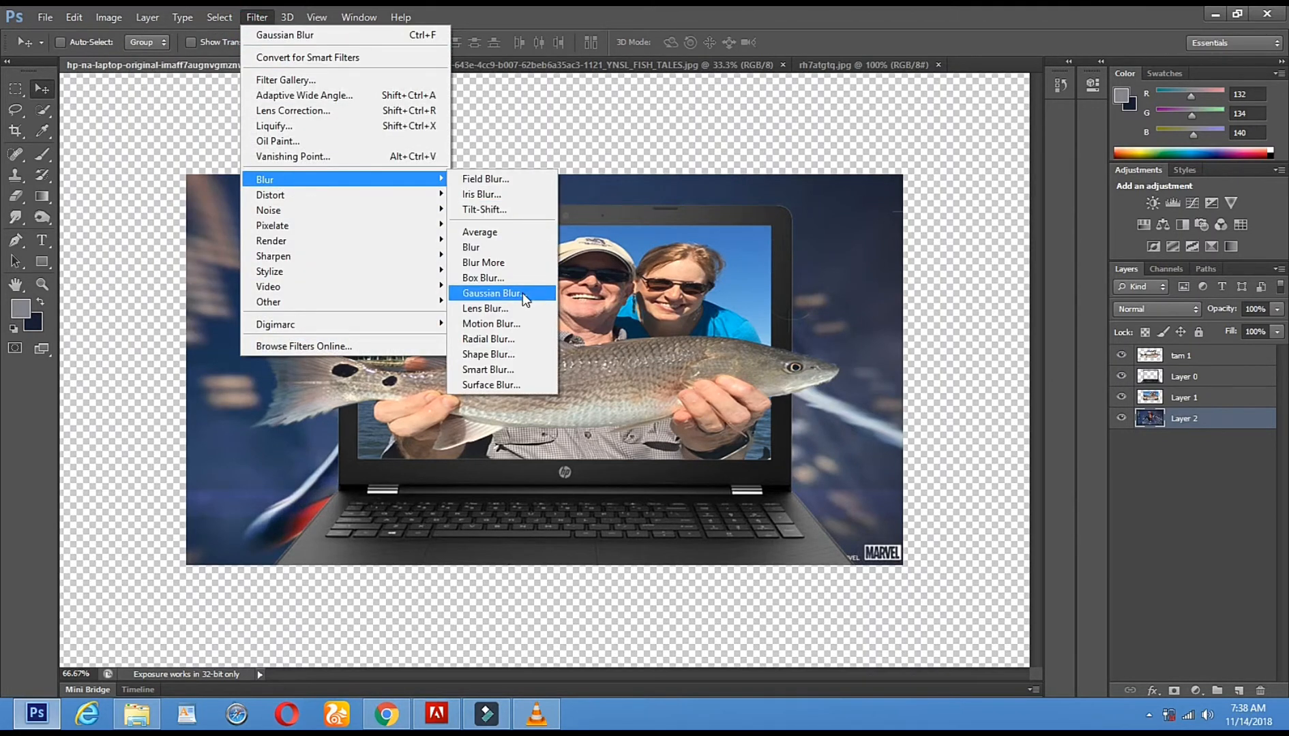
left_click(525, 294)
mouse_move(992, 367)
left_mouse_down()
mouse_move(1022, 368)
mouse_move(994, 371)
mouse_move(1005, 368)
left_mouse_up()
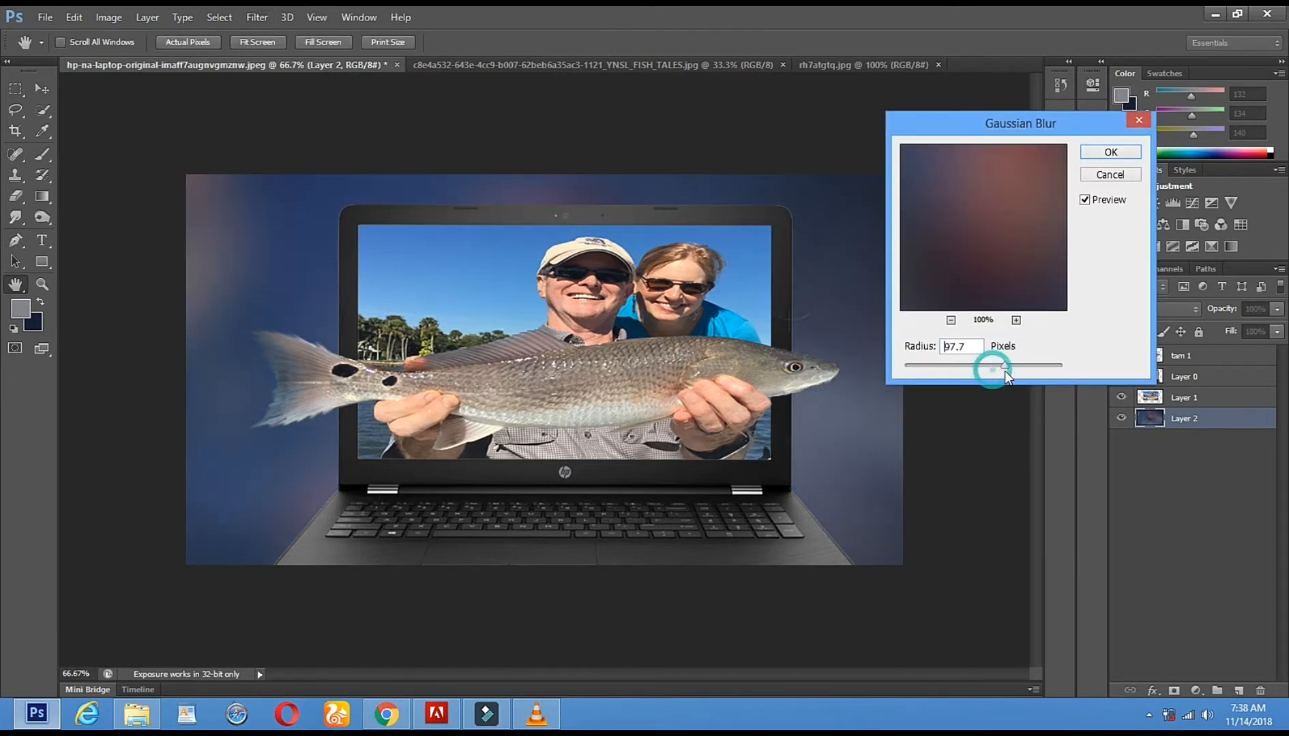
left_click(1111, 153)
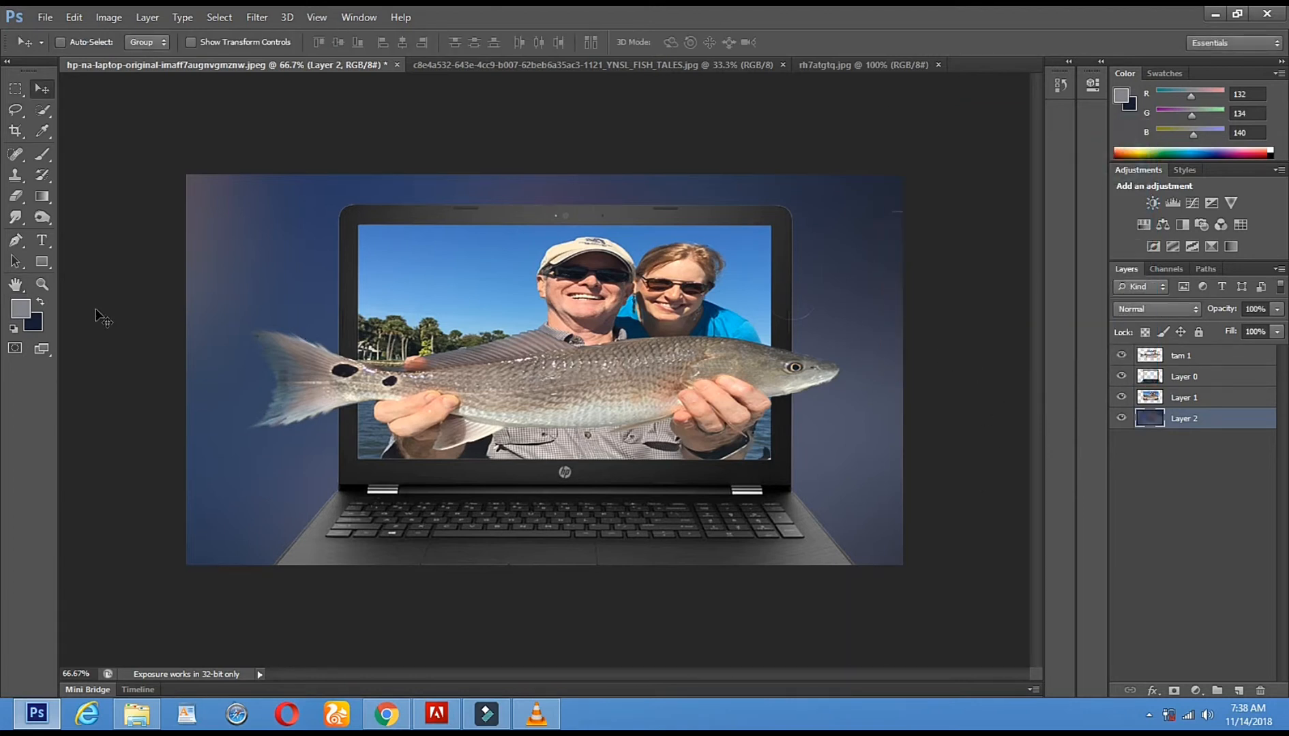
left_click(15, 196)
left_click_drag(888, 204, 895, 230)
left_click(70, 15)
left_click(73, 20)
left_click(73, 19)
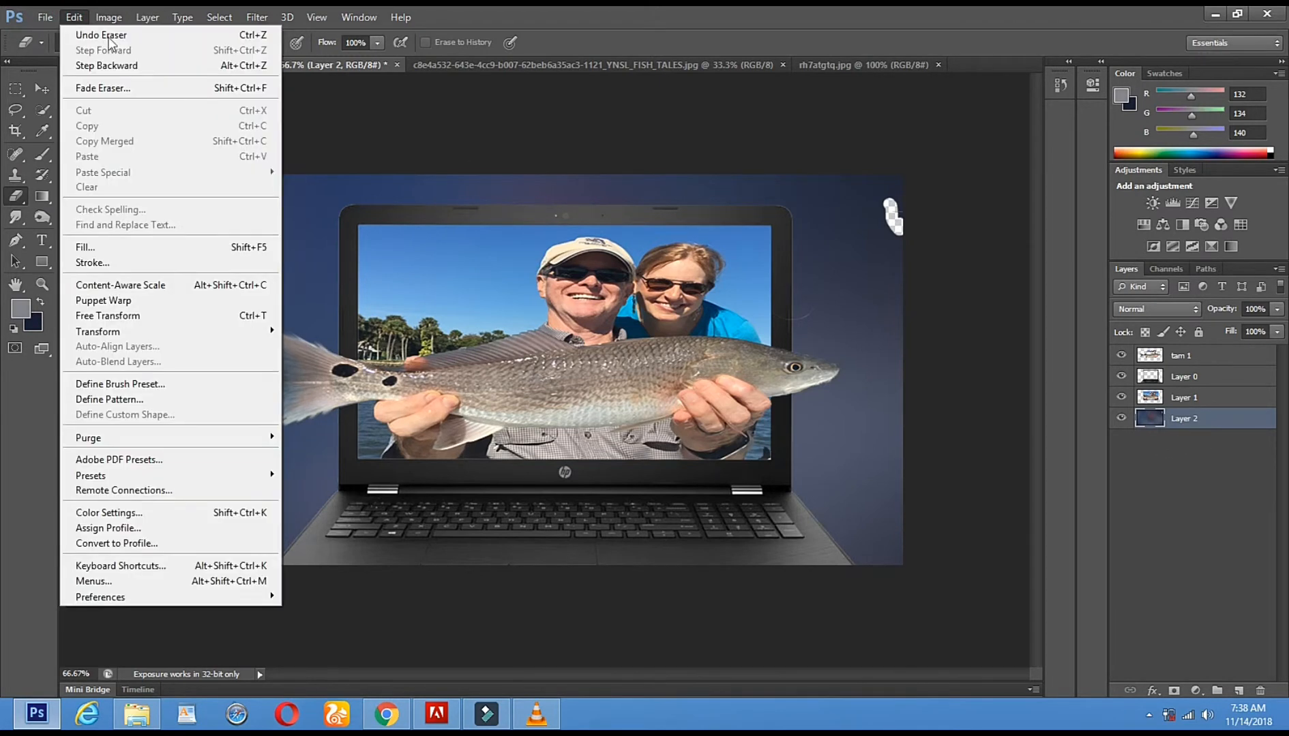
left_click(176, 39)
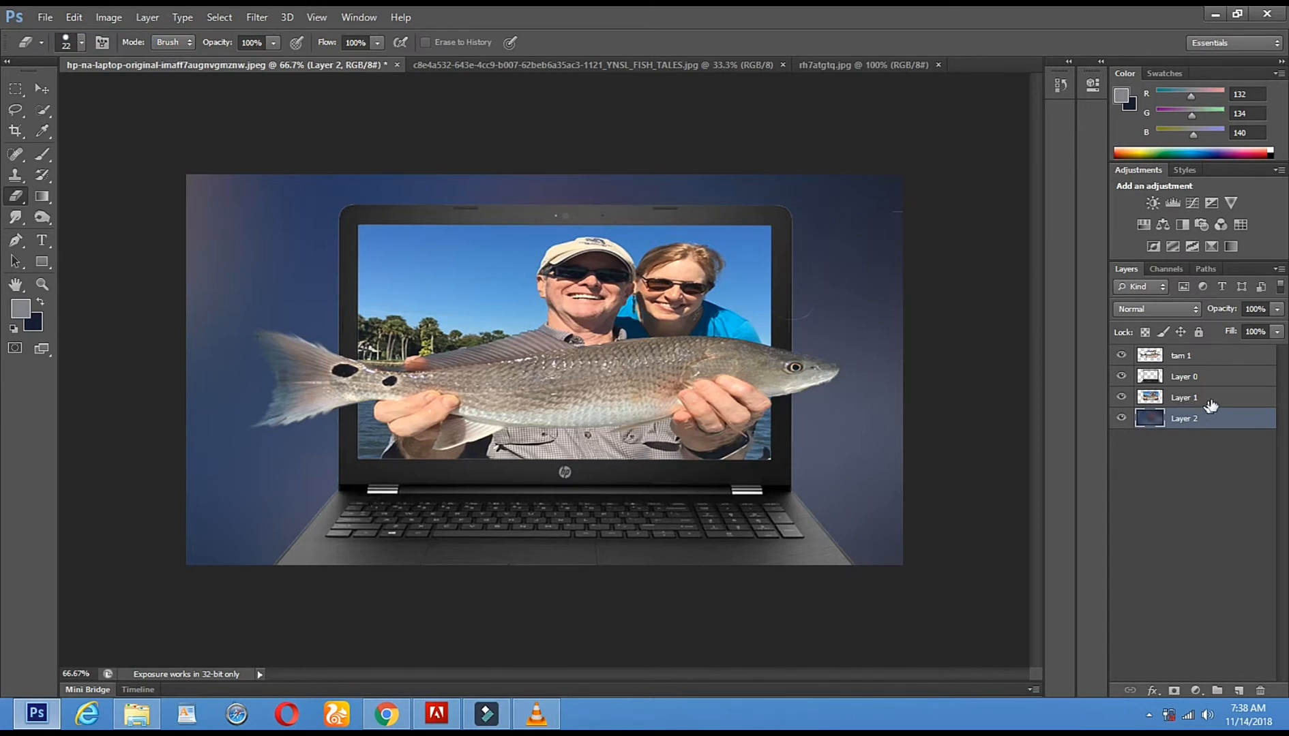
Erase the stray mark above the fish's head, beside the laptop screen, on the tam 1 layer.
left_click(1231, 363)
left_click(813, 310)
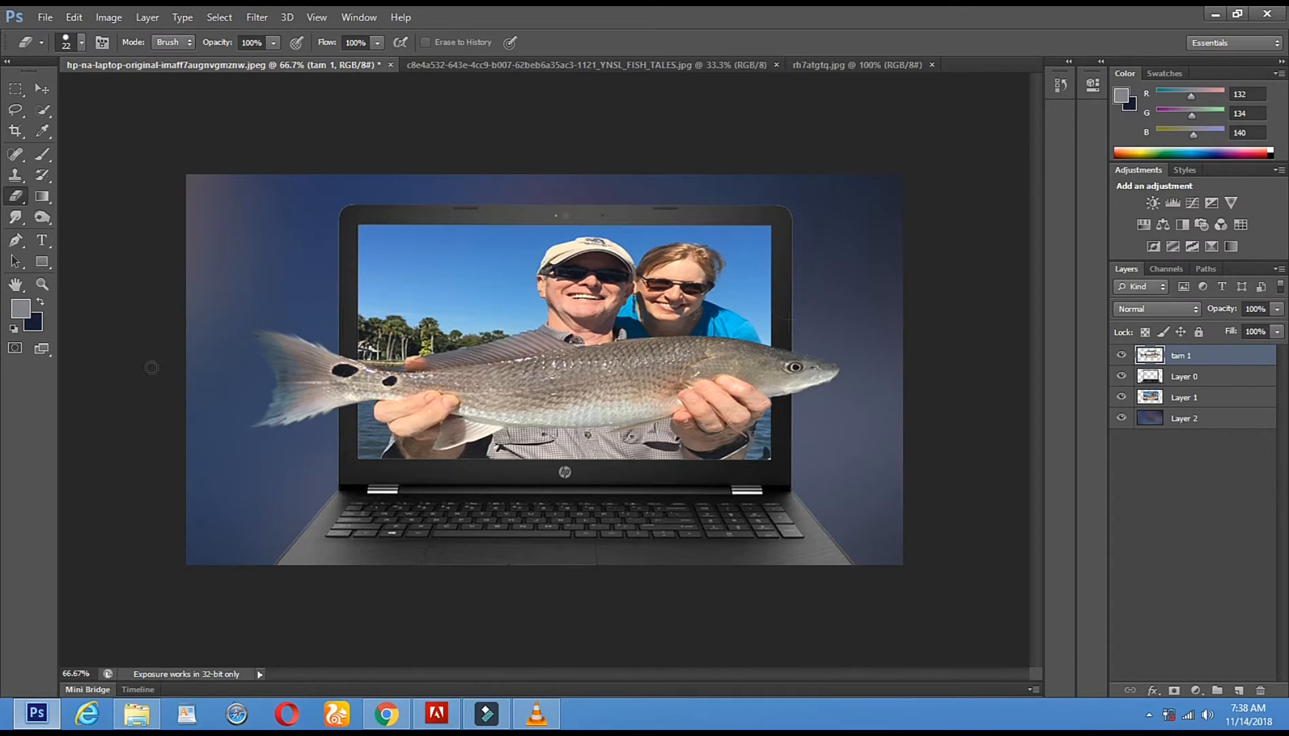
left_click(45, 86)
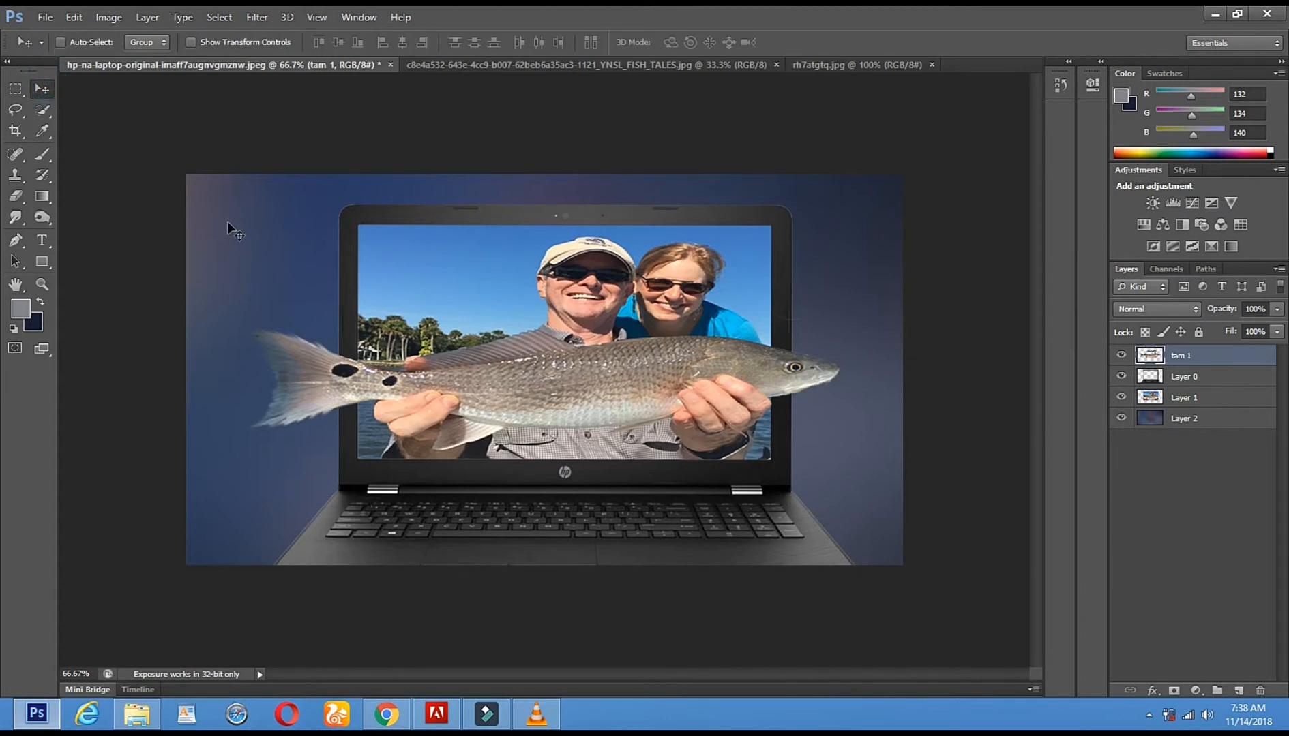
Adjust Layer 2's Levels to a midtone of 1.56 and output black of 32, and apply Auto Tone.
left_click(1173, 422)
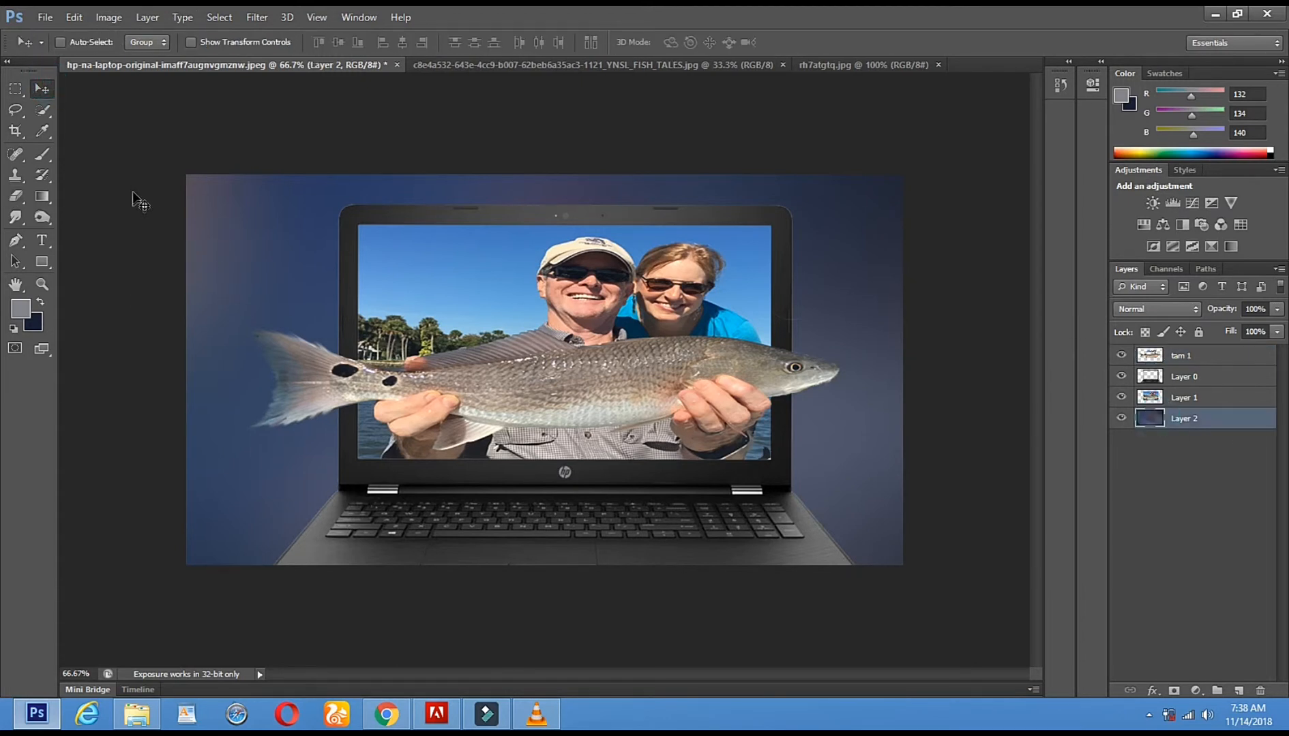
left_click(108, 19)
mouse_move(164, 57)
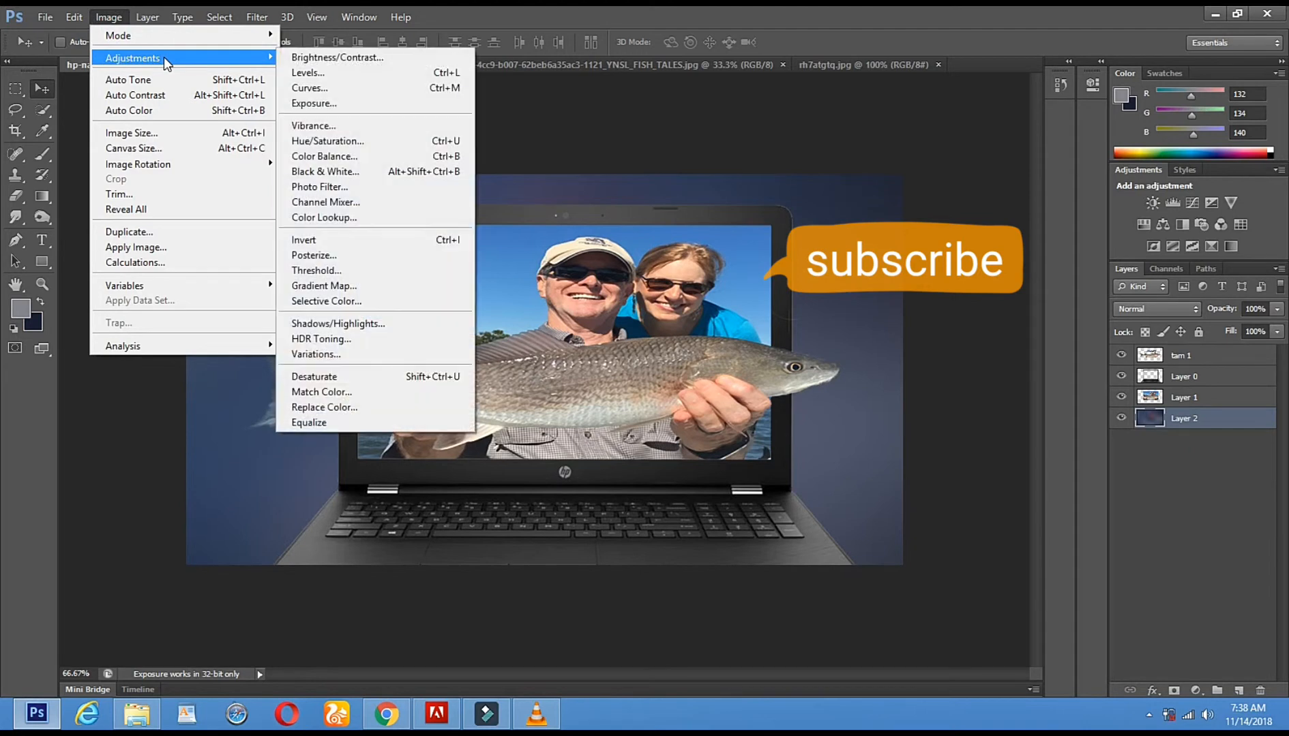
left_click(393, 73)
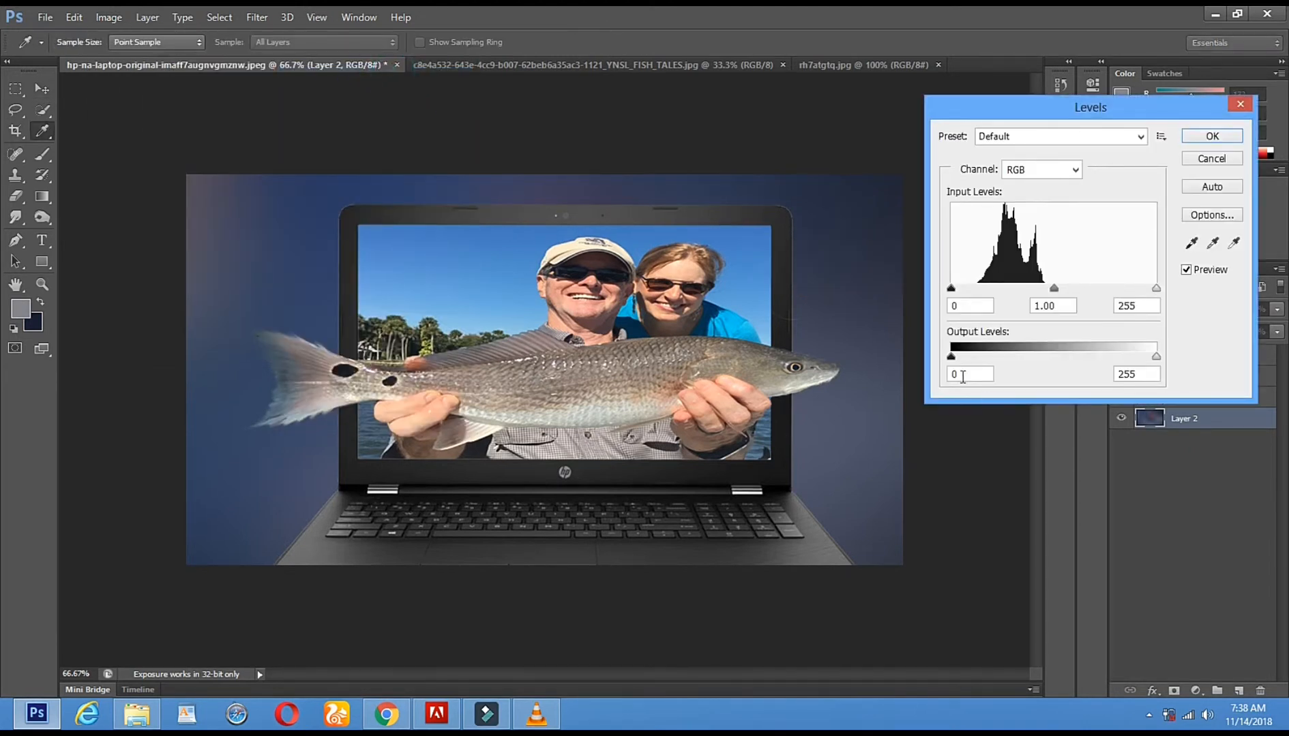
left_click_drag(952, 356, 977, 358)
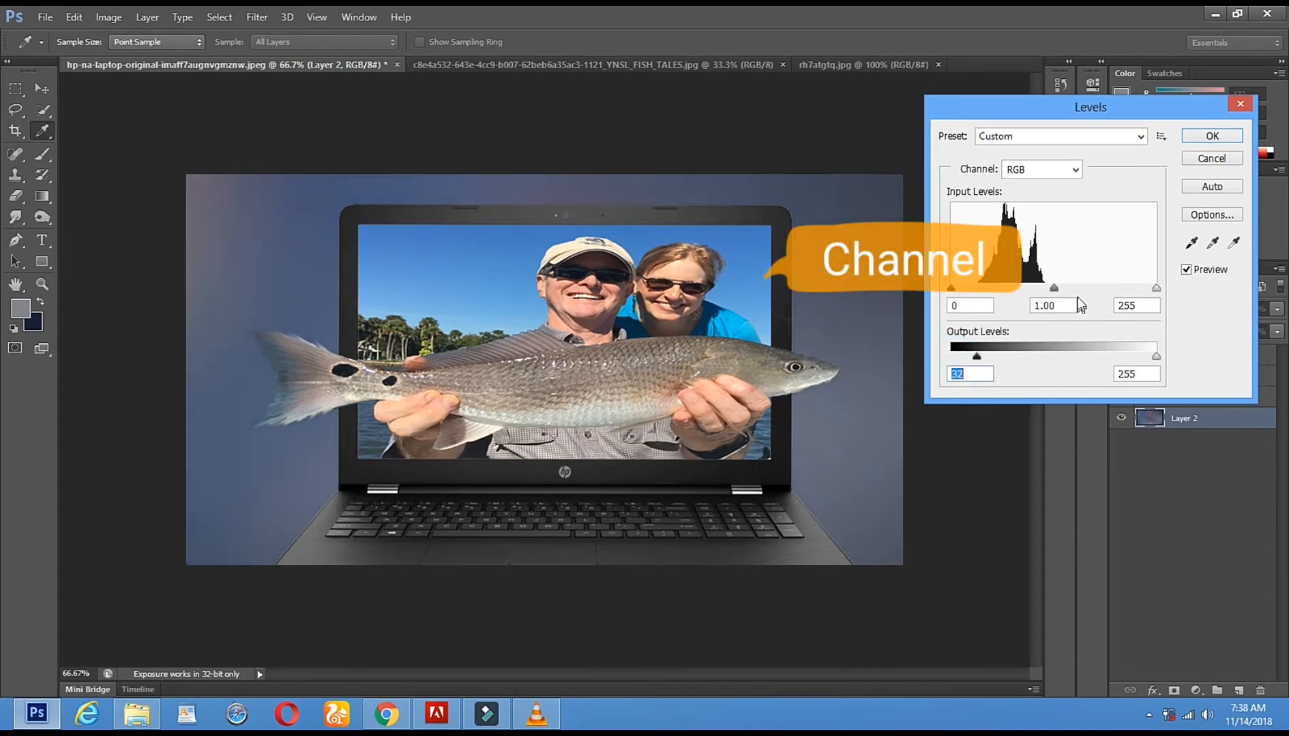
left_click_drag(1053, 289, 1021, 295)
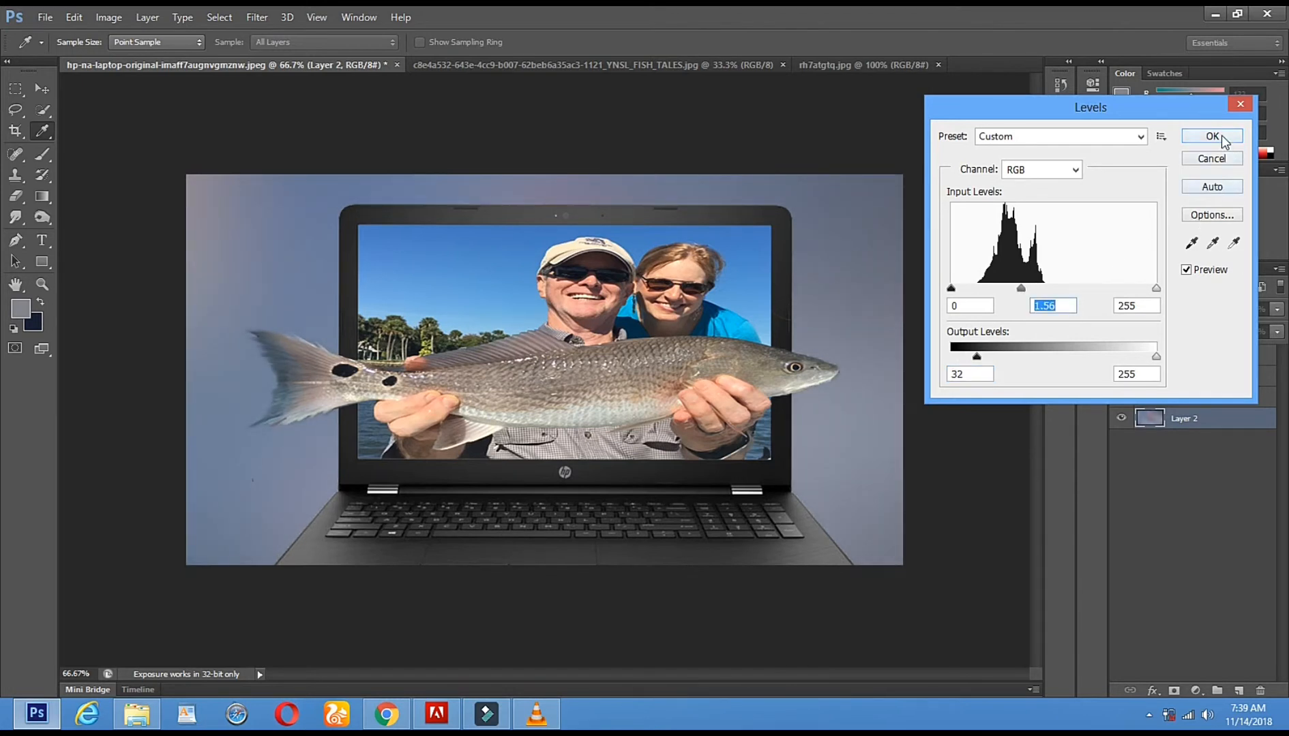
left_click(1213, 137)
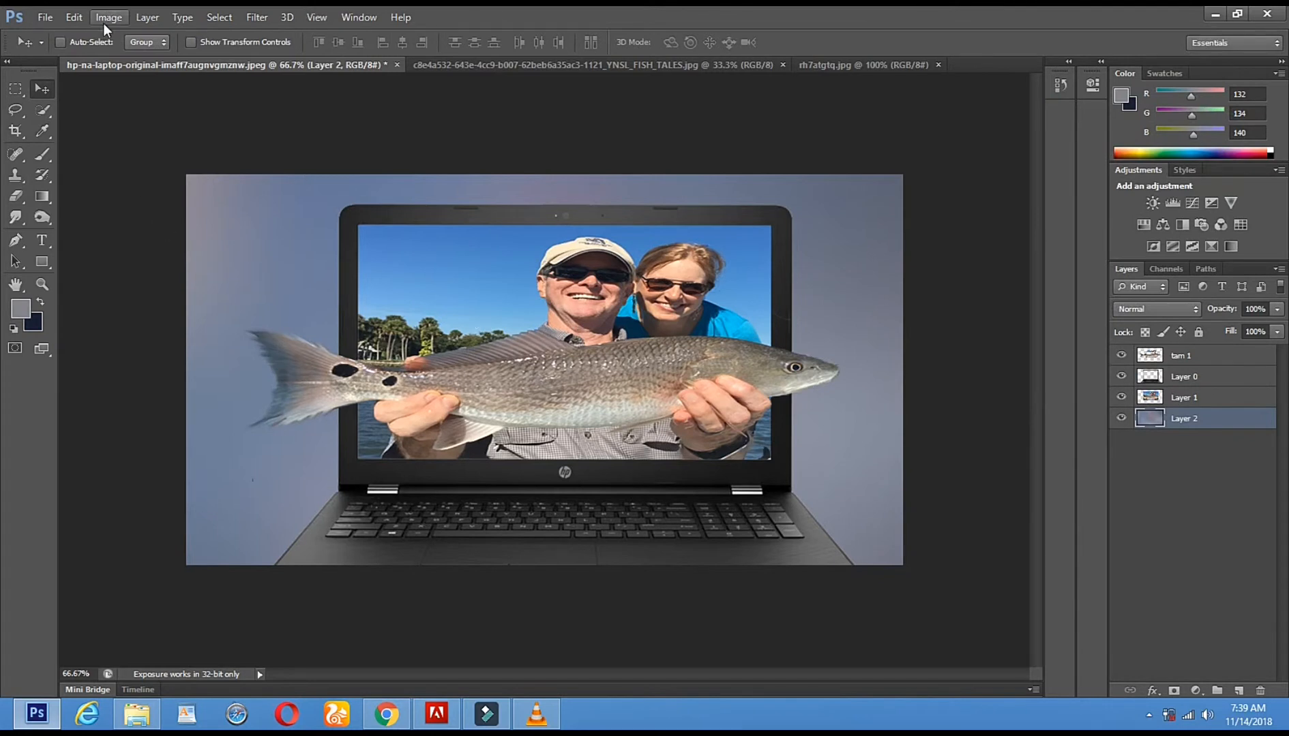
left_click(104, 22)
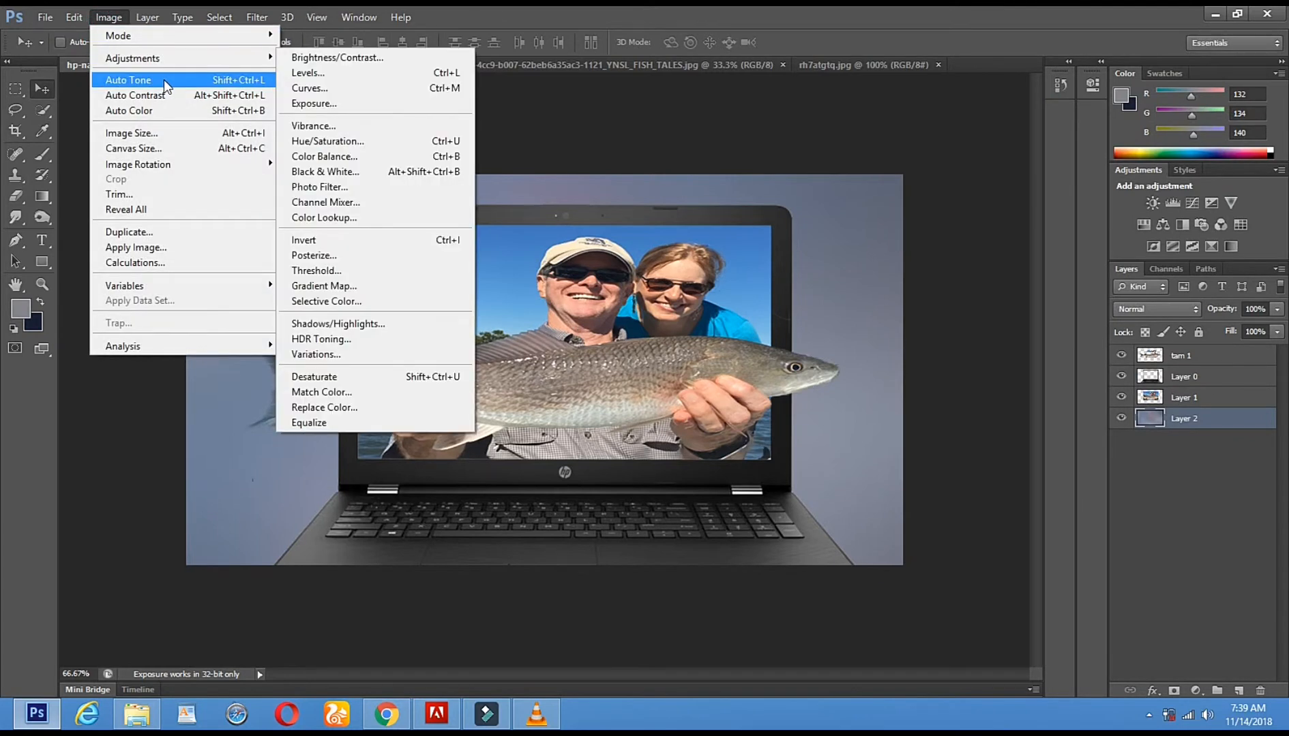
left_click(198, 80)
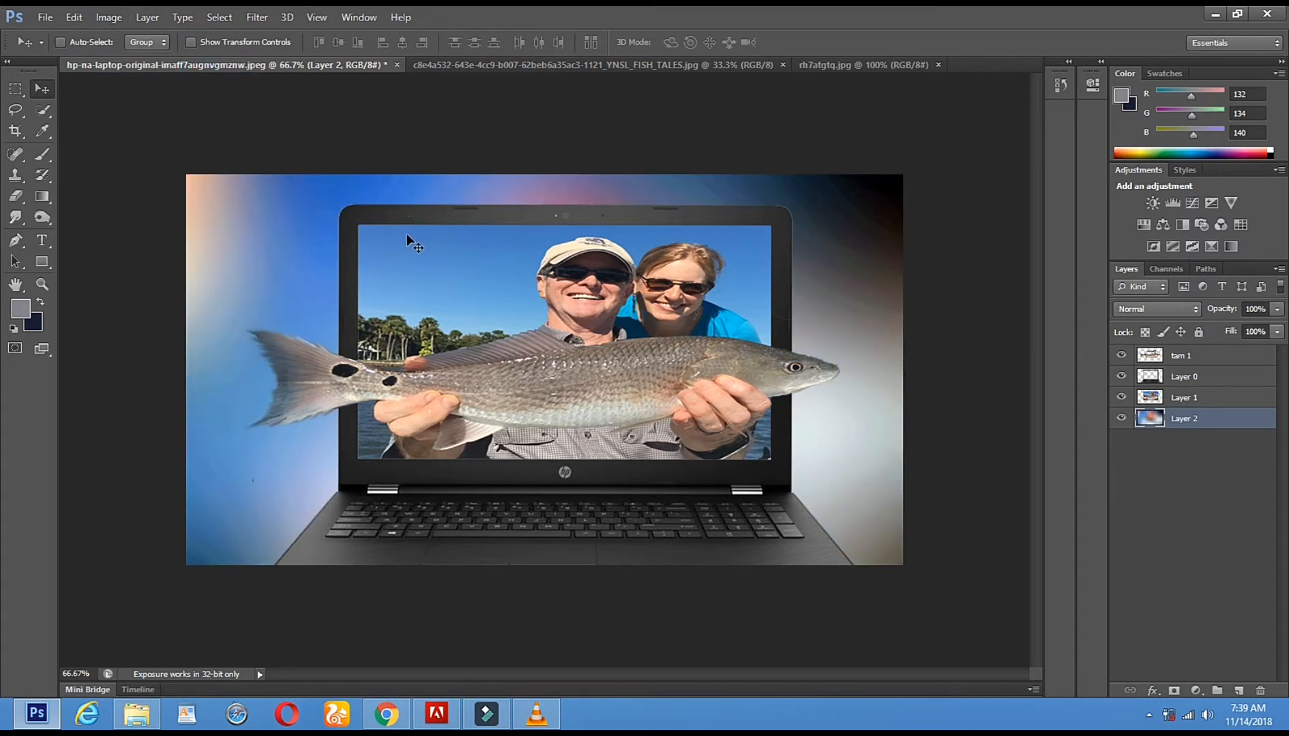
Try a Curves adjustment on Layer 2 with input 118 mapped to output 124.
left_click(103, 19)
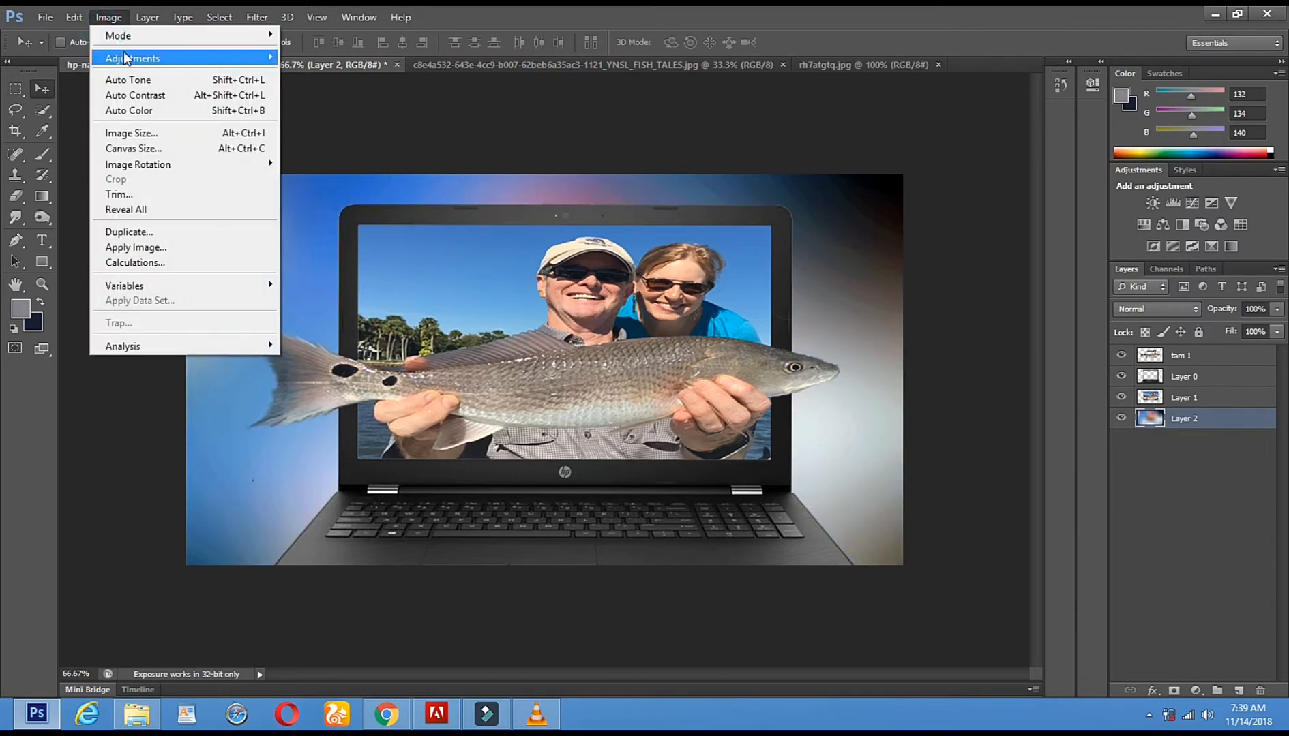
mouse_move(195, 58)
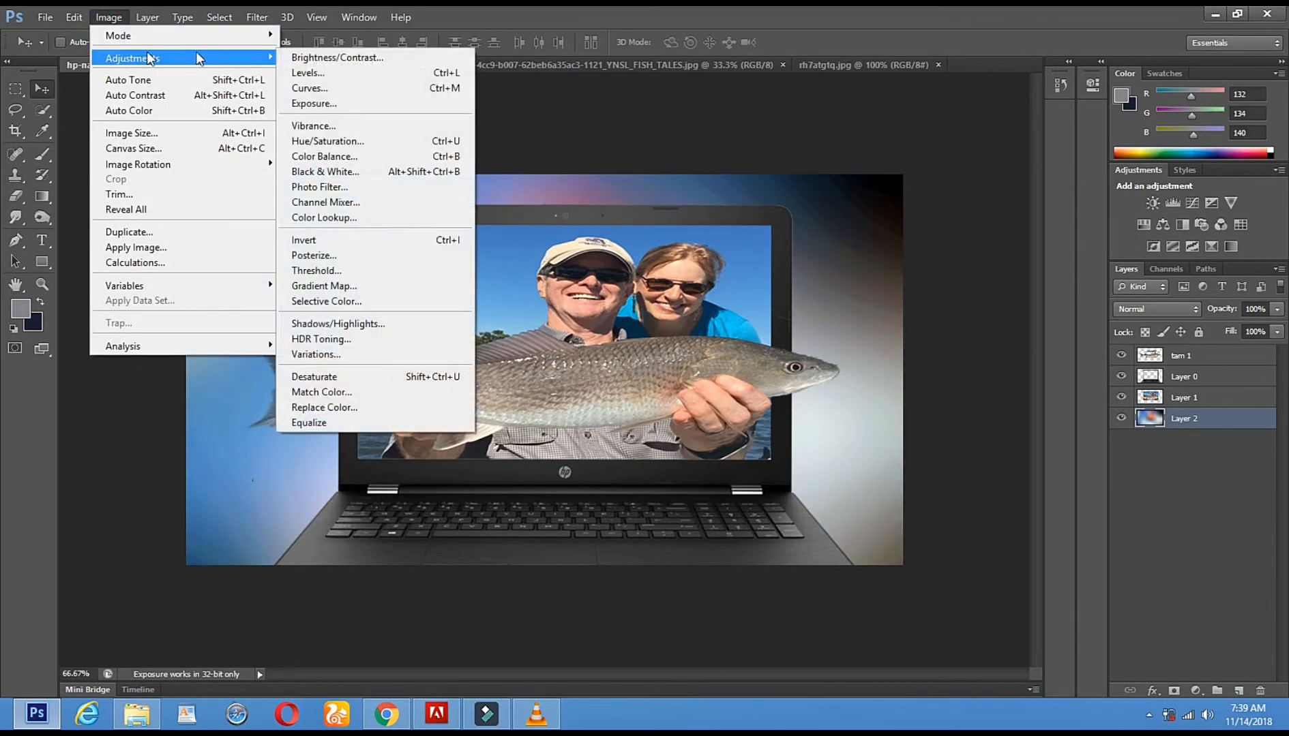
left_click(409, 90)
left_click(1033, 258)
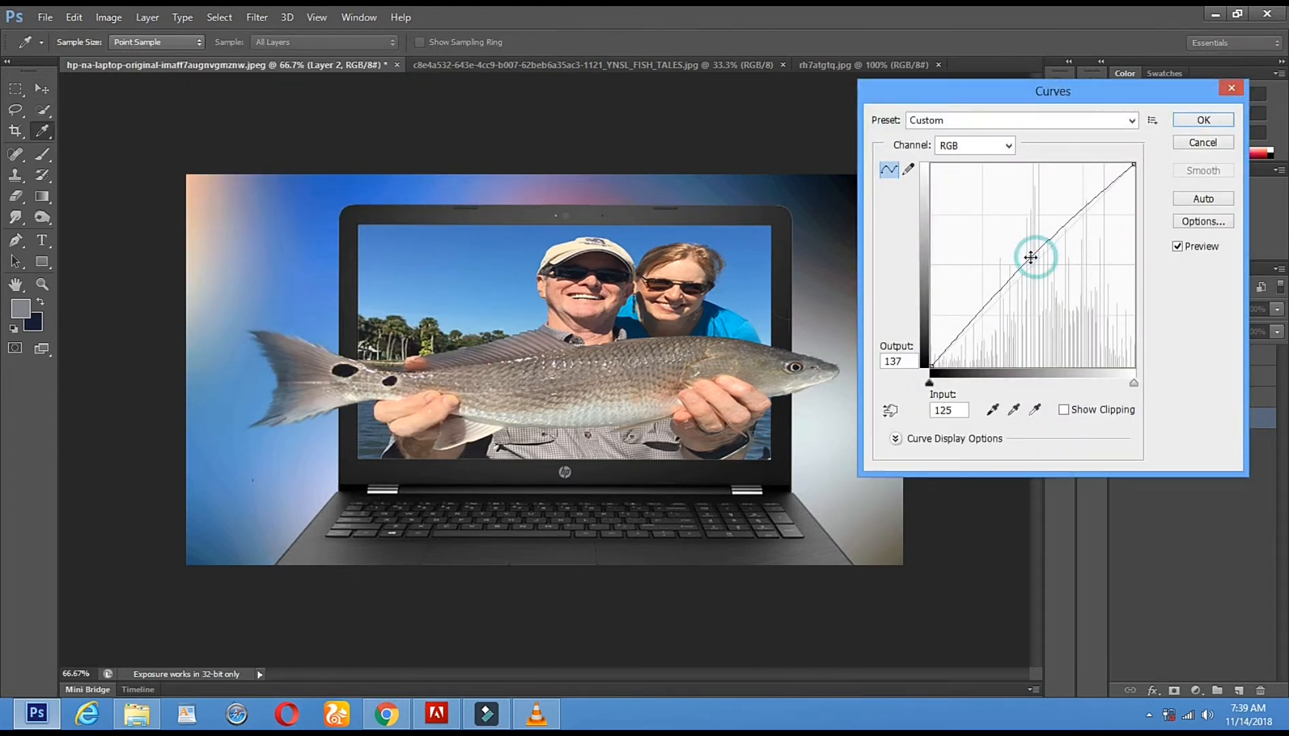
mouse_move(1033, 257)
left_mouse_down()
mouse_move(1062, 287)
mouse_move(1025, 268)
left_mouse_up()
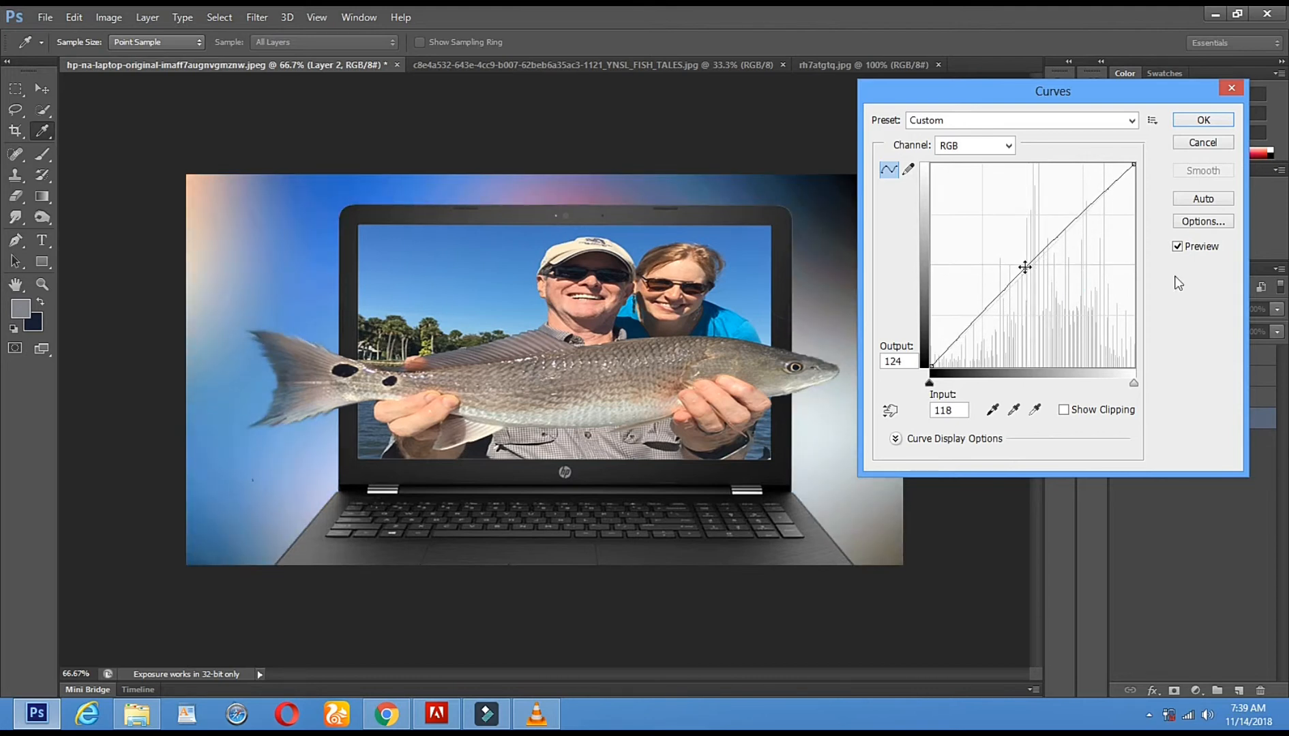
left_click_drag(1026, 91, 1136, 91)
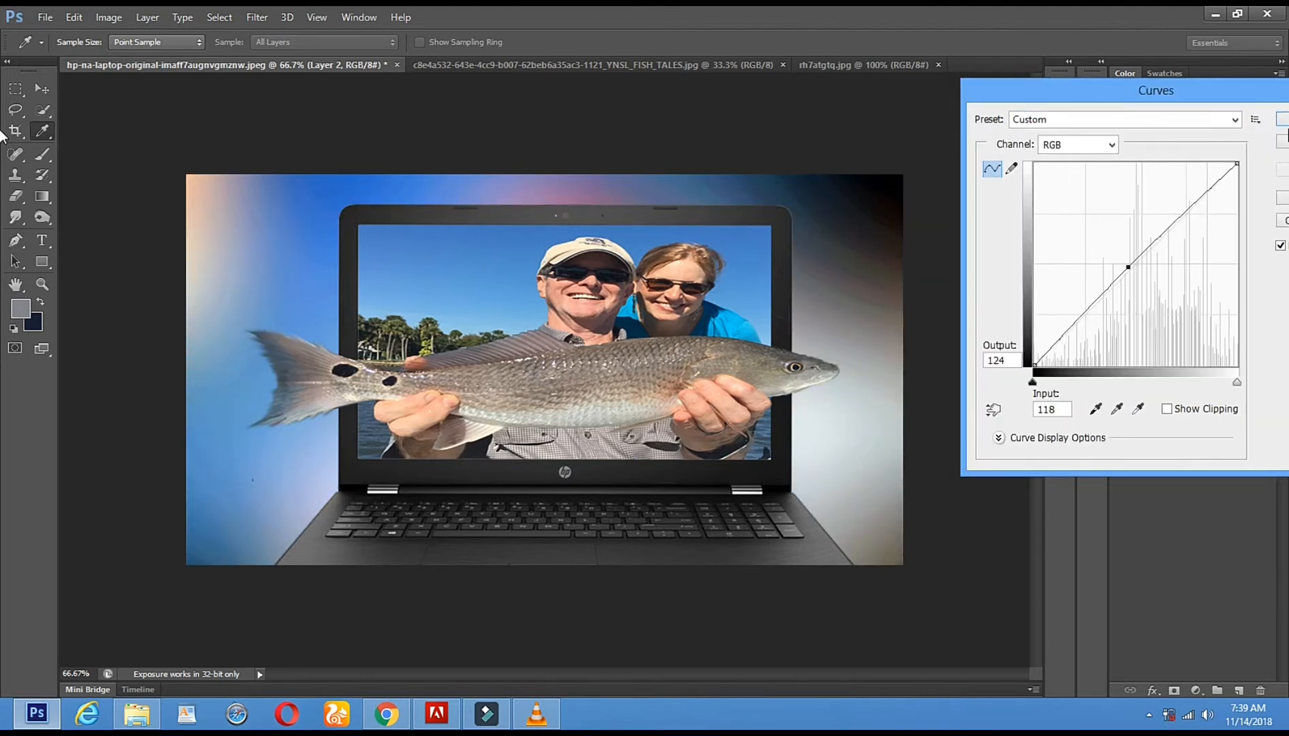
left_click_drag(1132, 101, 1040, 42)
left_click(1223, 139)
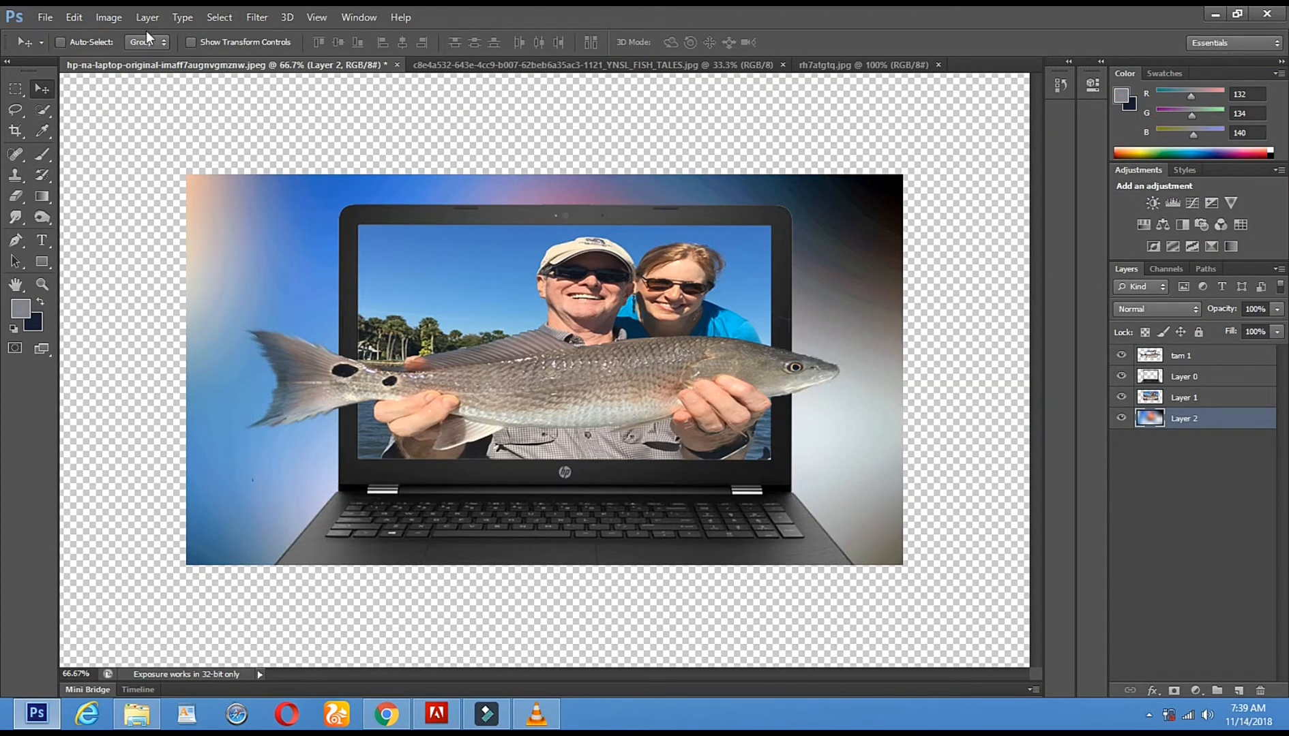
Start HDR Toning on the flattened document and set the edge glow radius to 295 px and strength to 0.63.
left_click(108, 18)
mouse_move(161, 21)
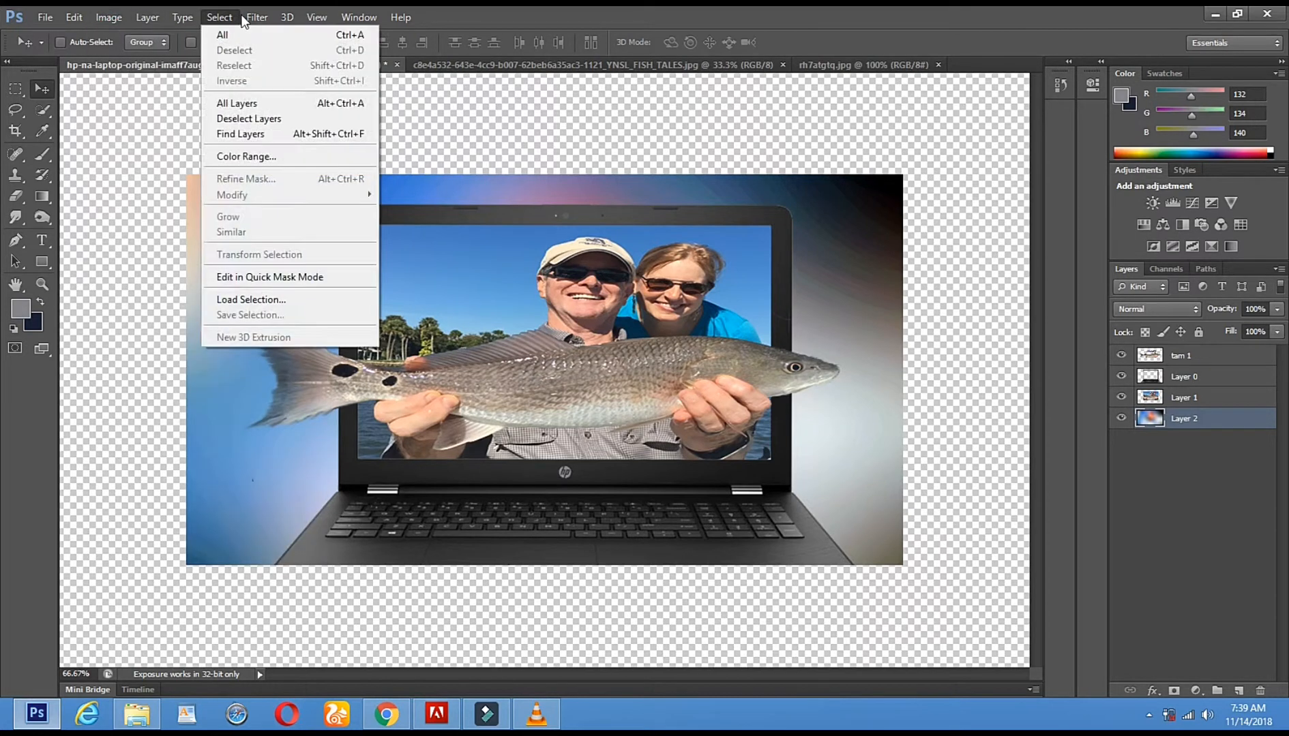
mouse_move(109, 18)
mouse_move(188, 67)
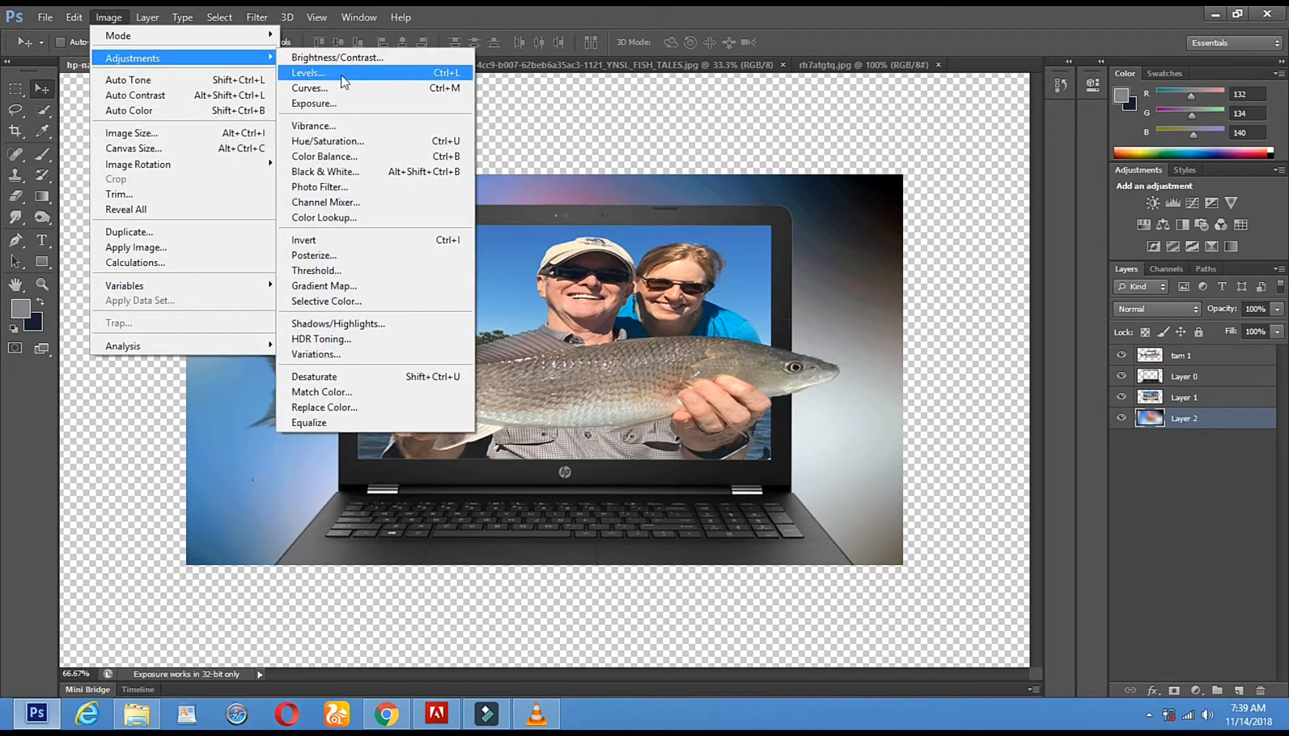
left_click(377, 339)
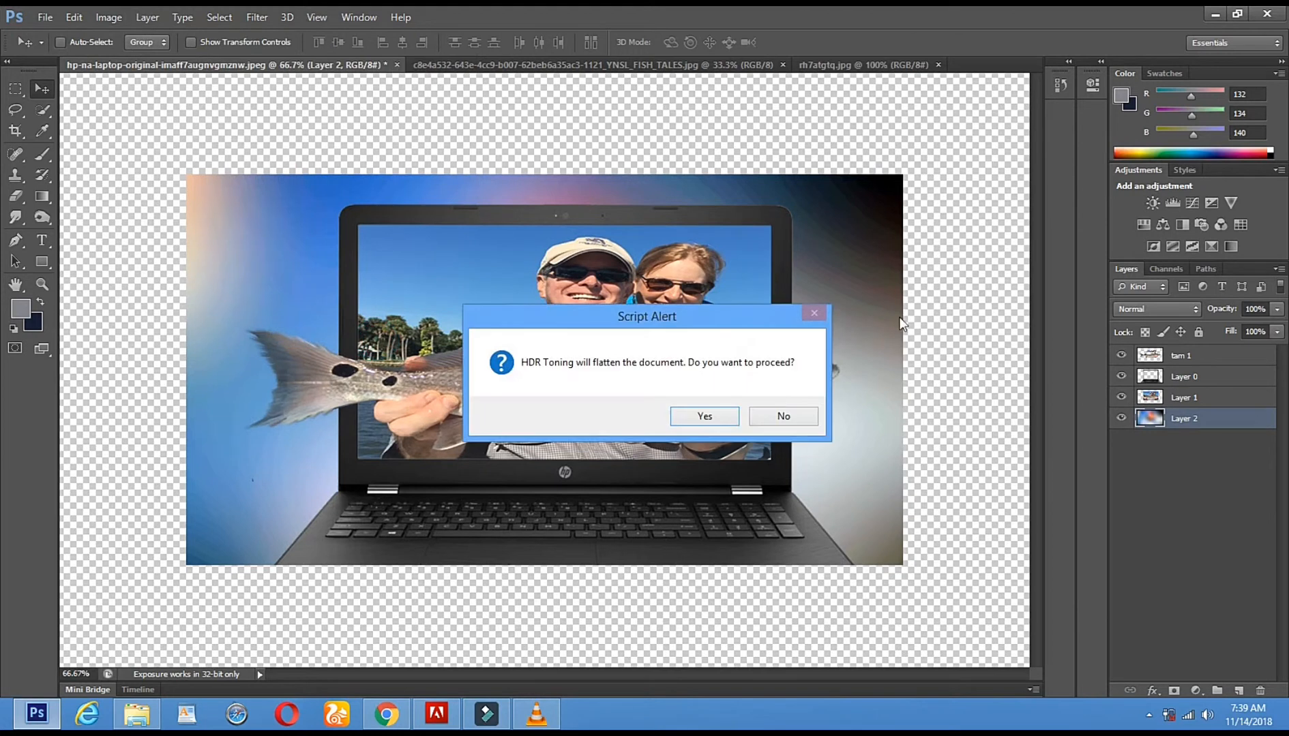
left_click(732, 417)
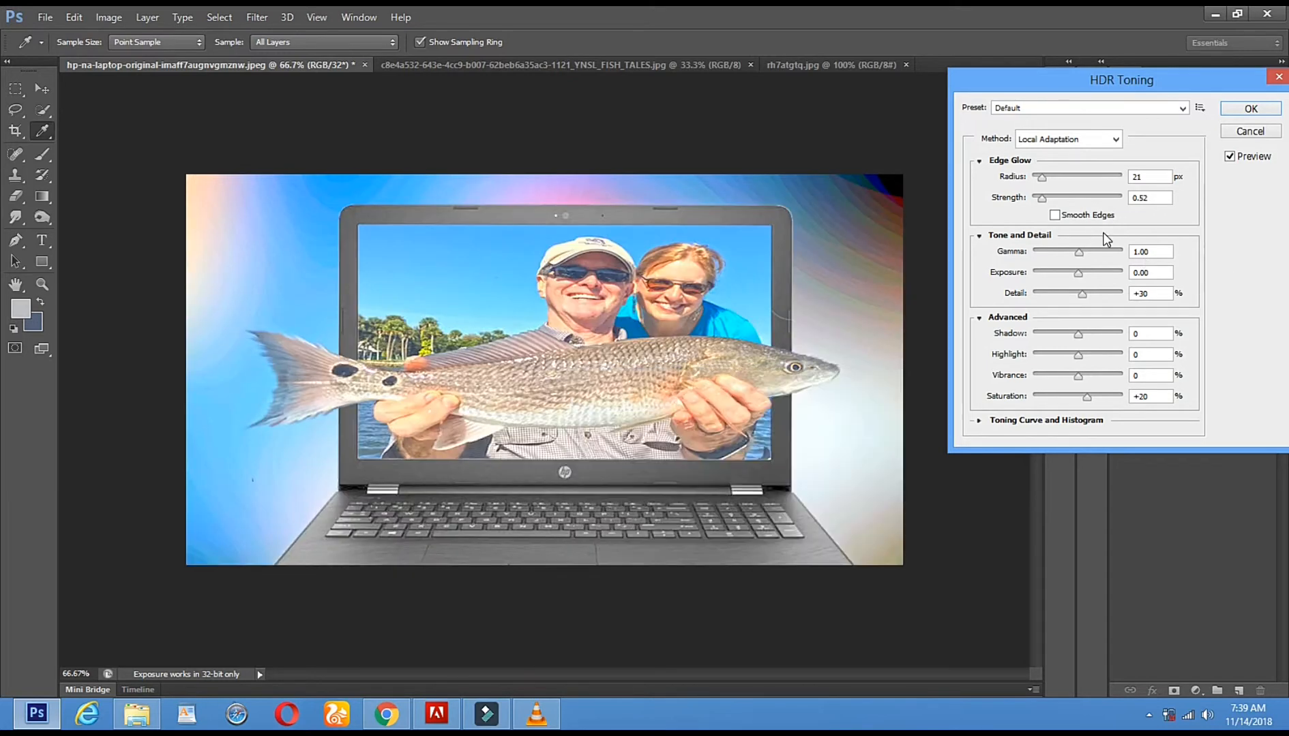
left_click_drag(1048, 179, 1111, 180)
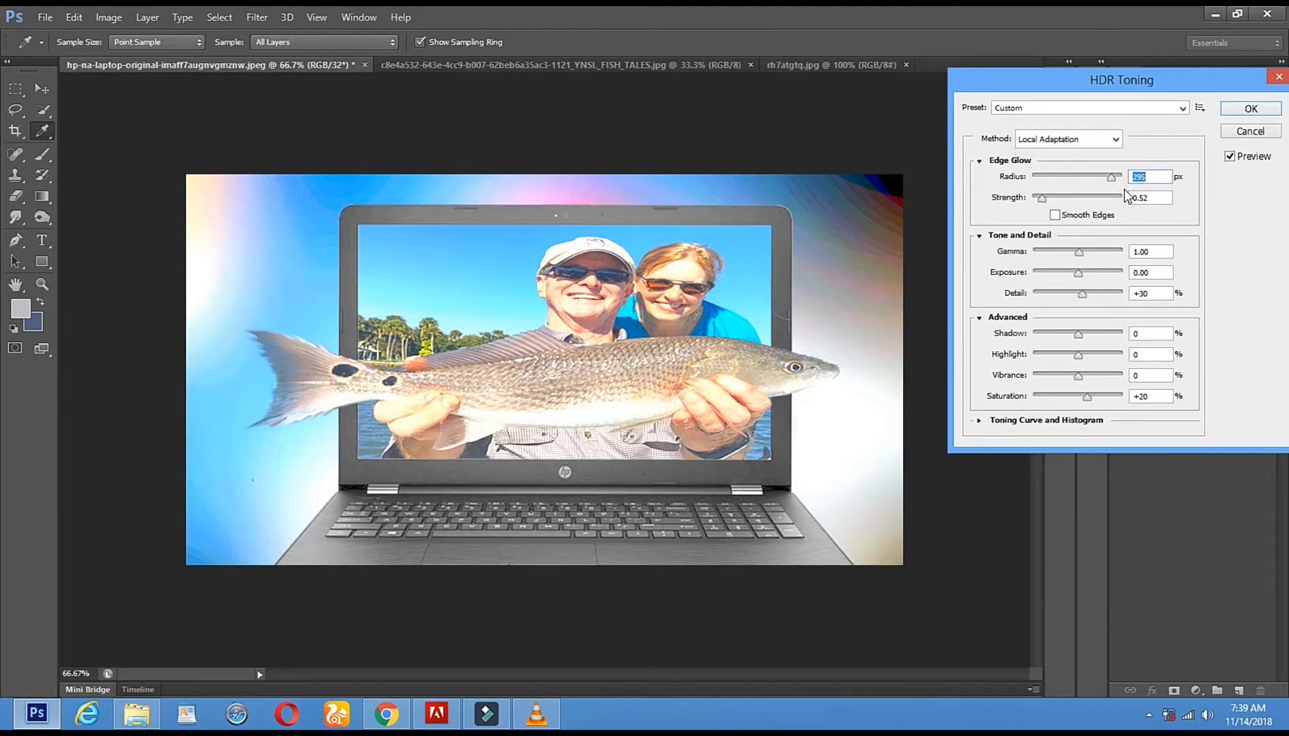
left_click_drag(1041, 198, 1094, 201)
left_click_drag(1093, 198, 1056, 199)
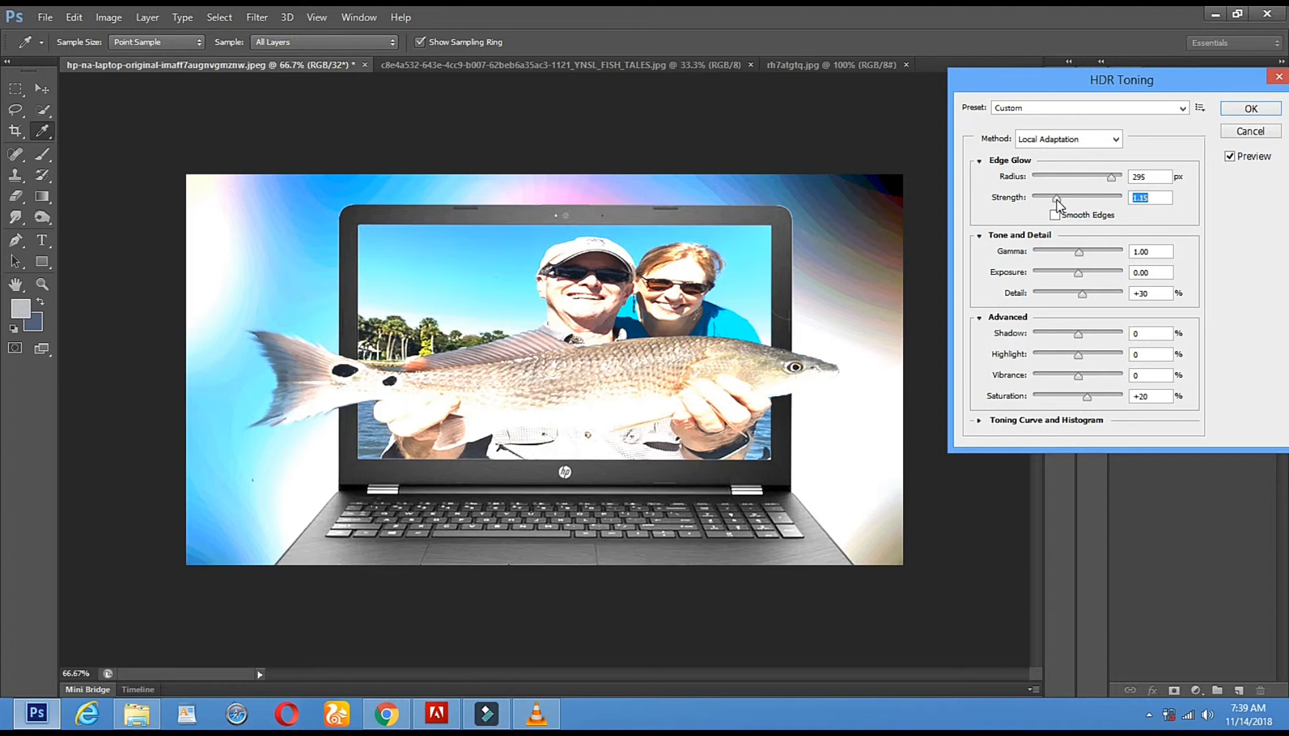
left_click_drag(1056, 201, 1045, 203)
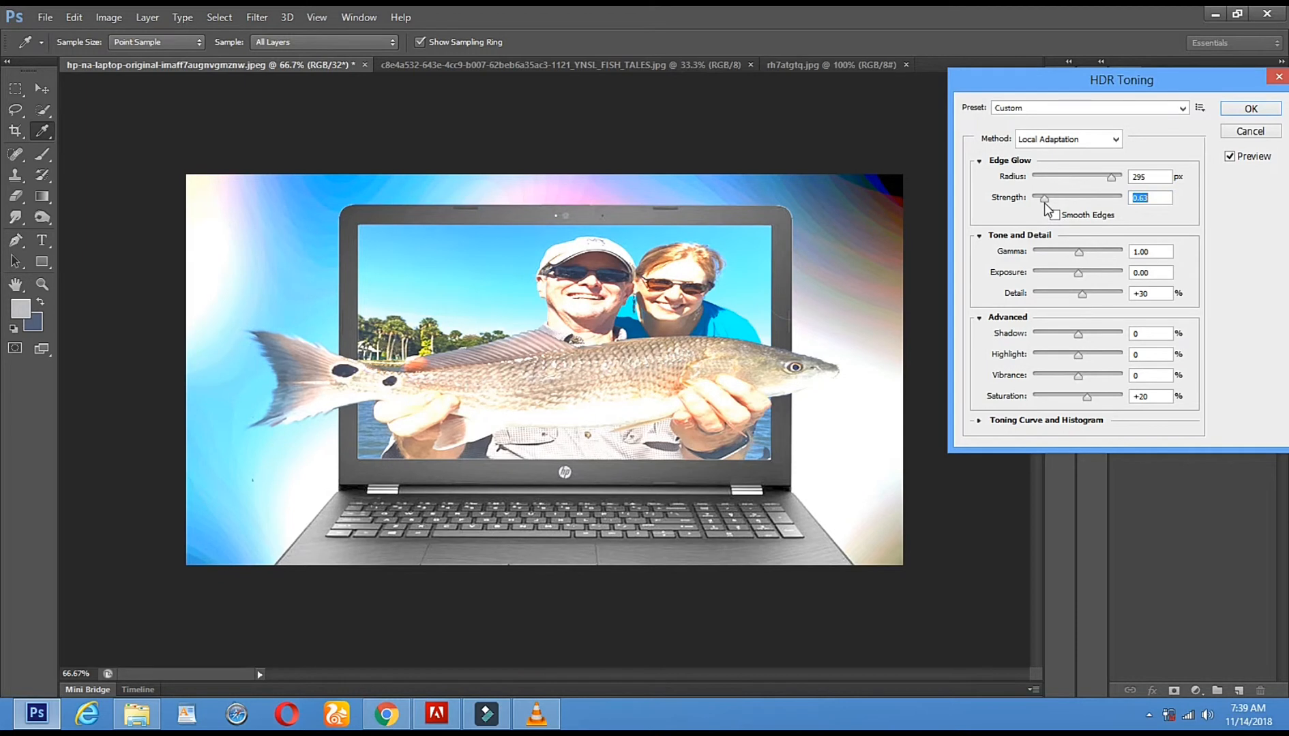
Set the HDR Toning gamma to 0.71 and the edge glow radius to 54 px.
left_click_drag(1079, 254, 1057, 263)
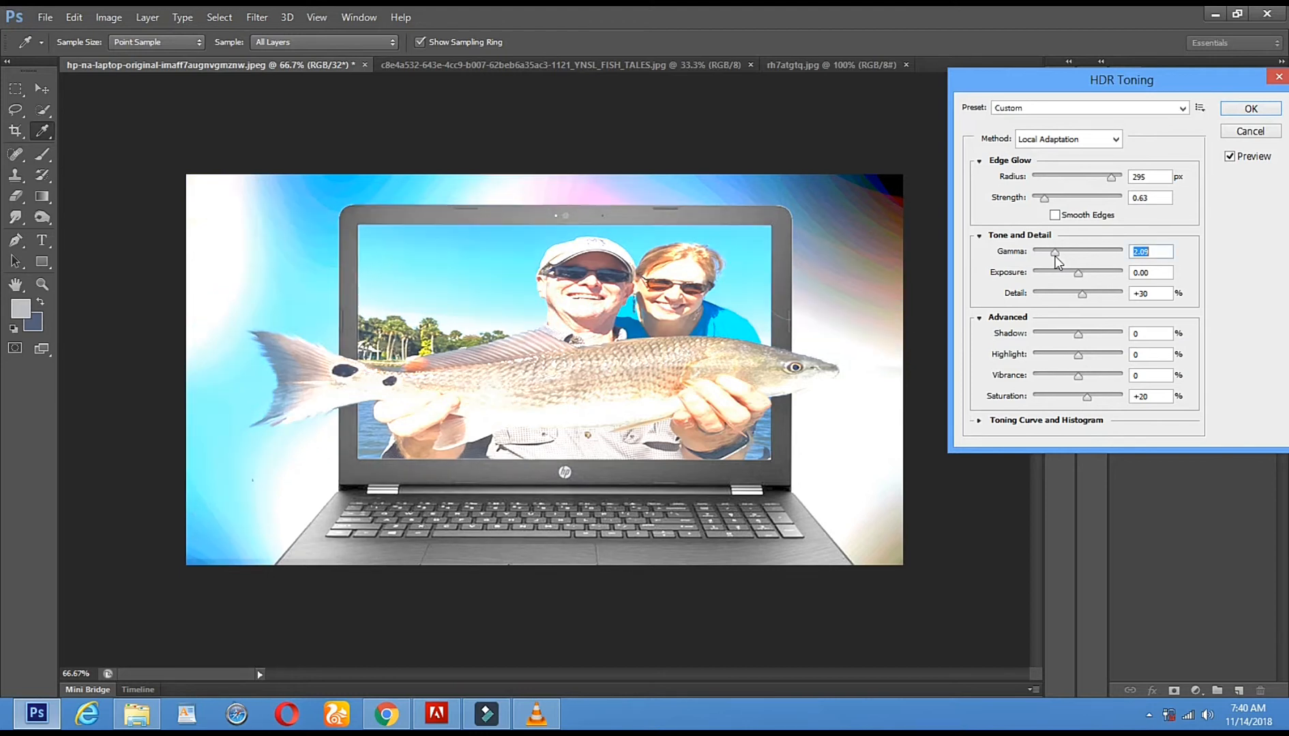
left_click_drag(1057, 263, 1084, 260)
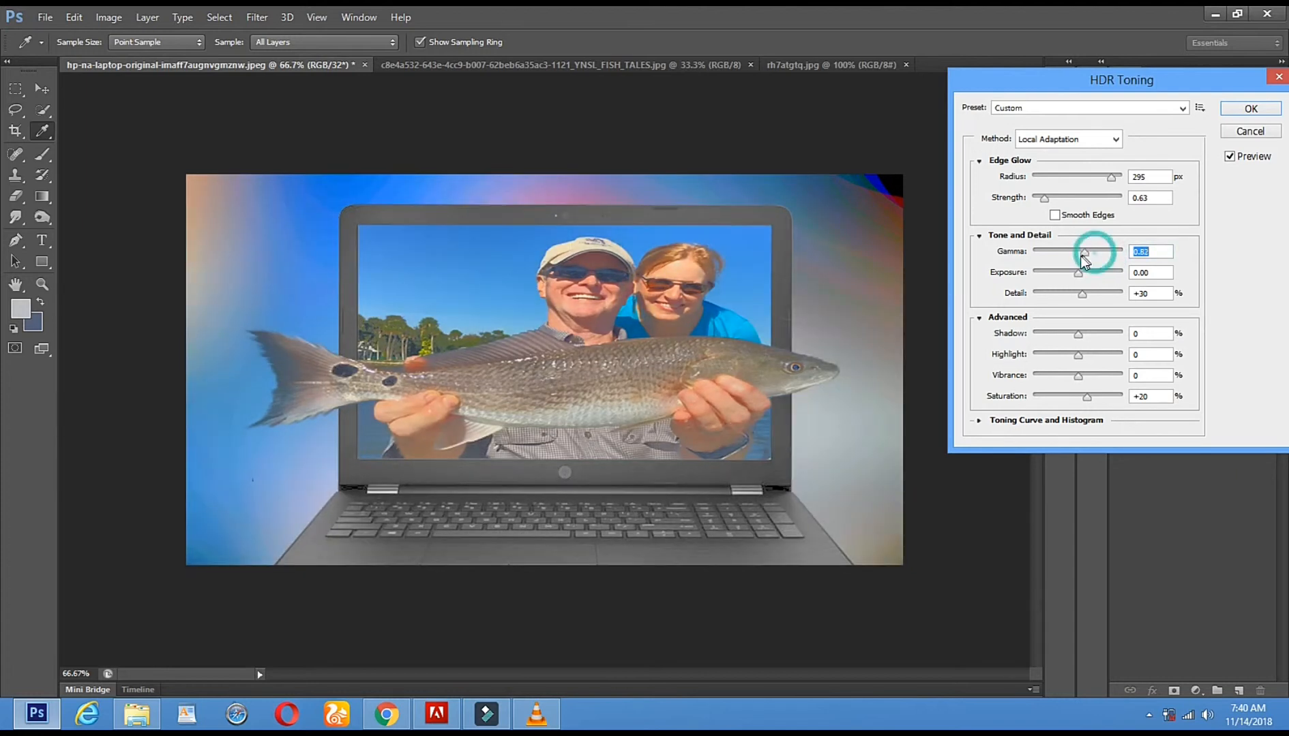
left_click(1088, 255)
left_click_drag(1111, 177, 1077, 178)
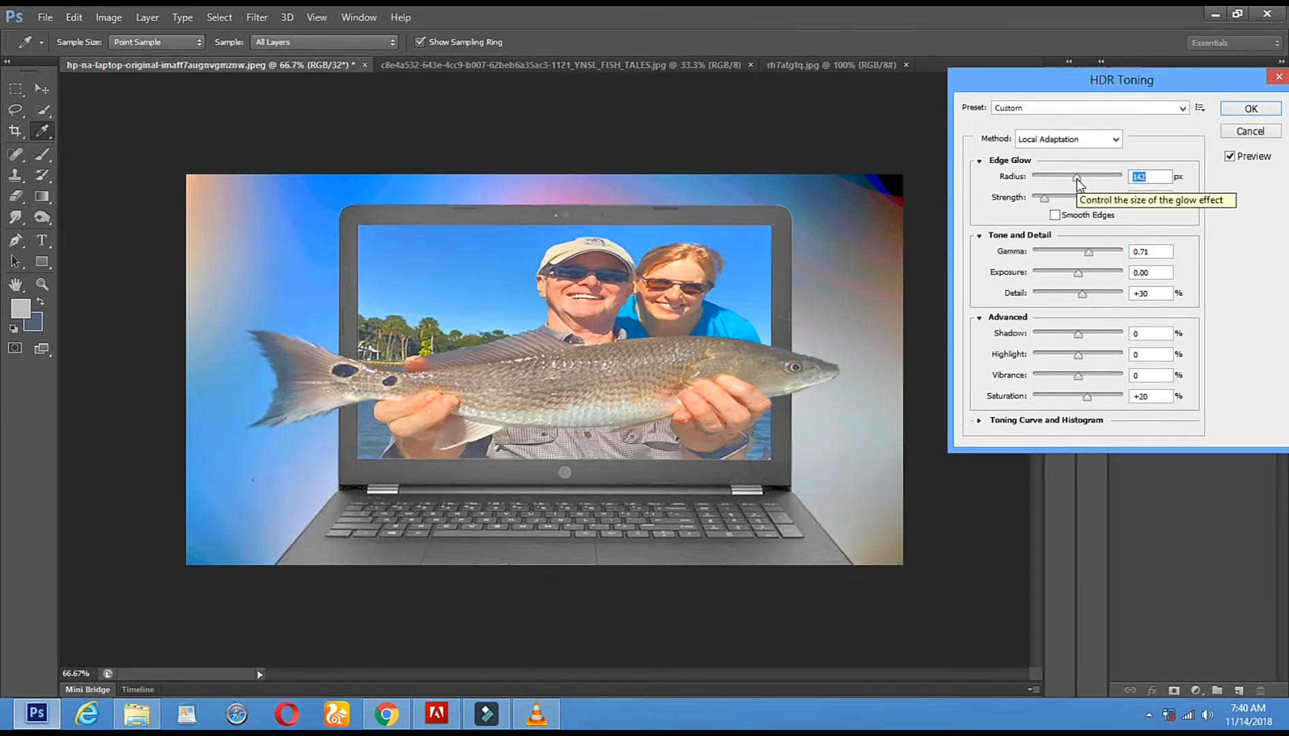
left_click_drag(1078, 179, 1057, 180)
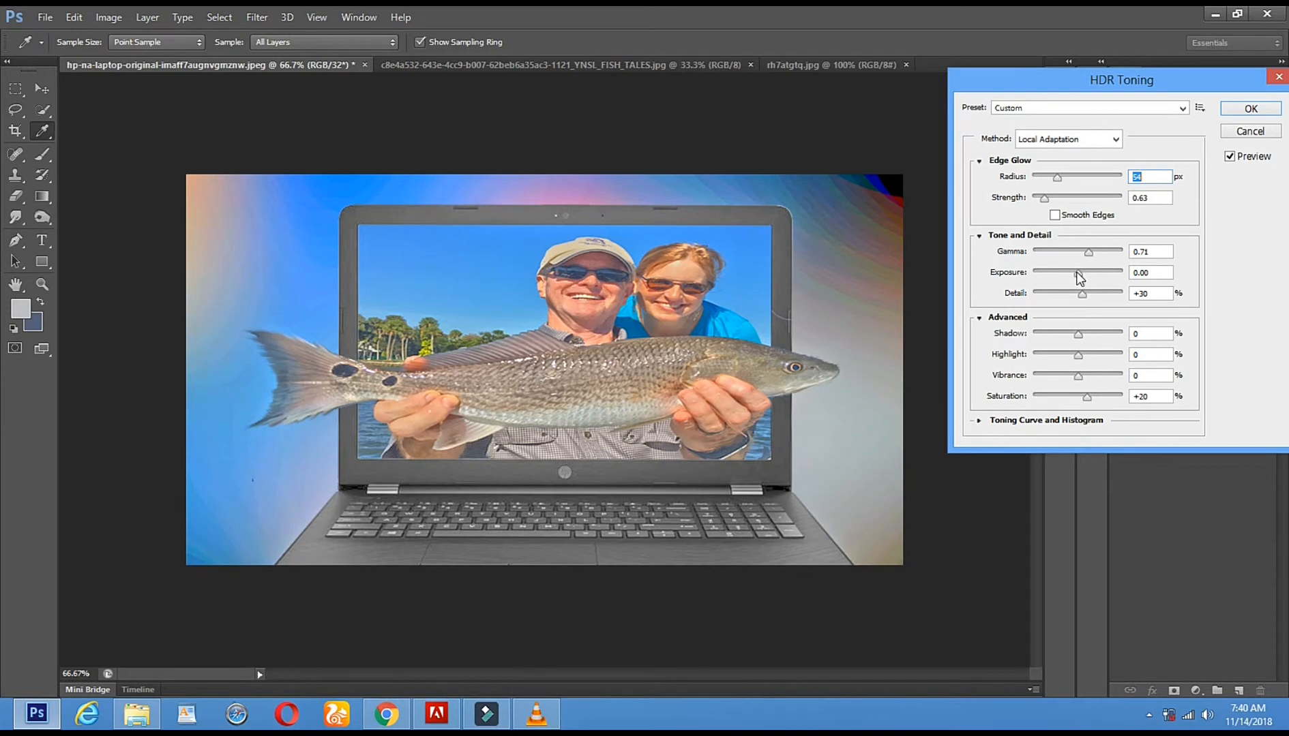
Set the HDR Toning detail to -6%, shadow to -82%, highlight to +84% and vibrance to +35%.
mouse_move(1081, 295)
left_mouse_down()
mouse_move(1054, 299)
mouse_move(1093, 300)
mouse_move(1074, 297)
left_mouse_up()
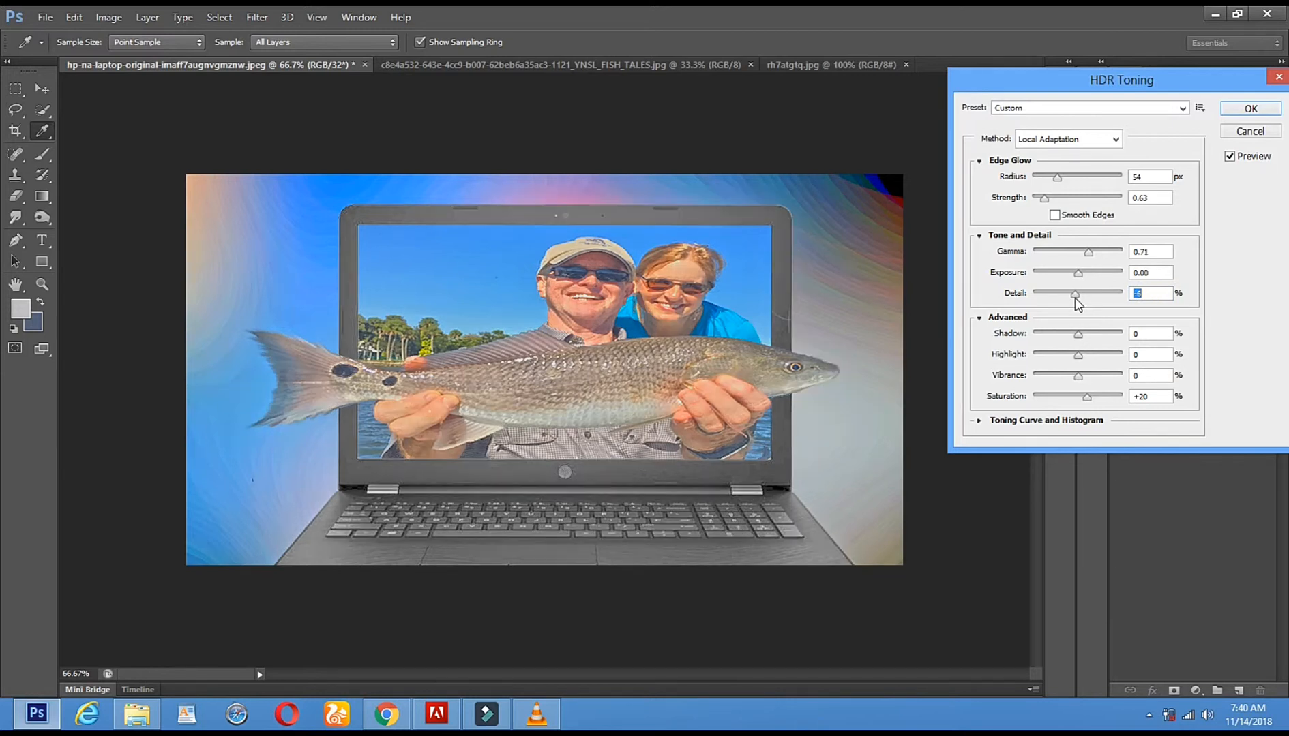
left_click(1074, 298)
left_click_drag(1101, 335, 1105, 335)
left_click_drag(1105, 336, 1041, 339)
left_click_drag(1078, 355, 1110, 354)
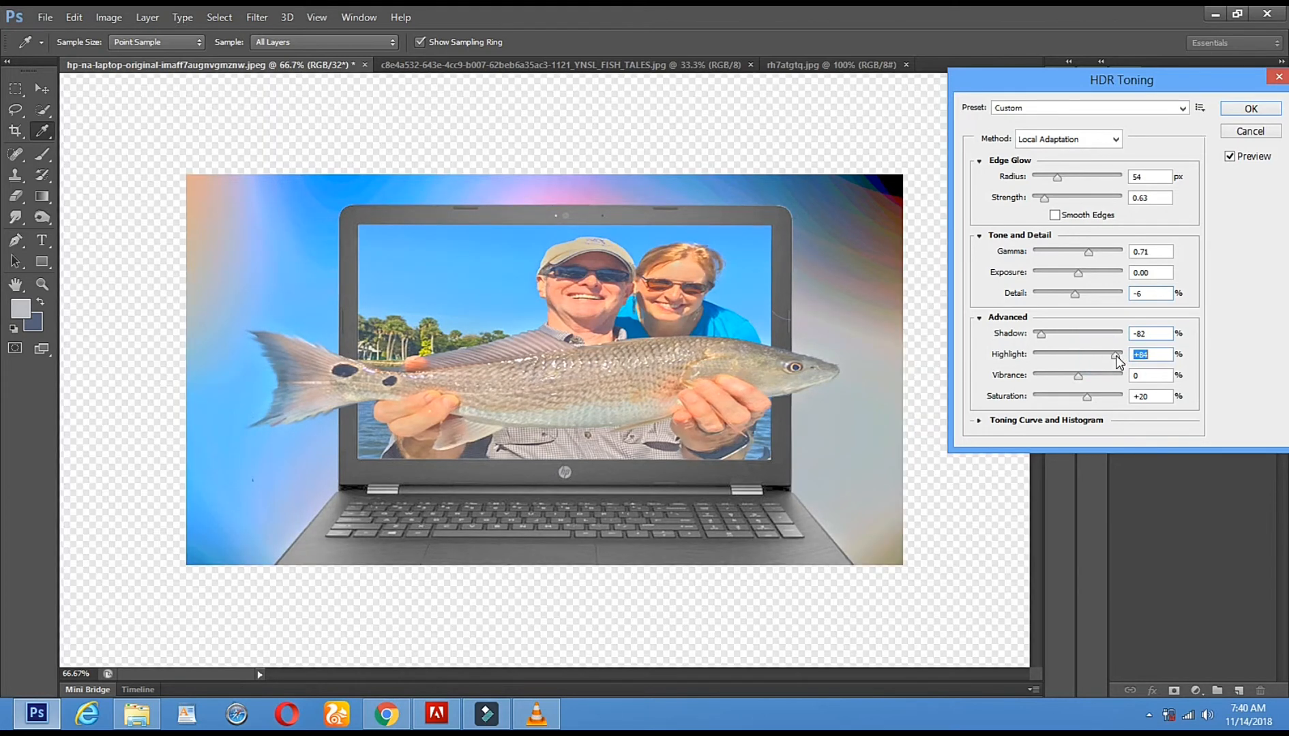
mouse_move(1076, 377)
left_mouse_down()
mouse_move(1060, 386)
mouse_move(1113, 386)
mouse_move(1093, 378)
left_mouse_up()
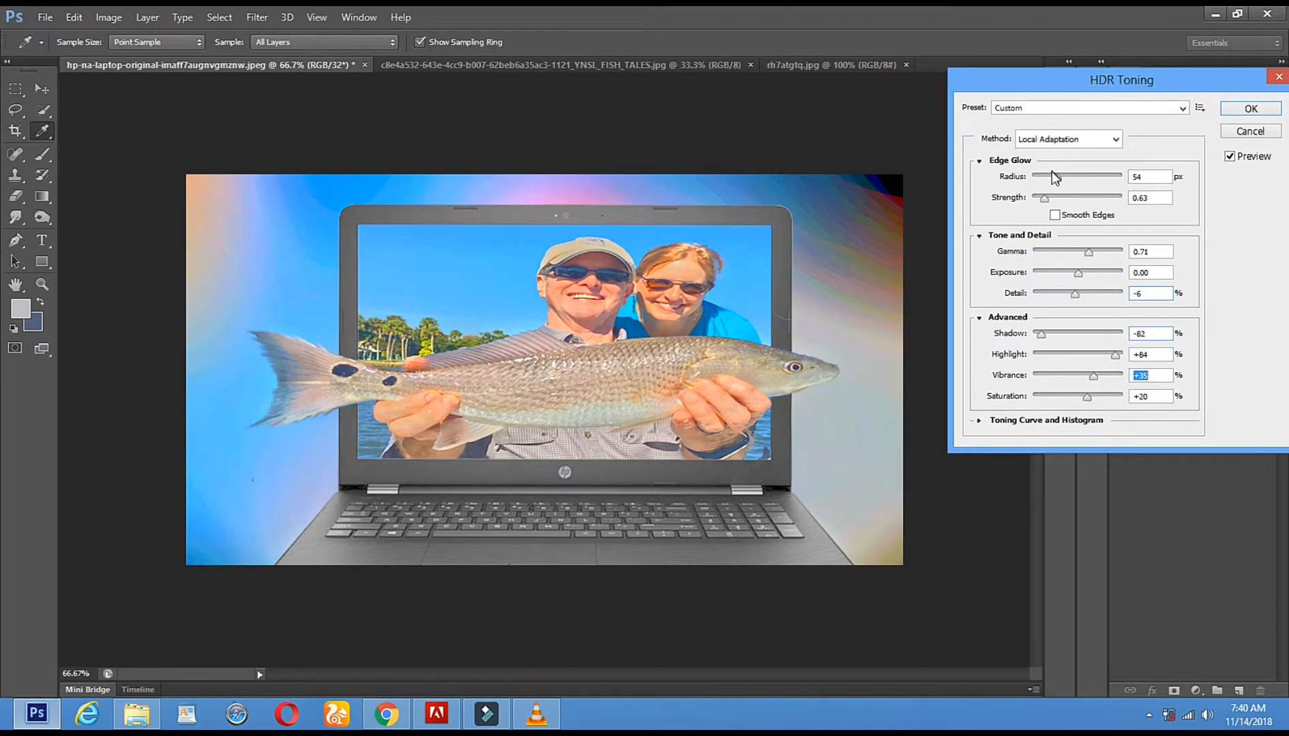
Set the HDR Toning edge glow radius to 13 px and its strength to 0.49.
left_click(1037, 179)
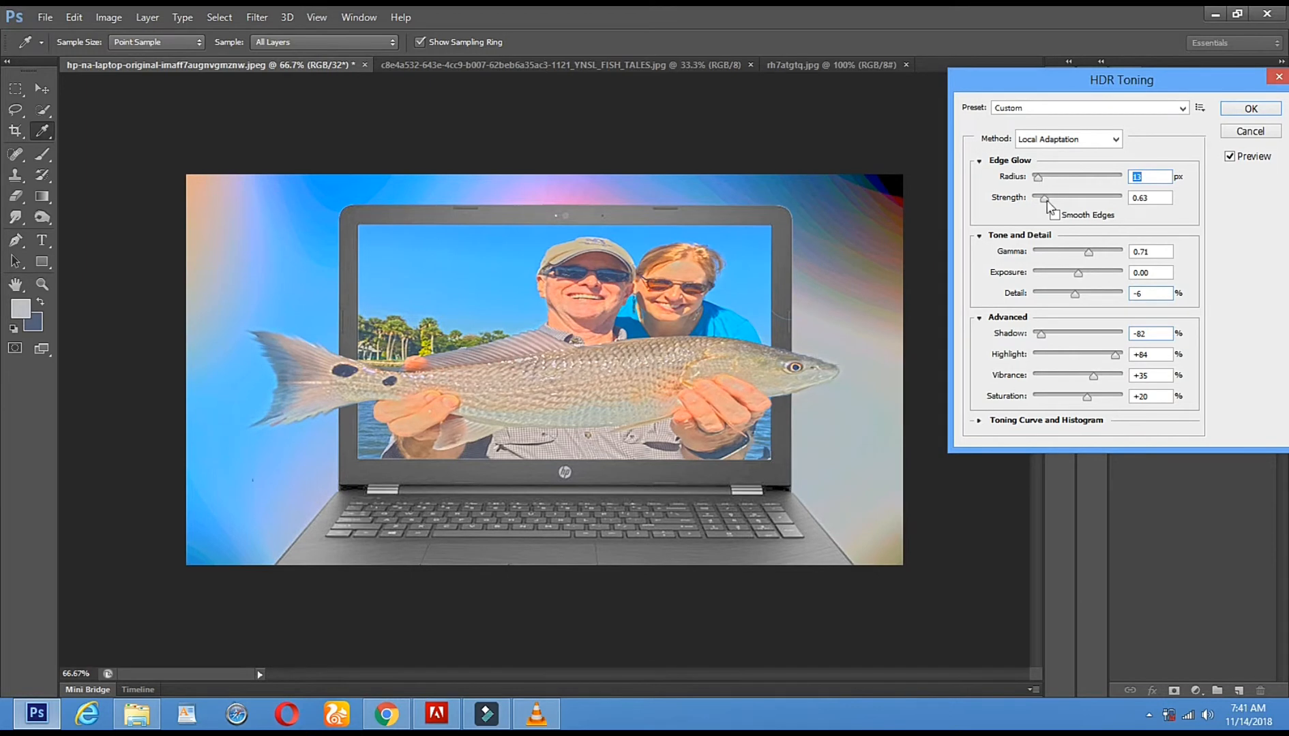
left_click_drag(1043, 198, 1110, 203)
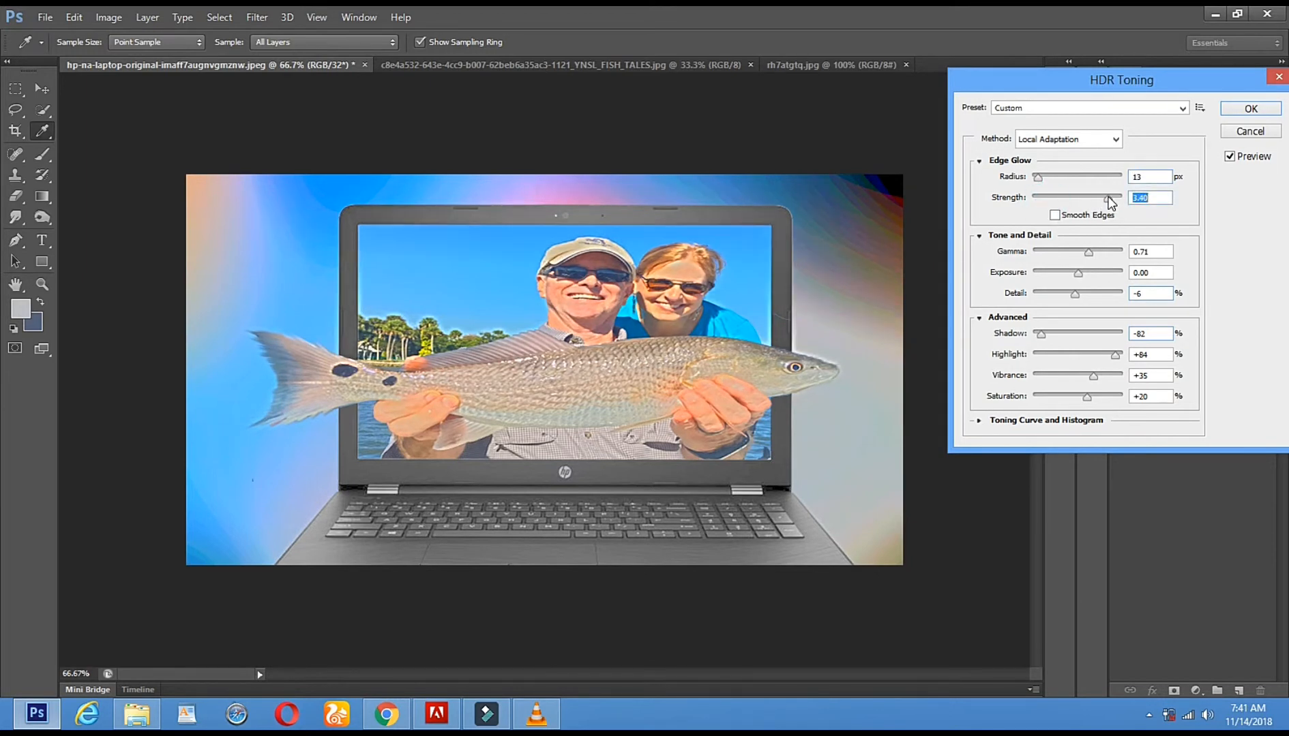
left_click_drag(1108, 199, 1043, 208)
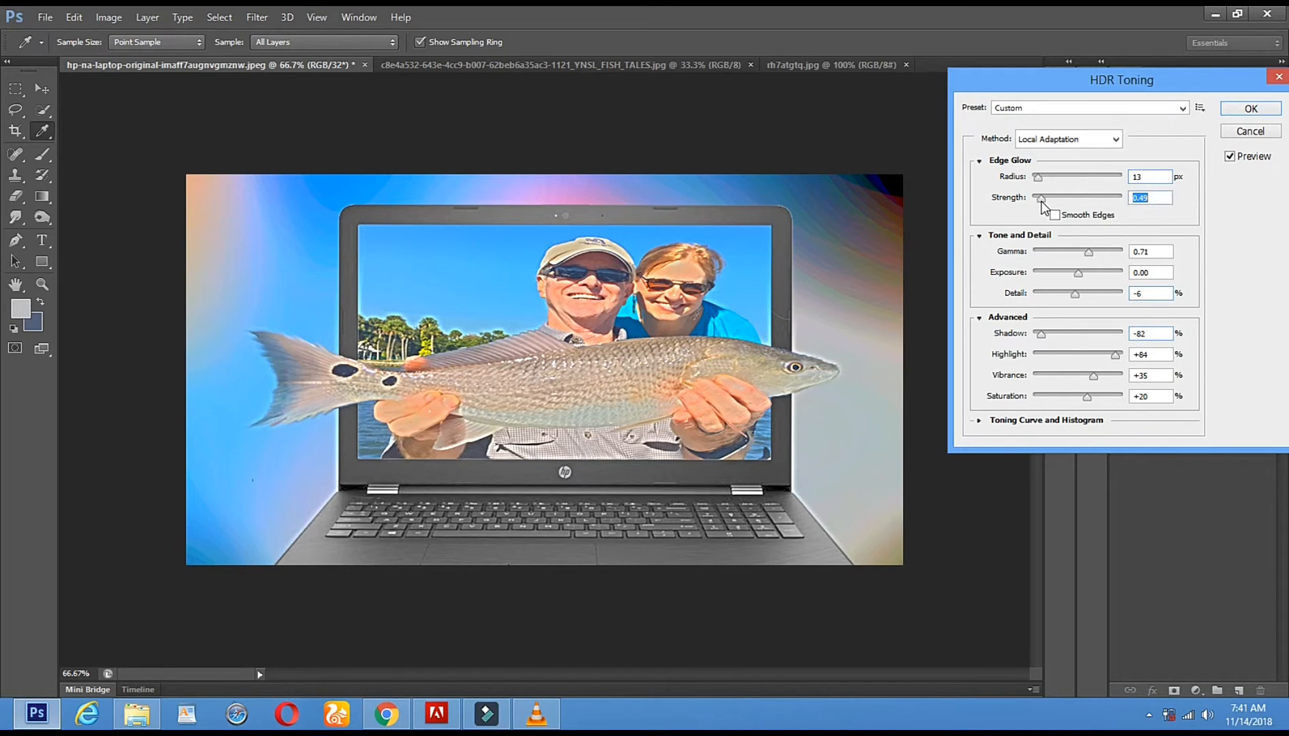
Set the HDR Toning edge glow strength to 0.73 and apply the toning to the image.
left_click_drag(1041, 202, 1116, 199)
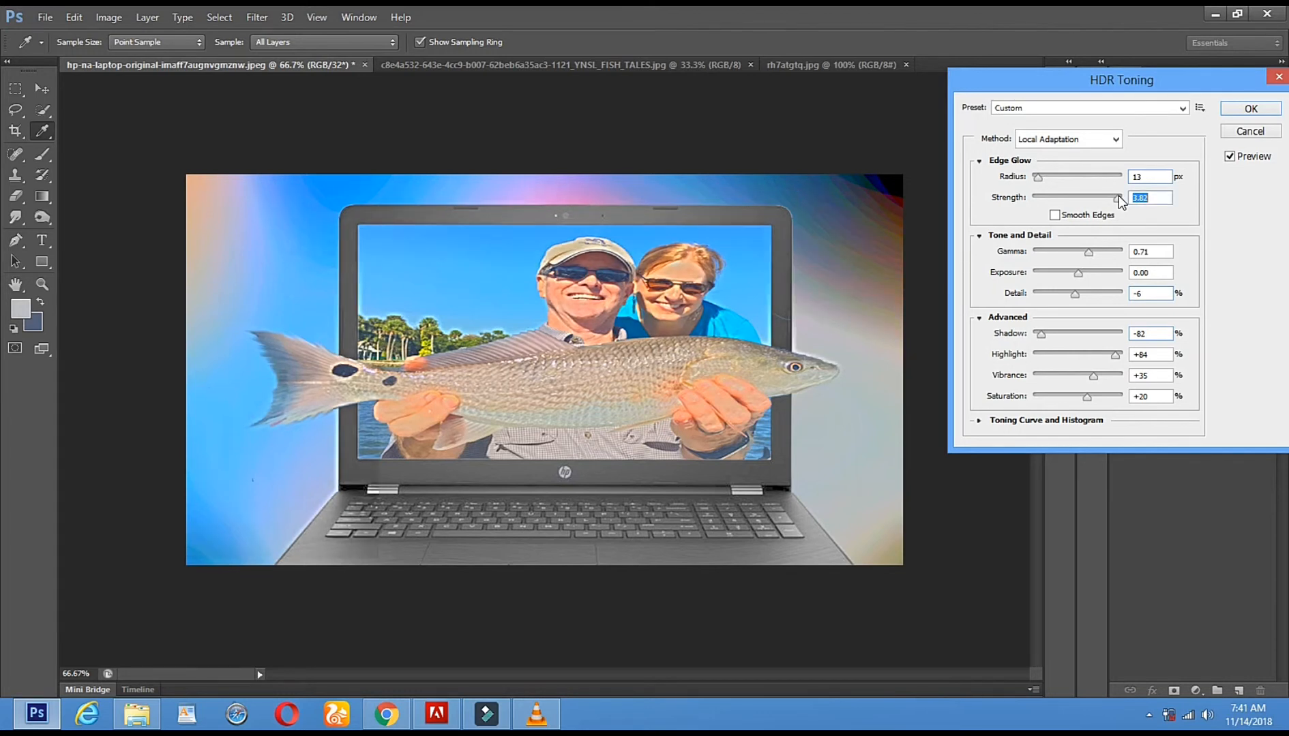
left_click_drag(1118, 199, 1048, 203)
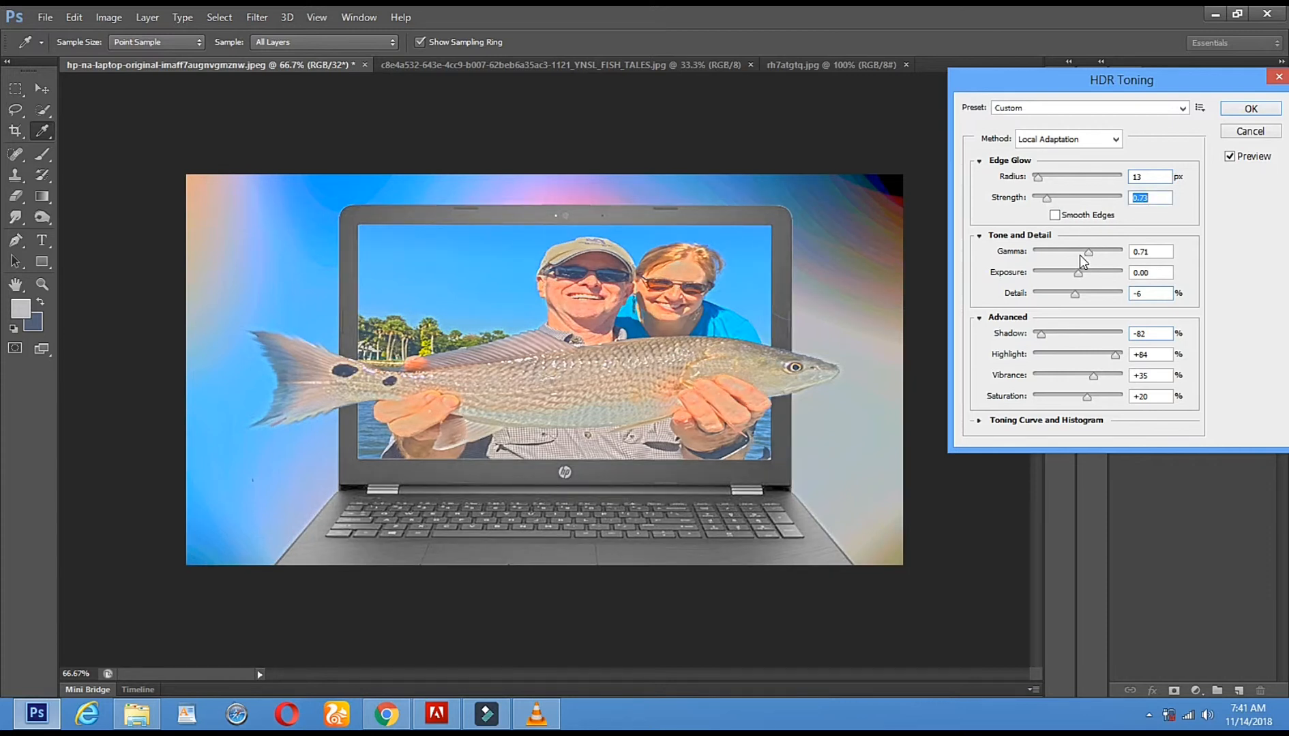
left_click(1250, 109)
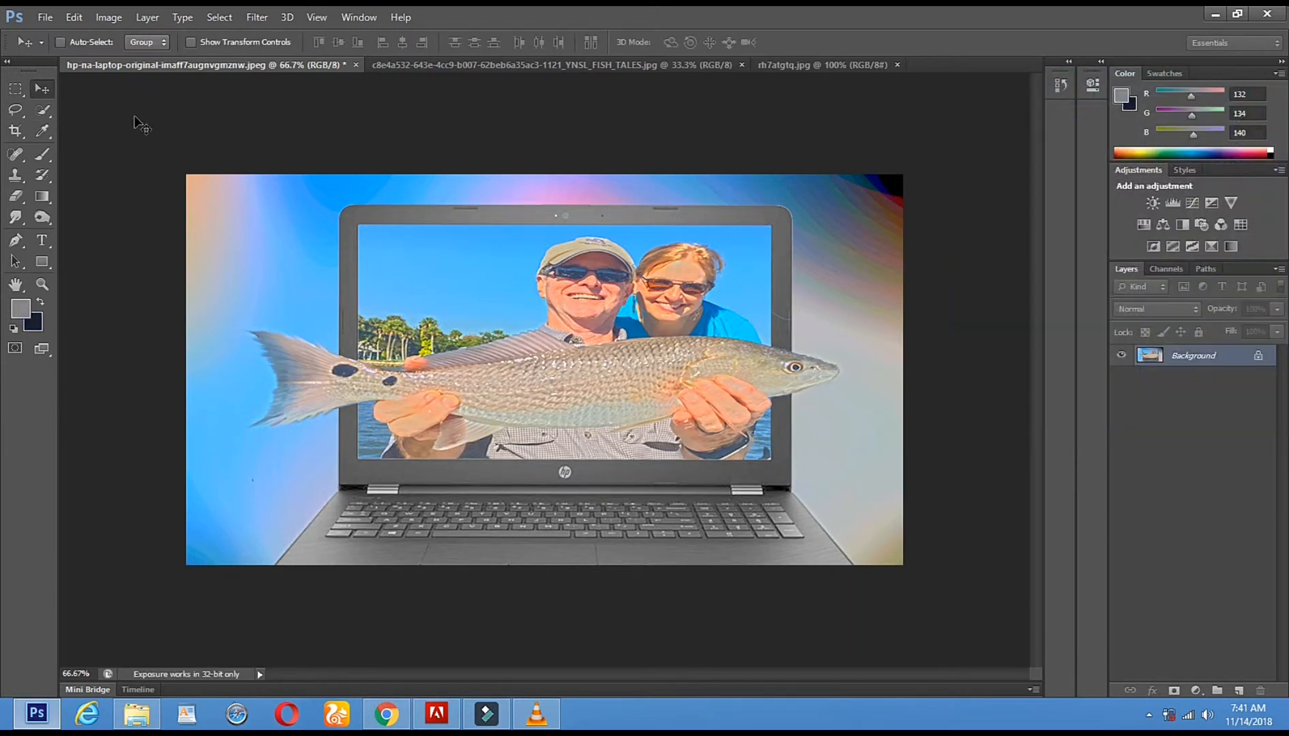
Darken the flattened image with a Curves adjustment, bending the RGB curve to input 160 and output 109.
left_click(107, 18)
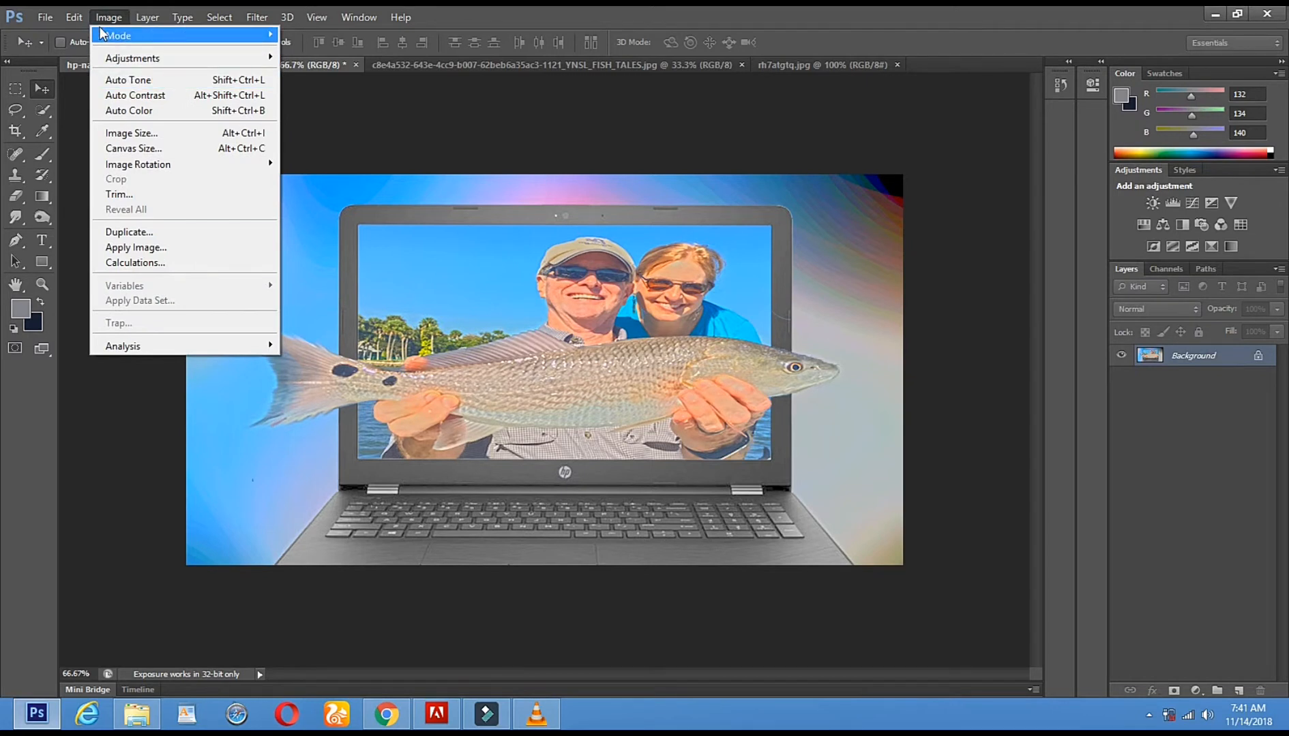
mouse_move(123, 58)
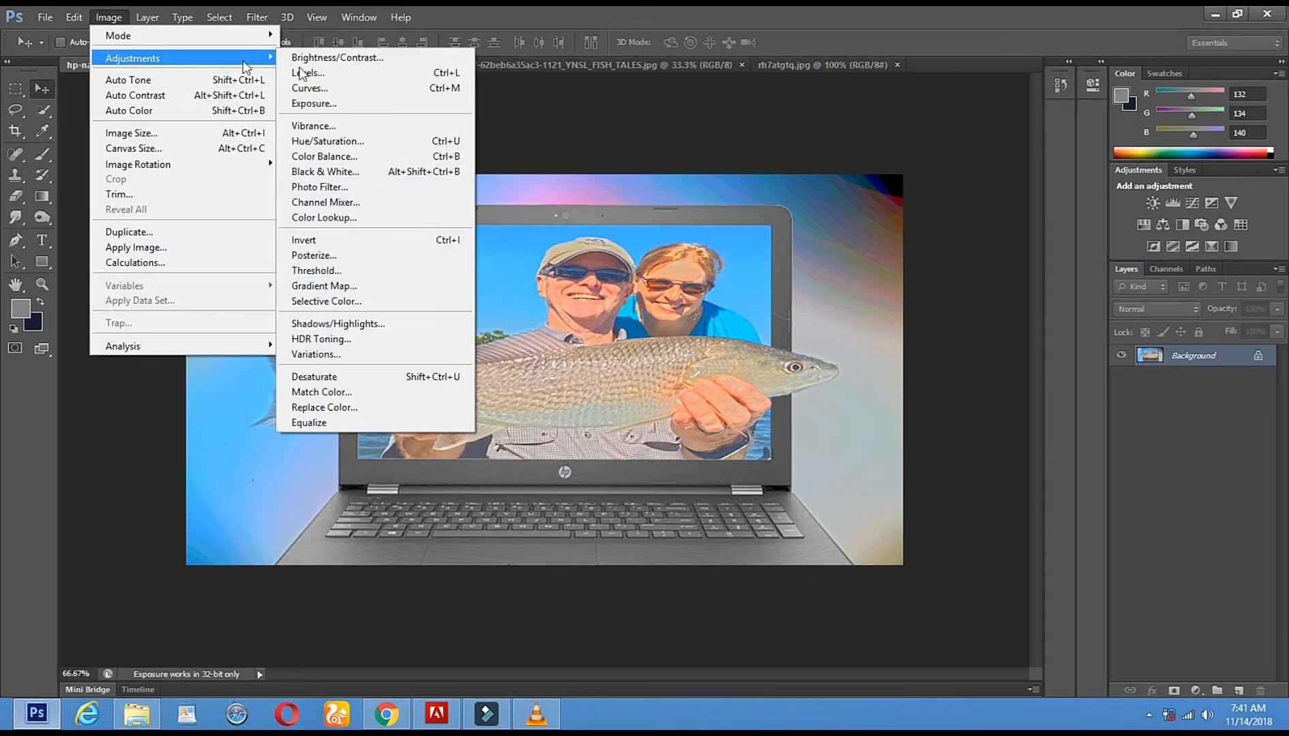
left_click(351, 91)
left_click_drag(1050, 290, 1080, 302)
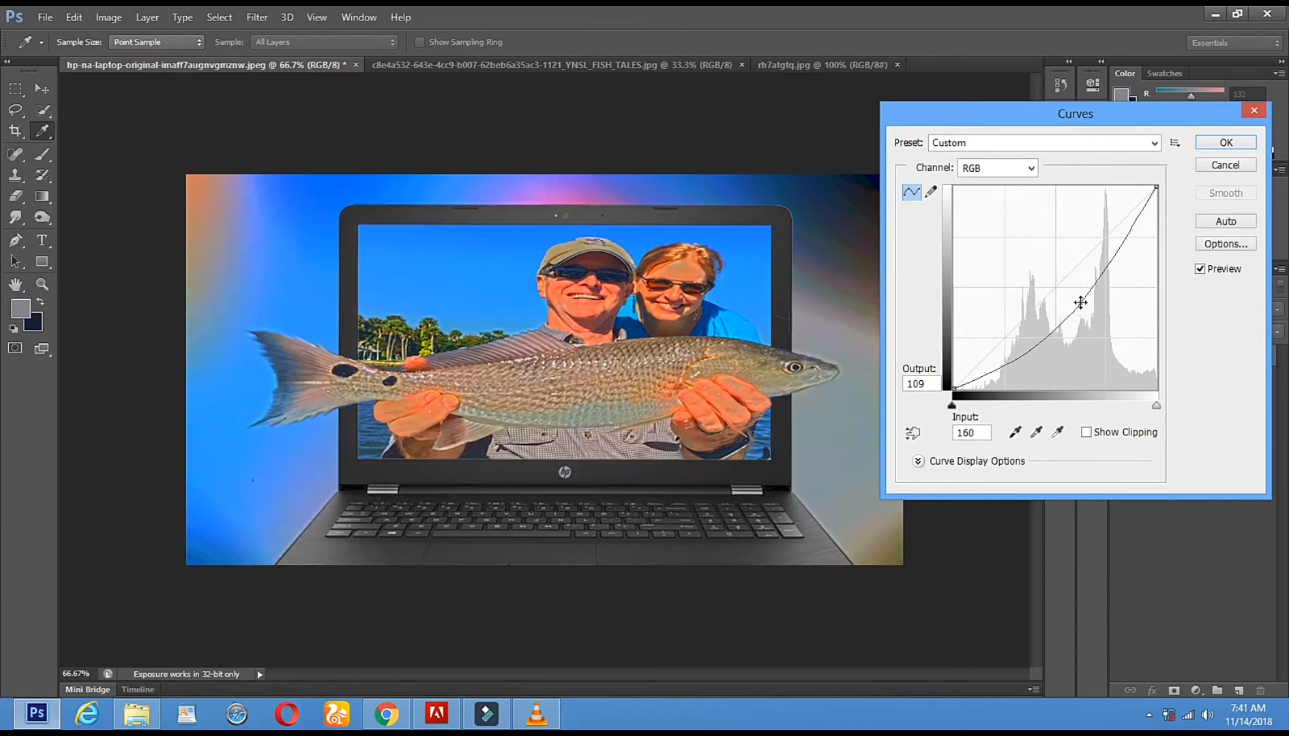
left_click_drag(1034, 127, 1055, 82)
left_click(1256, 99)
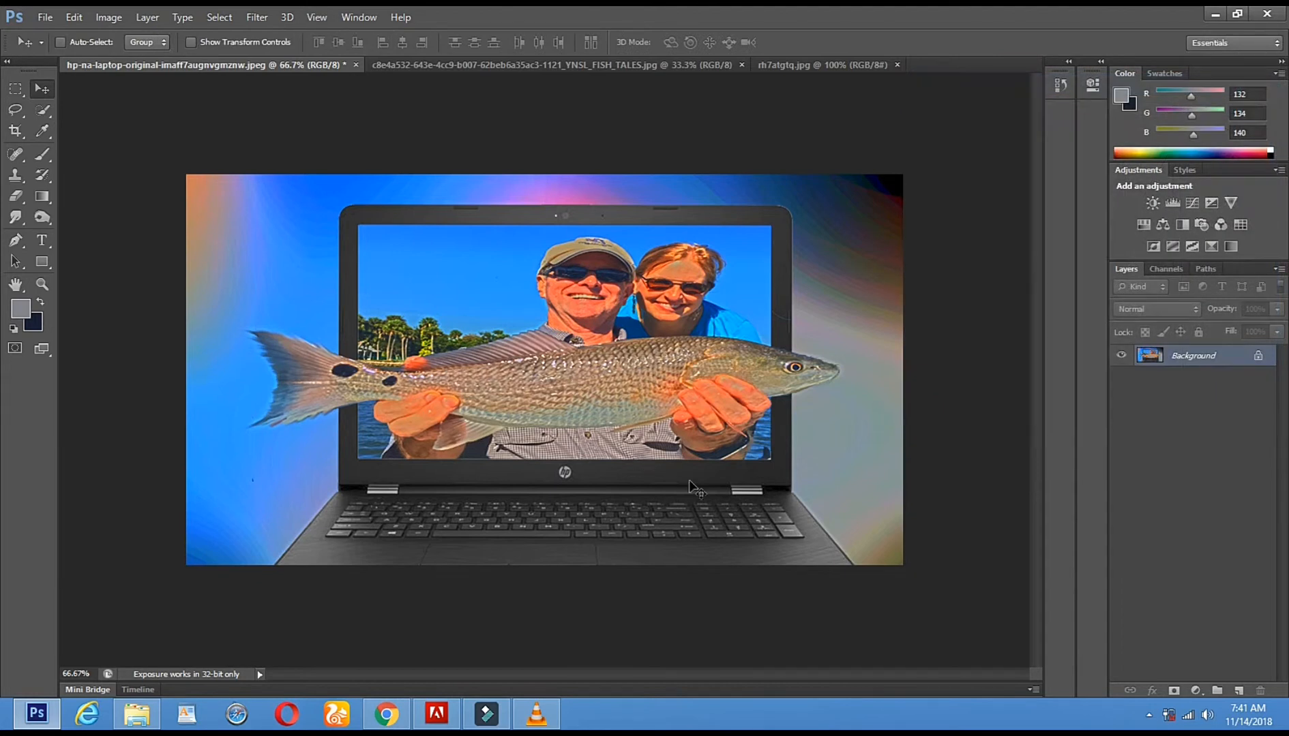
left_click(41, 284)
left_click(82, 42)
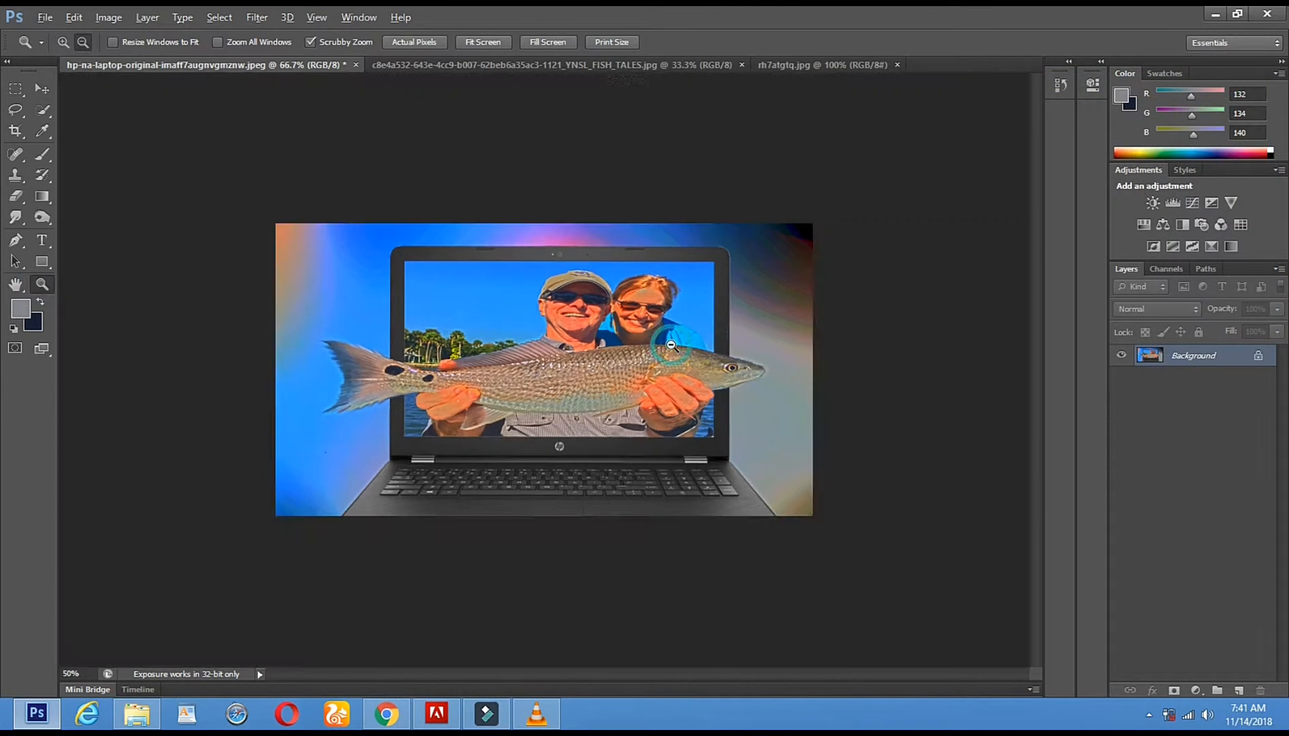
left_click(669, 327)
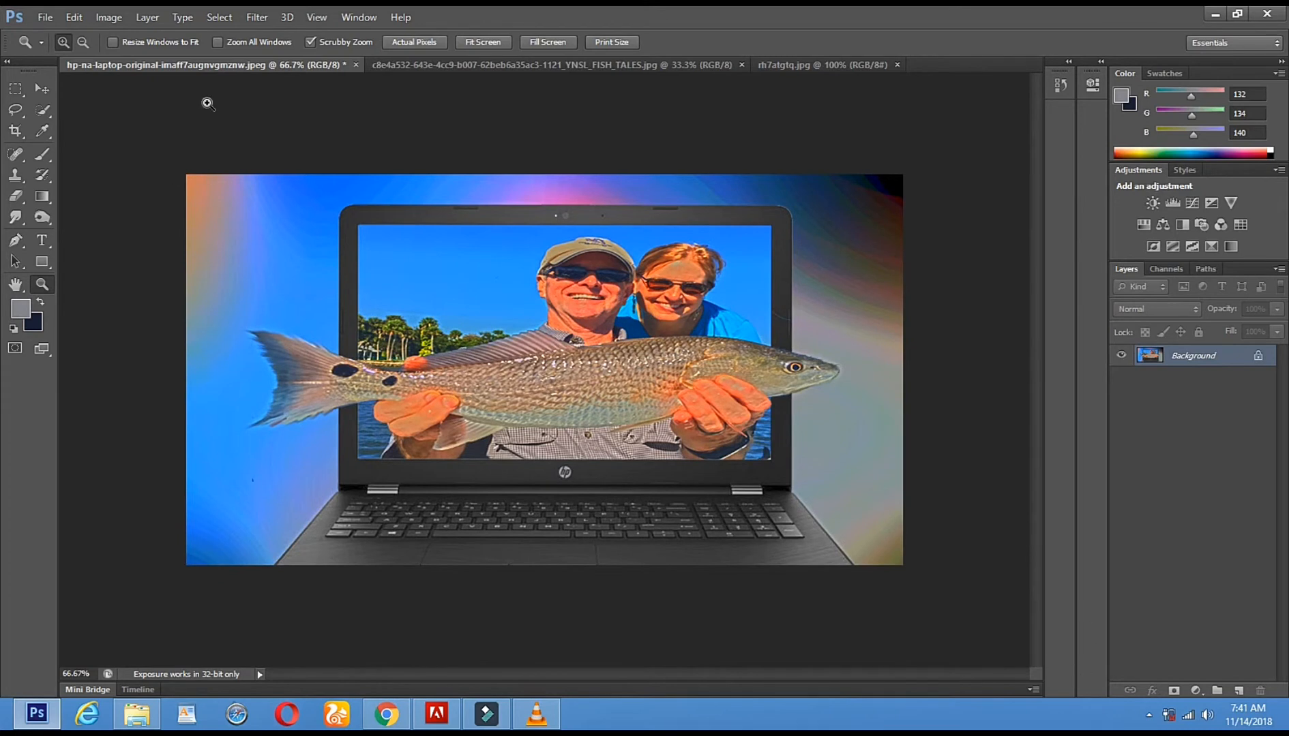
Save the composite to the Desktop as "Subscribe Channel thankew sss" in JPEG 2000 format with quality 50.
left_click(44, 17)
left_click(67, 210)
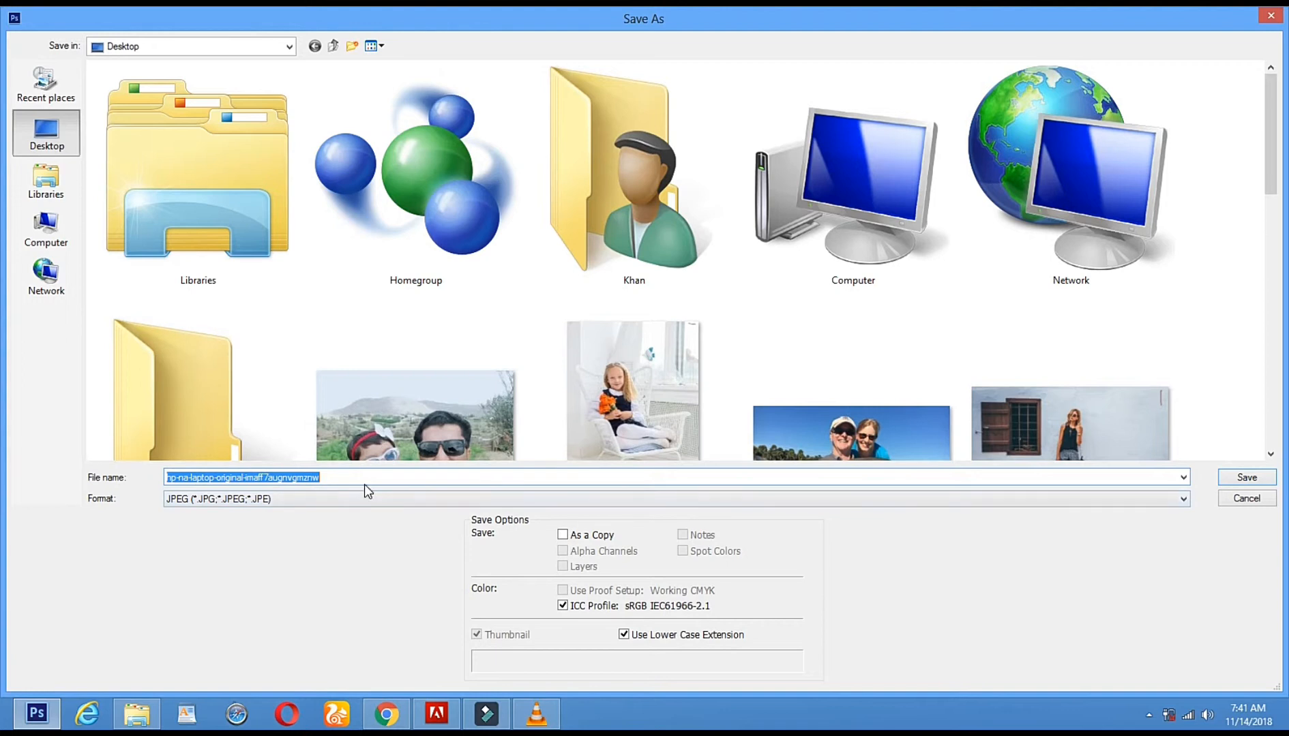
type("S")
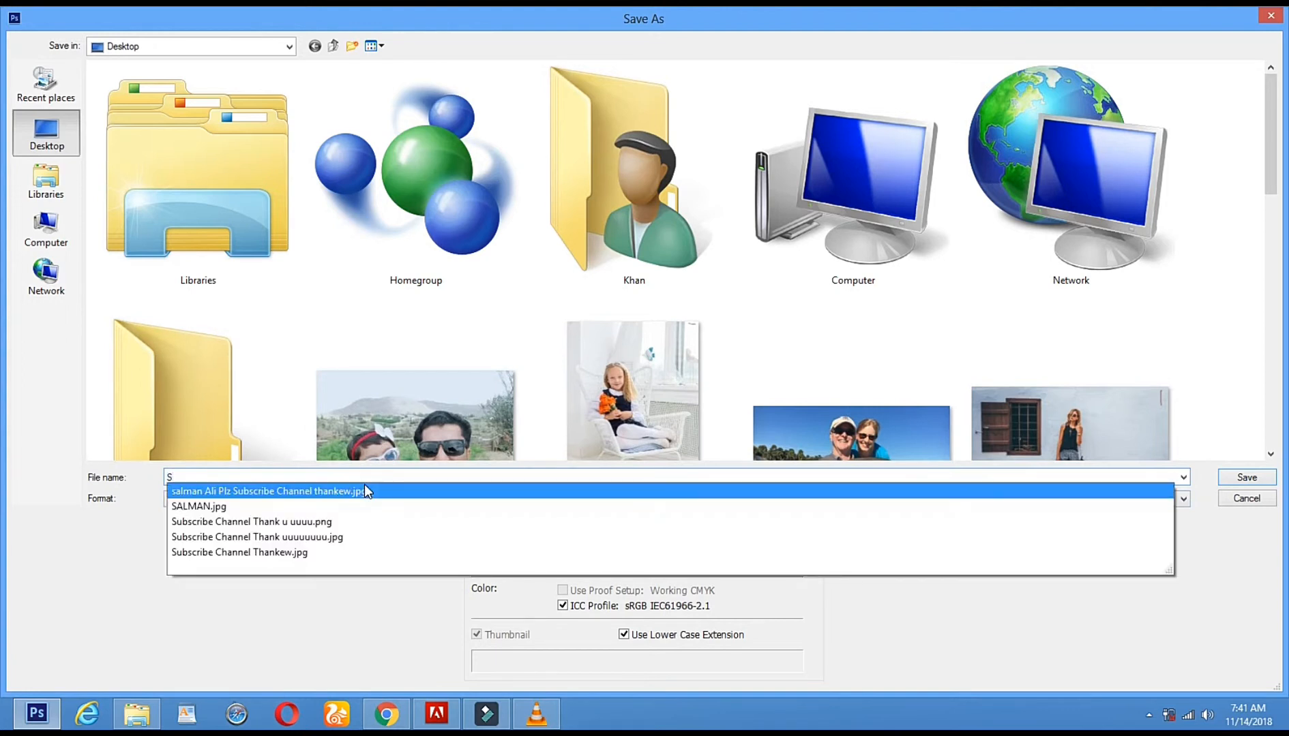
type("ubscribe Channel")
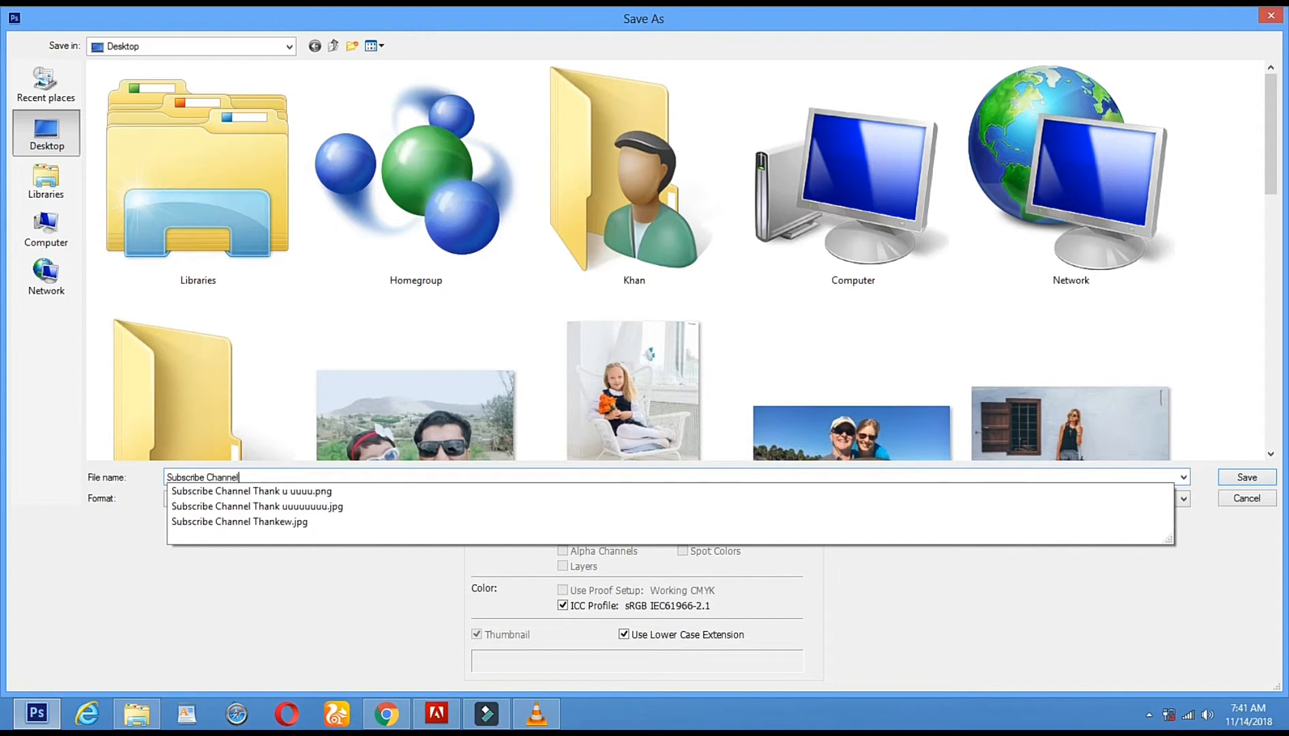
type(" thankew ss")
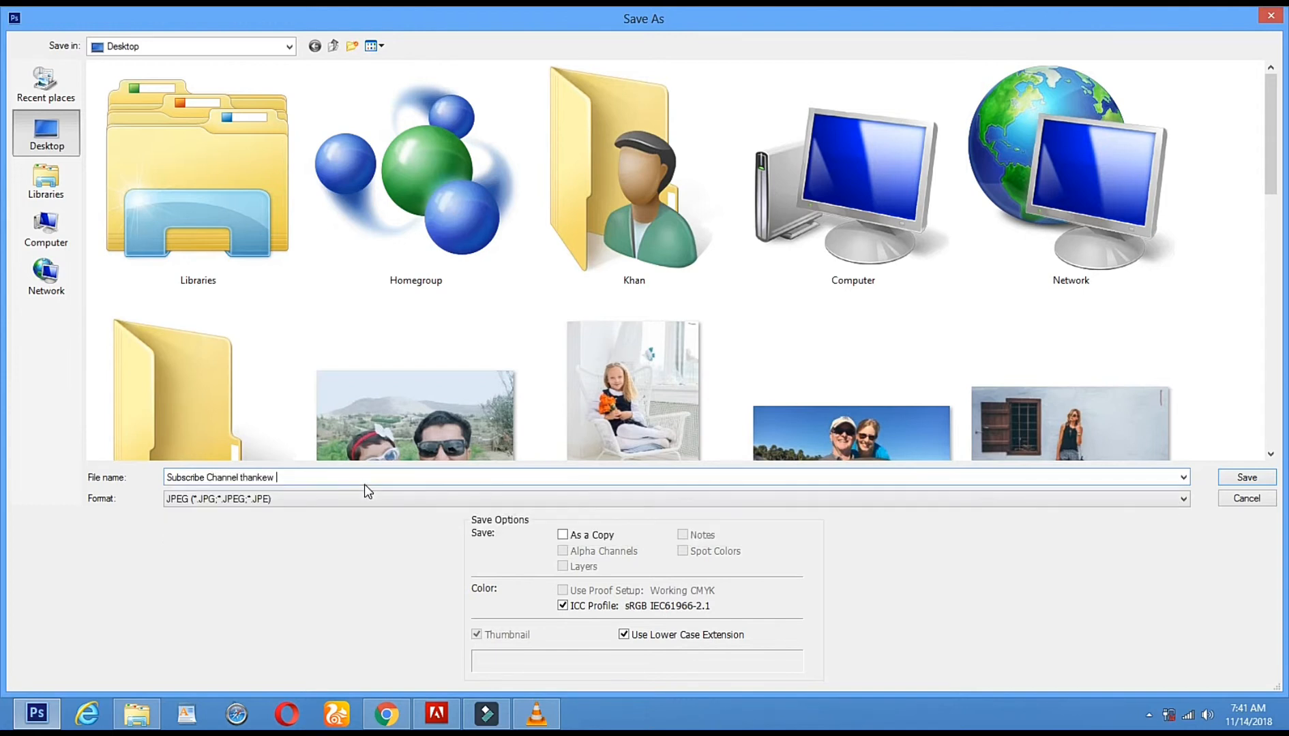
left_click(372, 498)
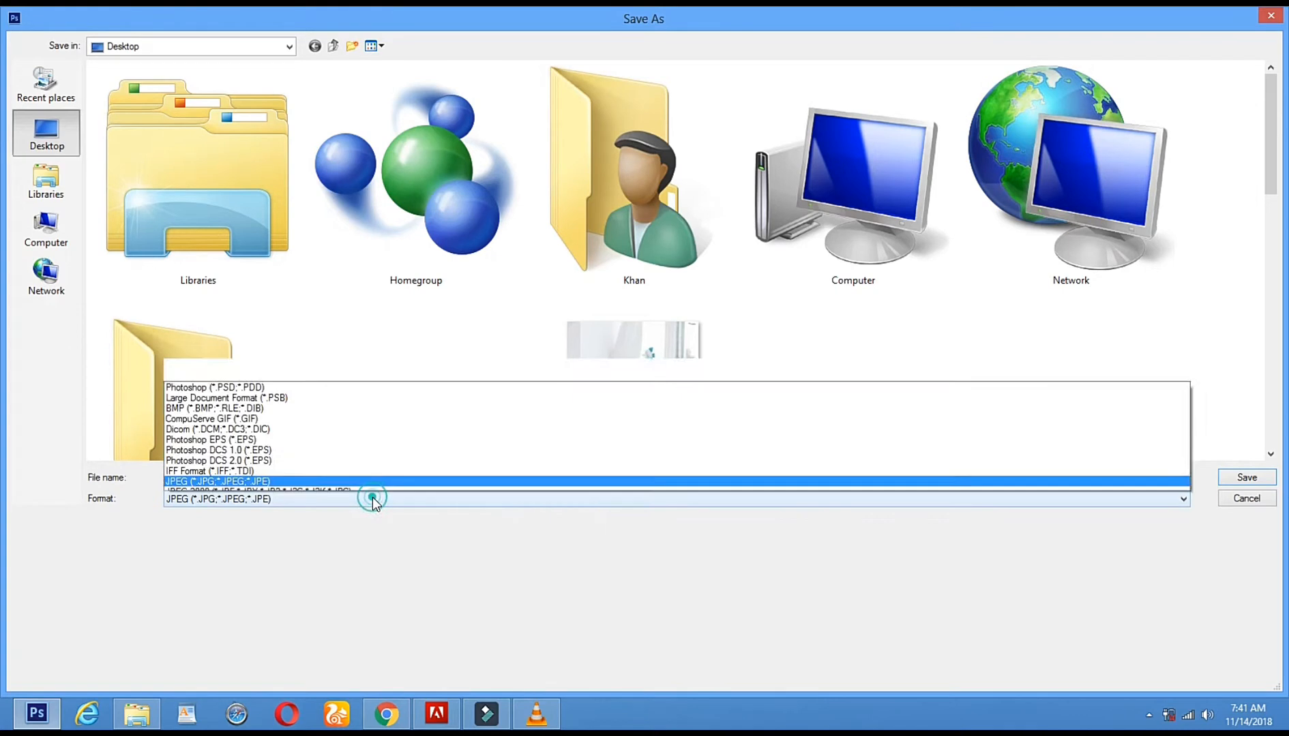
key("Down")
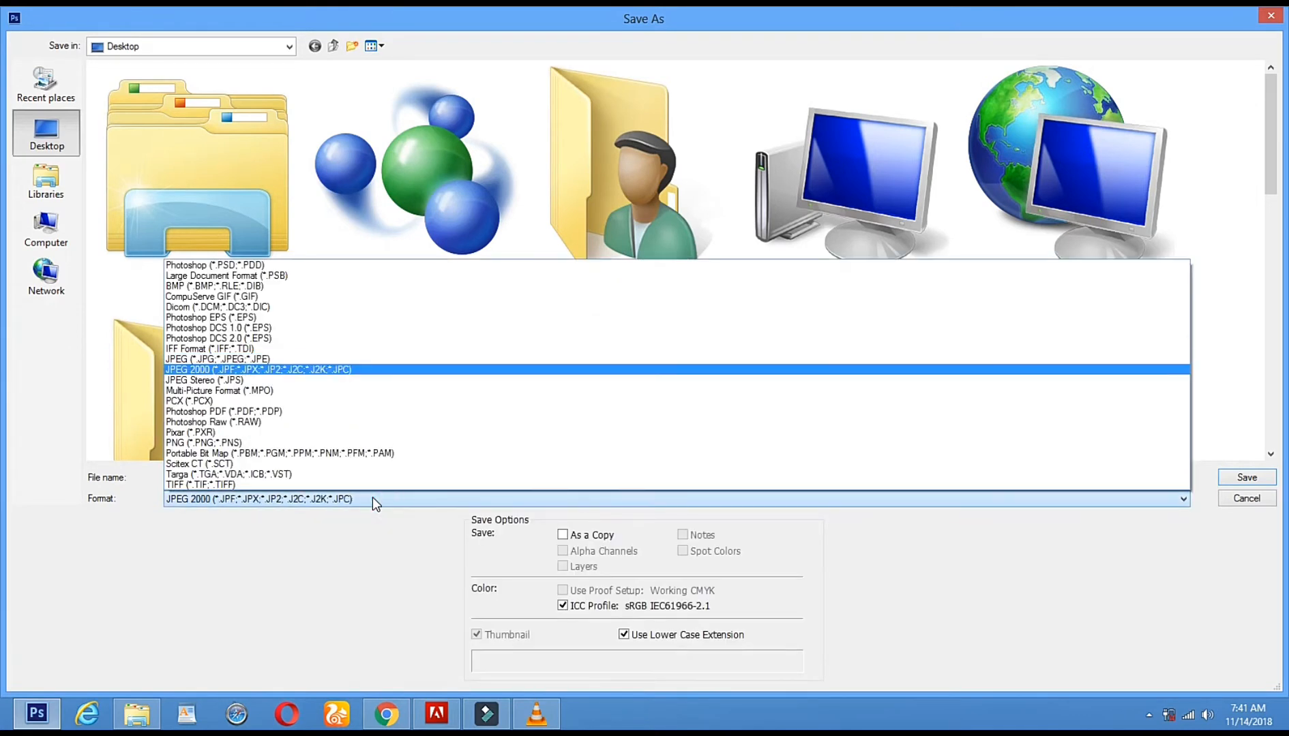
left_click(324, 370)
left_click(1232, 480)
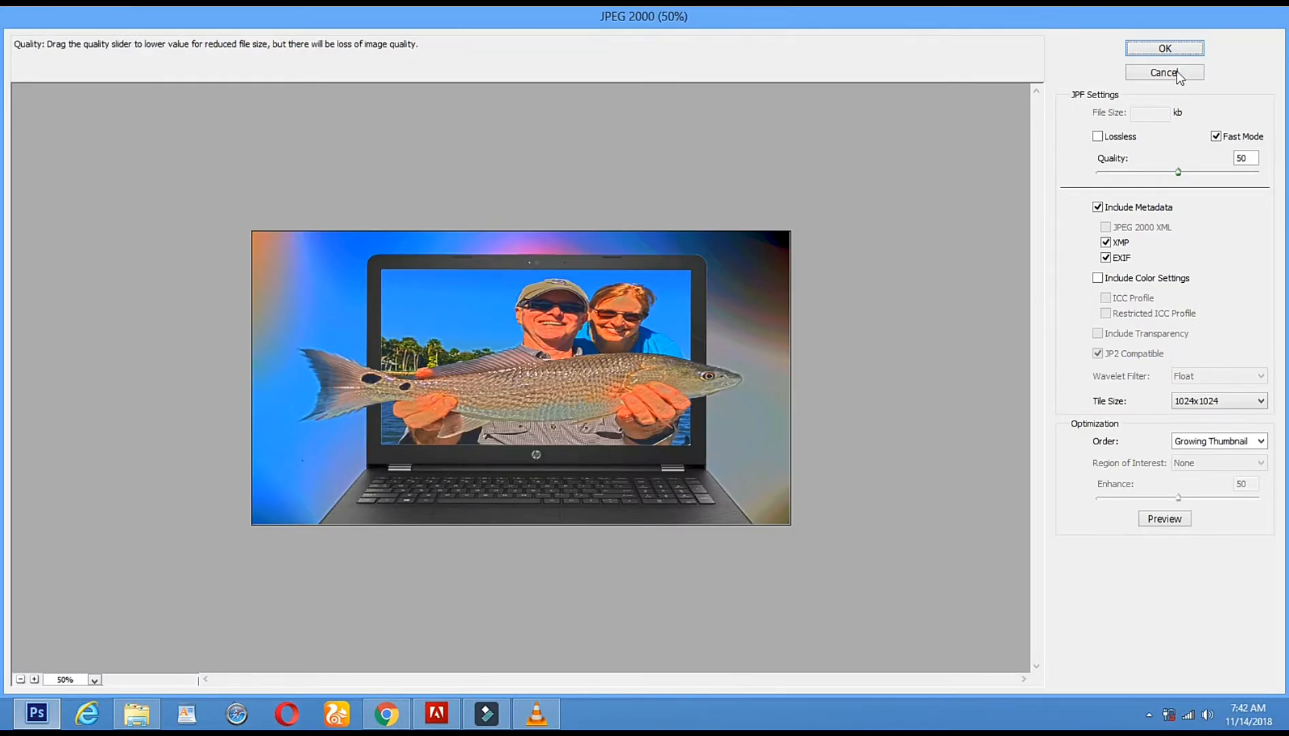
left_click(1165, 48)
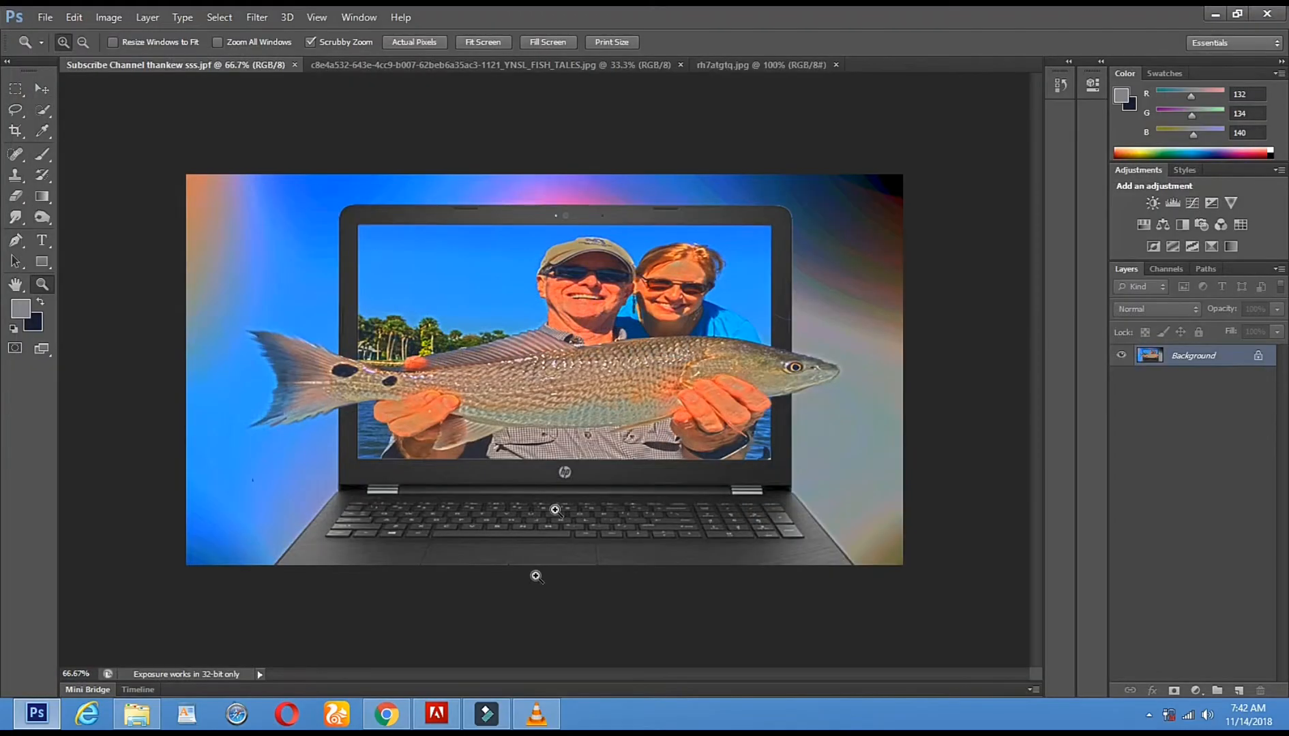
left_click(1168, 714)
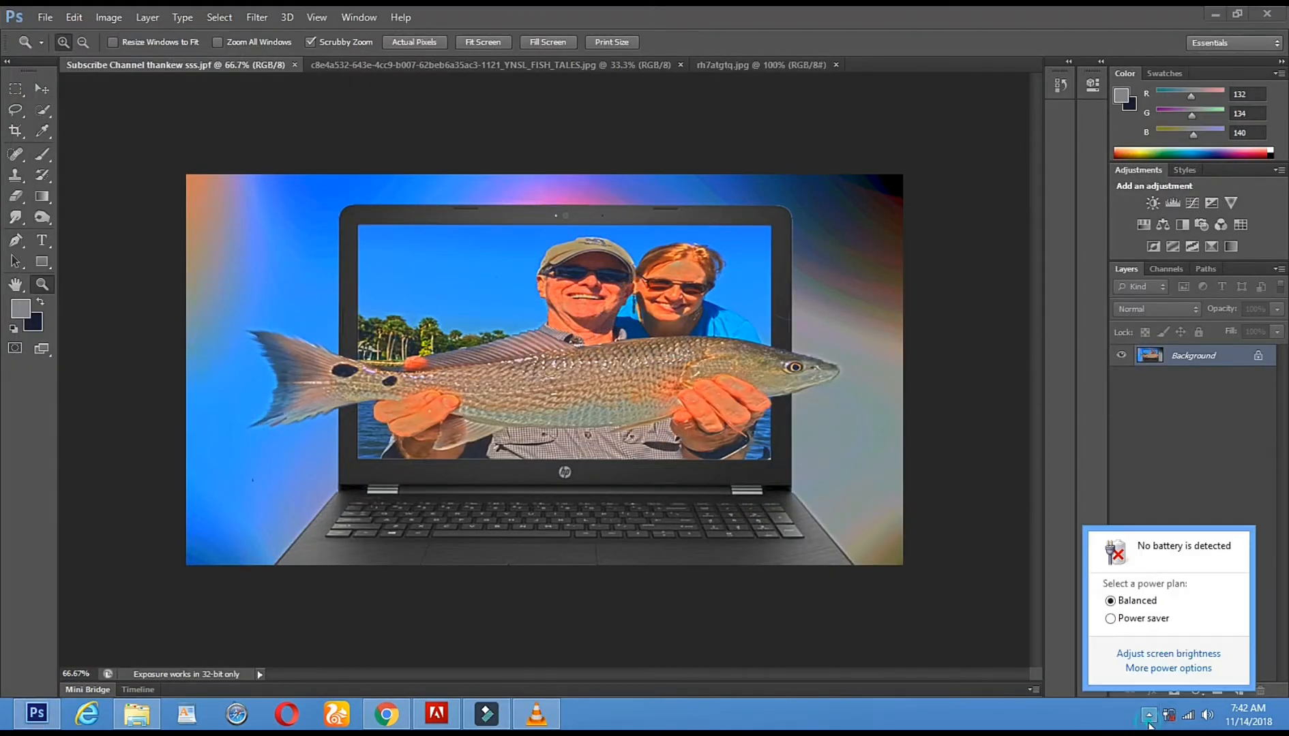
left_click(1146, 712)
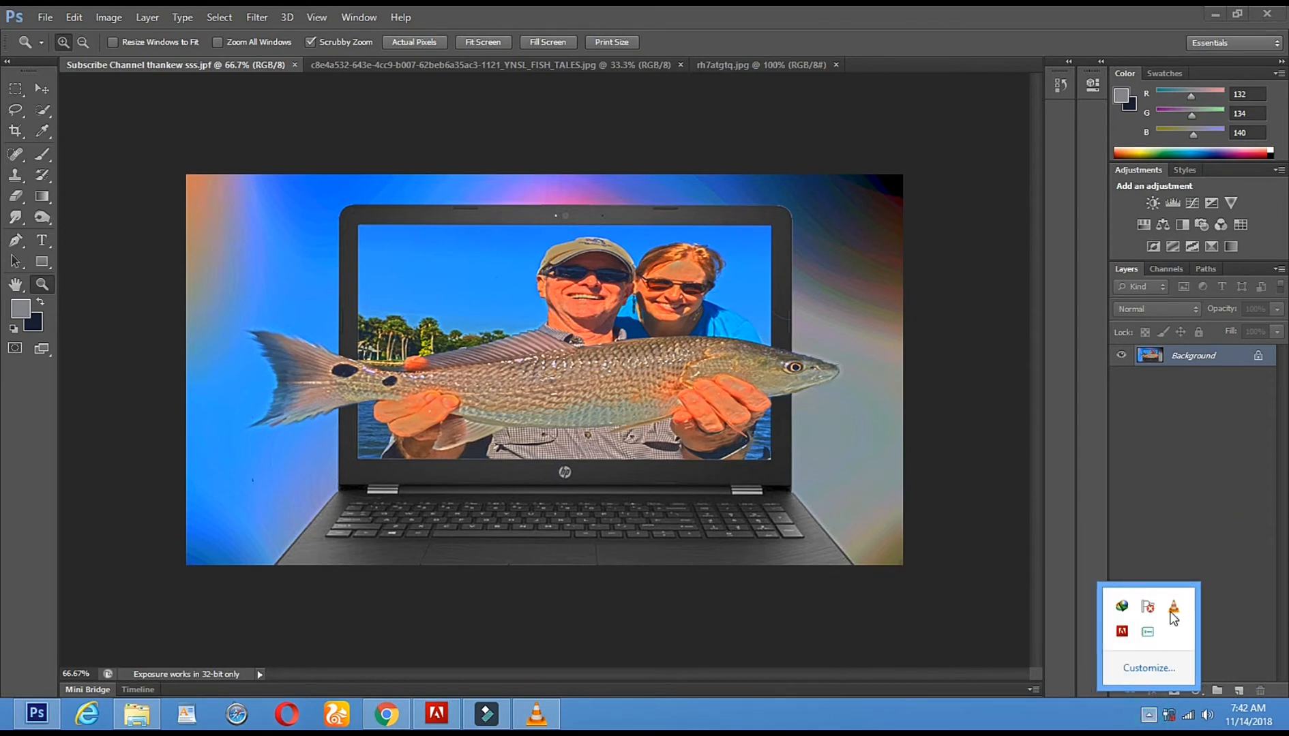
right_click(1148, 634)
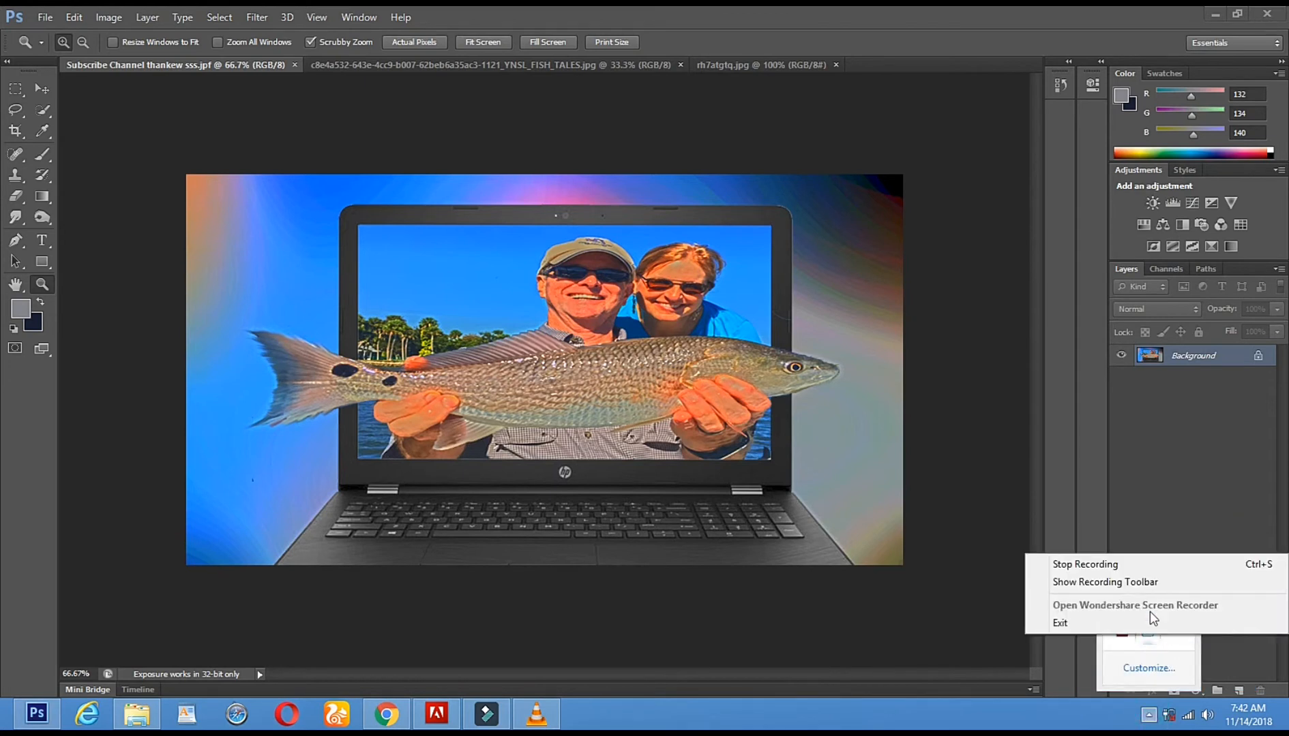
left_click(1146, 566)
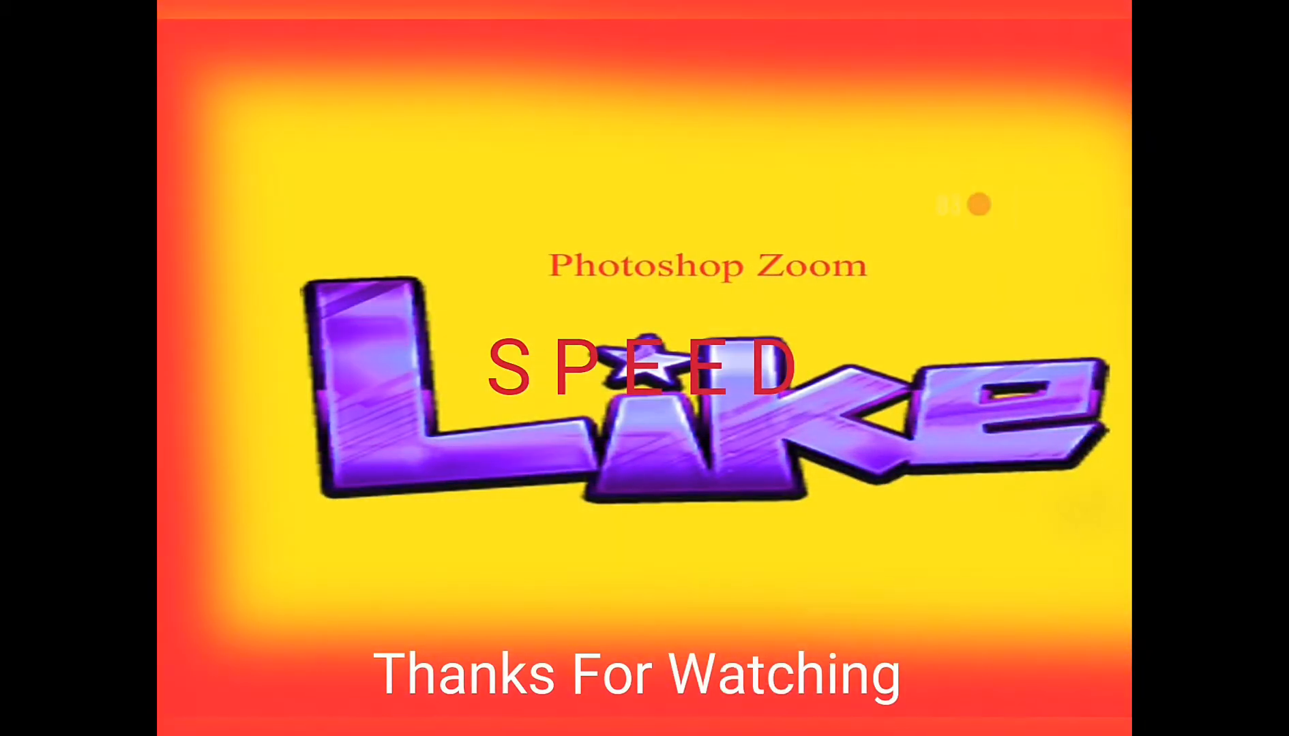